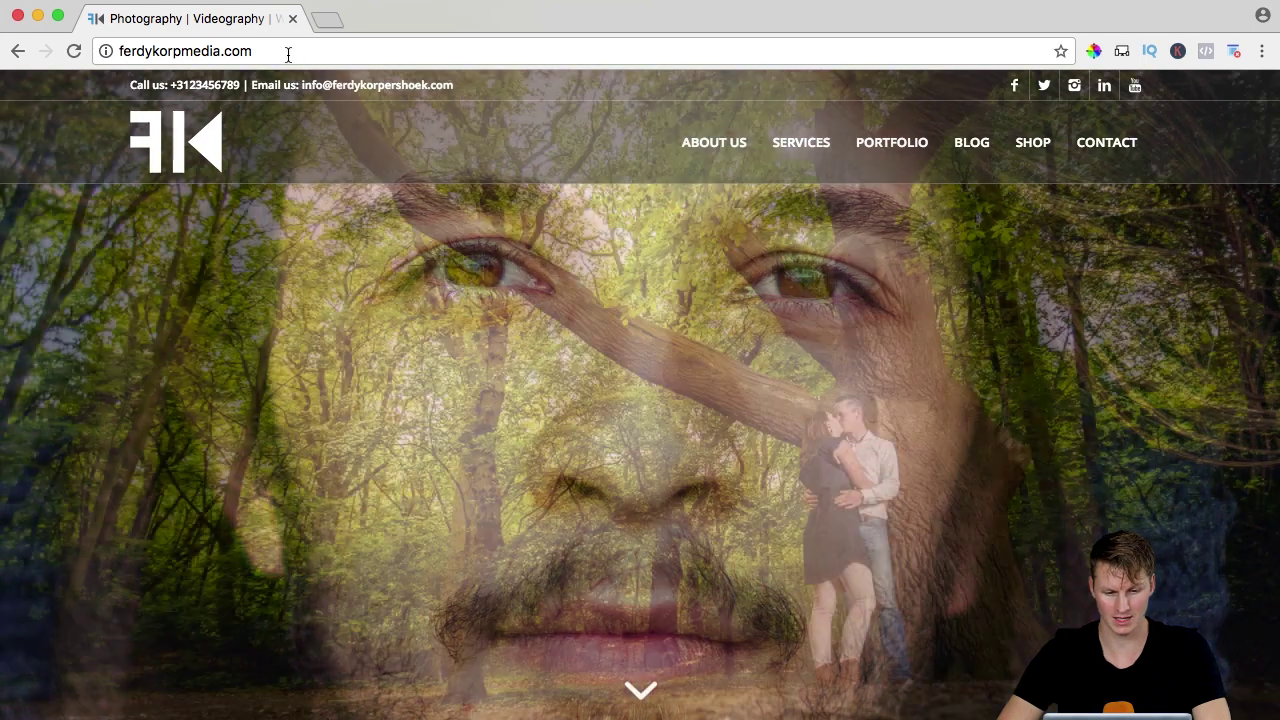
Open the site's WordPress admin dashboard at /wp-admin.
{"action": "left_click", "coordinate": [288, 55]}
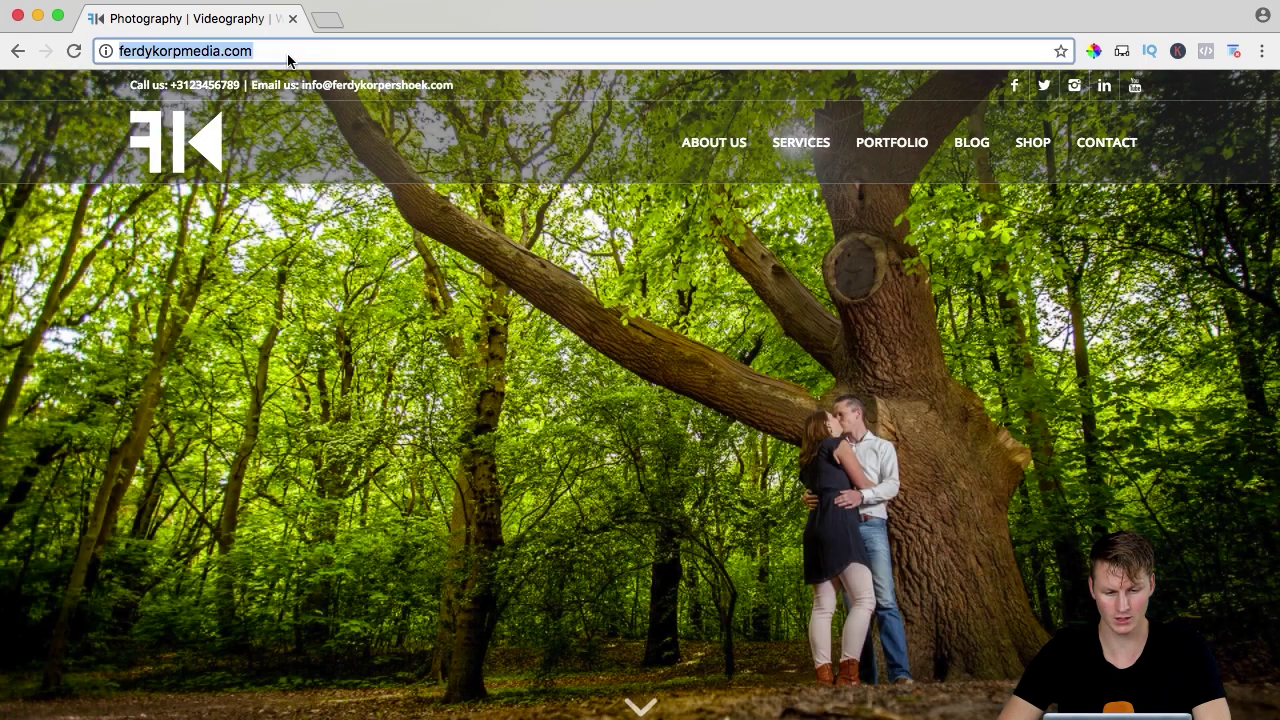
{"action": "key", "text": "Right"}
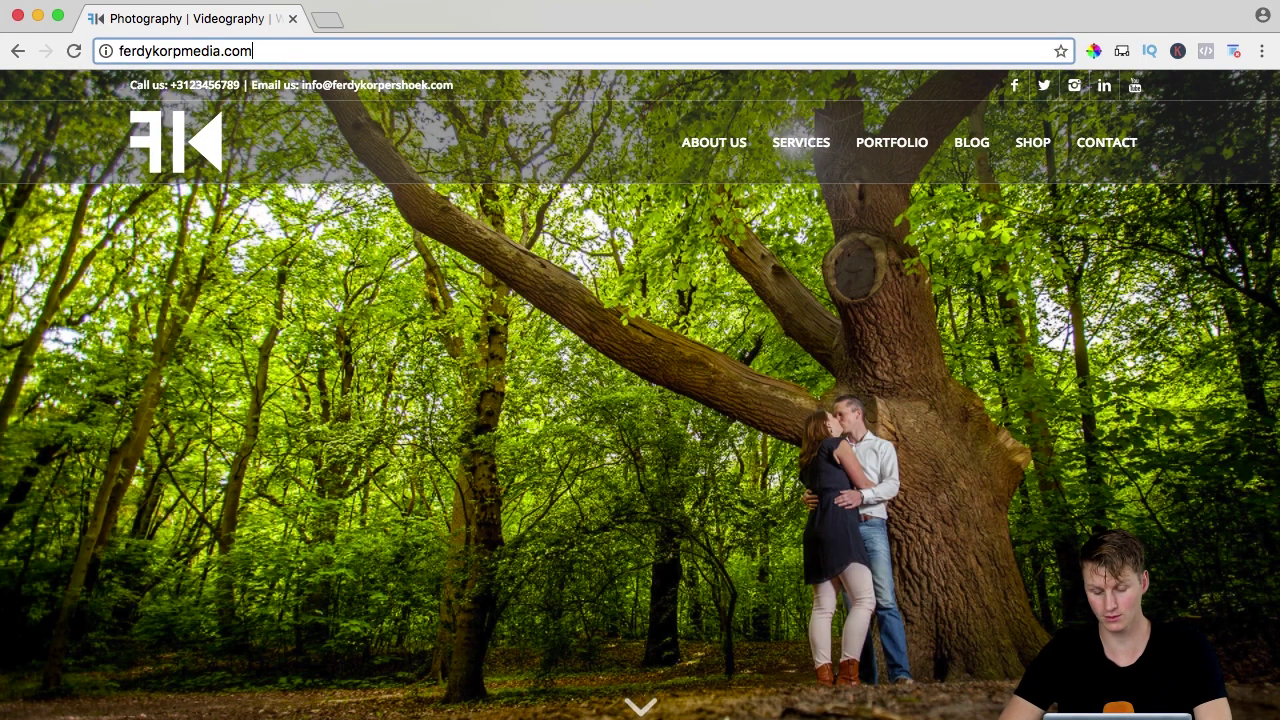
{"action": "type", "text": "/wp-admin"}
{"action": "key", "text": "Return"}
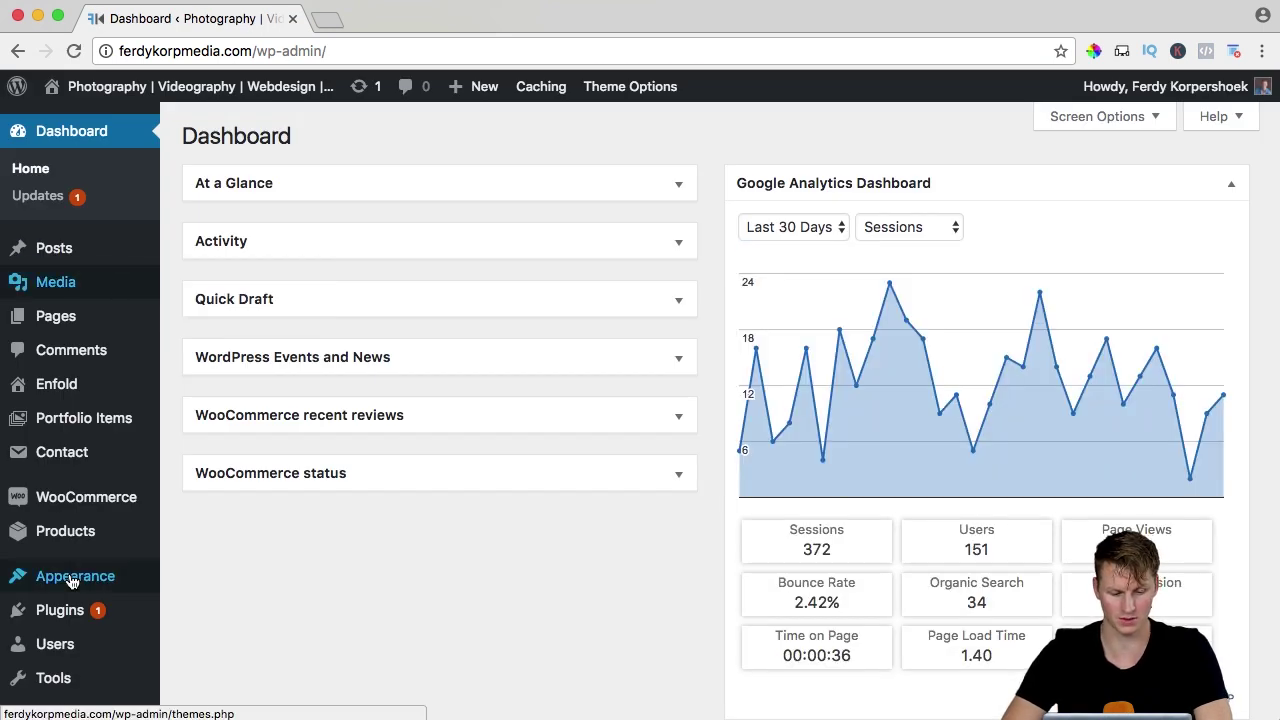
Search Add Plugins for 'all in one wp migration', then install and activate it.
{"action": "mouse_move", "coordinate": [68, 612]}
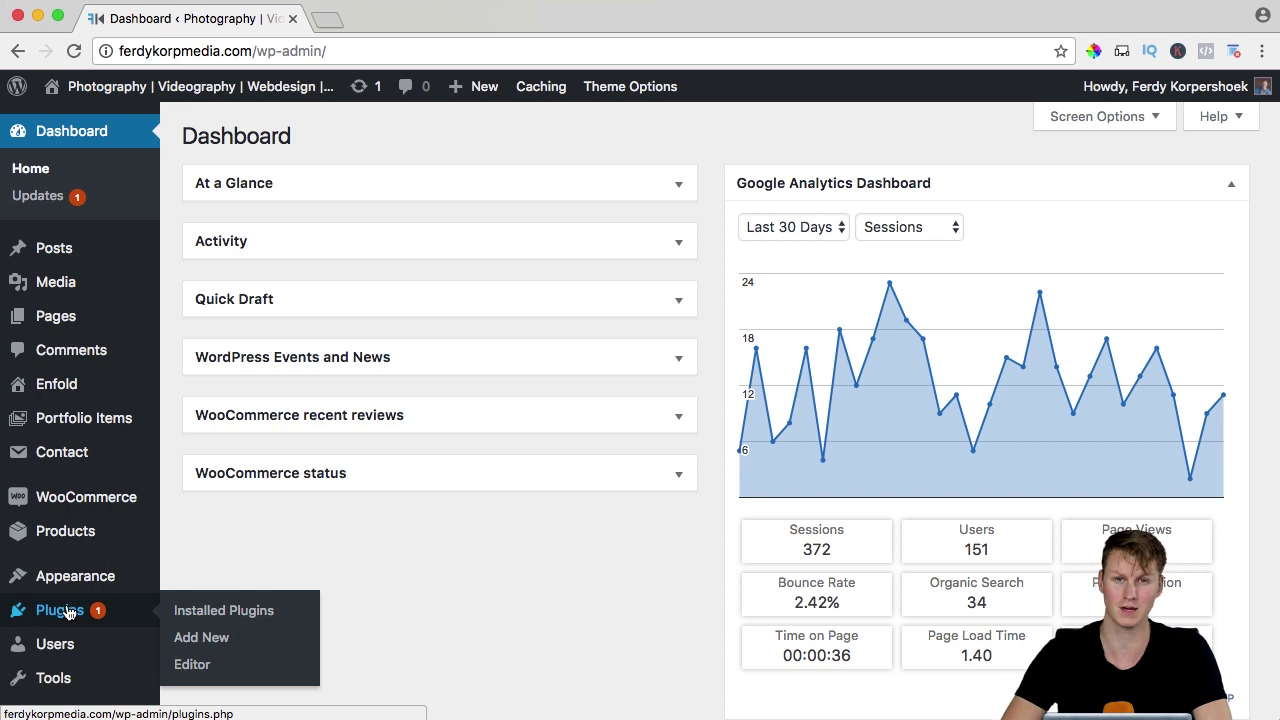
{"action": "left_click", "coordinate": [198, 643]}
{"action": "left_click", "coordinate": [1037, 200]}
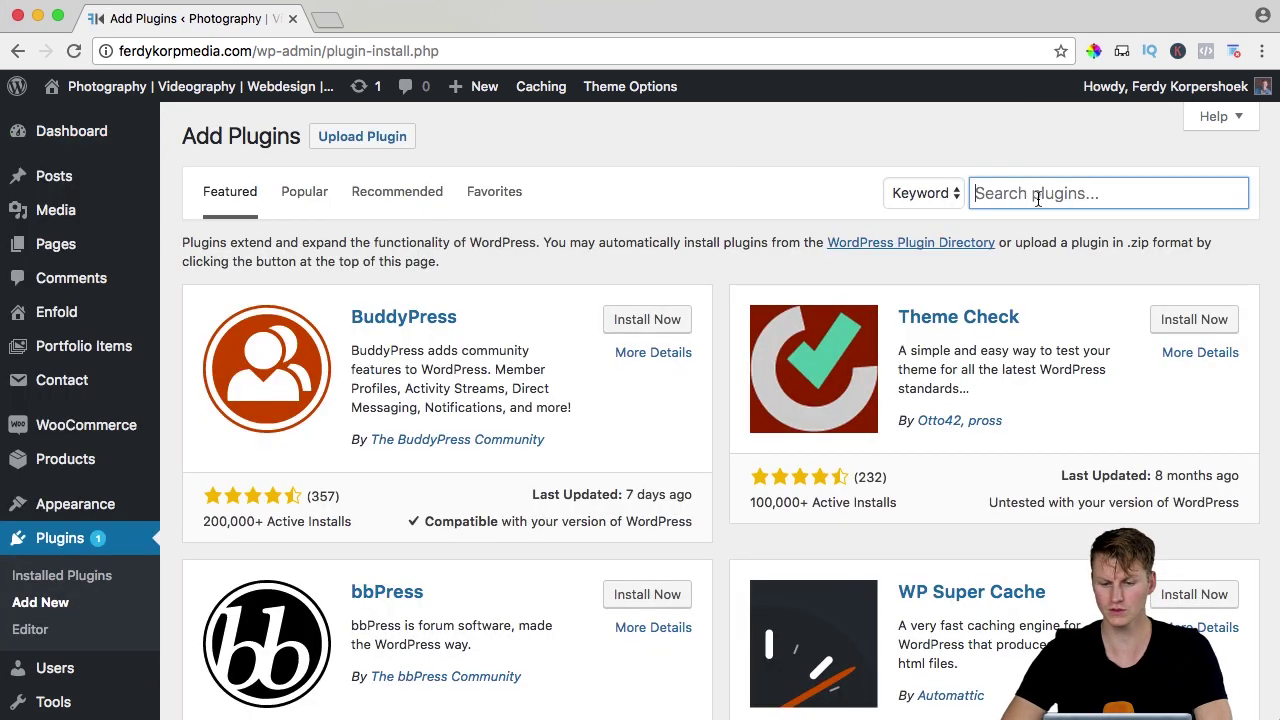
{"action": "type", "text": "all in one wp m"}
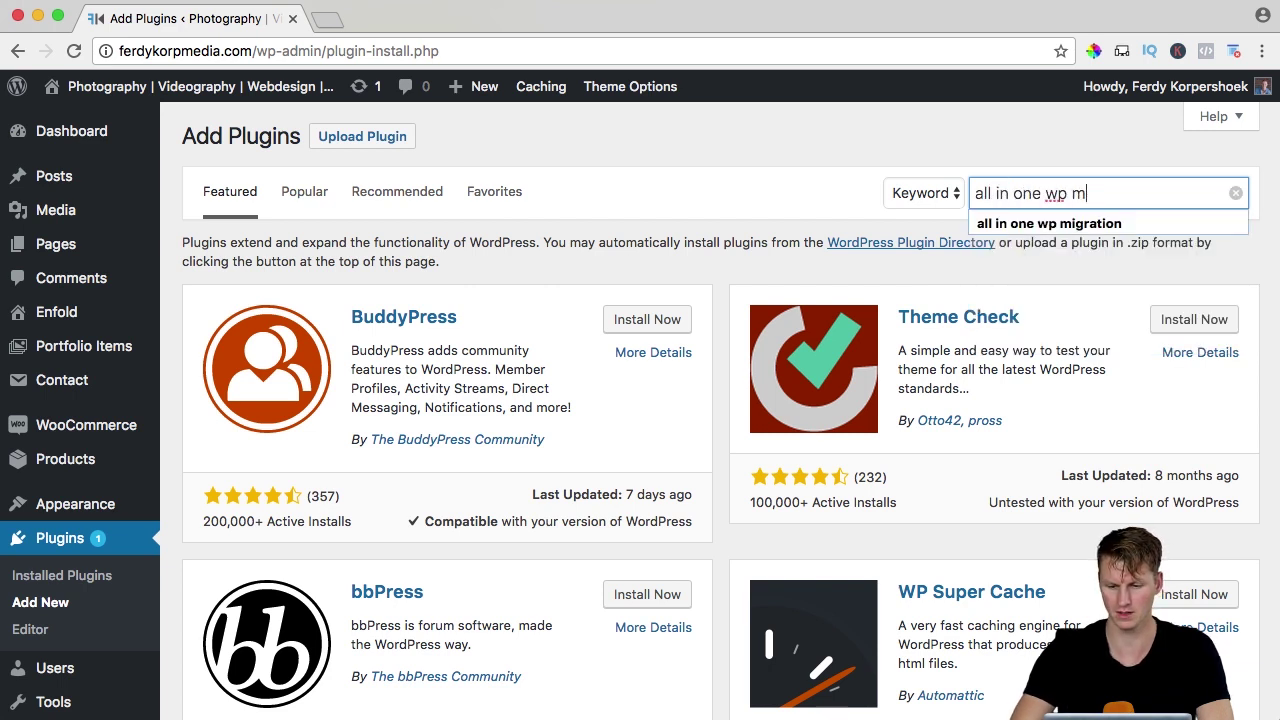
{"action": "type", "text": "igration"}
{"action": "key", "text": "Return"}
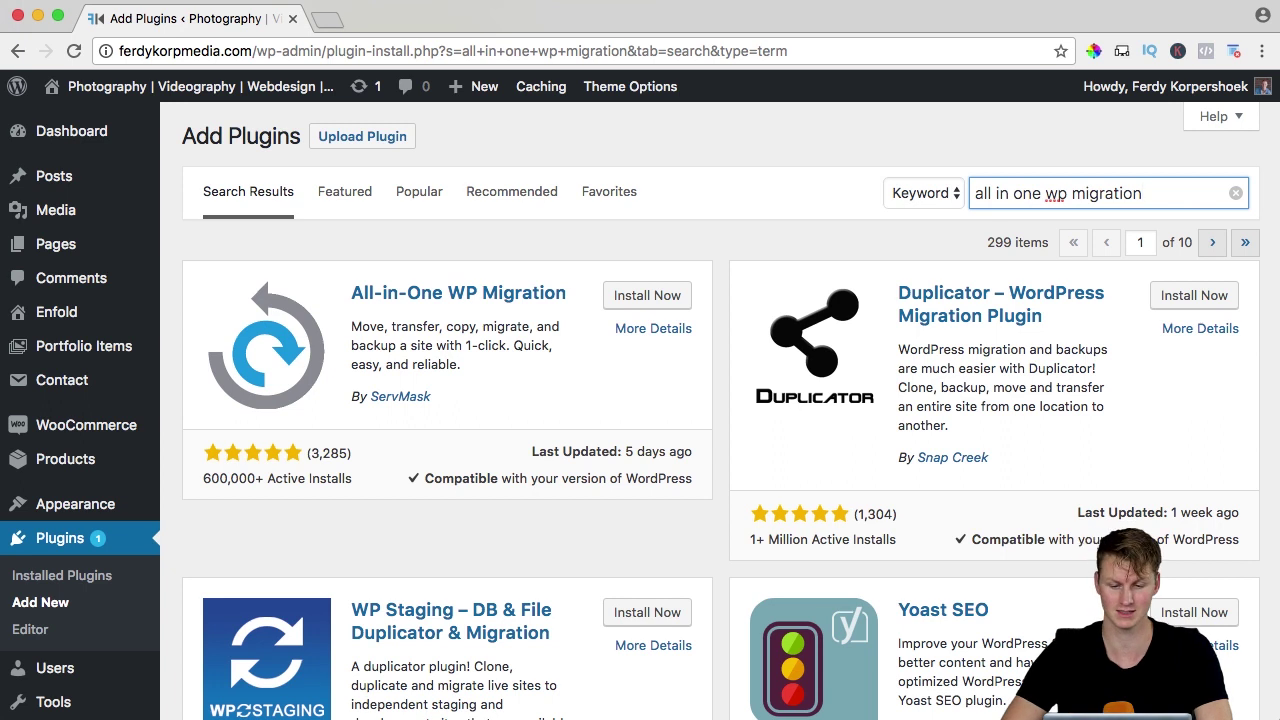
{"action": "left_click", "coordinate": [646, 300]}
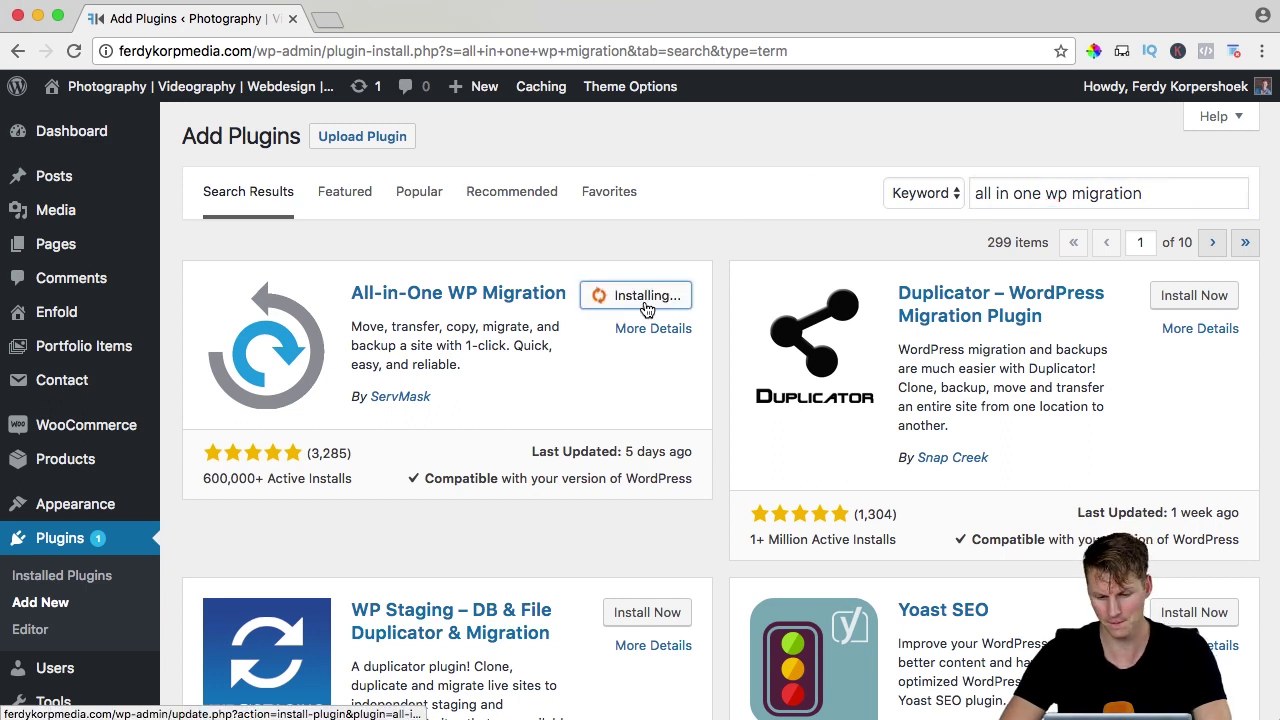
{"action": "left_click", "coordinate": [654, 305]}
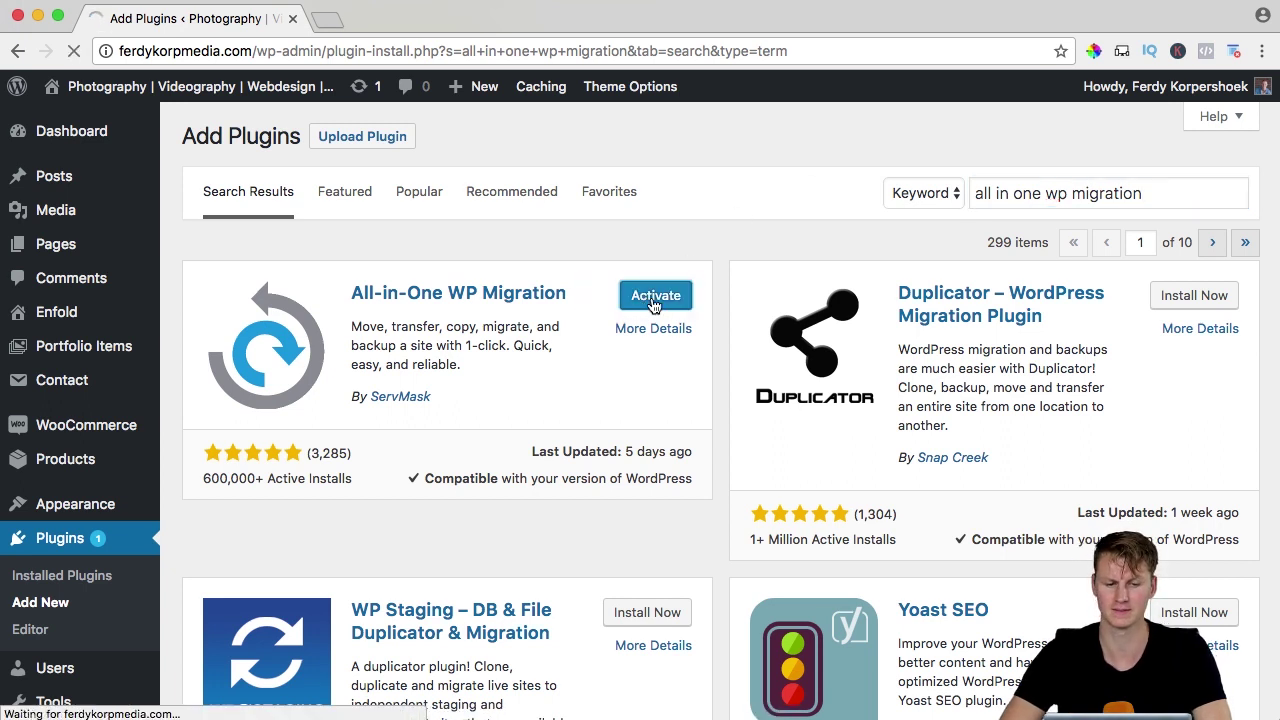
Export the whole site to a file with All-in-One WP Migration and download the 248 MB export.
{"action": "scroll", "coordinate": [119, 371], "scroll_direction": "down", "scroll_amount": 2}
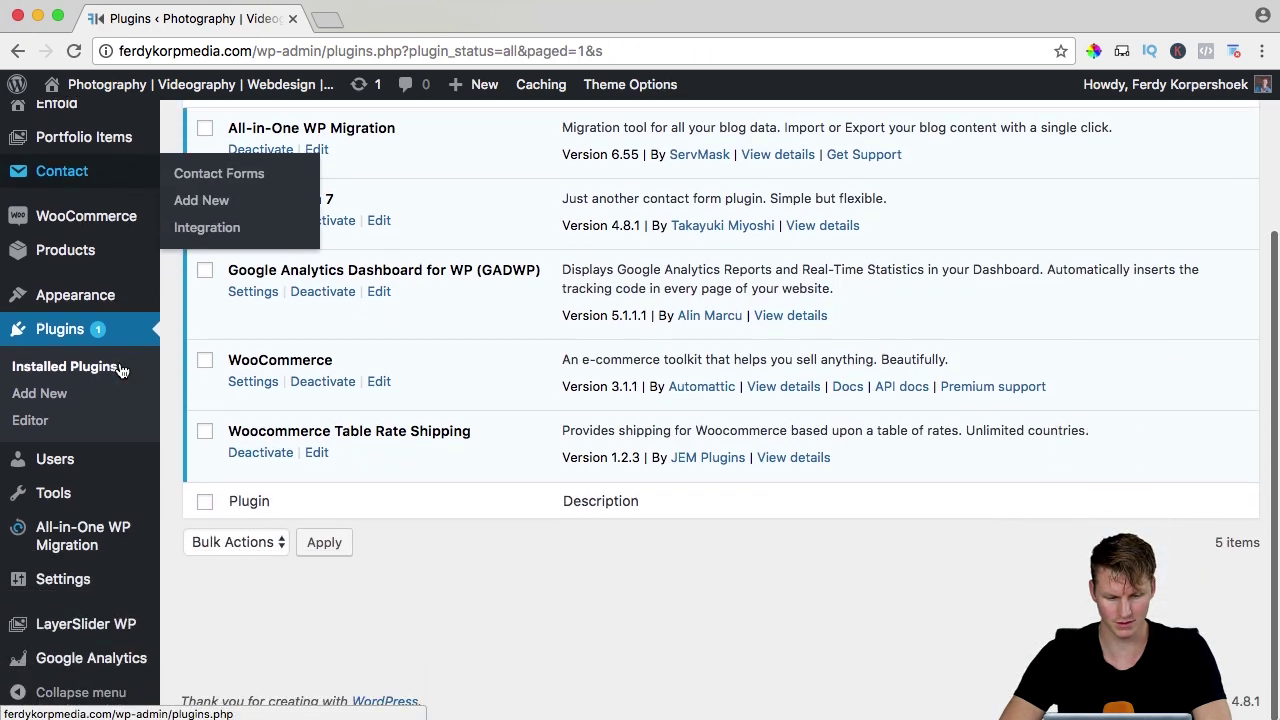
{"action": "mouse_move", "coordinate": [89, 557]}
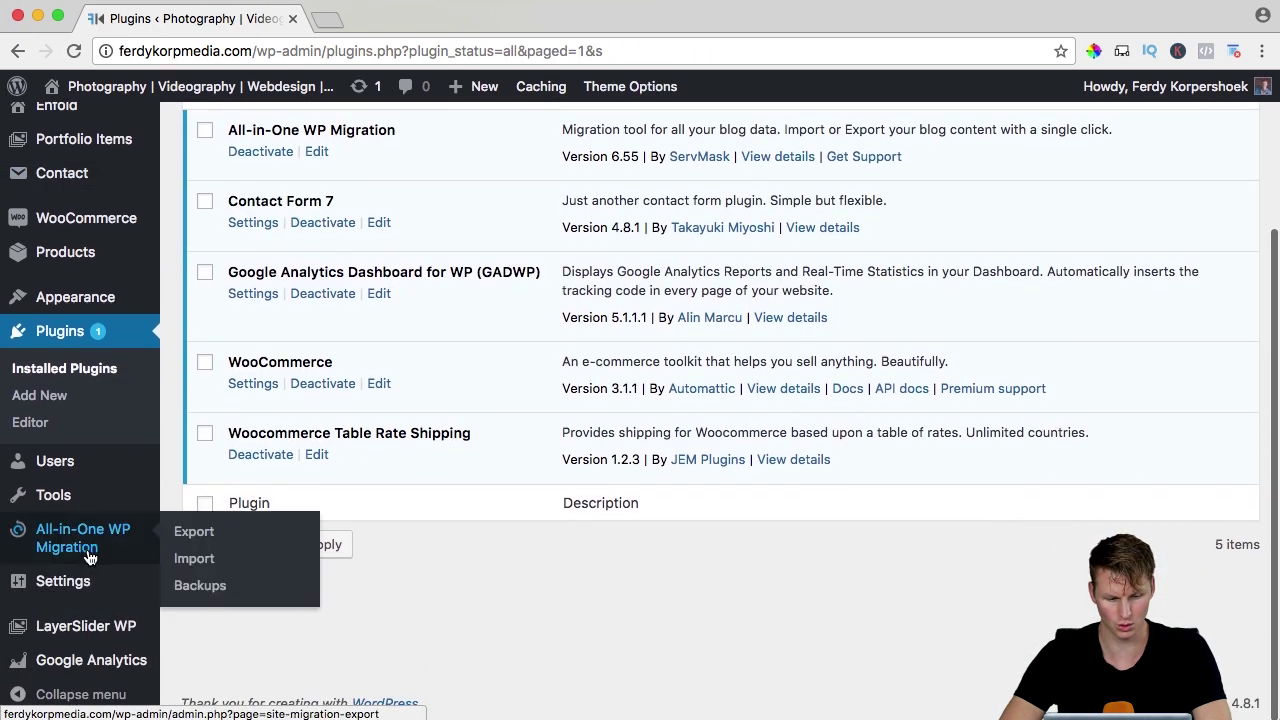
{"action": "left_click", "coordinate": [194, 533]}
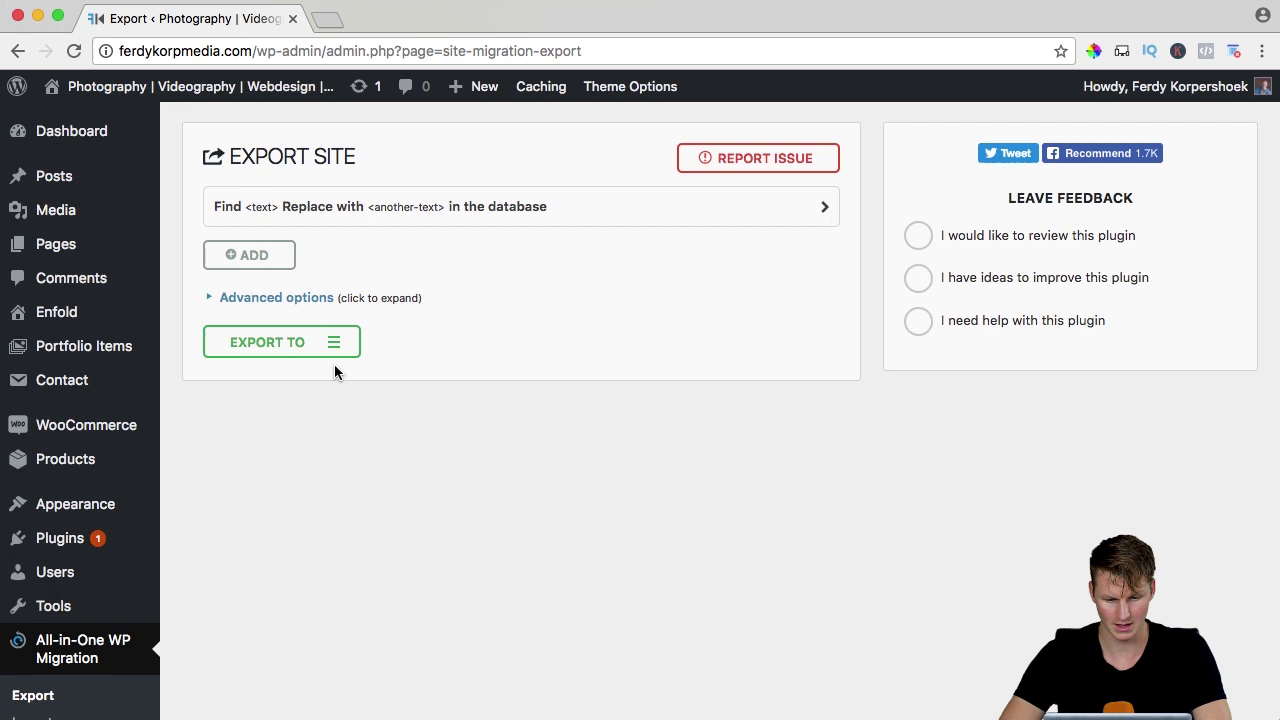
{"action": "left_click", "coordinate": [337, 340]}
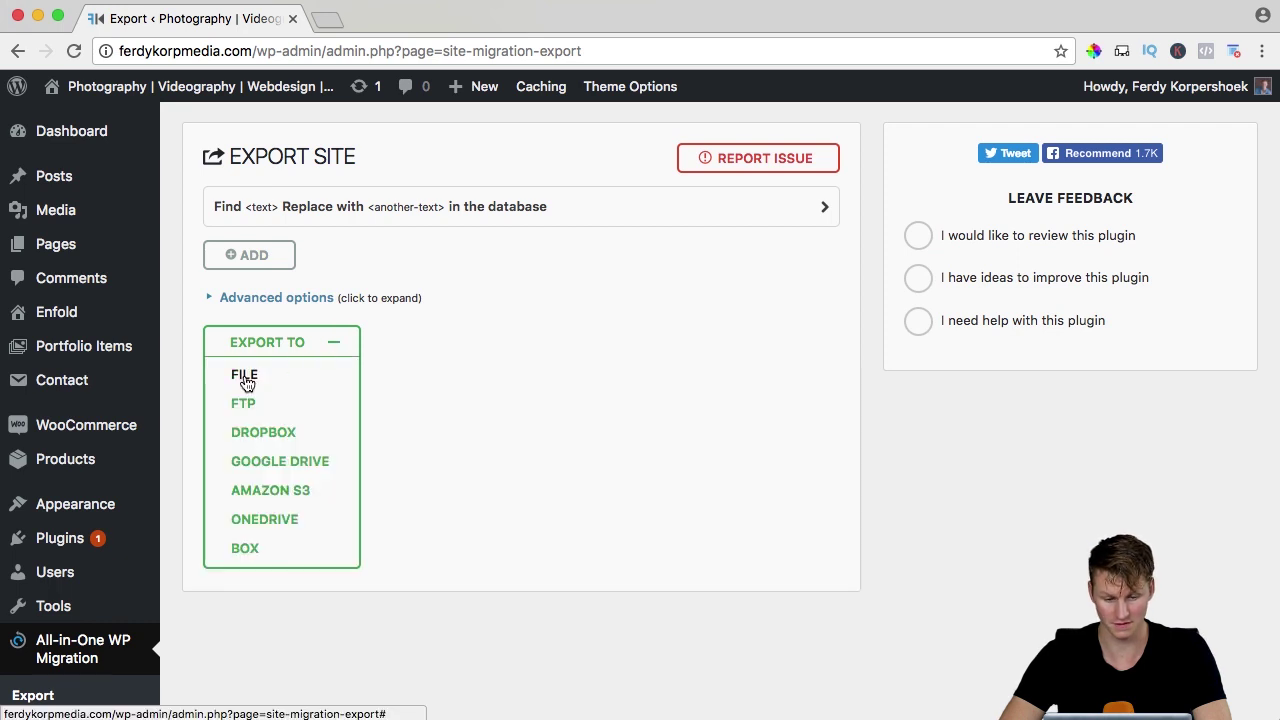
{"action": "left_click", "coordinate": [244, 377]}
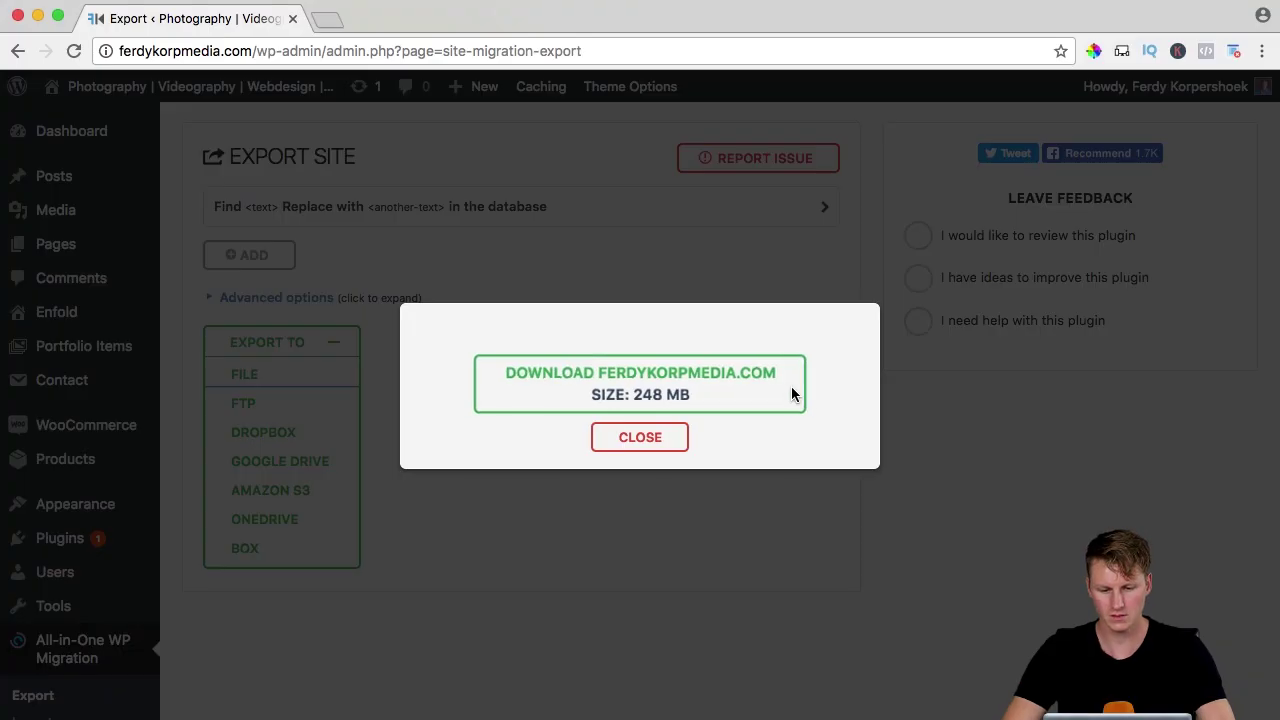
{"action": "left_click", "coordinate": [657, 390]}
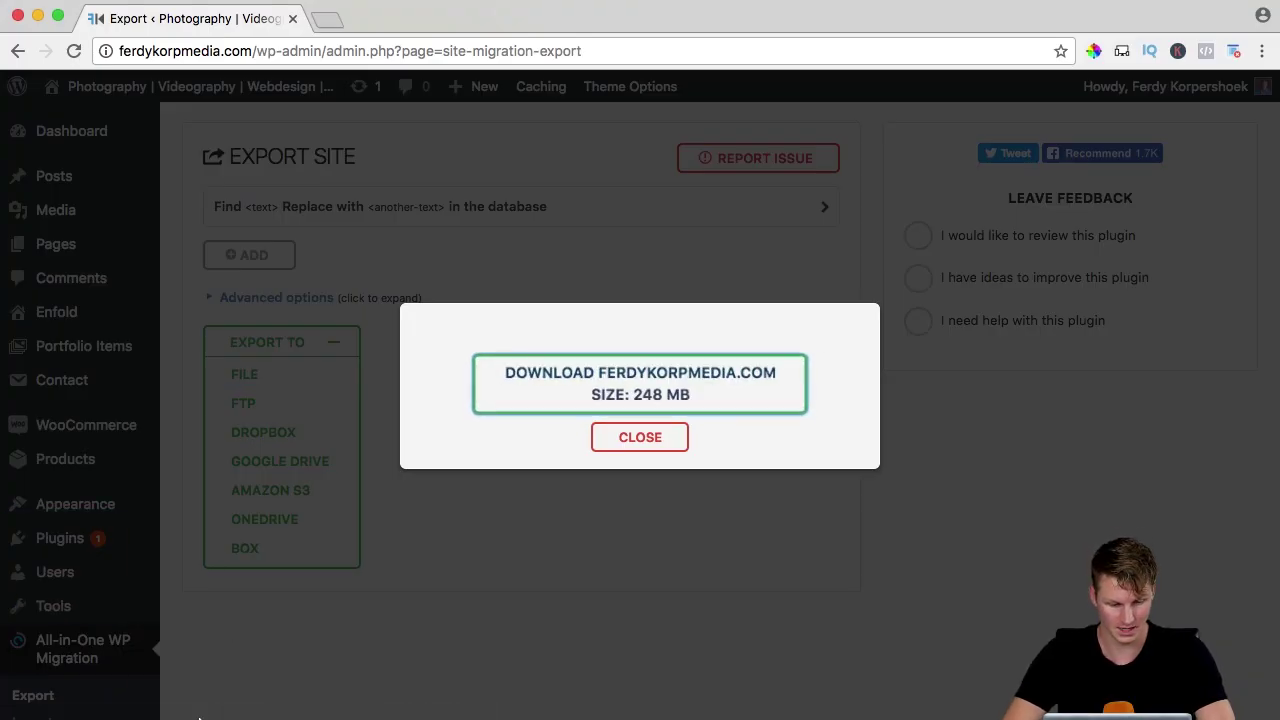
{"action": "left_click", "coordinate": [640, 440]}
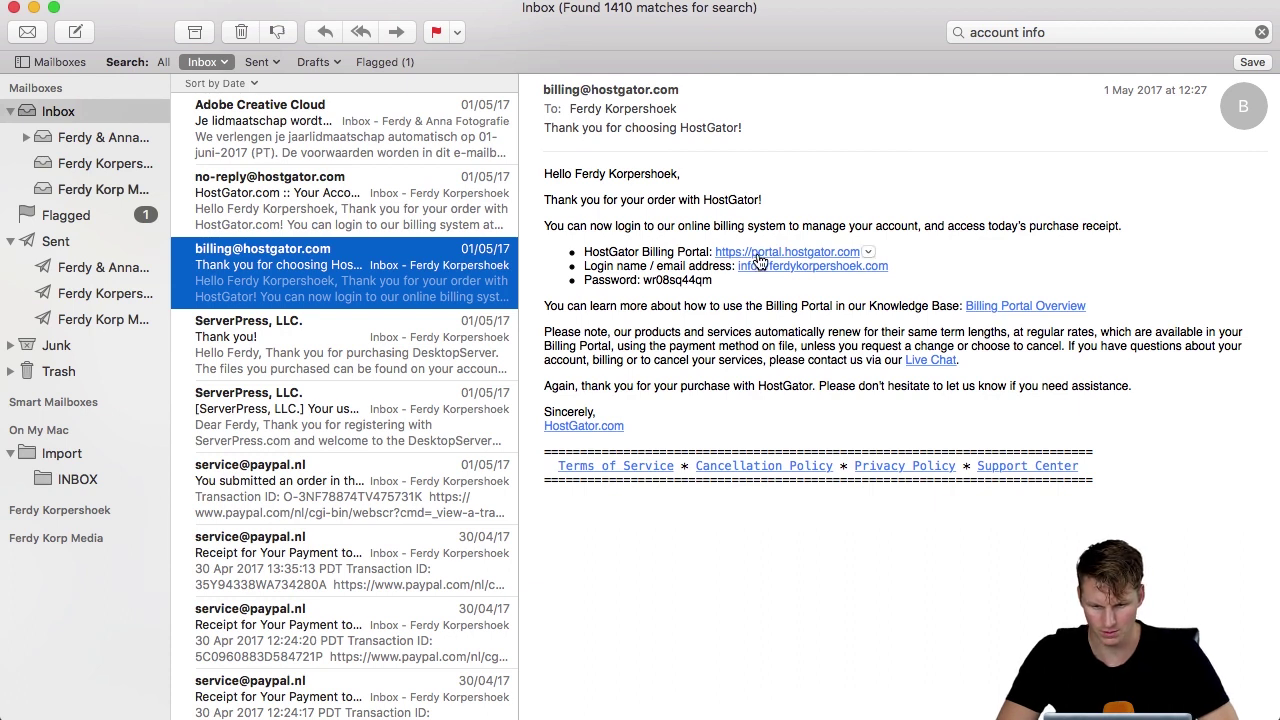
Follow the portal.hostgator.com link in the HostGator welcome email.
{"action": "left_click", "coordinate": [785, 254]}
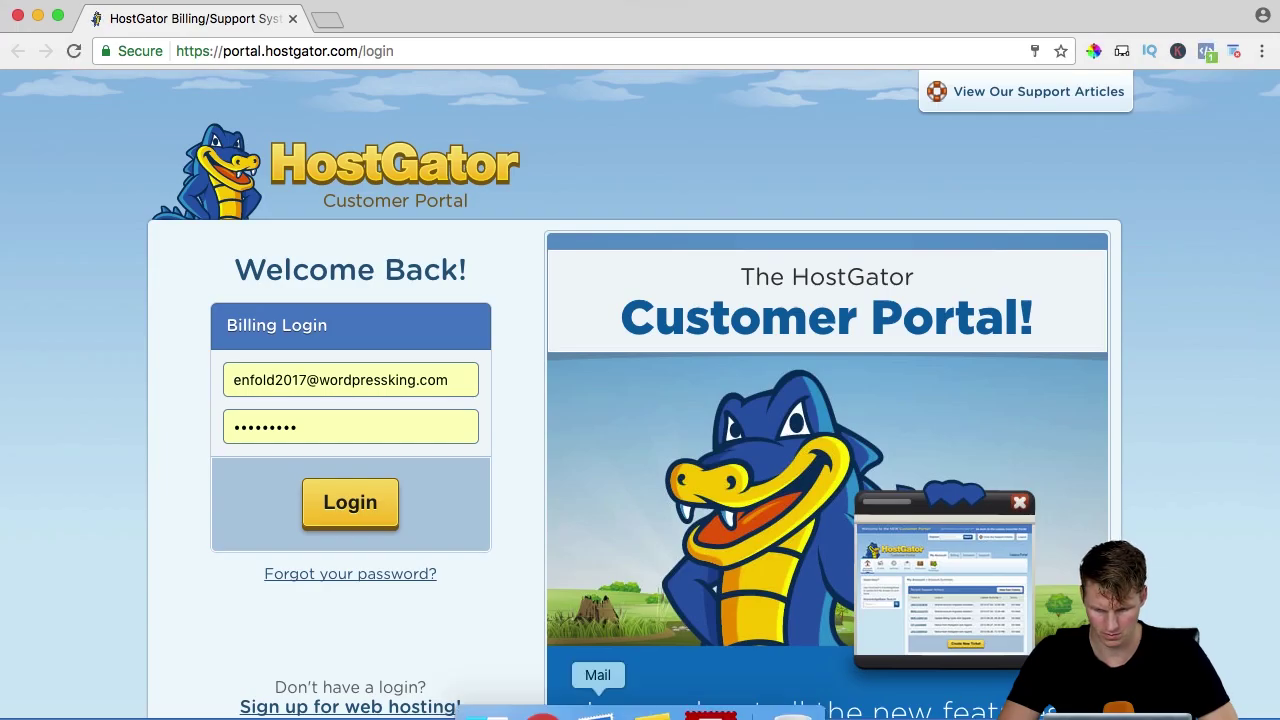
Copy the account password from the email and log in to the portal with the account e-mail.
{"action": "key", "text": "super+Tab"}
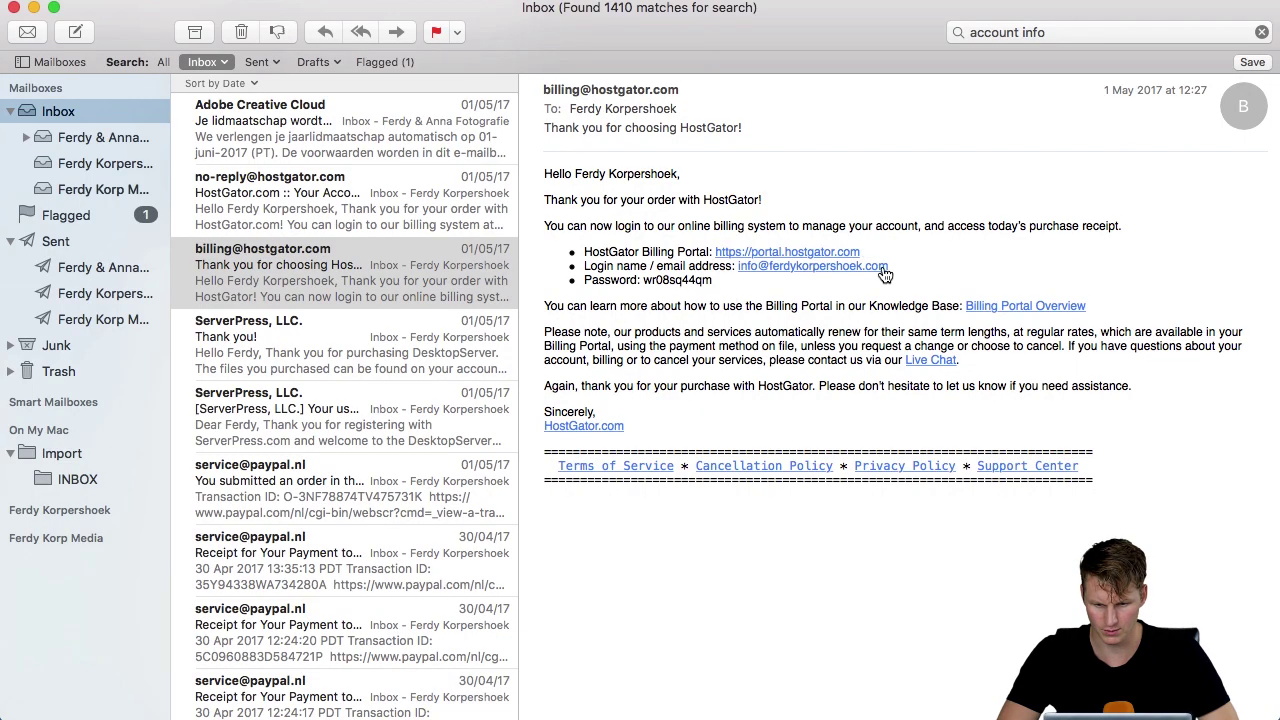
{"action": "left_click_drag", "start_coordinate": [726, 285], "coordinate": [658, 280]}
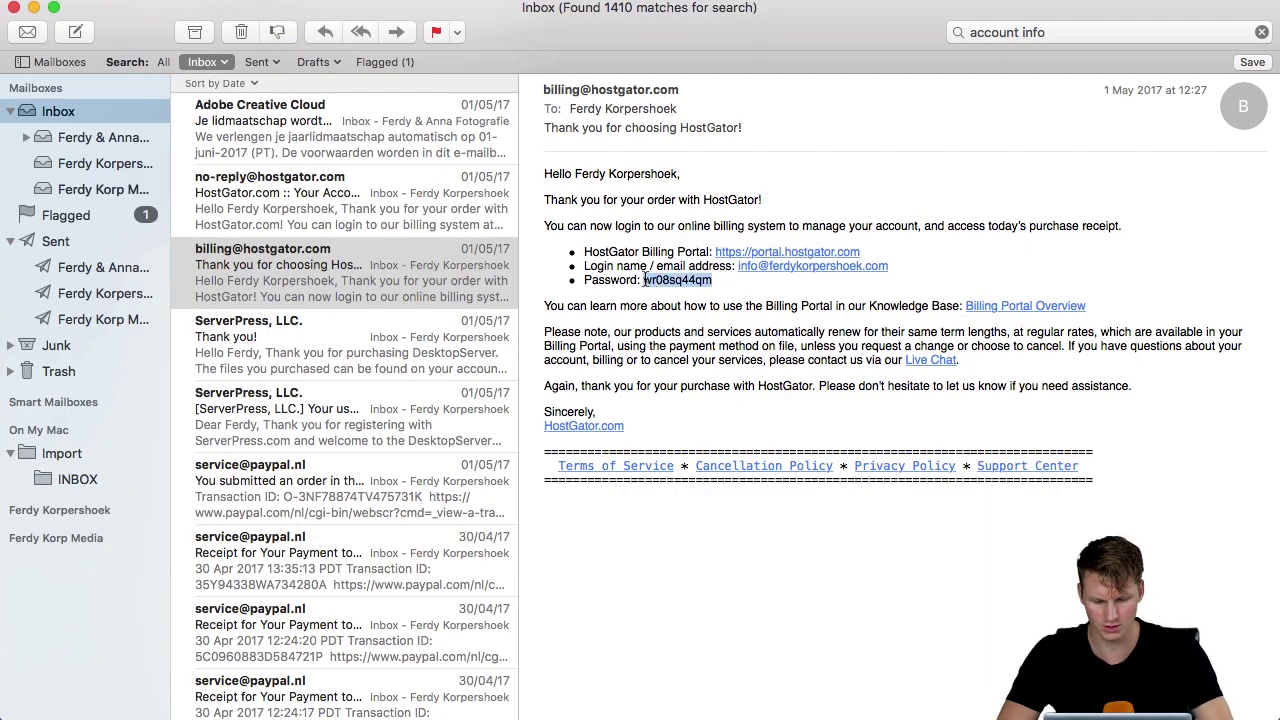
{"action": "key", "text": "super+Tab"}
{"action": "left_click", "coordinate": [370, 390]}
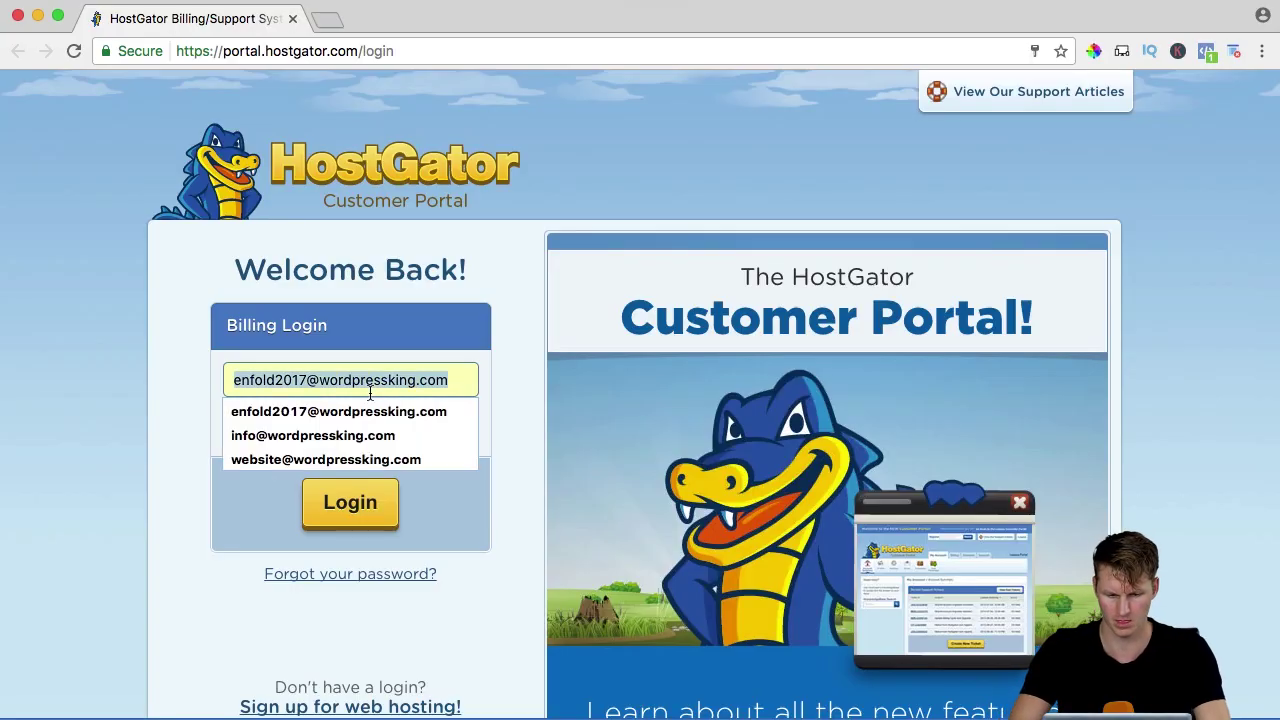
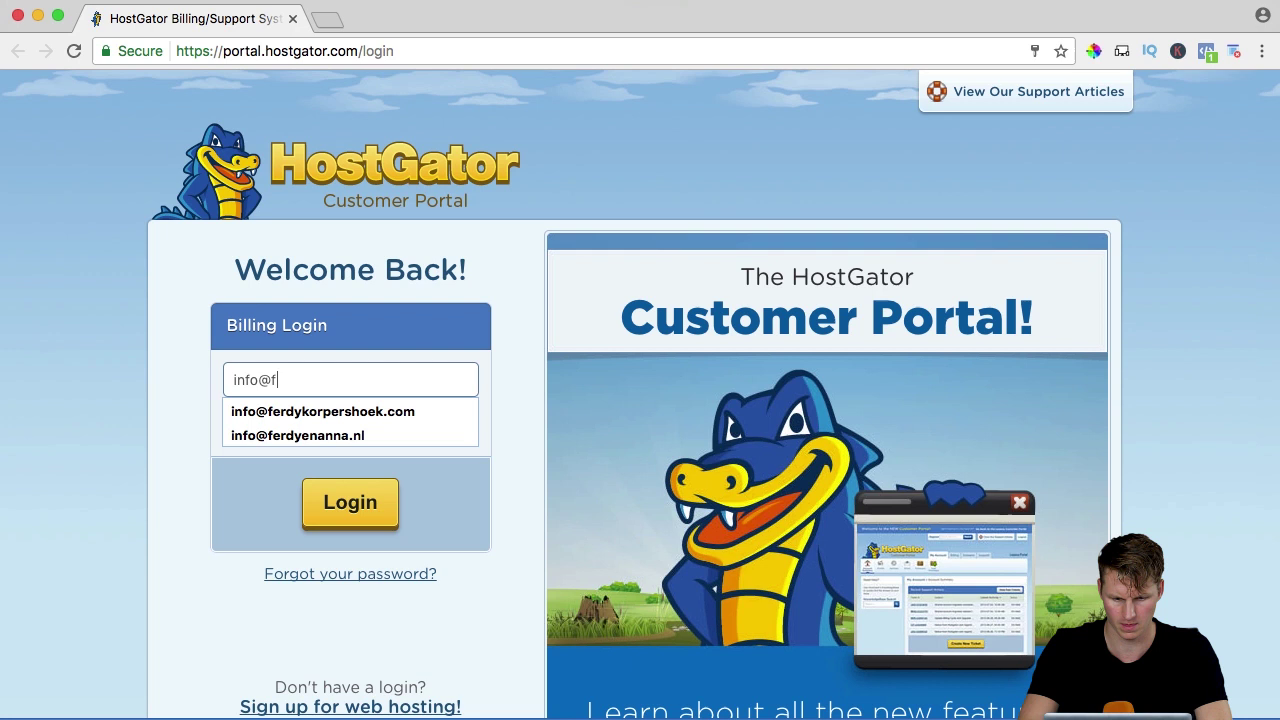
{"action": "key", "text": "Tab"}
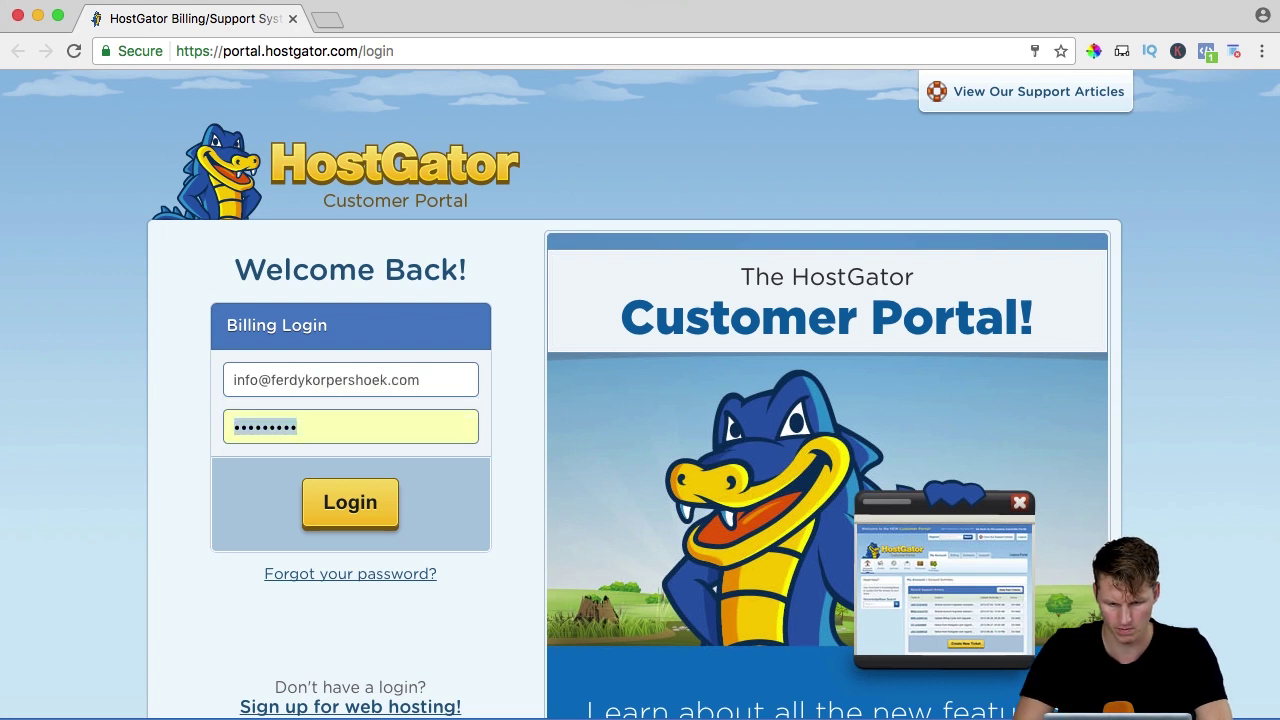
{"action": "left_click", "coordinate": [370, 500]}
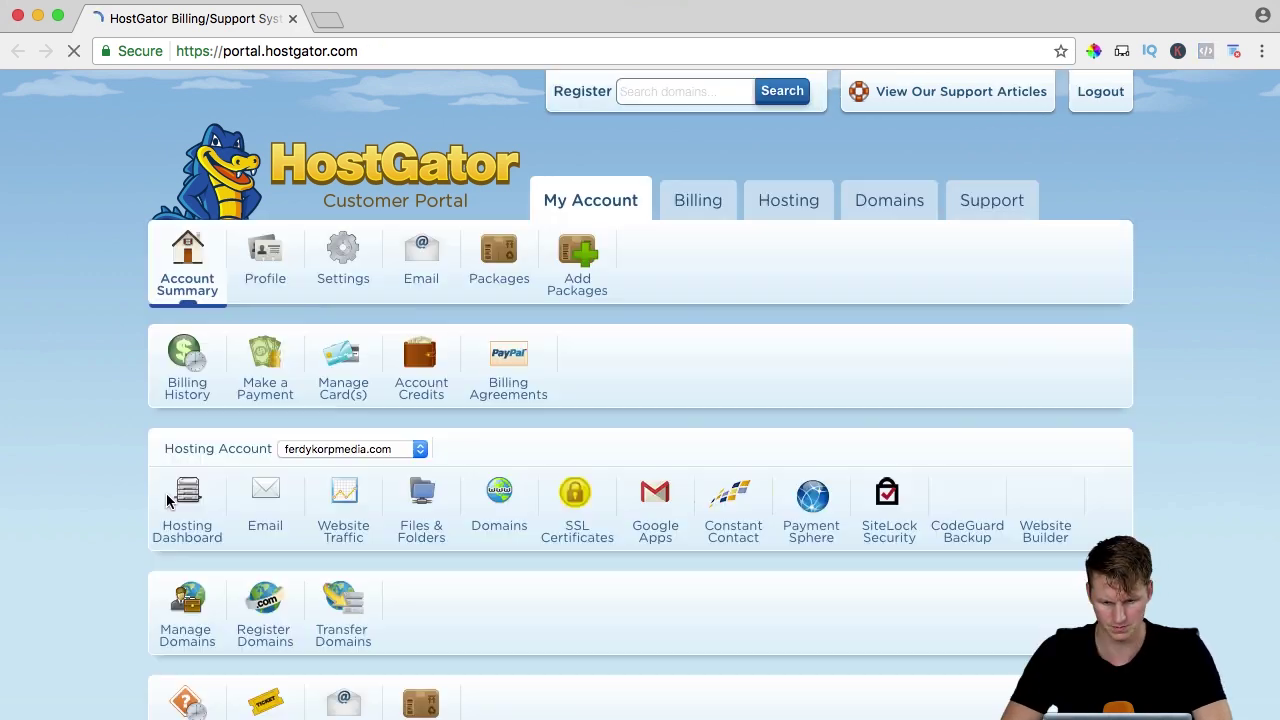
Let Chrome save the HostGator portal password.
{"action": "scroll", "coordinate": [790, 320], "scroll_direction": "down", "scroll_amount": 3}
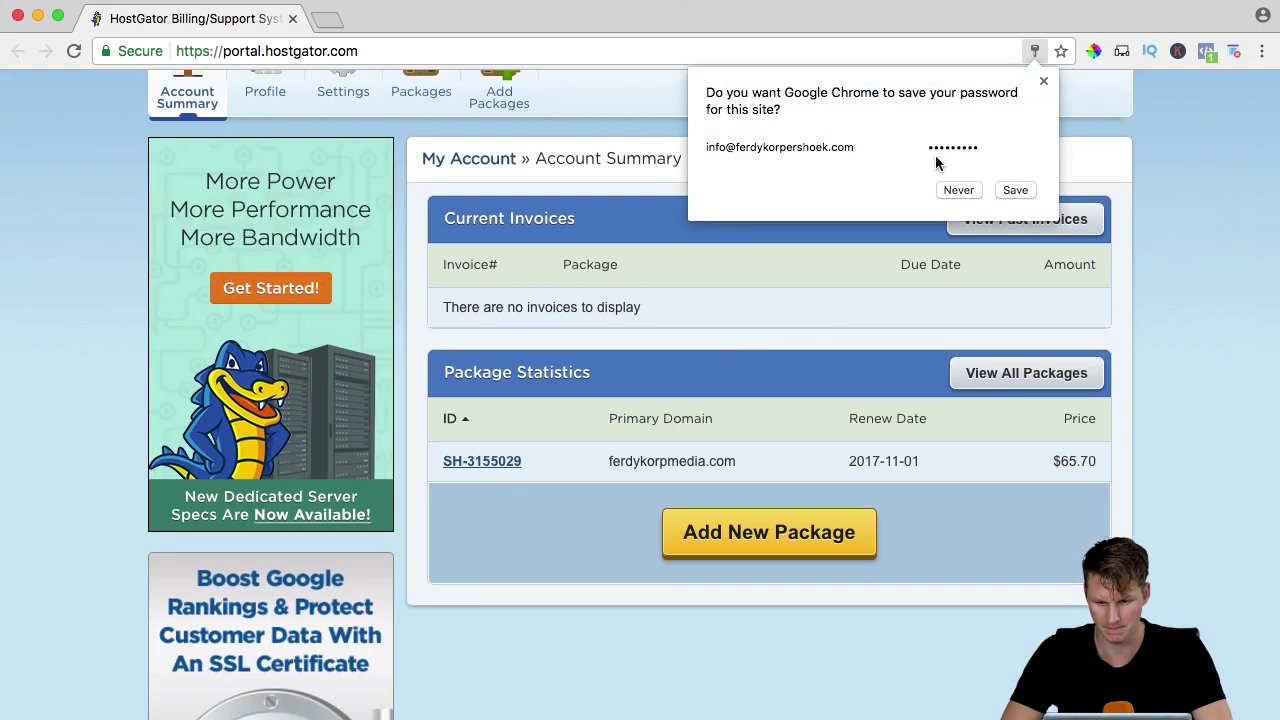
{"action": "left_click", "coordinate": [1017, 190]}
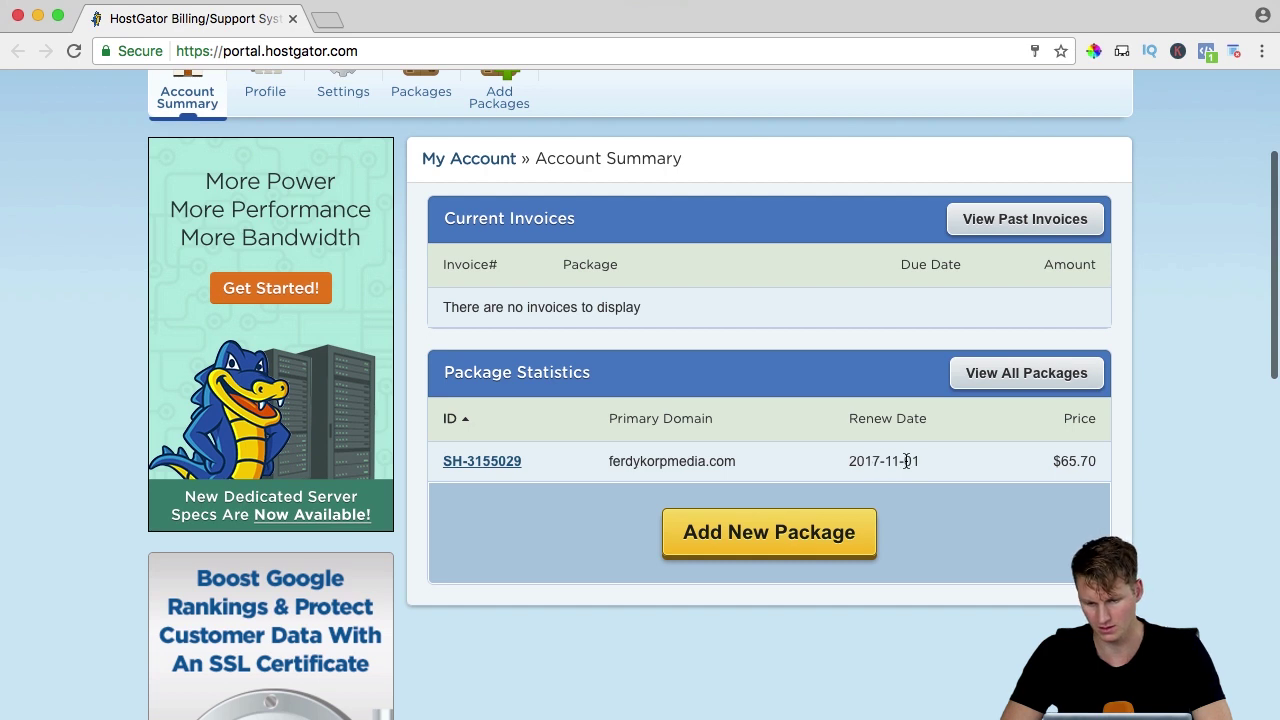
{"action": "scroll", "coordinate": [789, 460], "scroll_direction": "up", "scroll_amount": 3}
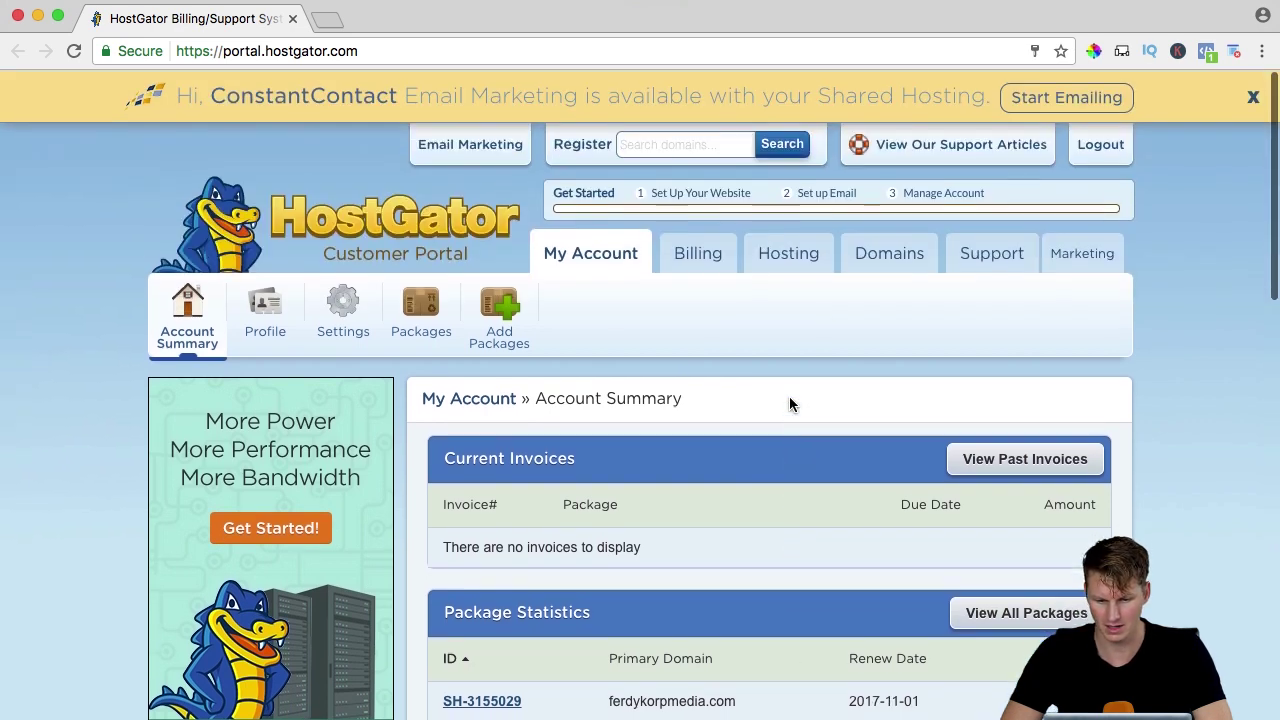
Turn off domain locking for ferdykorpmedia.com, save it, and request the EPP key.
{"action": "left_click", "coordinate": [876, 263]}
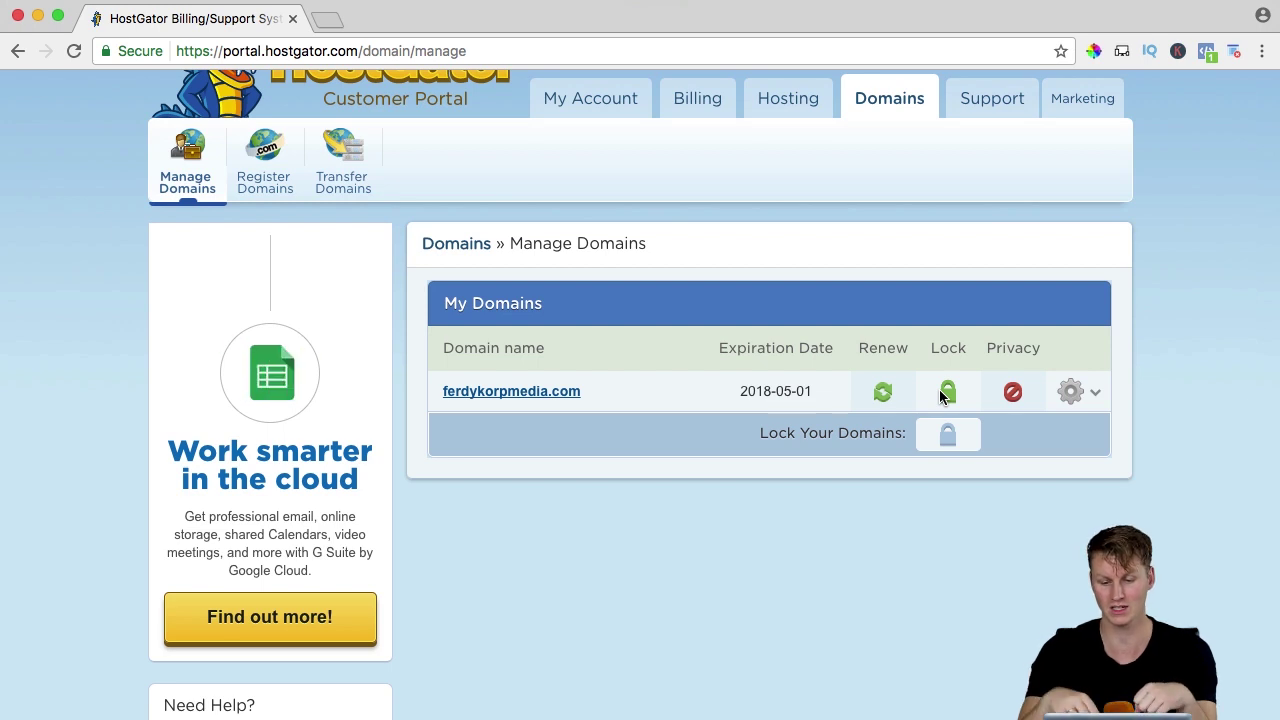
{"action": "left_click", "coordinate": [1072, 392]}
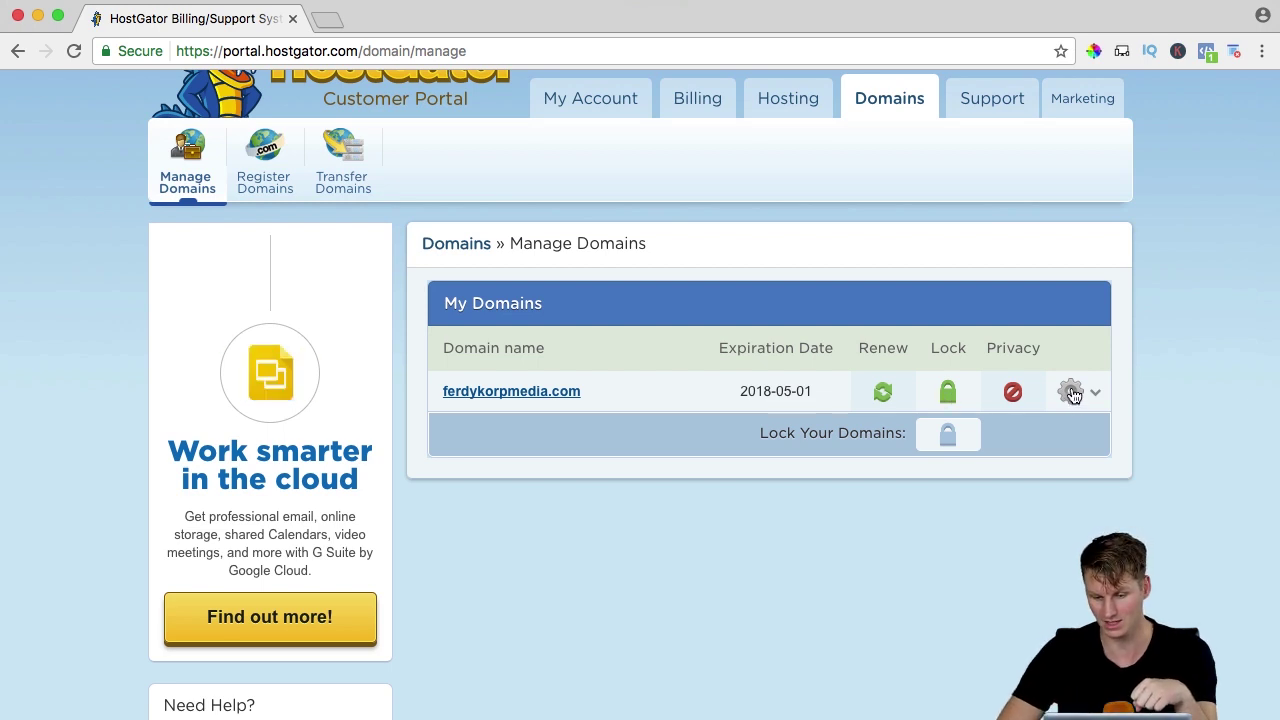
{"action": "scroll", "coordinate": [800, 550], "scroll_direction": "down", "scroll_amount": 3}
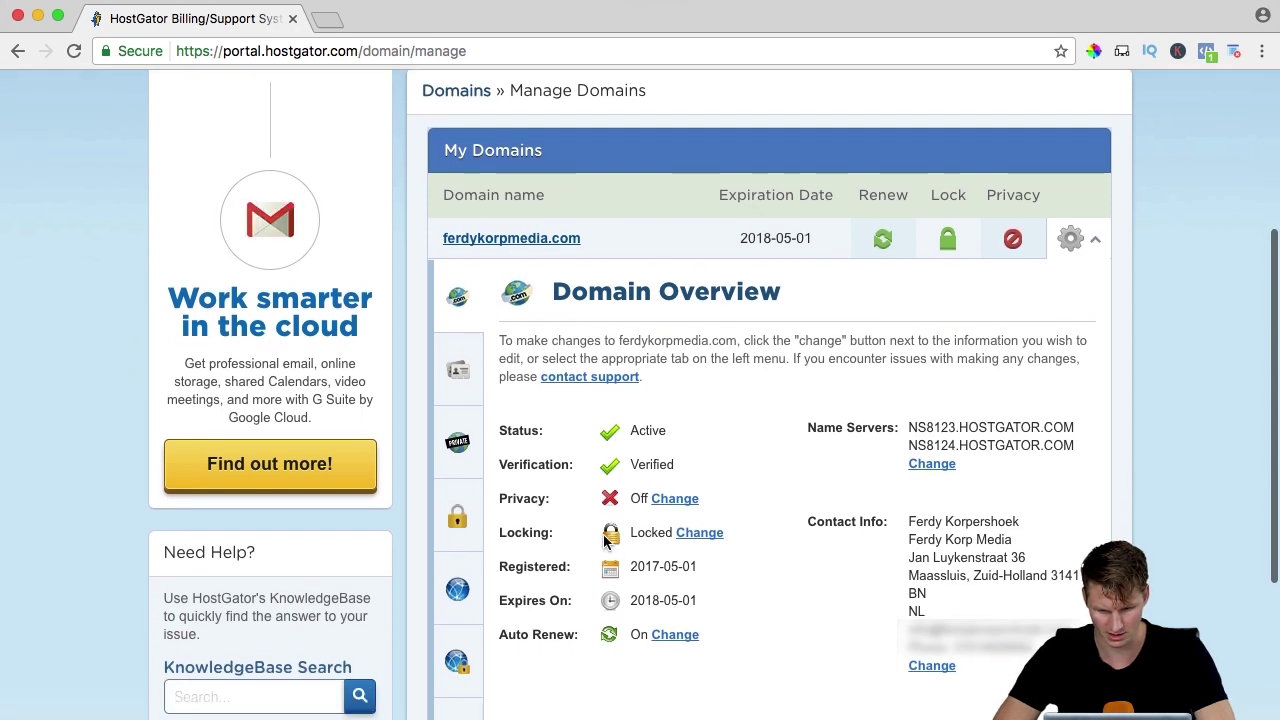
{"action": "left_click", "coordinate": [698, 538]}
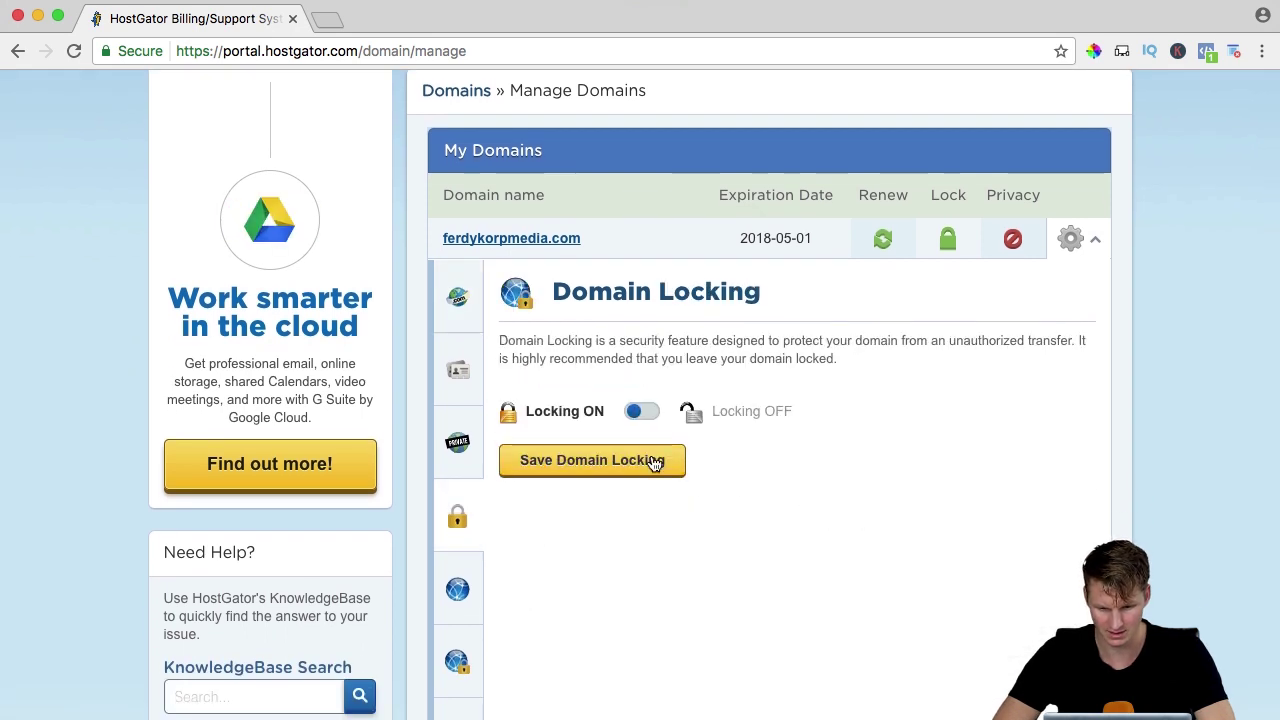
{"action": "left_click", "coordinate": [636, 413]}
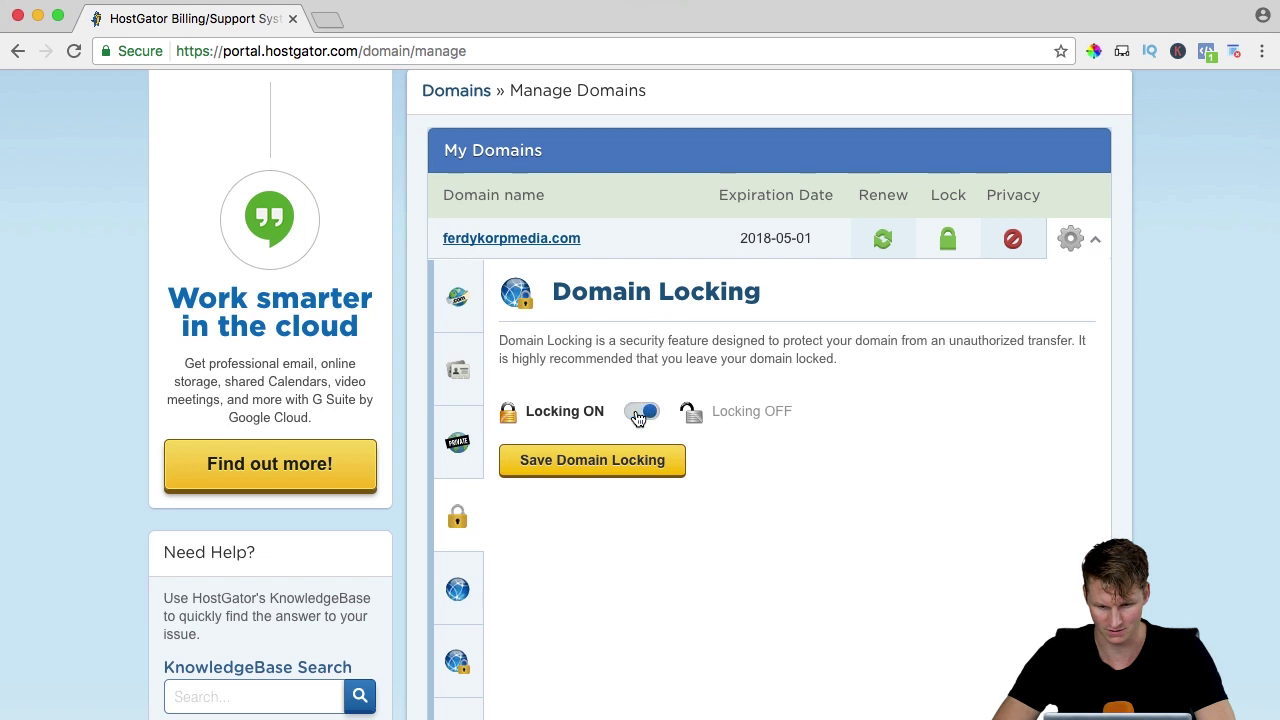
{"action": "left_click", "coordinate": [600, 461]}
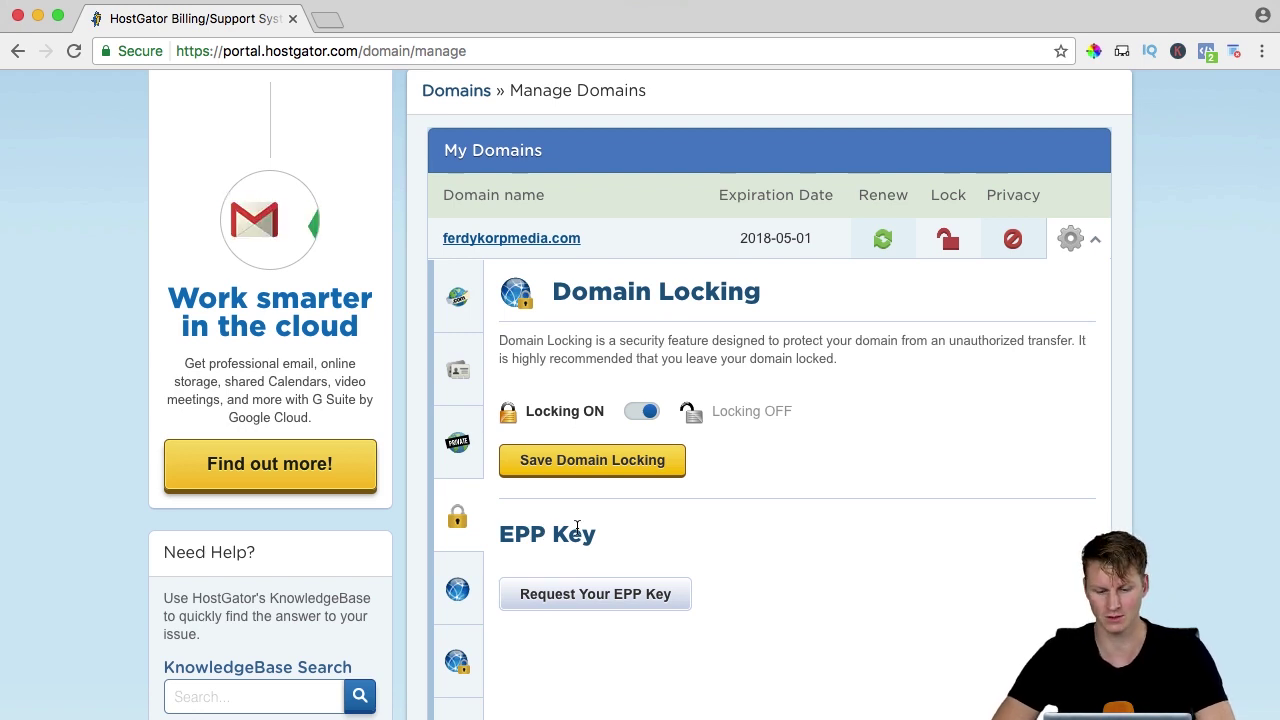
{"action": "left_click", "coordinate": [594, 595]}
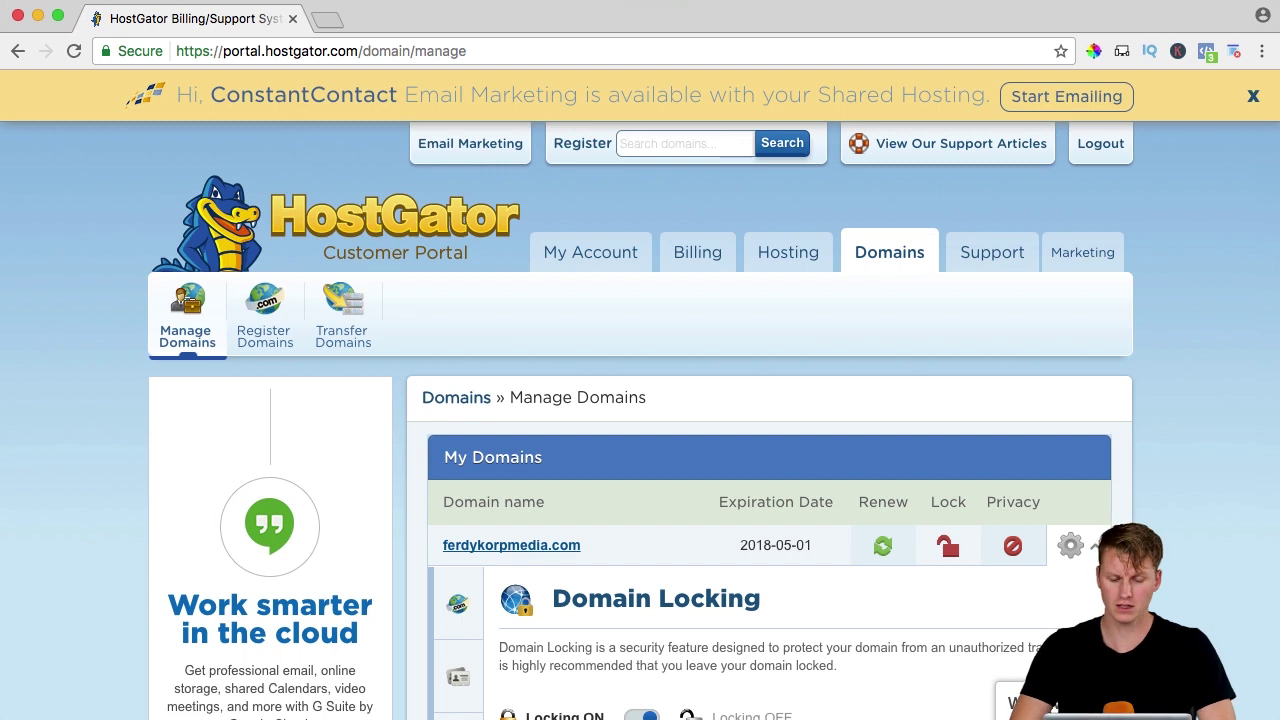
Switch to Mail and view the business account's inbox.
{"action": "left_click", "coordinate": [623, 705]}
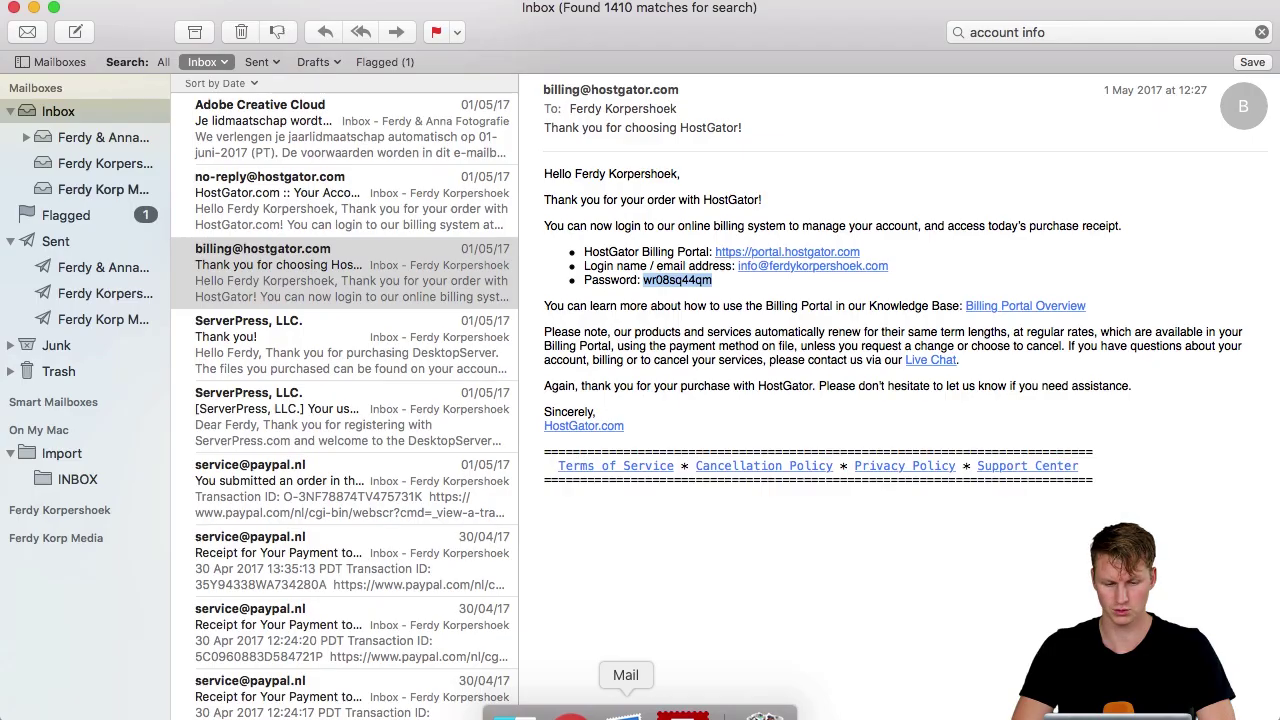
{"action": "left_click", "coordinate": [100, 189]}
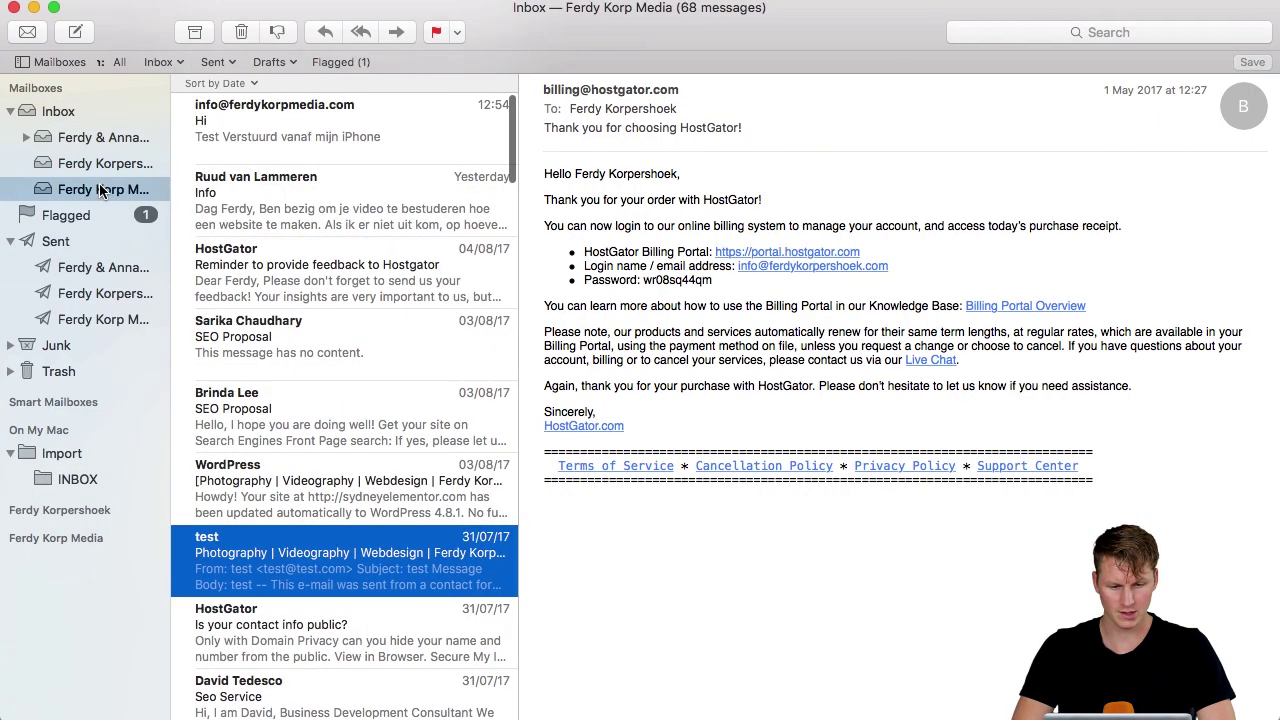
{"action": "scroll", "coordinate": [337, 185], "scroll_direction": "down", "scroll_amount": 5}
{"action": "scroll", "coordinate": [337, 187], "scroll_direction": "down", "scroll_amount": 10}
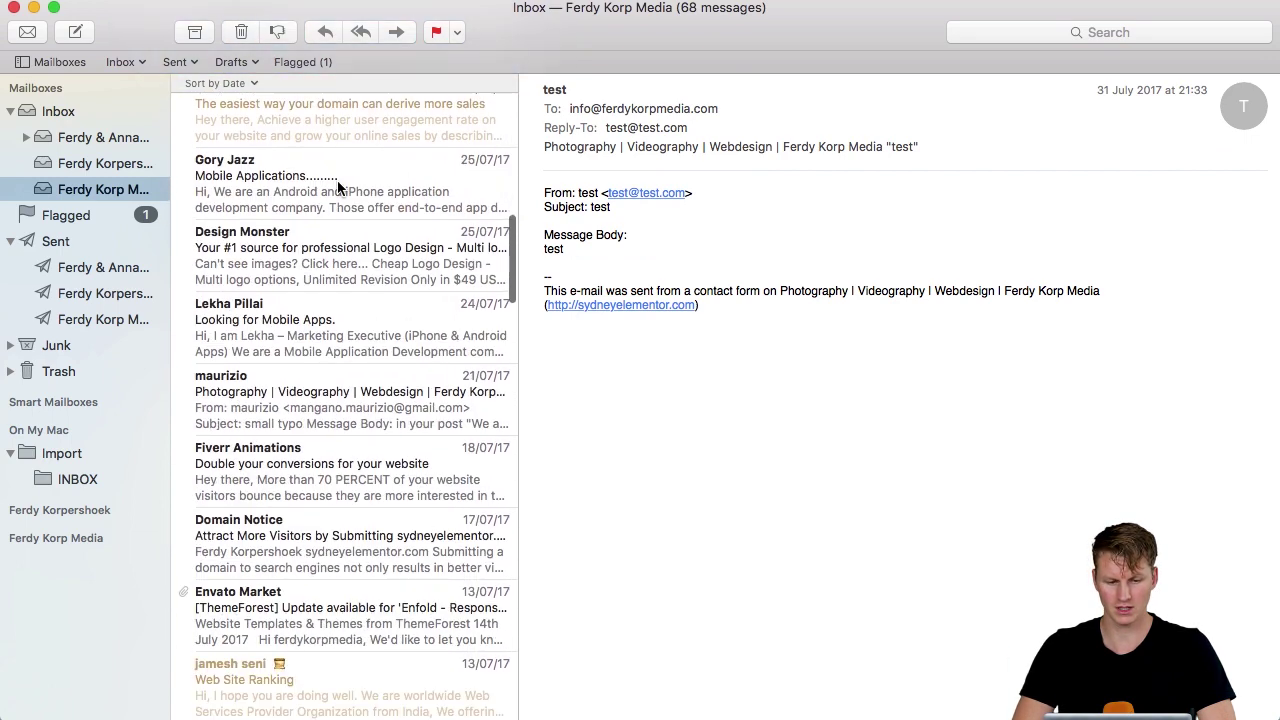
{"action": "scroll", "coordinate": [337, 187], "scroll_direction": "up", "scroll_amount": 15}
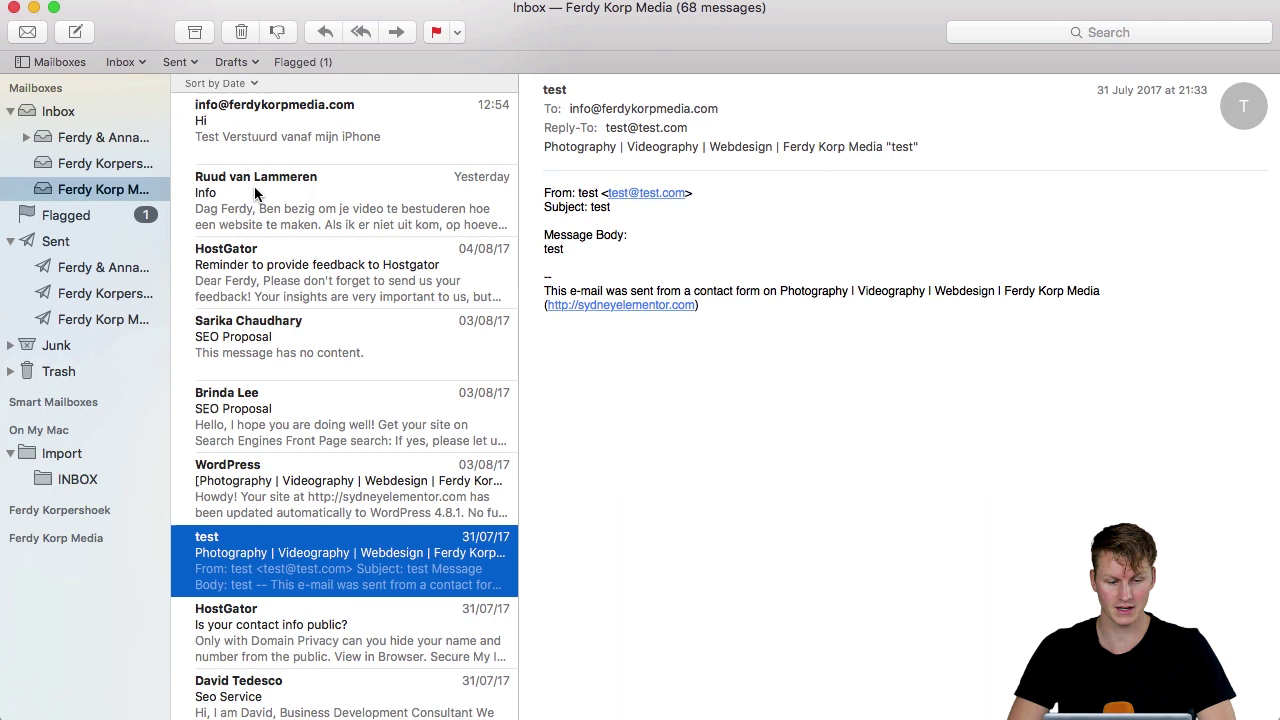
Export the business inbox into a new Email Backup folder in the Desktop migration folder.
{"action": "right_click", "coordinate": [70, 193]}
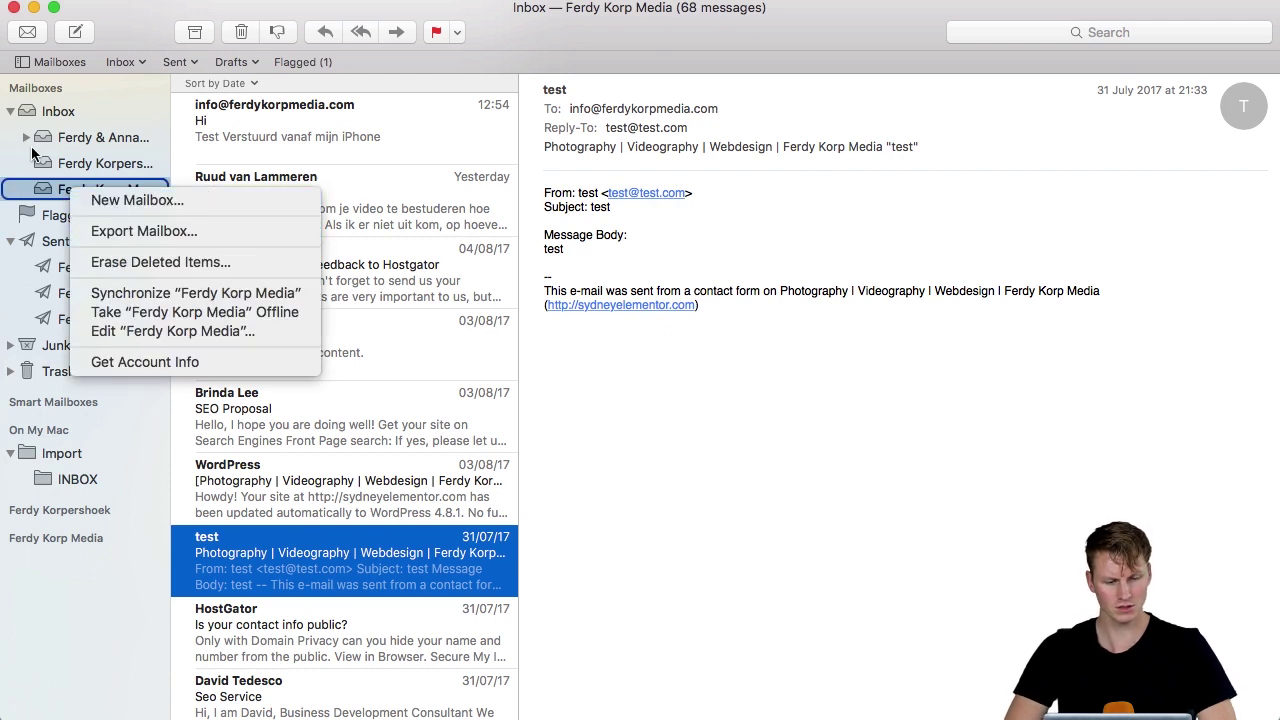
{"action": "left_click", "coordinate": [140, 230]}
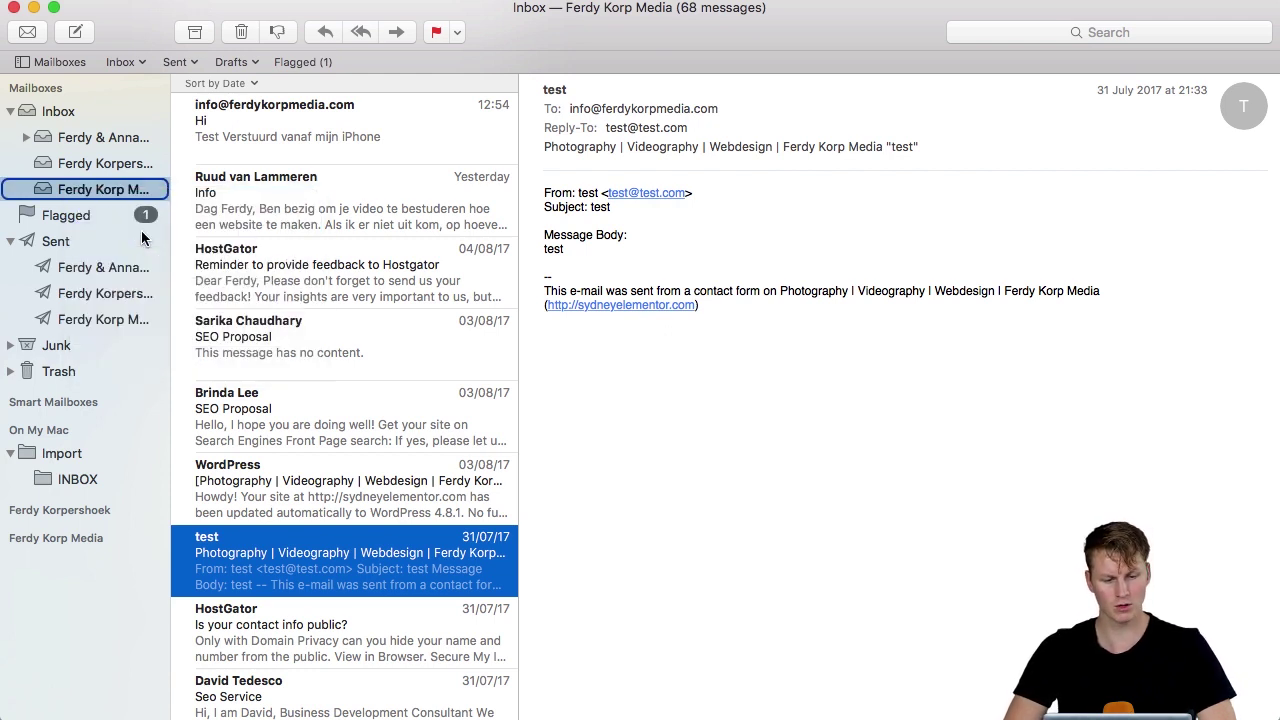
{"action": "left_click", "coordinate": [357, 269]}
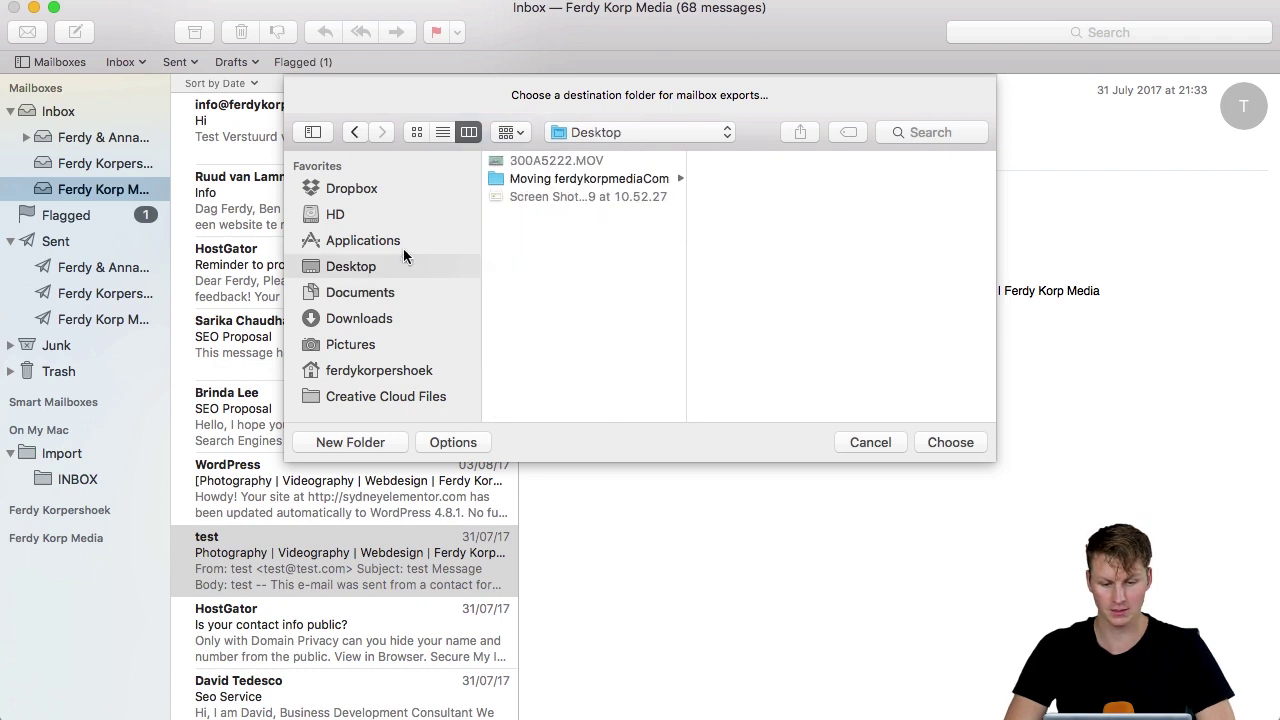
{"action": "left_click", "coordinate": [600, 180]}
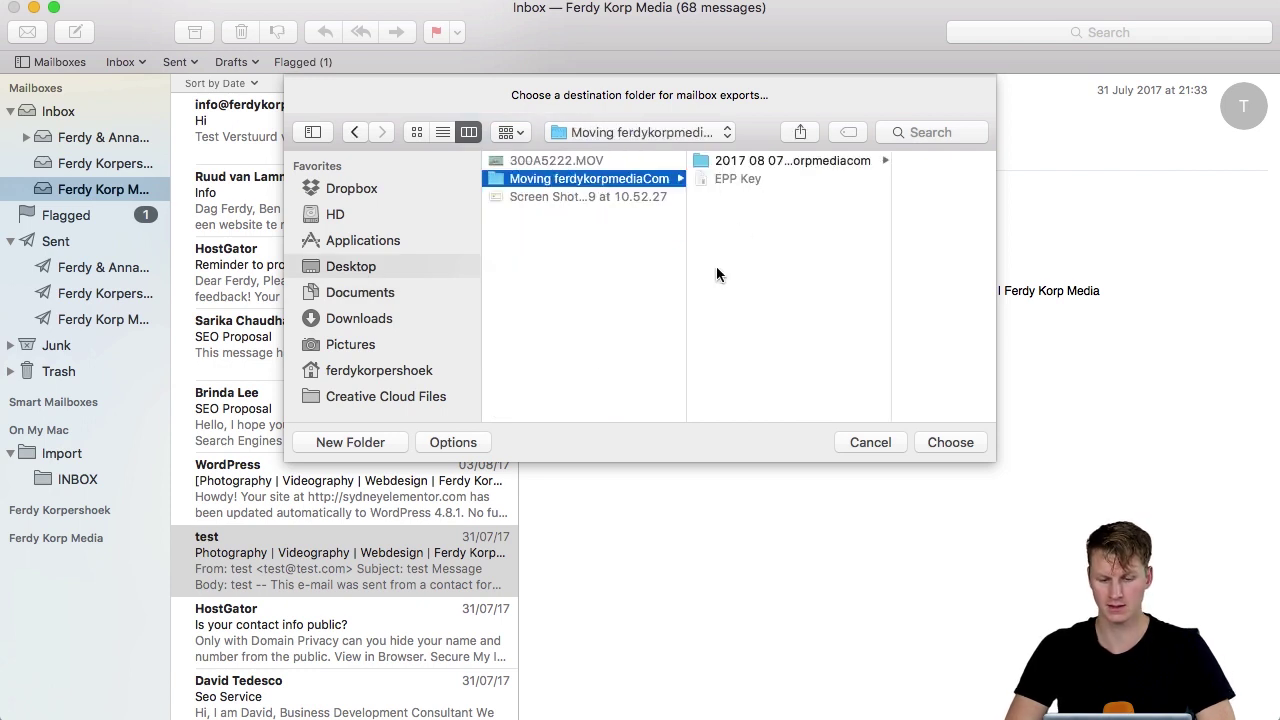
{"action": "left_click", "coordinate": [394, 443]}
{"action": "type", "text": "E"}
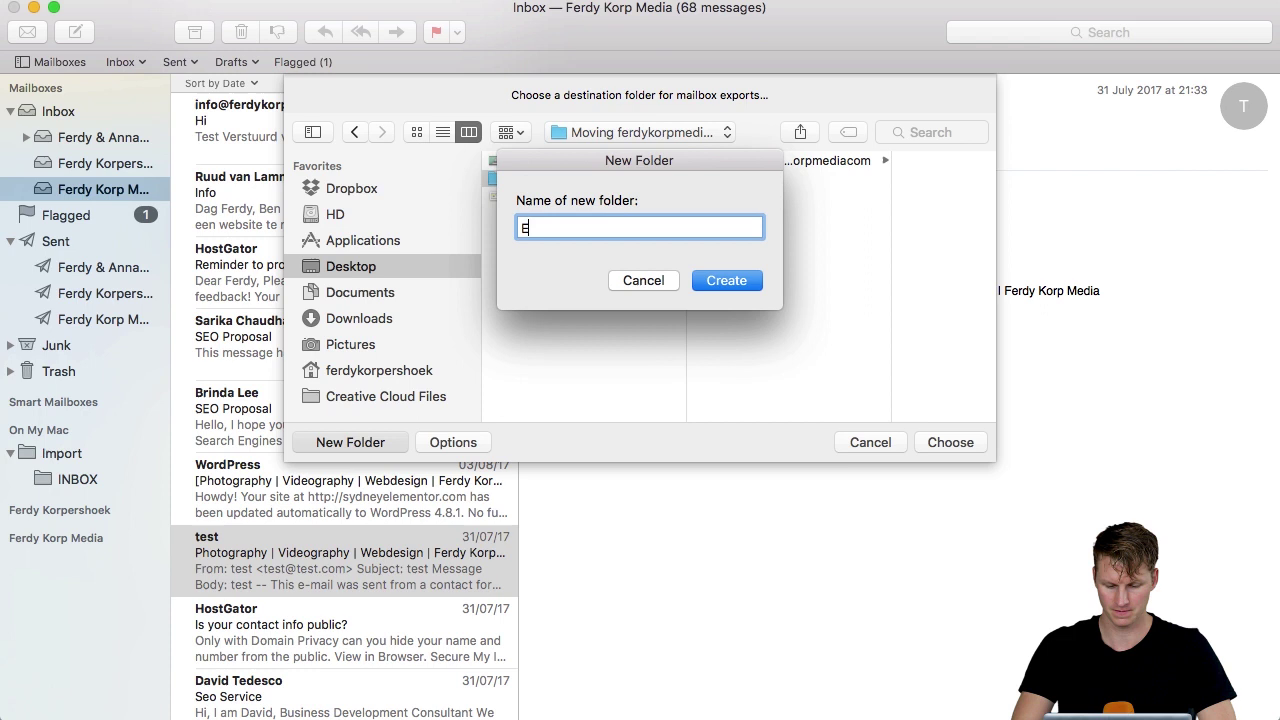
{"action": "type", "text": "mail Backup"}
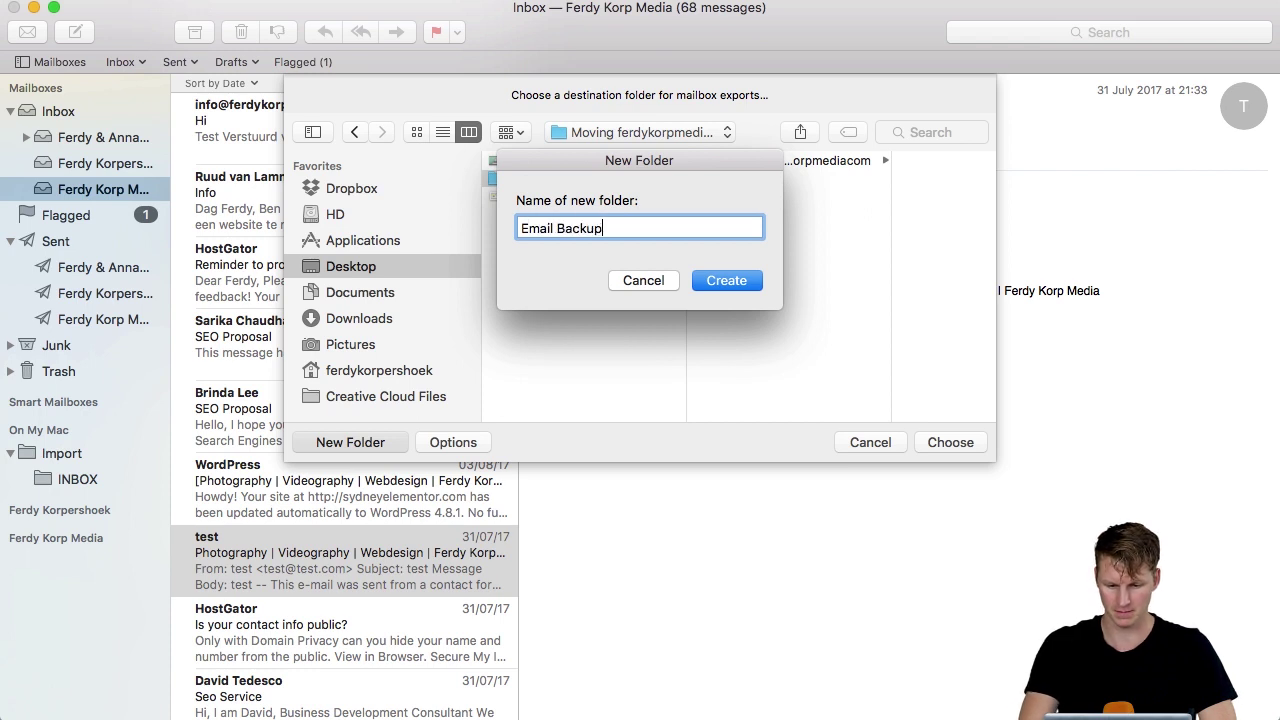
{"action": "key", "text": "Return"}
{"action": "left_click", "coordinate": [943, 446]}
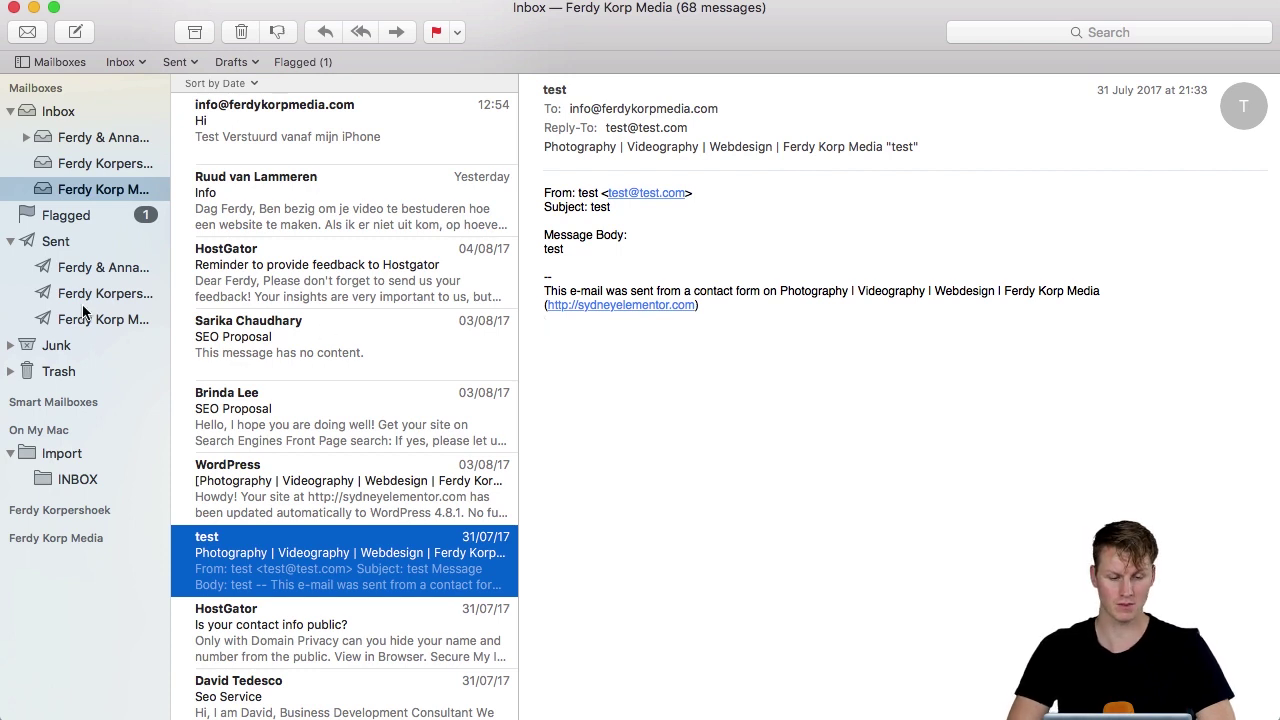
Start exporting the business account's Sent mailbox.
{"action": "left_click", "coordinate": [58, 243]}
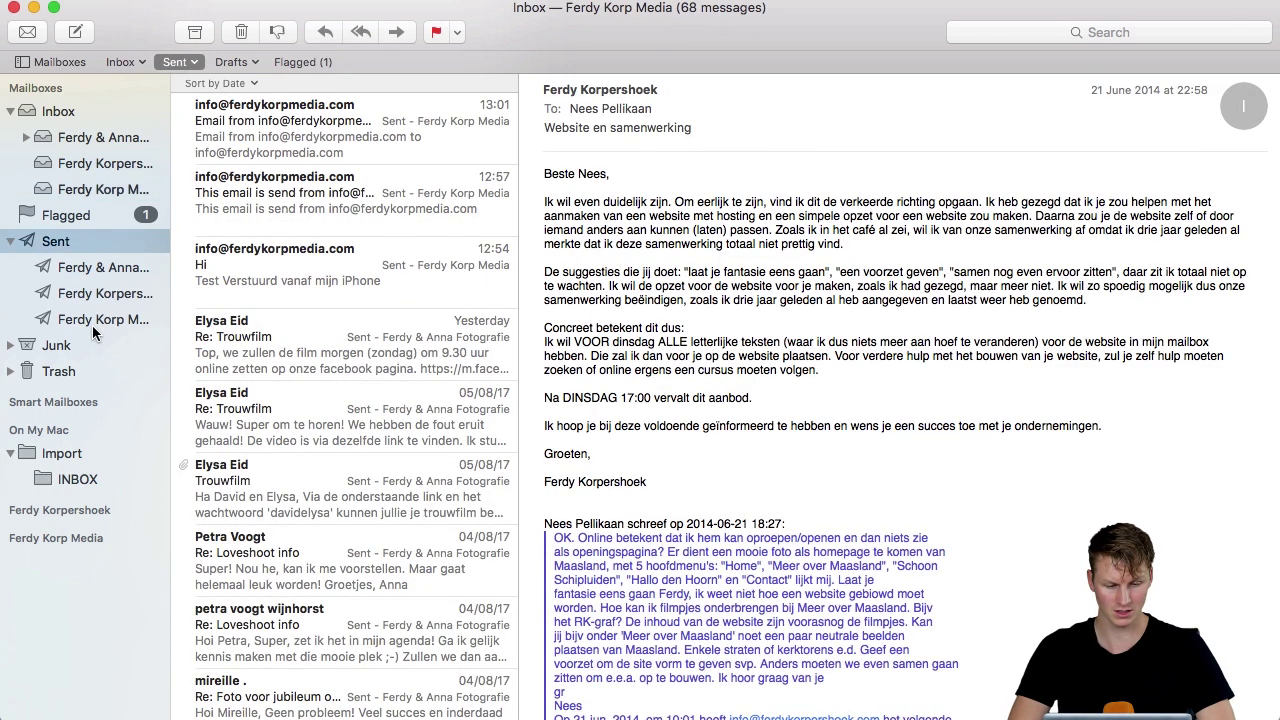
{"action": "left_click", "coordinate": [92, 325]}
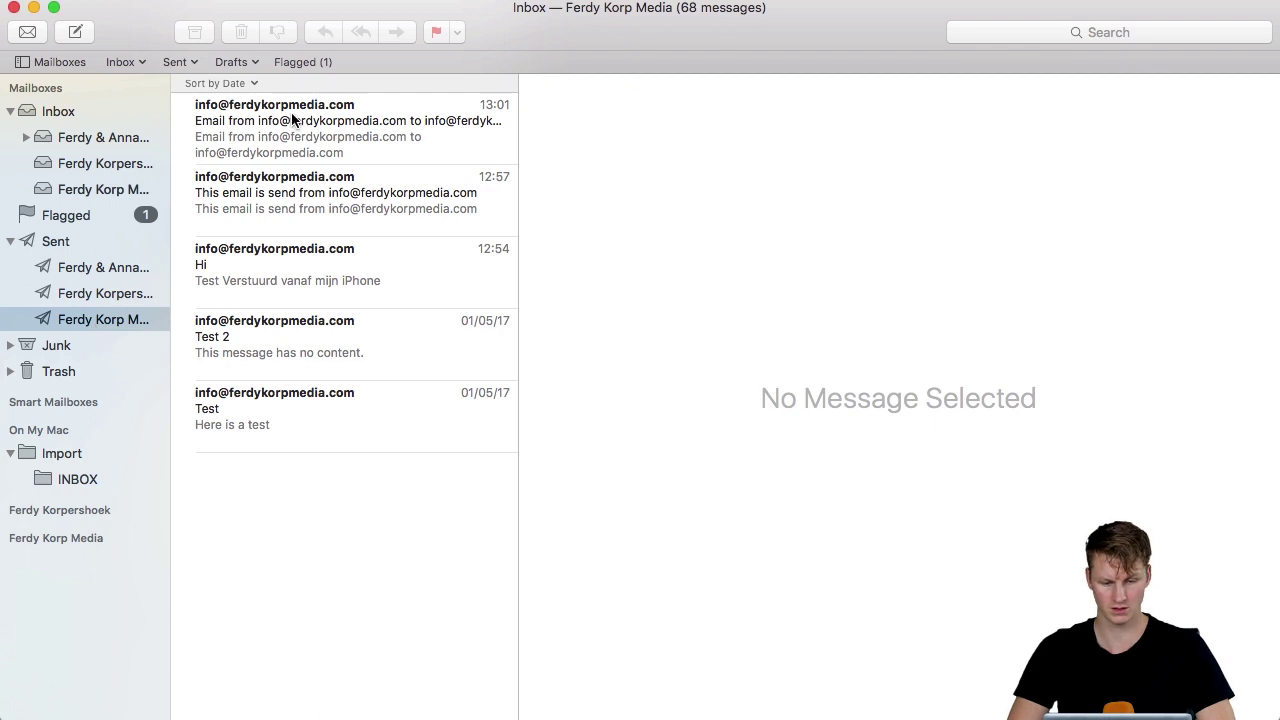
{"action": "right_click", "coordinate": [93, 321]}
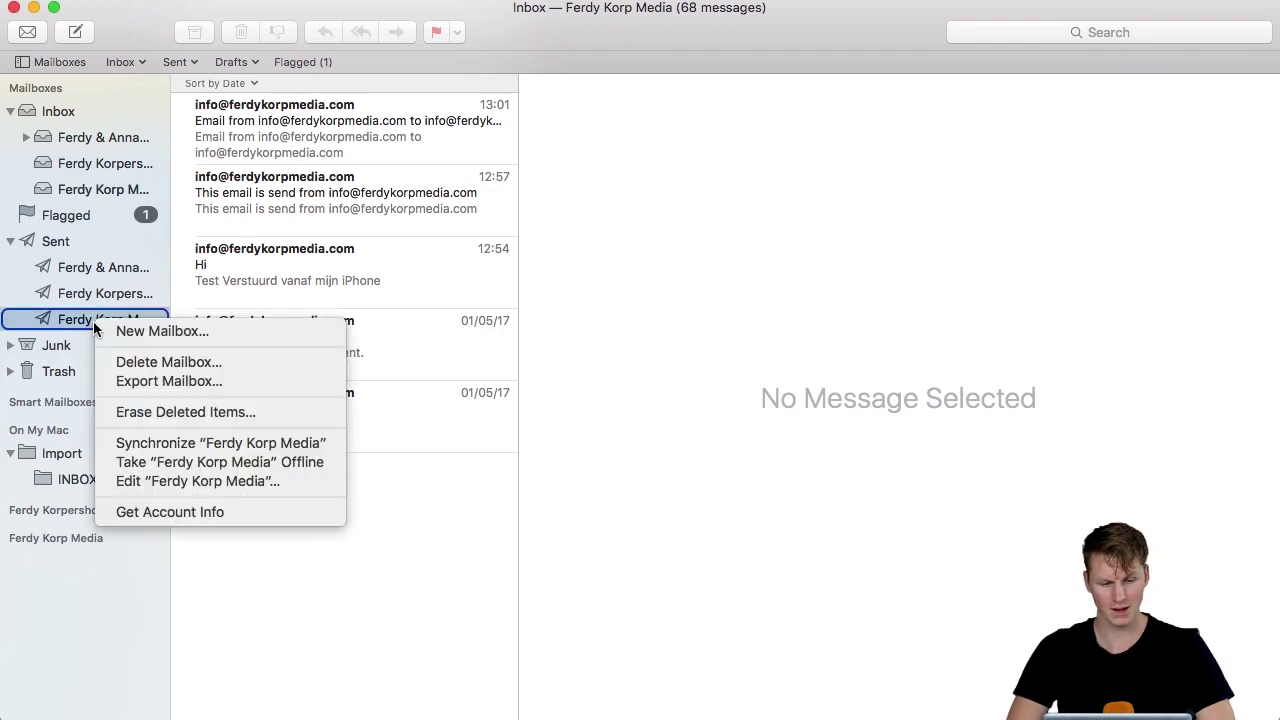
{"action": "left_click", "coordinate": [146, 382]}
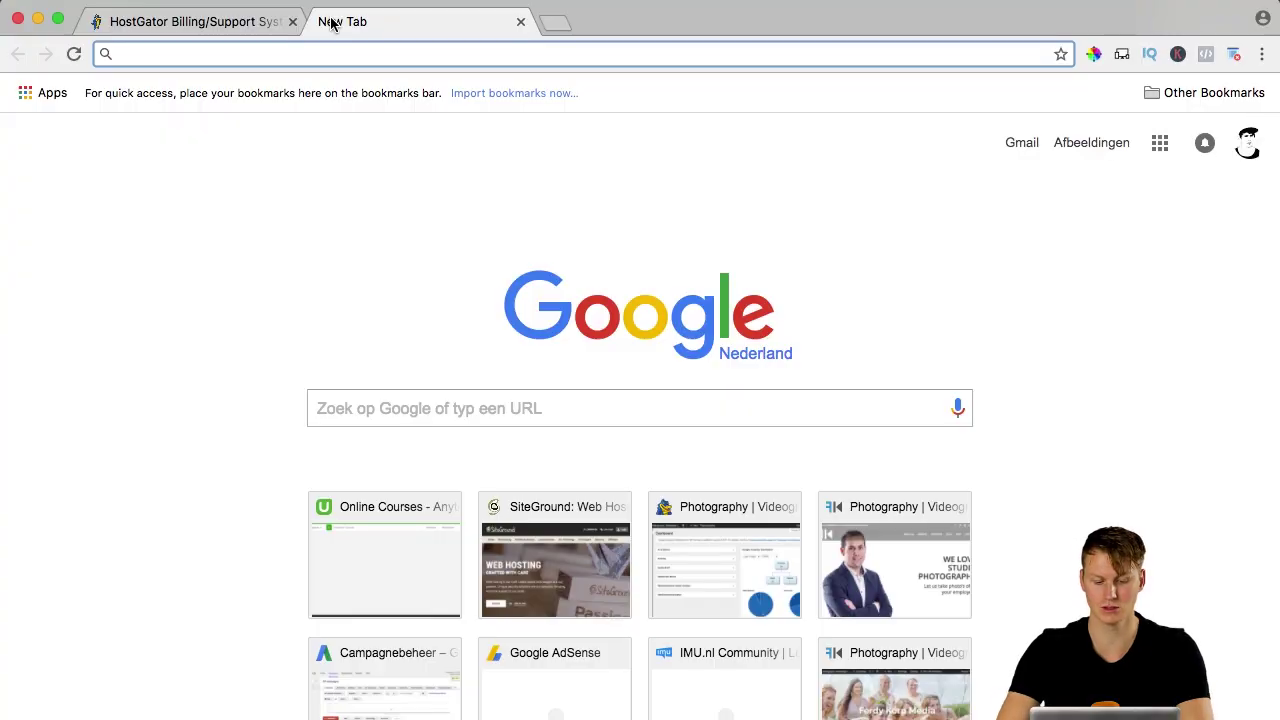
Load webhosting125.com and scroll down to the StartUp, GrowBig and GoGeek plan prices.
{"action": "type", "text": "webhosting125.com"}
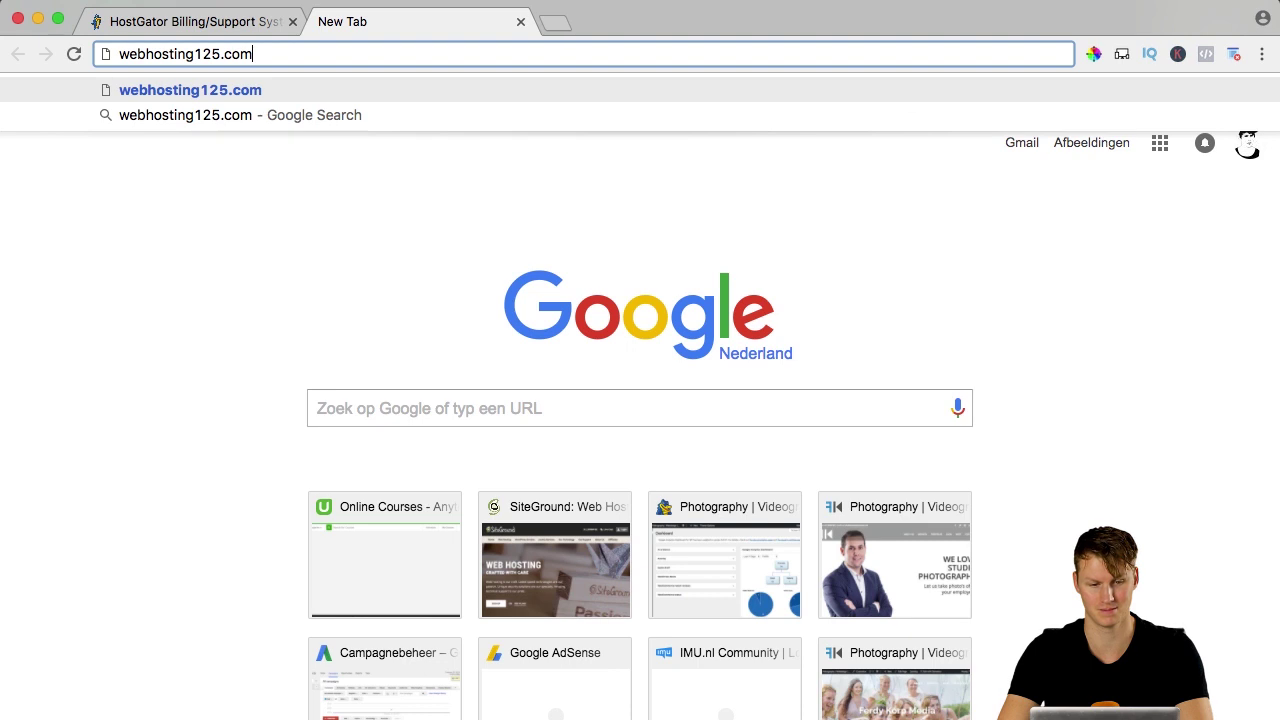
{"action": "key", "text": "Return"}
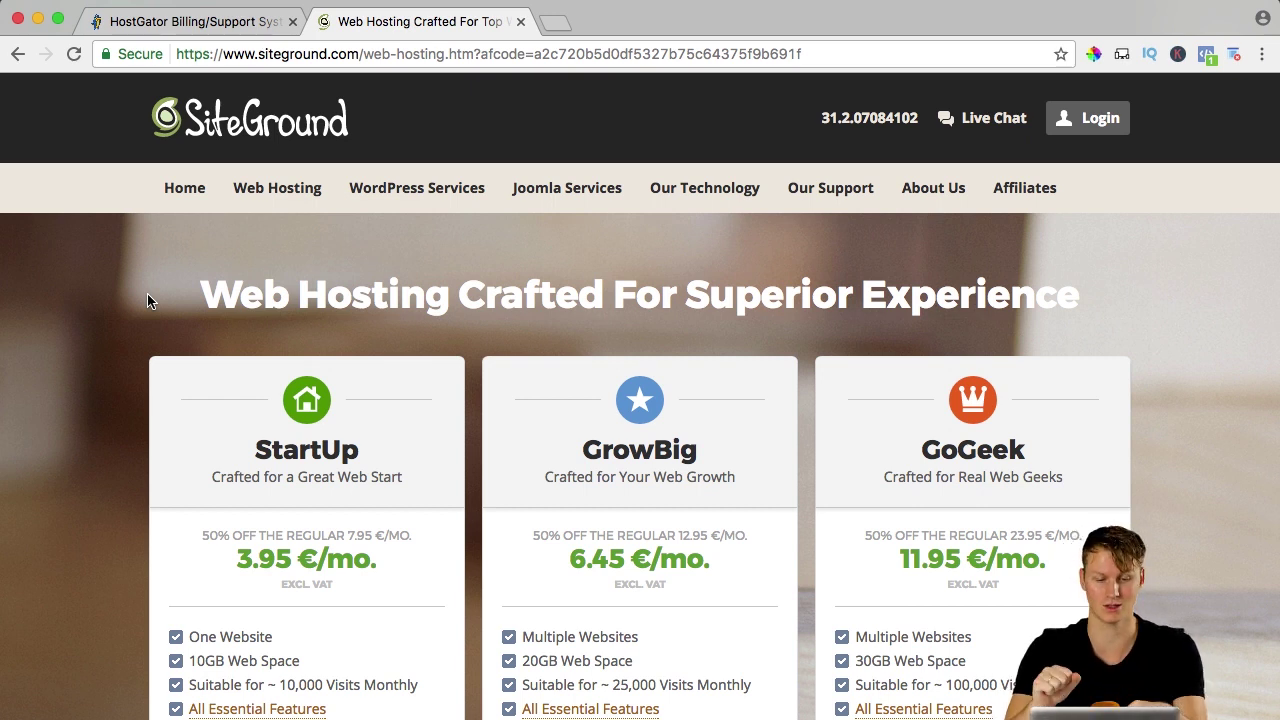
{"action": "scroll", "coordinate": [315, 230], "scroll_direction": "down", "scroll_amount": 1}
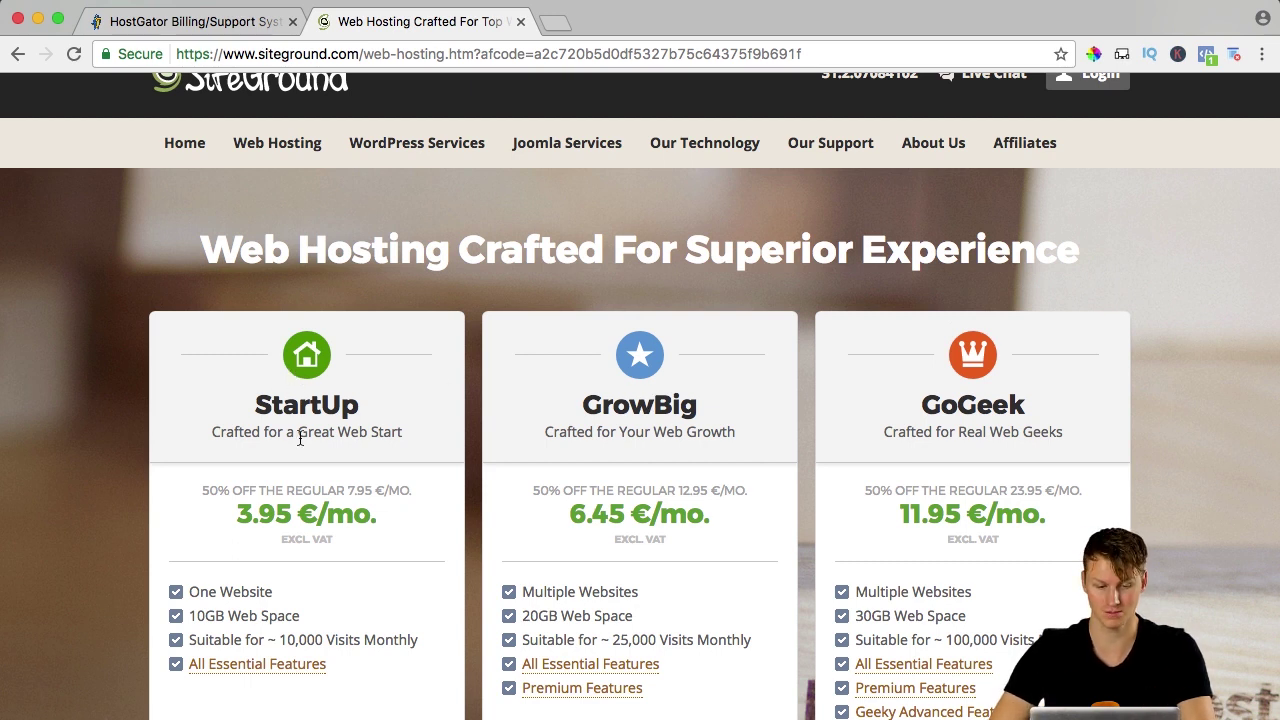
{"action": "scroll", "coordinate": [287, 510], "scroll_direction": "down", "scroll_amount": 1}
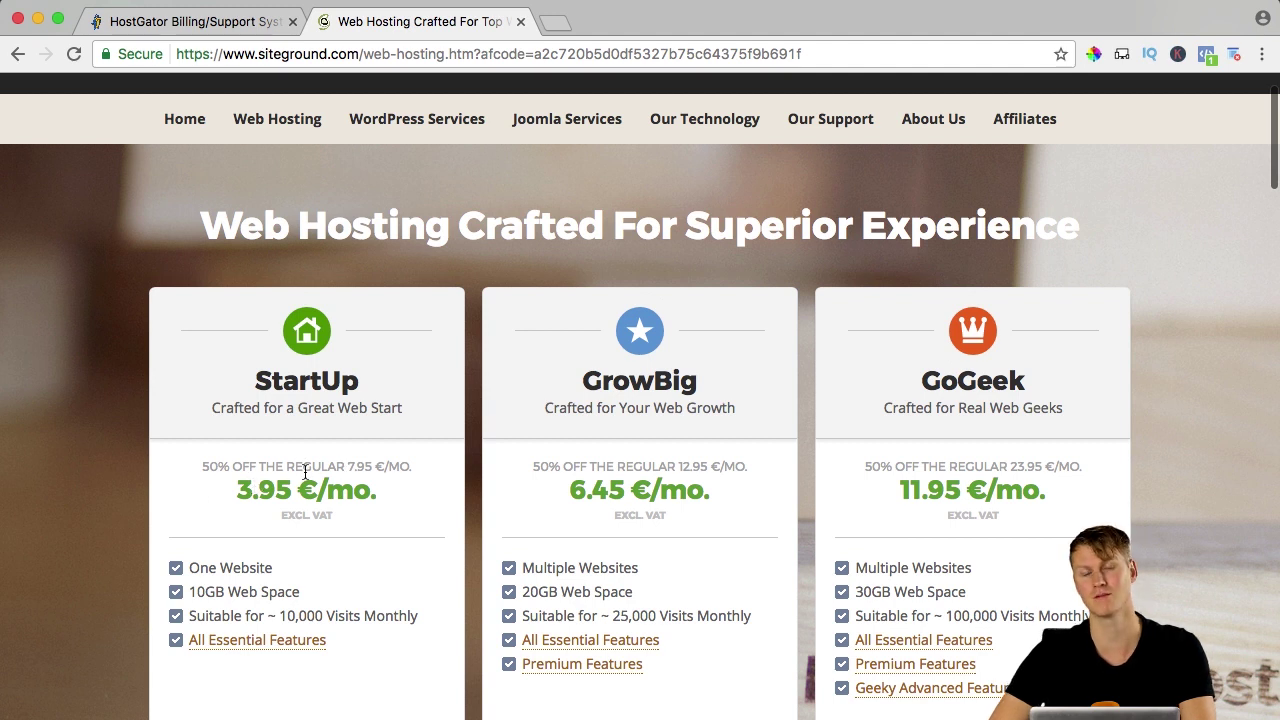
{"action": "scroll", "coordinate": [305, 471], "scroll_direction": "down", "scroll_amount": 3}
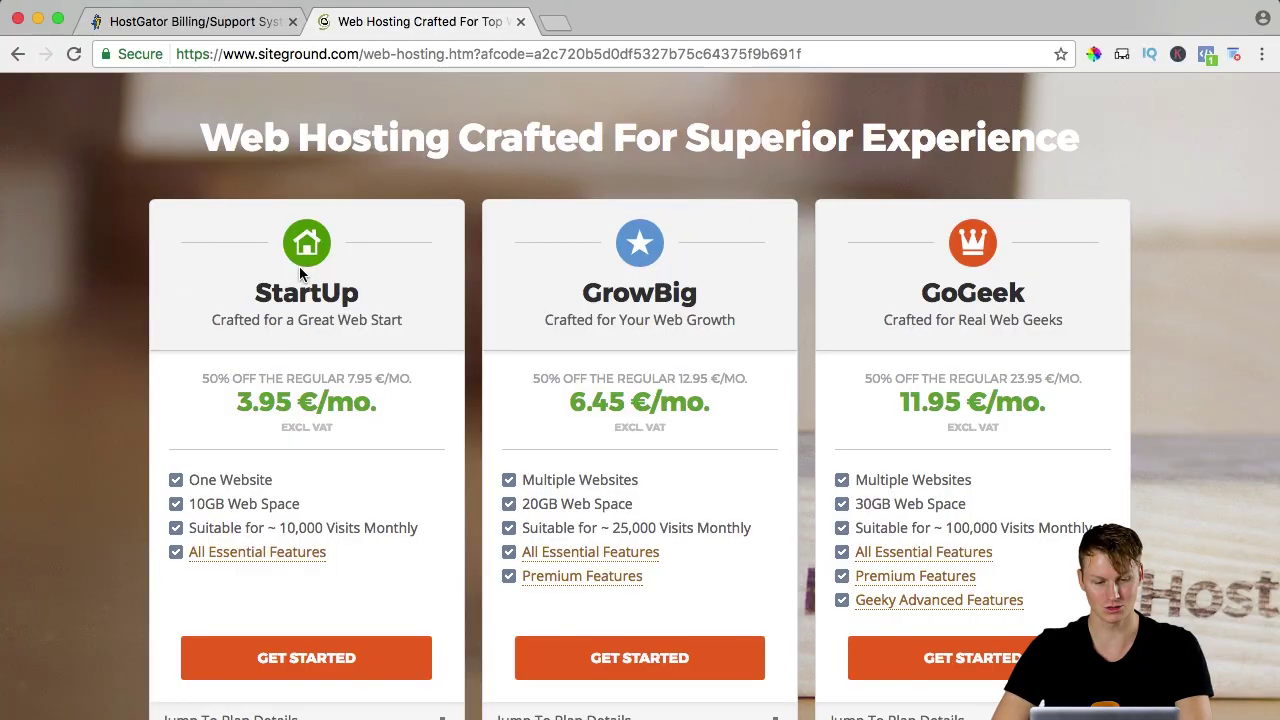
{"action": "scroll", "coordinate": [197, 410], "scroll_direction": "down", "scroll_amount": 2}
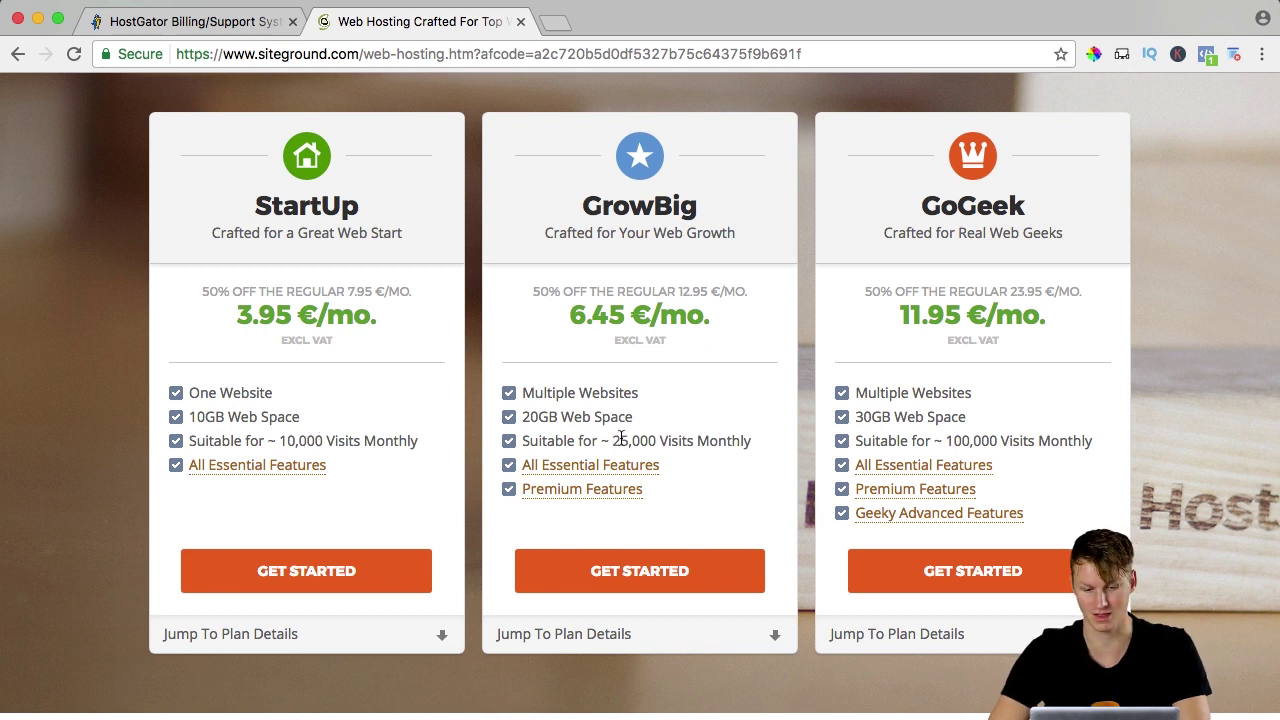
{"action": "left_click_drag", "start_coordinate": [613, 440], "coordinate": [662, 440]}
{"action": "left_click", "coordinate": [703, 440]}
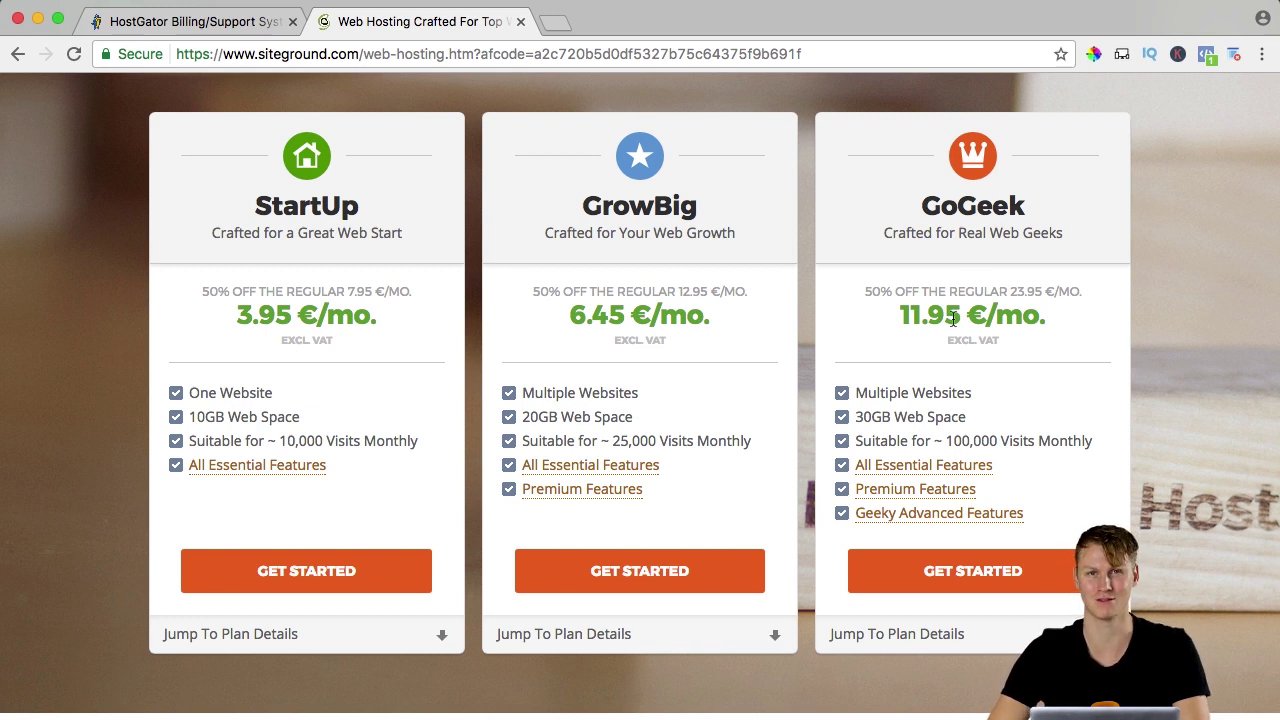
Select the StartUp plan and try searching a couple of new domain names.
{"action": "left_click", "coordinate": [297, 570]}
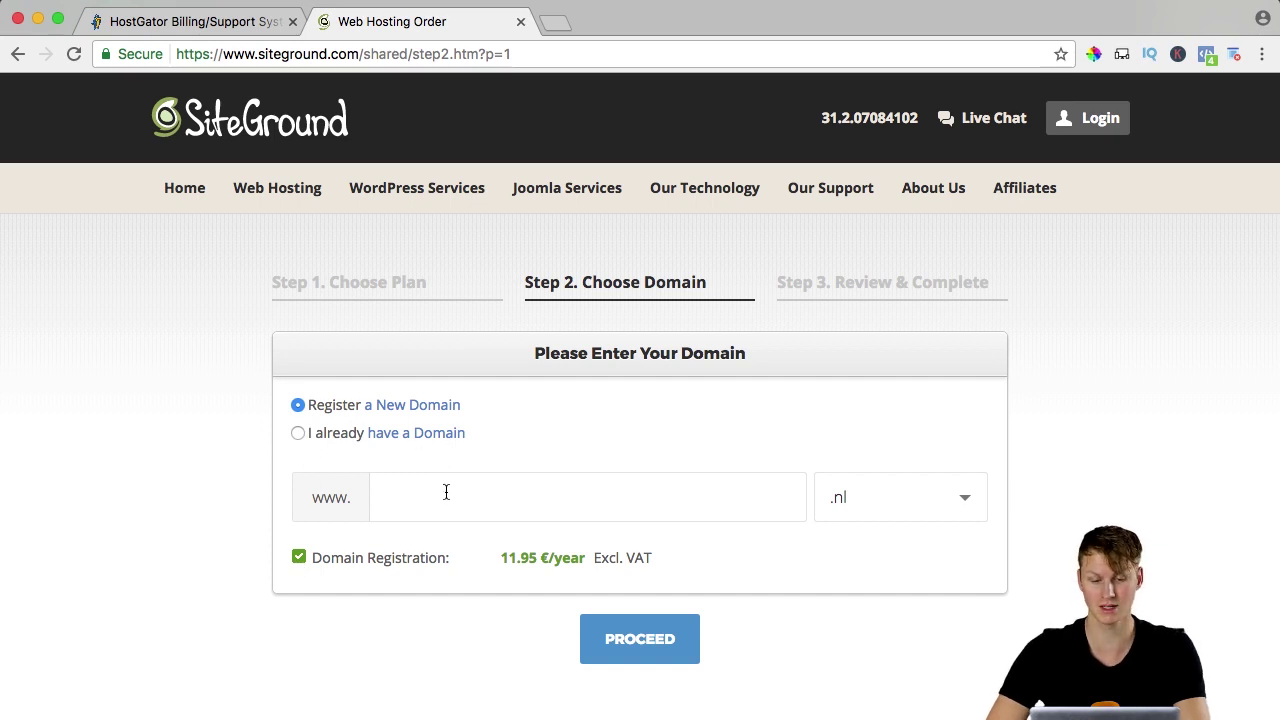
{"action": "type", "text": "faceboo"}
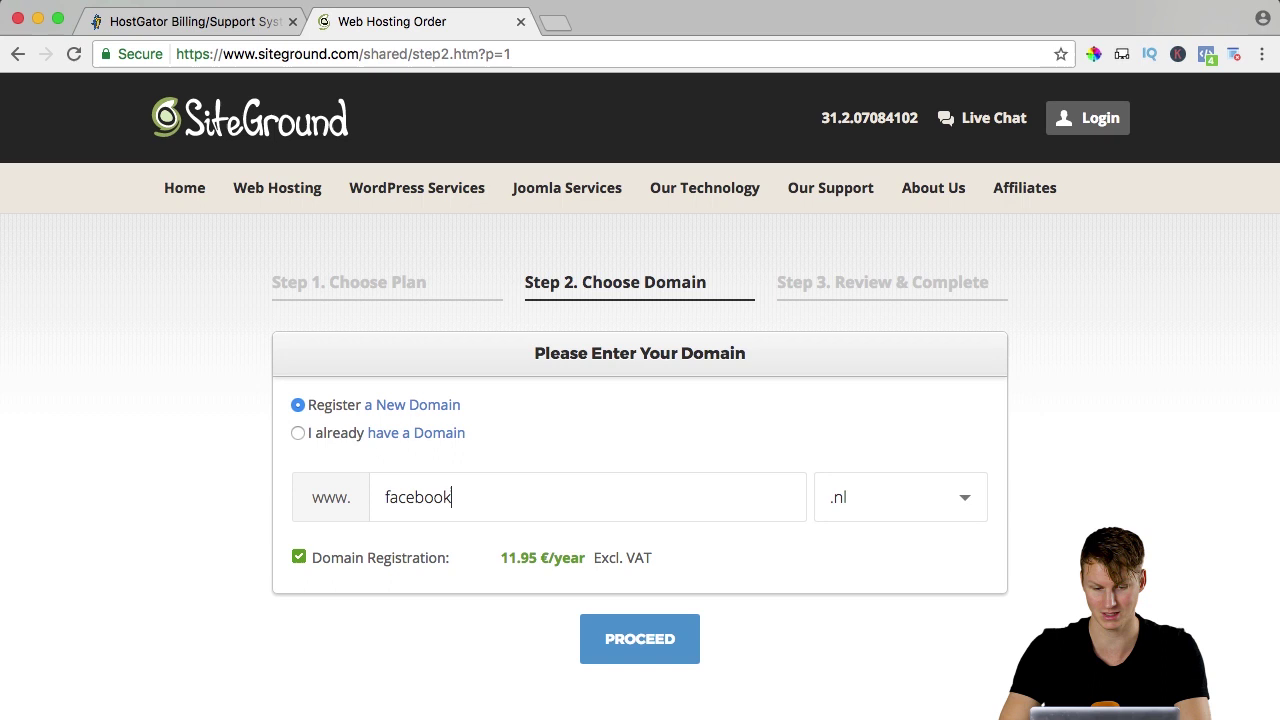
{"action": "type", "text": "k"}
{"action": "key", "text": "Return"}
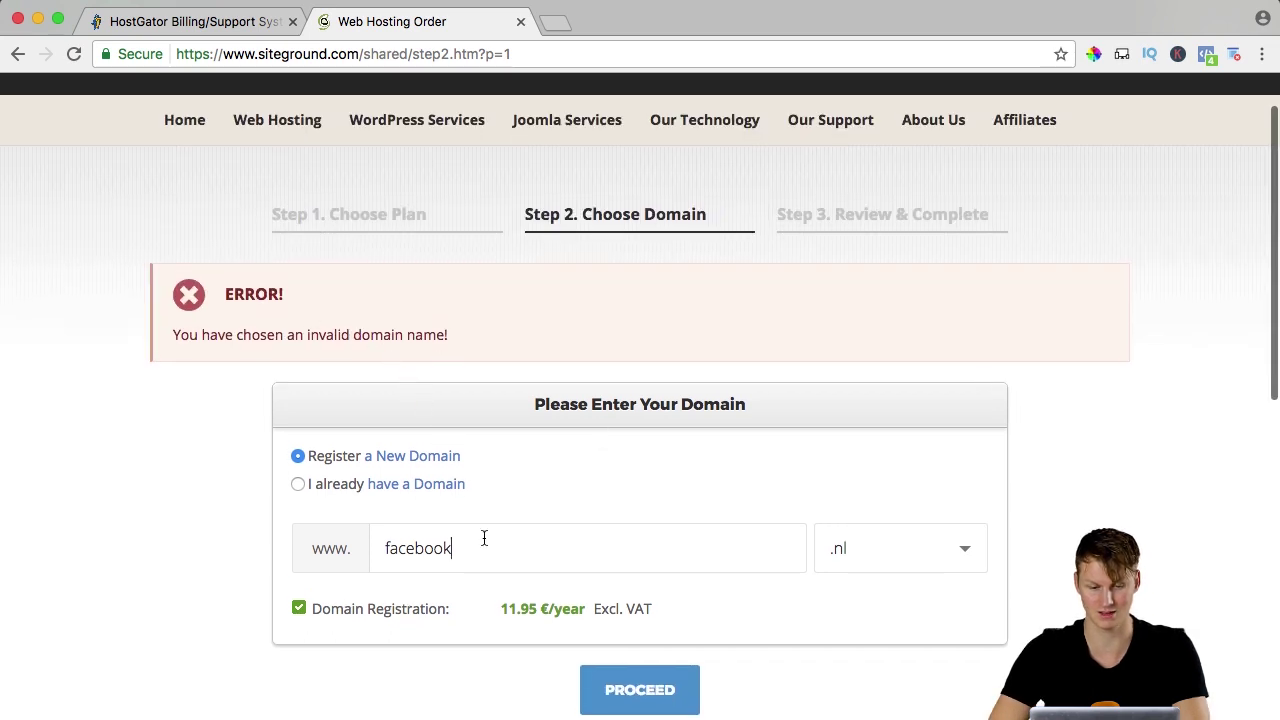
{"action": "double_click", "coordinate": [473, 548]}
{"action": "type", "text": "ferdy"}
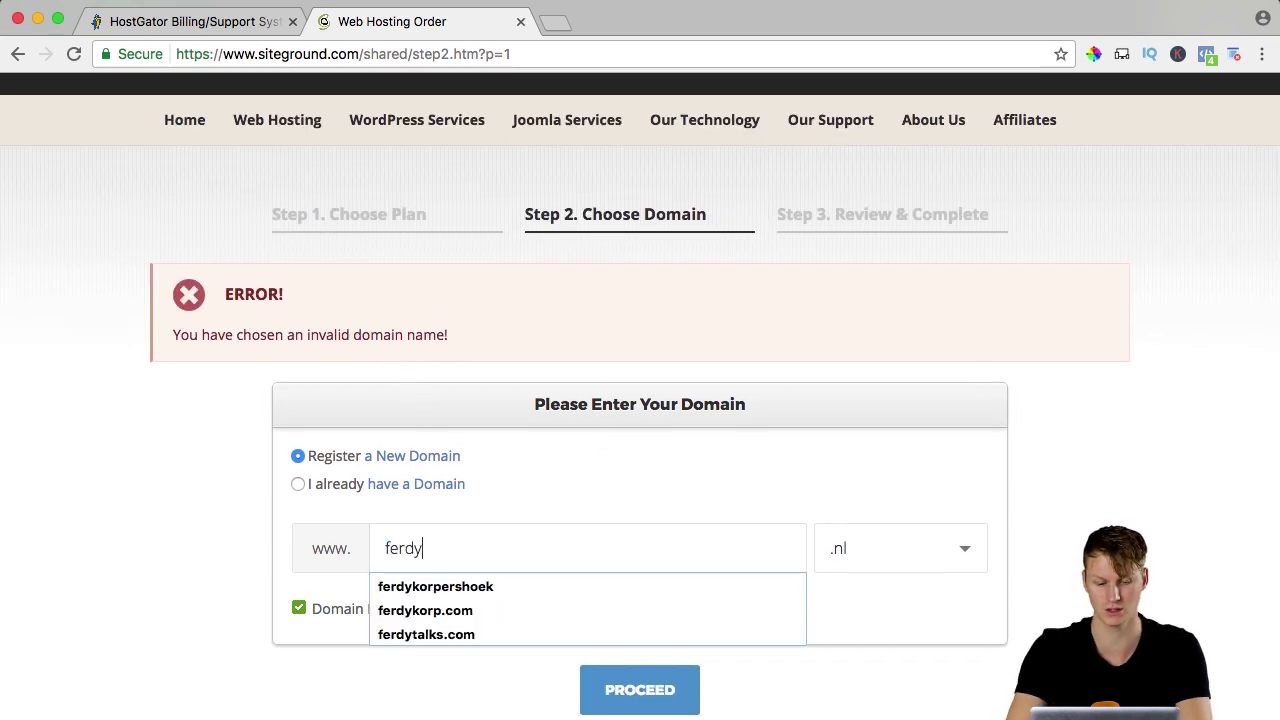
{"action": "type", "text": "korp§5"}
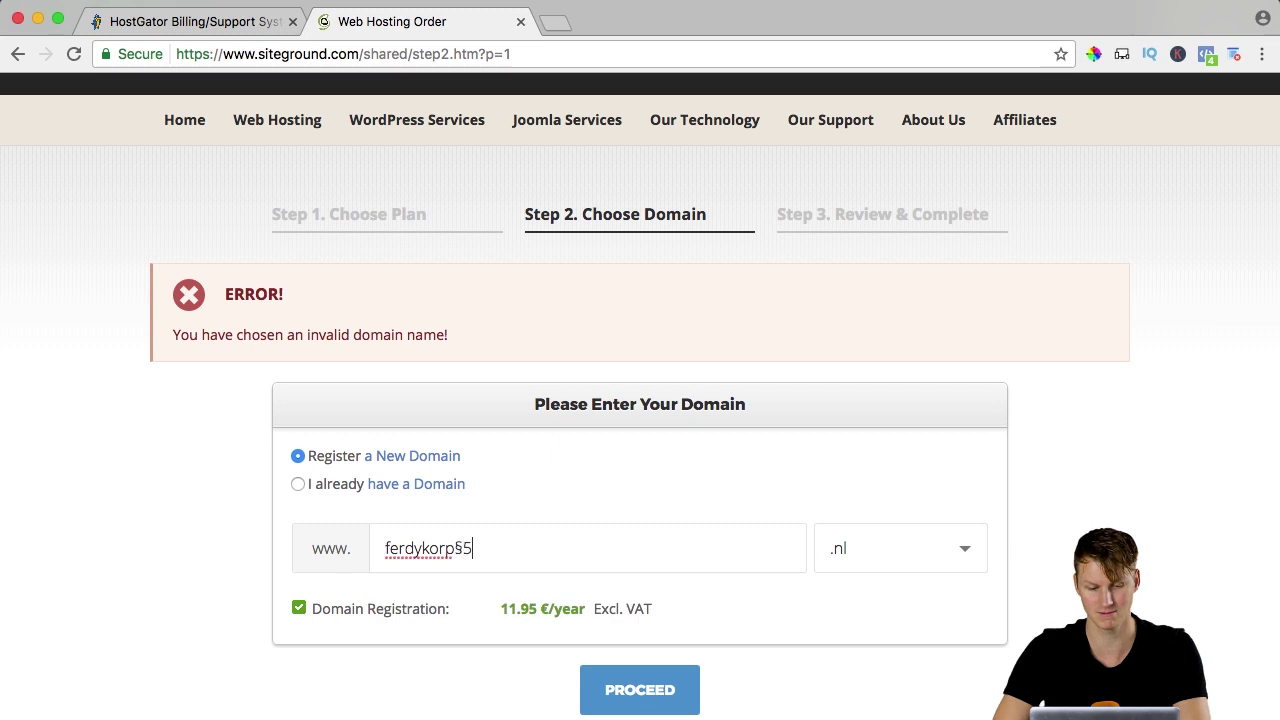
{"action": "key", "text": "BackSpace"}
{"action": "key", "text": "BackSpace"}
{"action": "type", "text": "15"}
{"action": "key", "text": "Return"}
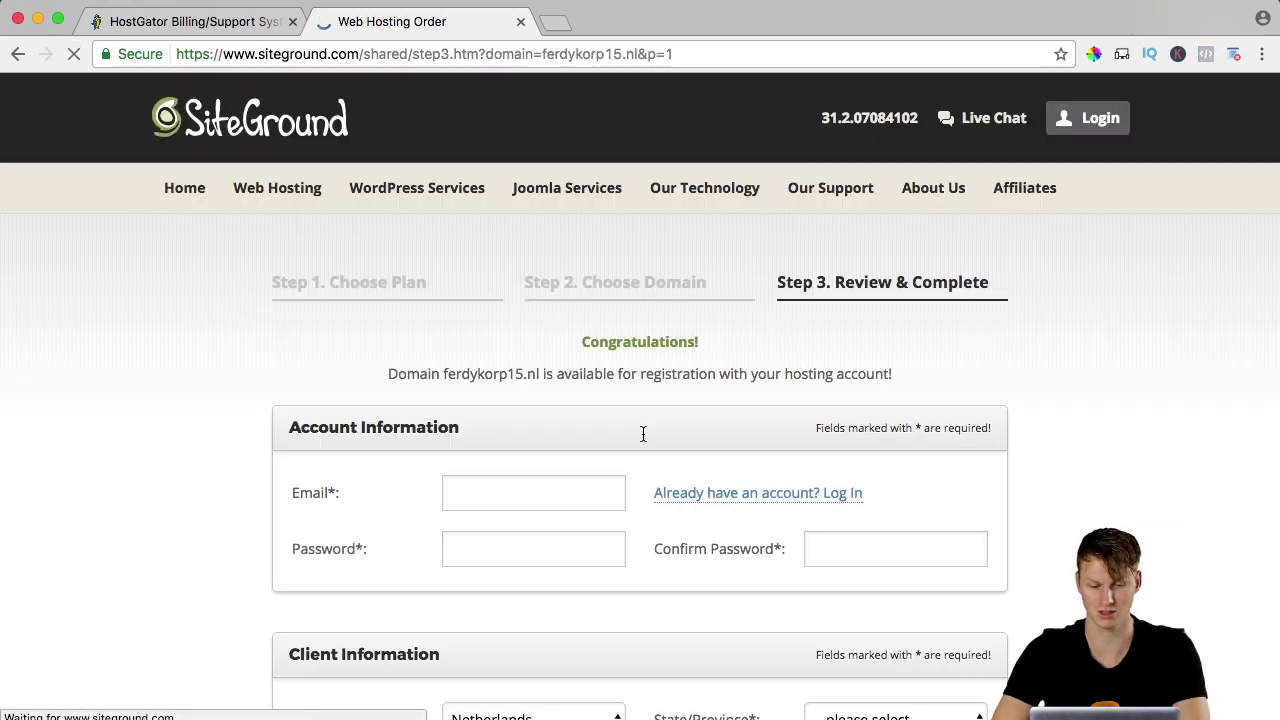
Switch to 'I already have a Domain' and enter ferdykorpmedia.com.
{"action": "left_click", "coordinate": [621, 290]}
{"action": "left_click", "coordinate": [298, 433]}
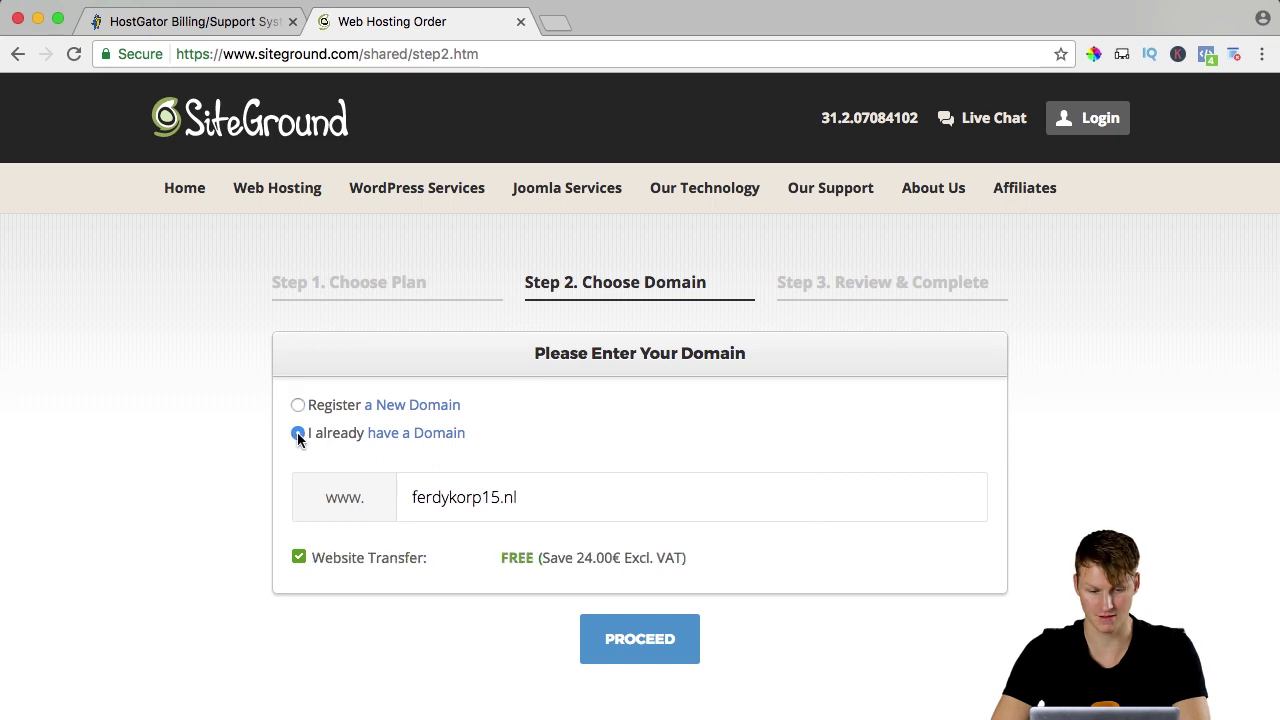
{"action": "key", "text": "shift+alt+Left"}
{"action": "key", "text": "shift+alt+Left"}
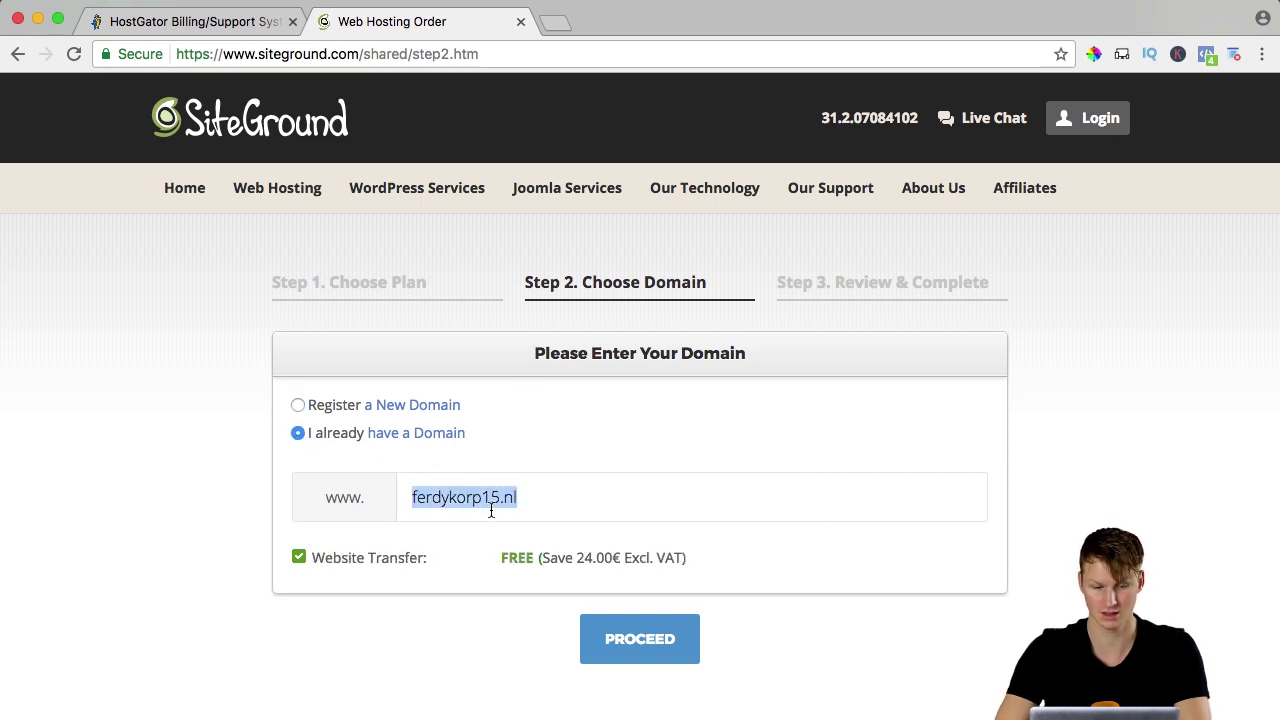
{"action": "type", "text": "ferdykorpmedi"}
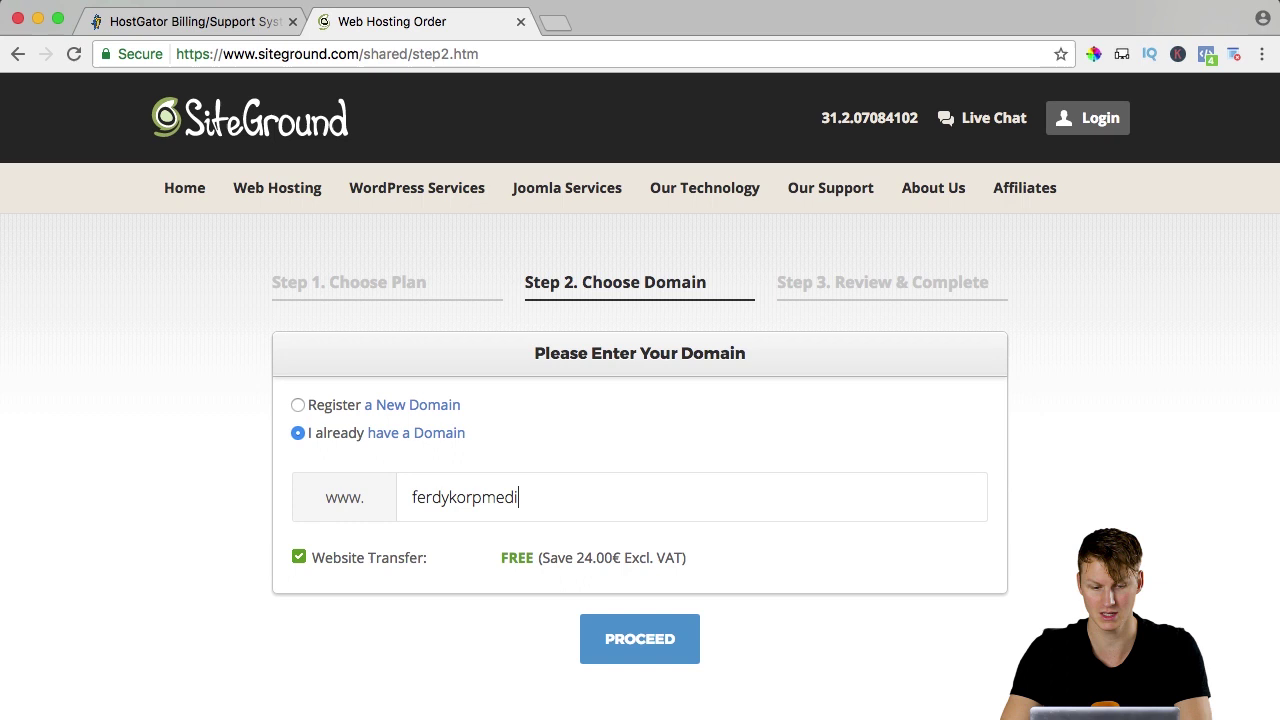
{"action": "type", "text": "a.com"}
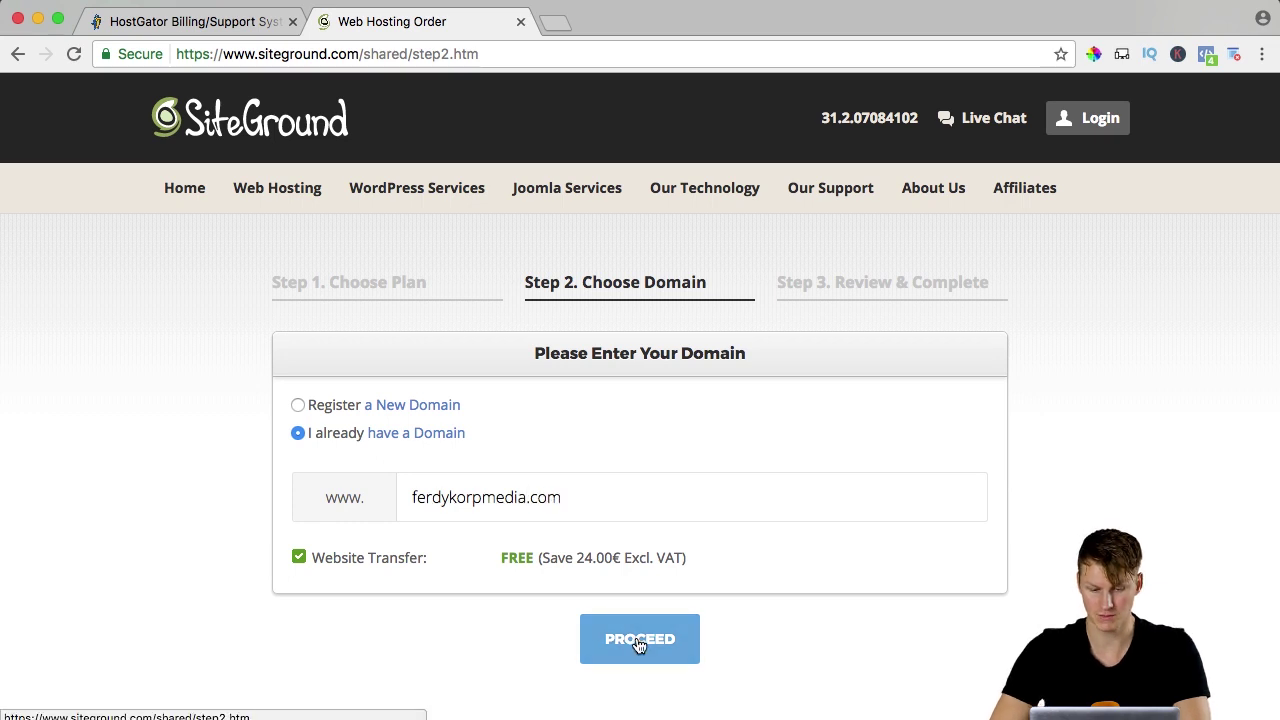
Proceed to Review & Complete and fill in the account e-mail, password and password confirmation.
{"action": "left_click", "coordinate": [640, 643]}
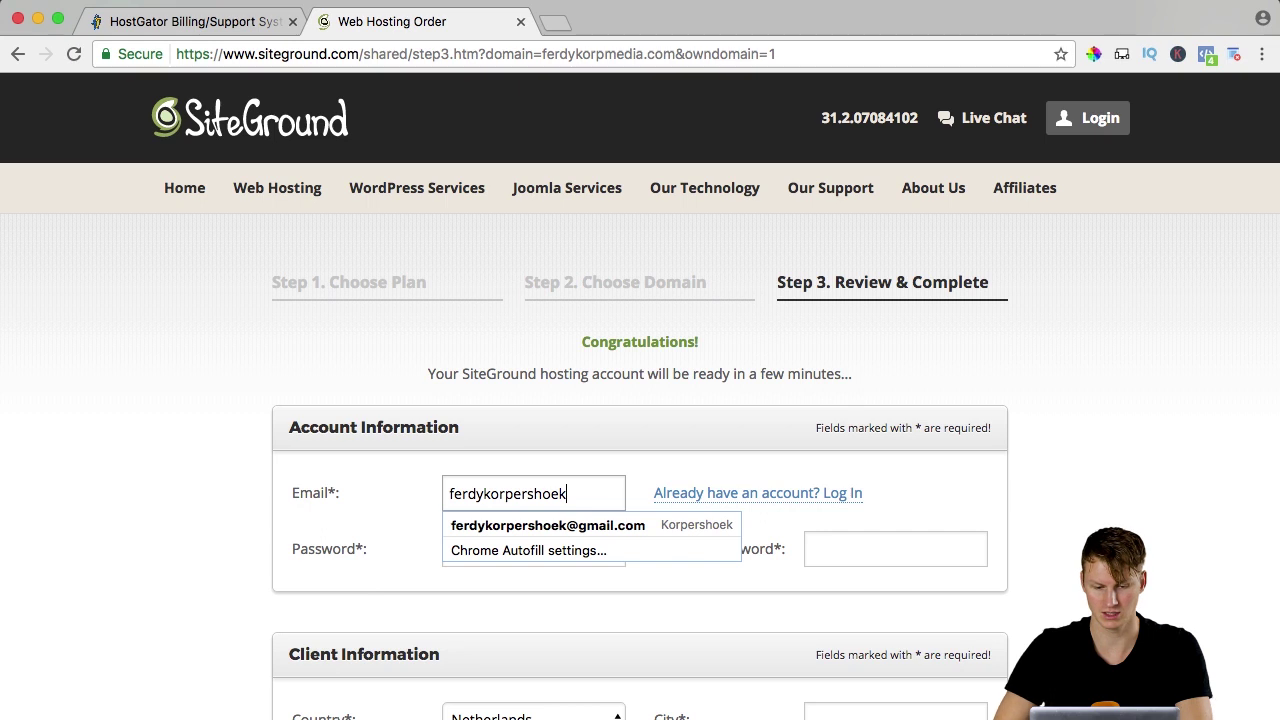
{"action": "key", "text": "Down"}
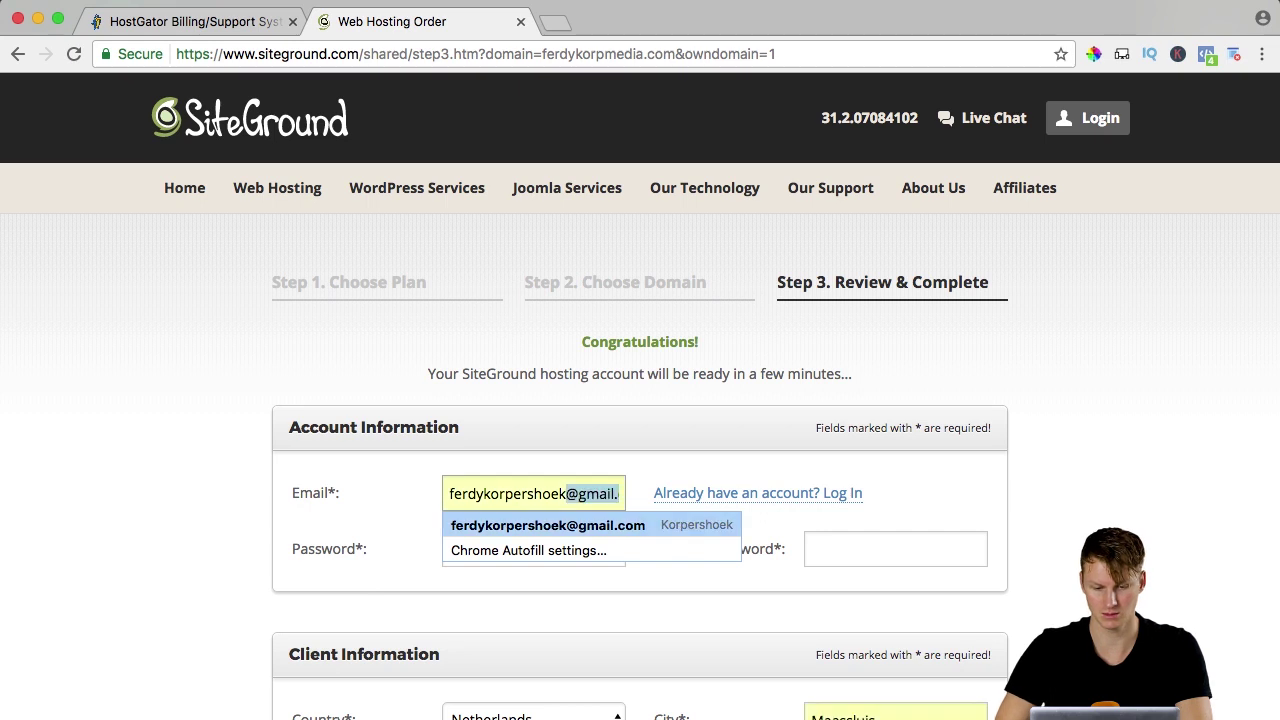
{"action": "key", "text": "Tab"}
{"action": "scroll", "coordinate": [547, 483], "scroll_direction": "down", "scroll_amount": 2}
{"action": "left_click", "coordinate": [547, 484]}
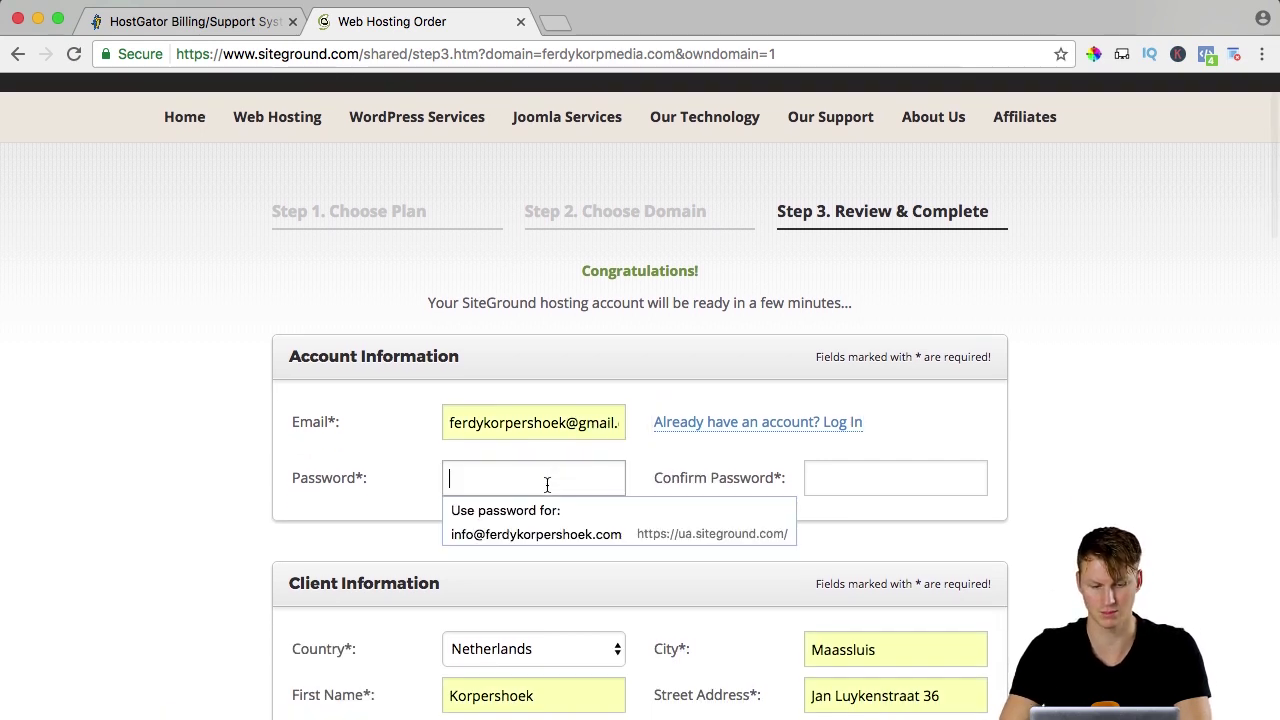
{"action": "type", "text": "•••••••••"}
{"action": "key", "text": "Tab"}
{"action": "type", "text": "••••••••"}
Enter the client's first name, last name and company name.
{"action": "scroll", "coordinate": [453, 382], "scroll_direction": "down", "scroll_amount": 5}
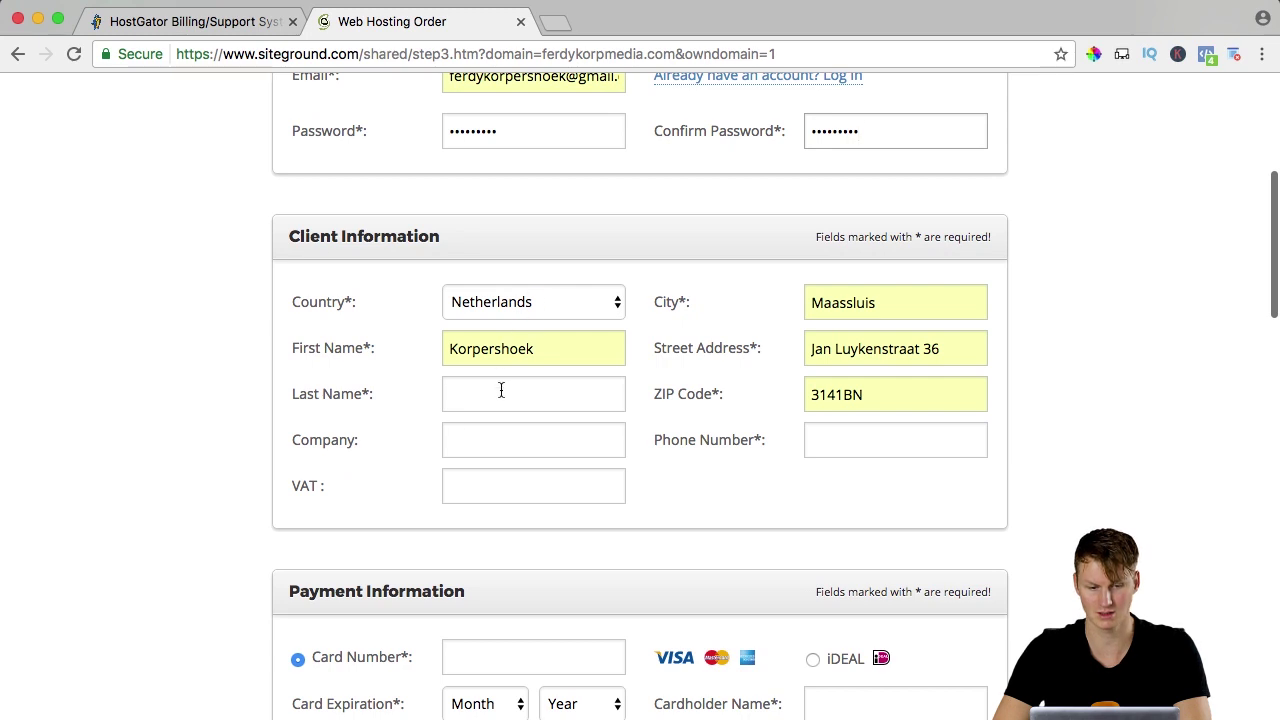
{"action": "left_click", "coordinate": [500, 391]}
{"action": "key", "text": "shift+Tab"}
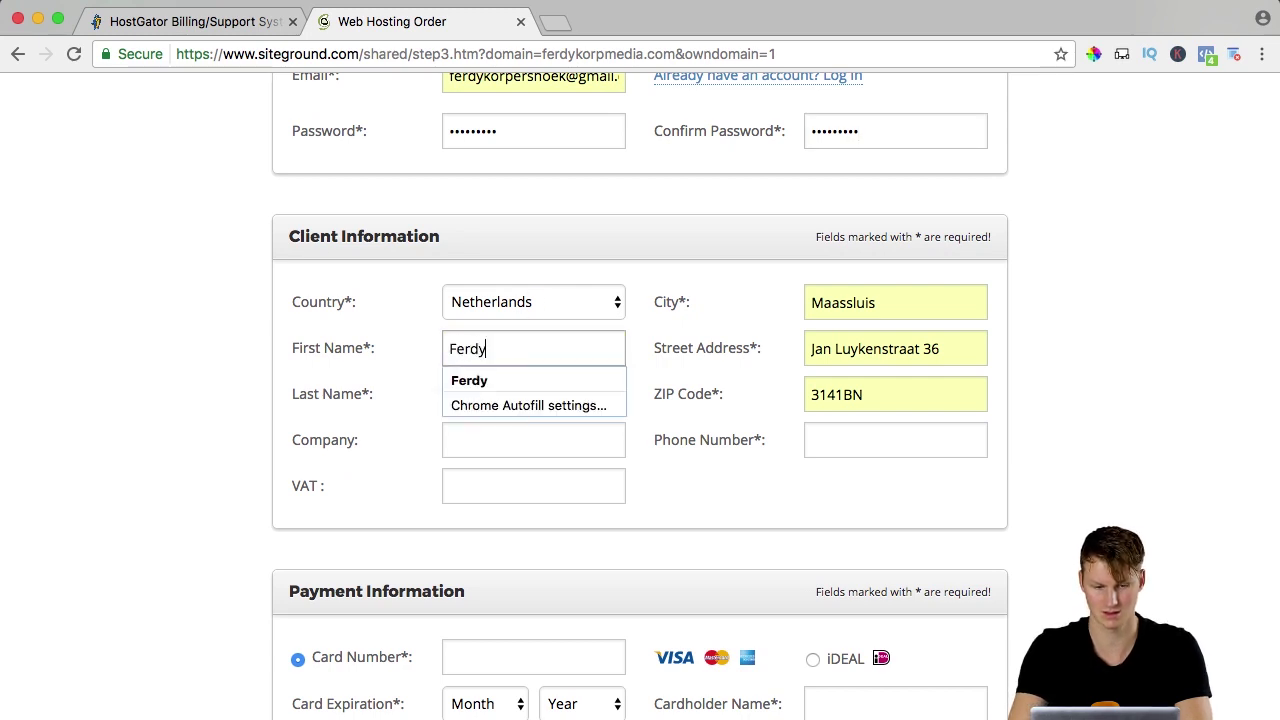
{"action": "key", "text": "Tab"}
{"action": "key", "text": "Tab"}
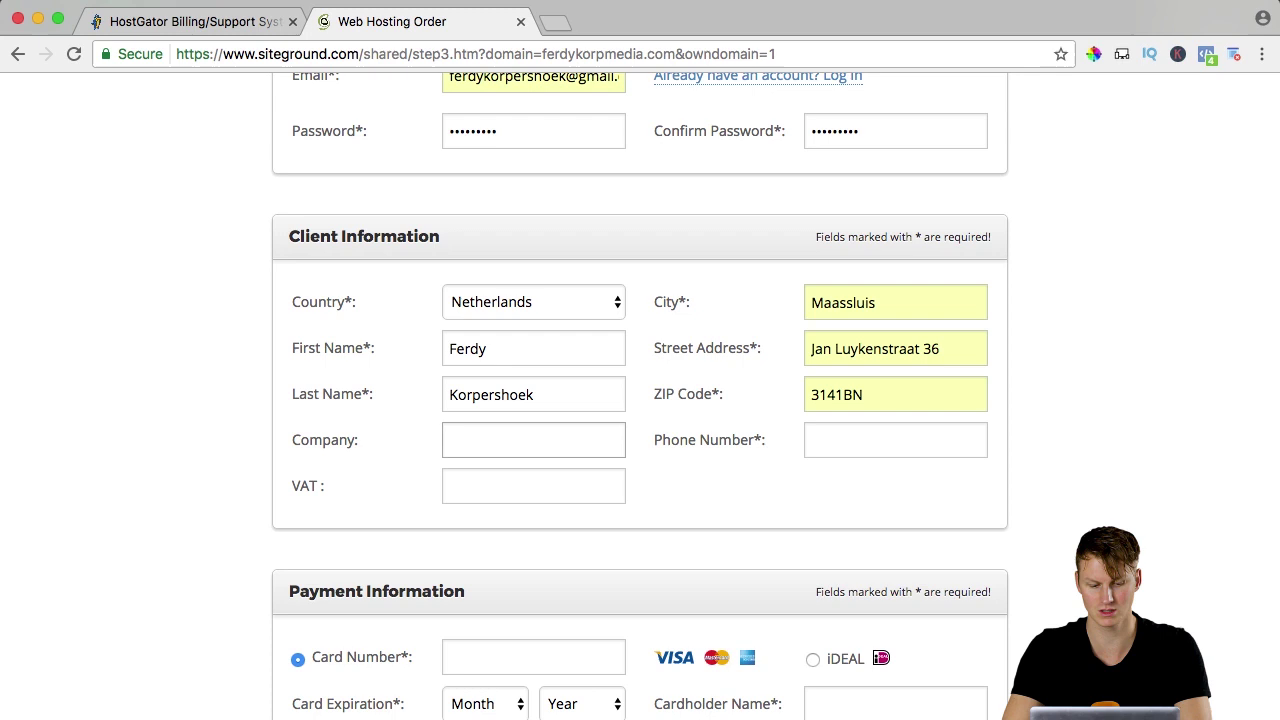
{"action": "type", "text": "Ferdy & Anna Media"}
{"action": "key", "text": "Tab"}
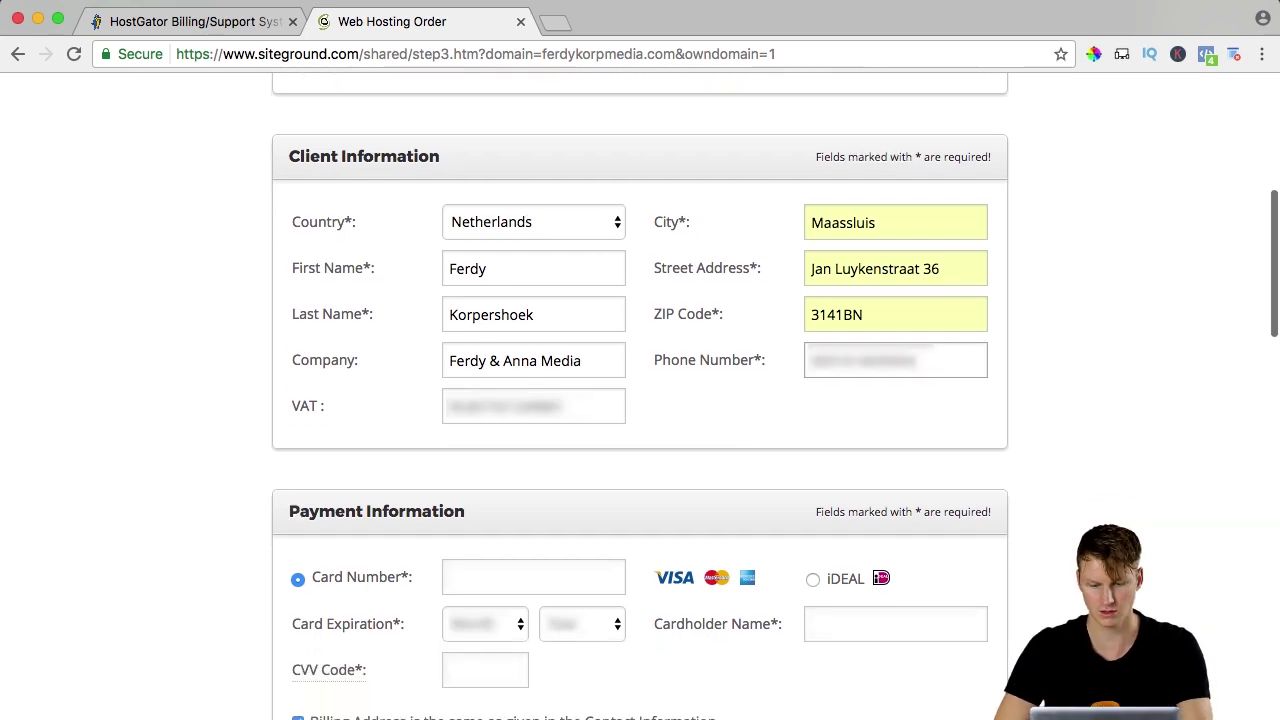
{"action": "scroll", "coordinate": [815, 326], "scroll_direction": "down", "scroll_amount": 5}
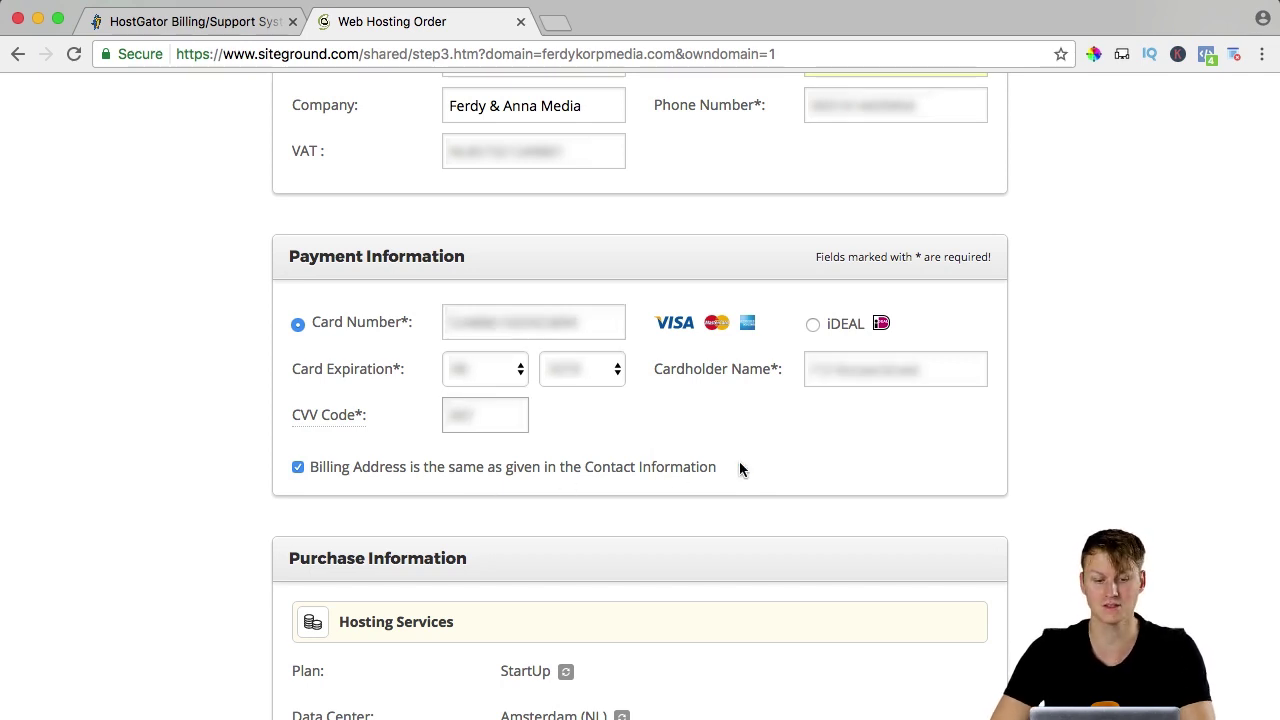
Set the data center to Chicago (USA) and keep the 12-month hosting period.
{"action": "scroll", "coordinate": [739, 467], "scroll_direction": "down", "scroll_amount": 4}
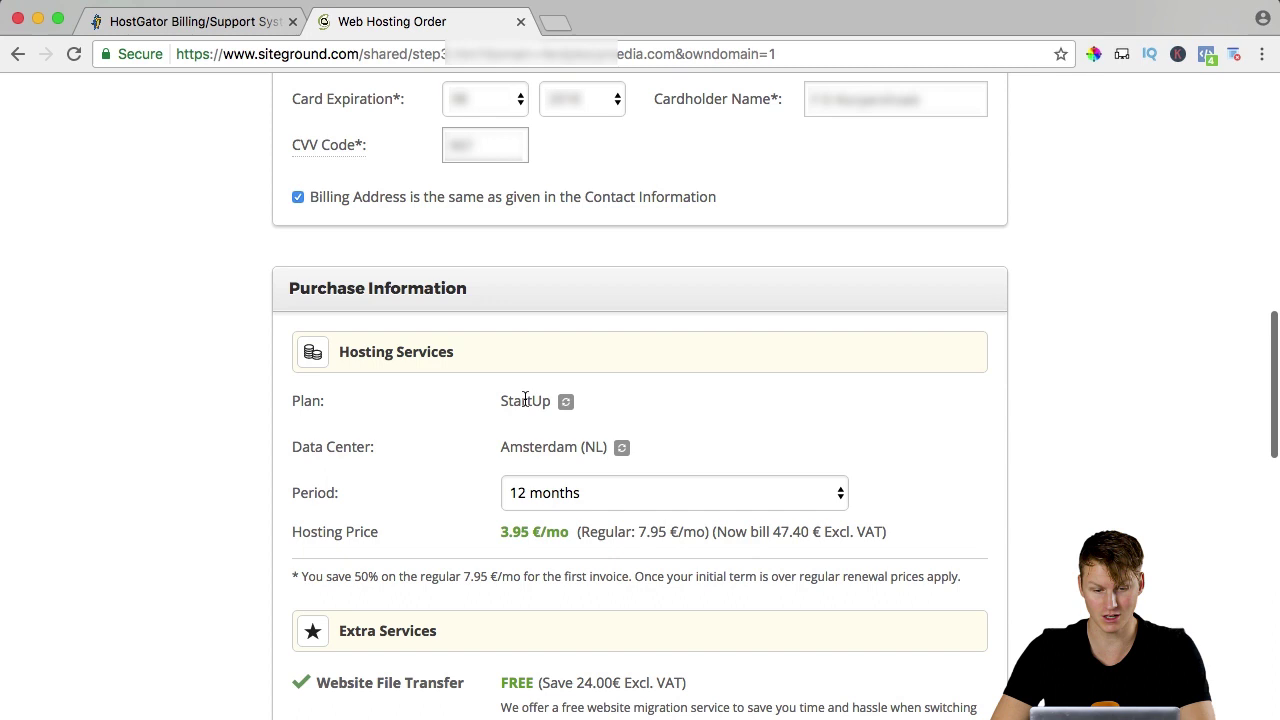
{"action": "scroll", "coordinate": [451, 417], "scroll_direction": "down", "scroll_amount": 1}
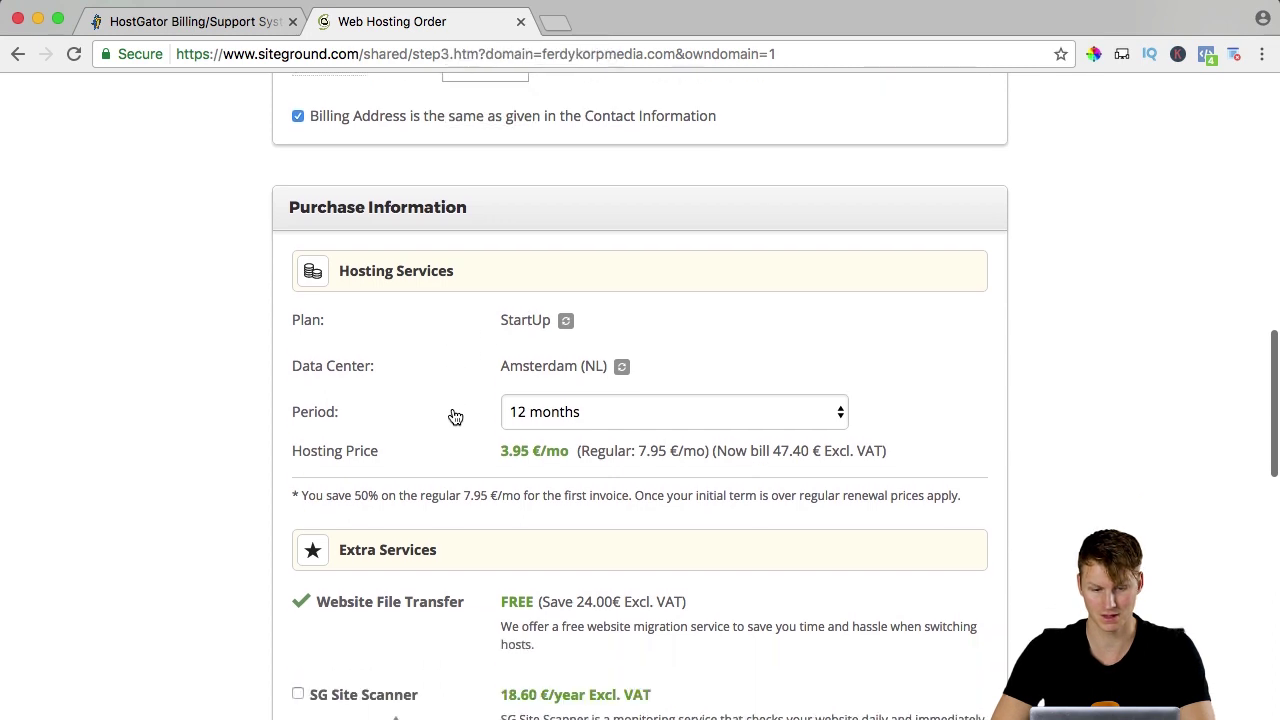
{"action": "left_click", "coordinate": [619, 369]}
{"action": "left_click", "coordinate": [620, 370]}
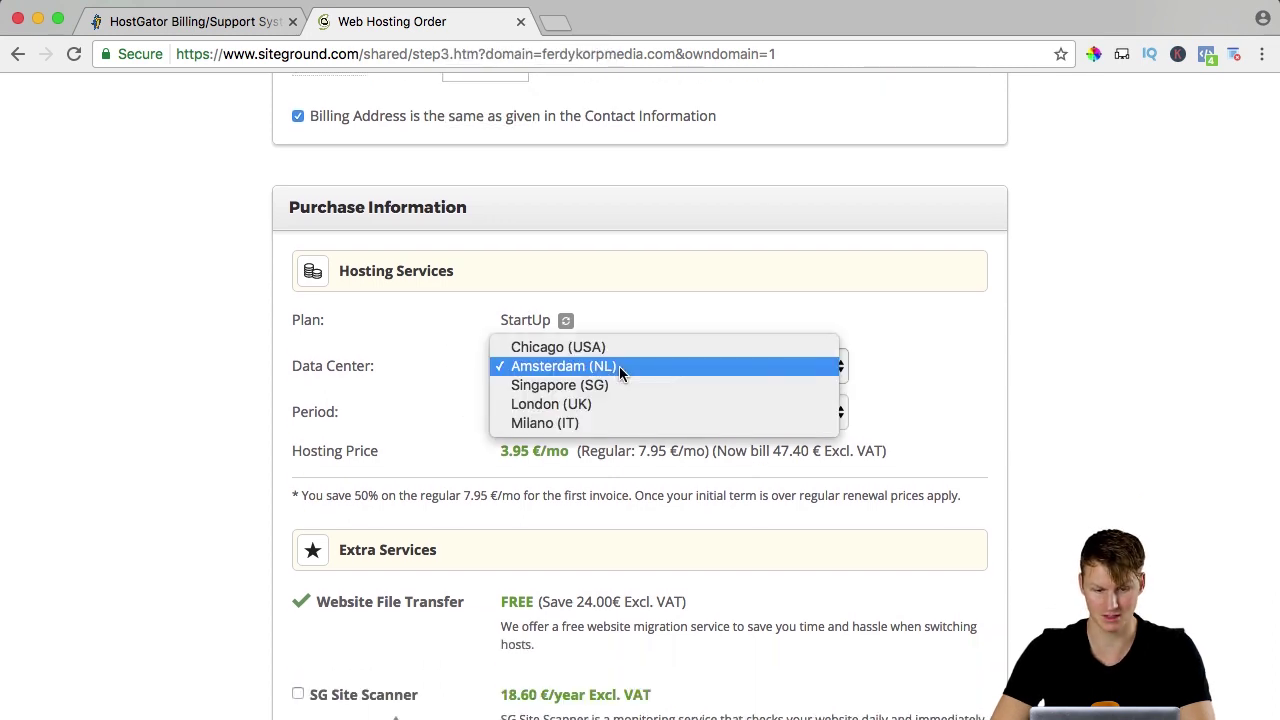
{"action": "left_click", "coordinate": [619, 366]}
{"action": "left_click", "coordinate": [582, 365]}
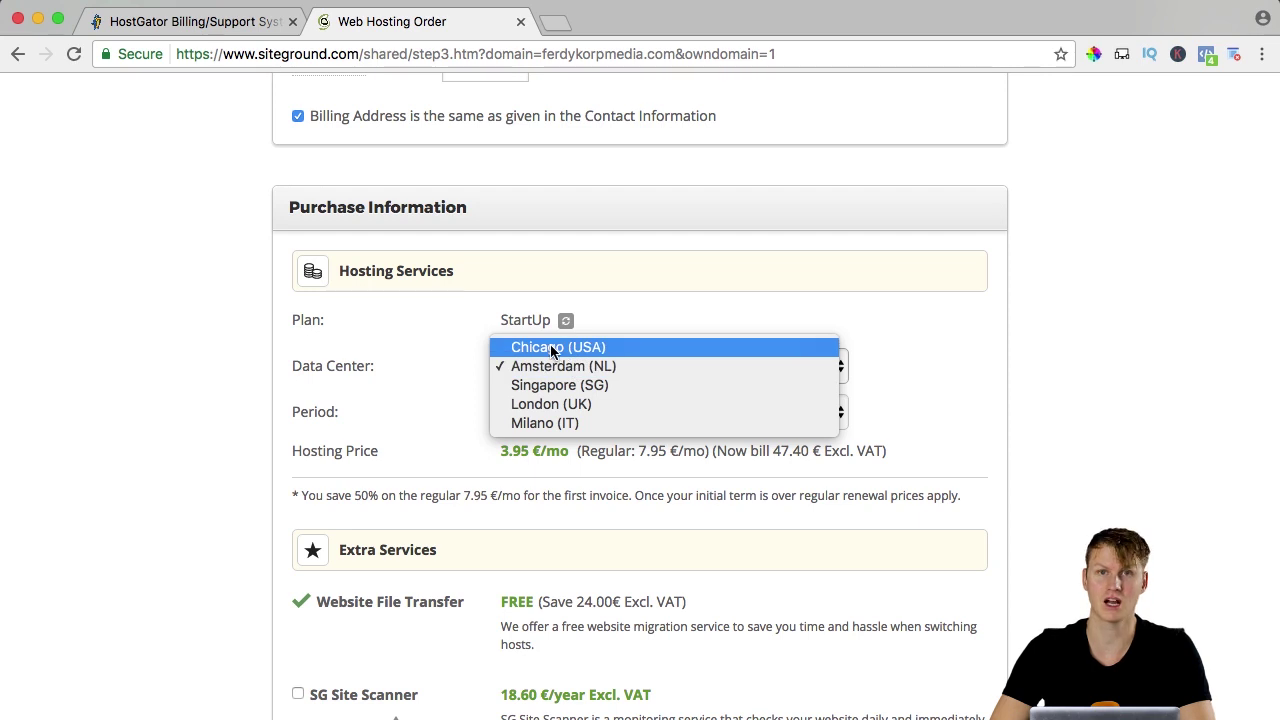
{"action": "left_click", "coordinate": [550, 348]}
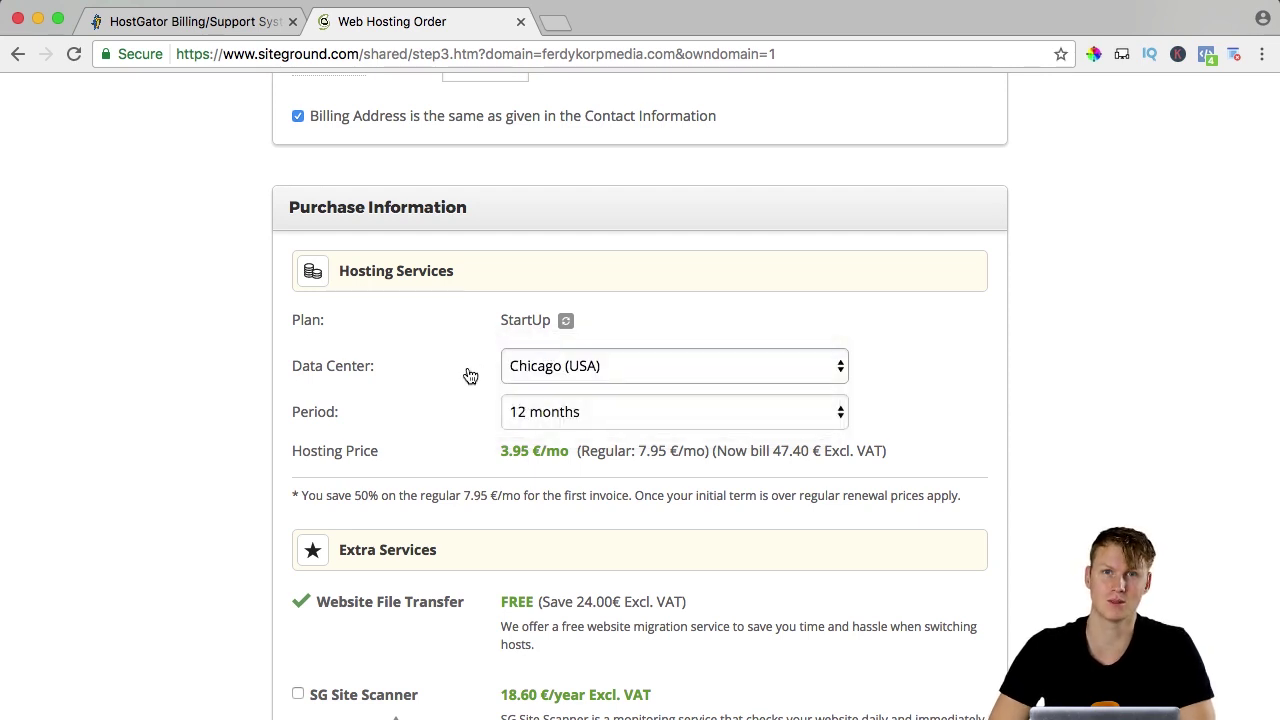
{"action": "left_click", "coordinate": [543, 412]}
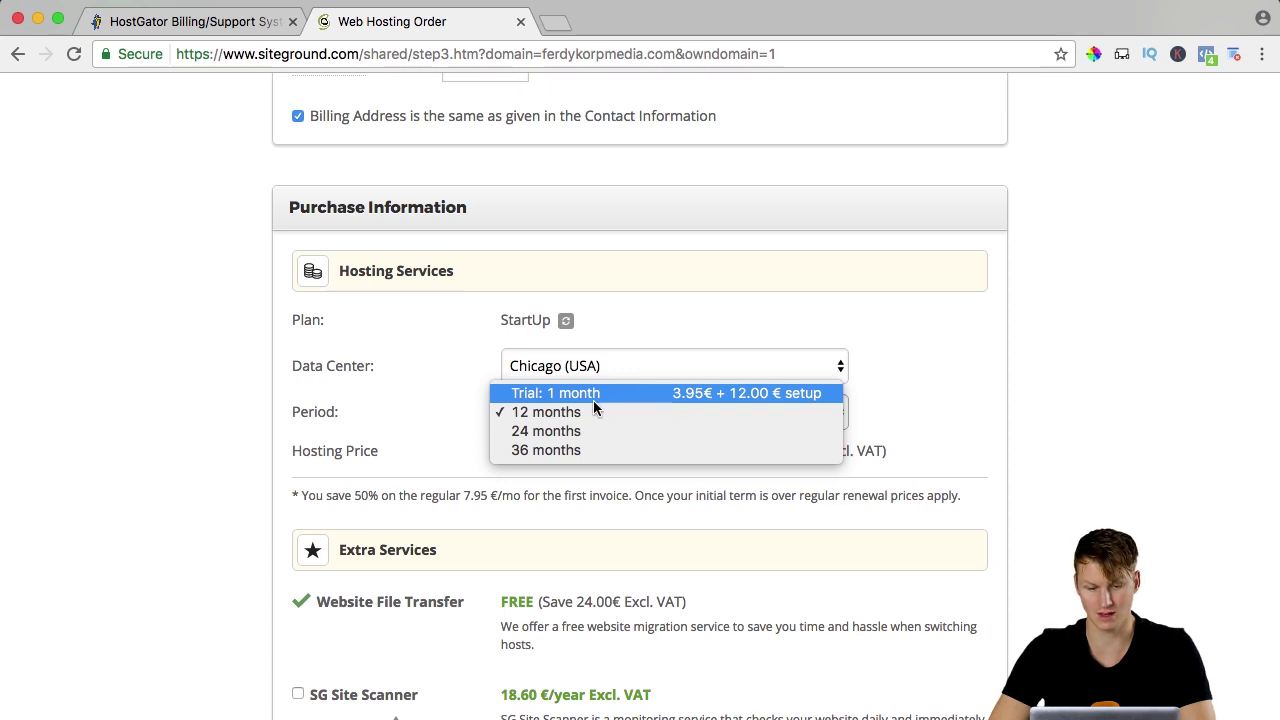
{"action": "left_click", "coordinate": [572, 413]}
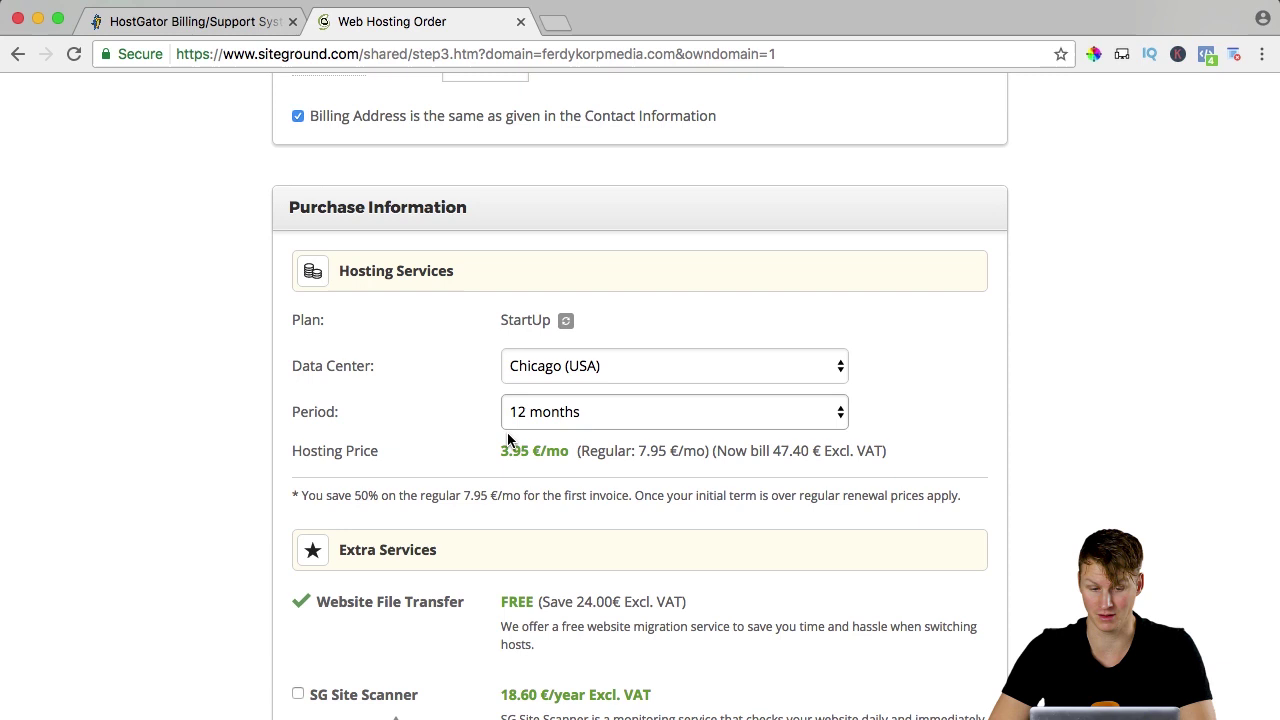
Accept the Terms of Service and pay the 47.40 EUR order.
{"action": "scroll", "coordinate": [507, 440], "scroll_direction": "down", "scroll_amount": 5}
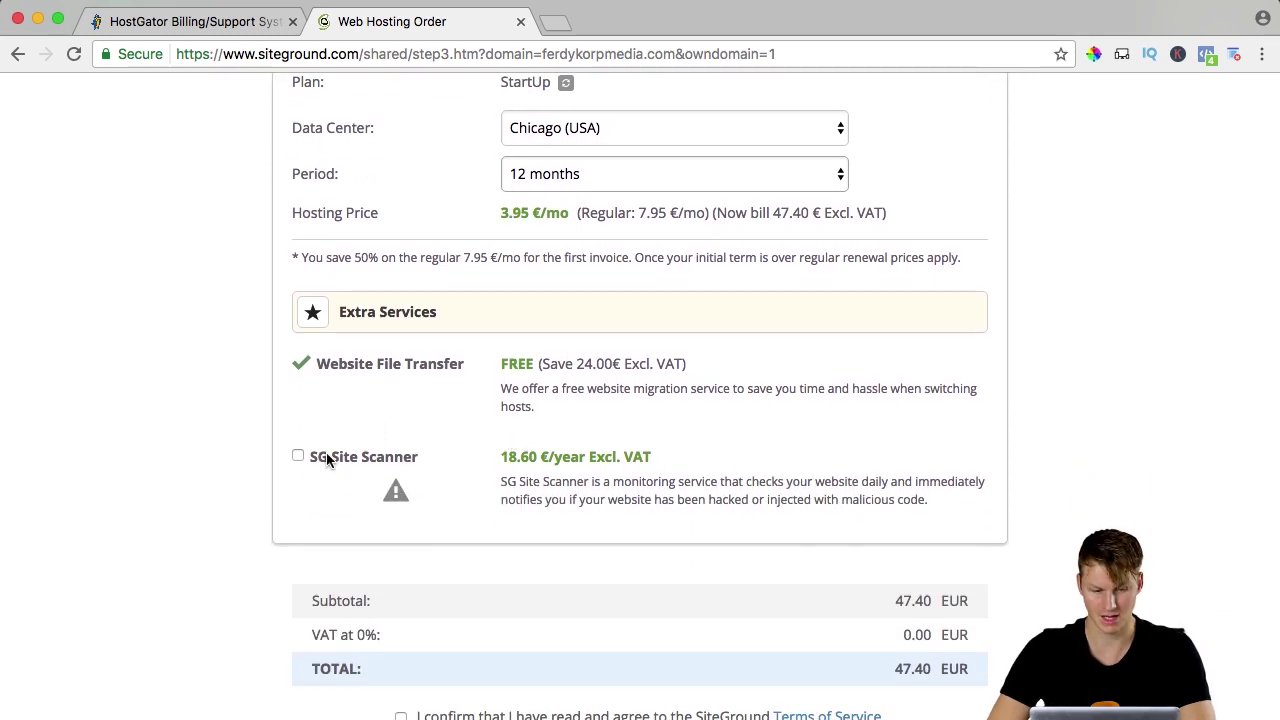
{"action": "scroll", "coordinate": [492, 430], "scroll_direction": "down", "scroll_amount": 5}
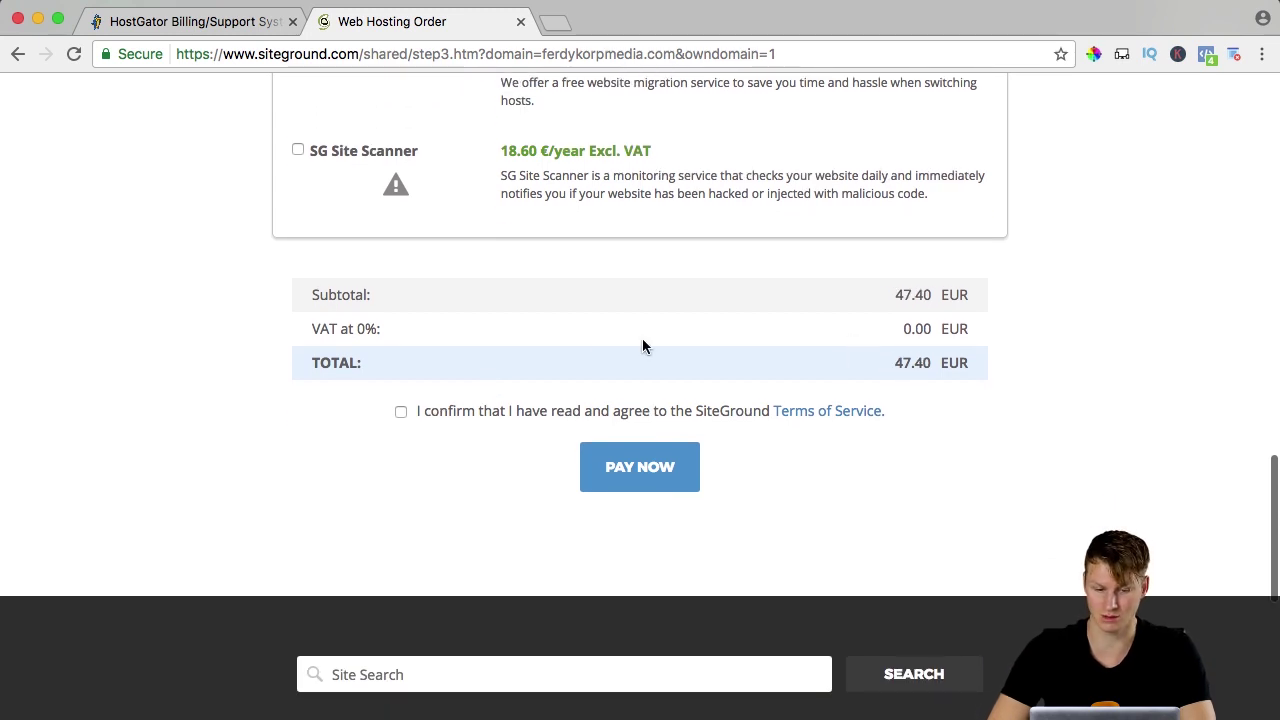
{"action": "left_click", "coordinate": [400, 413]}
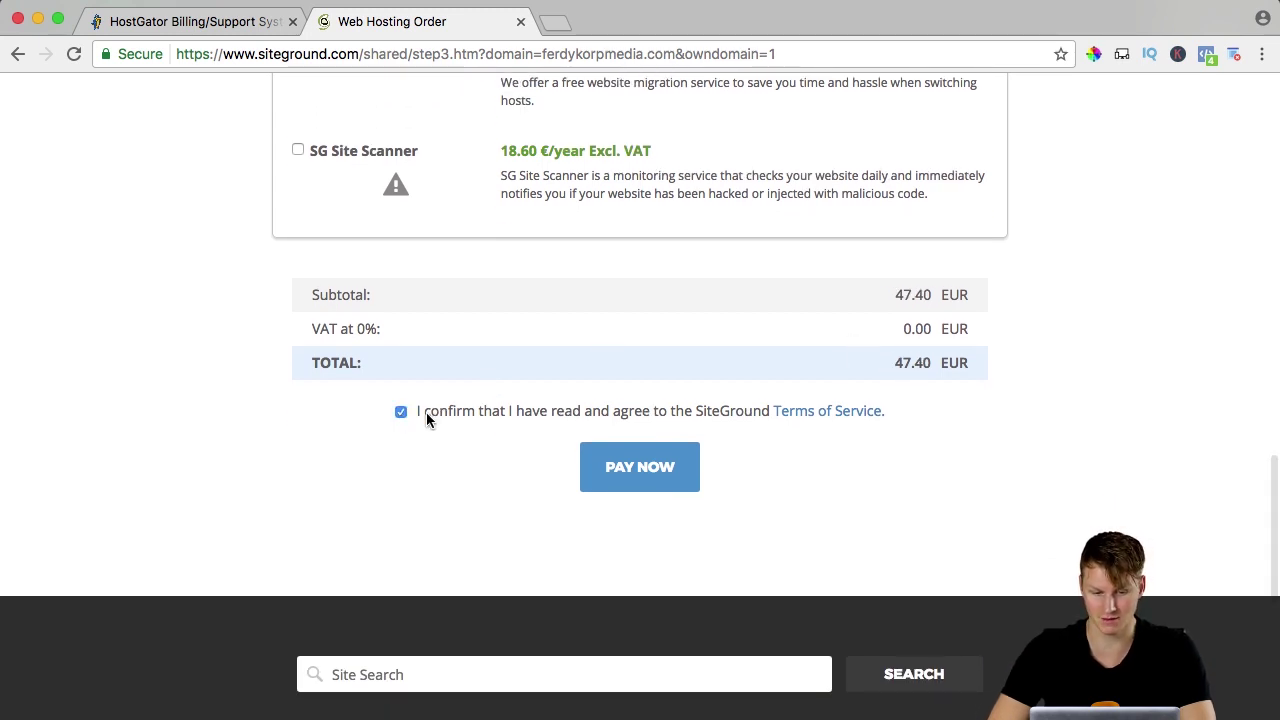
{"action": "left_click", "coordinate": [640, 470]}
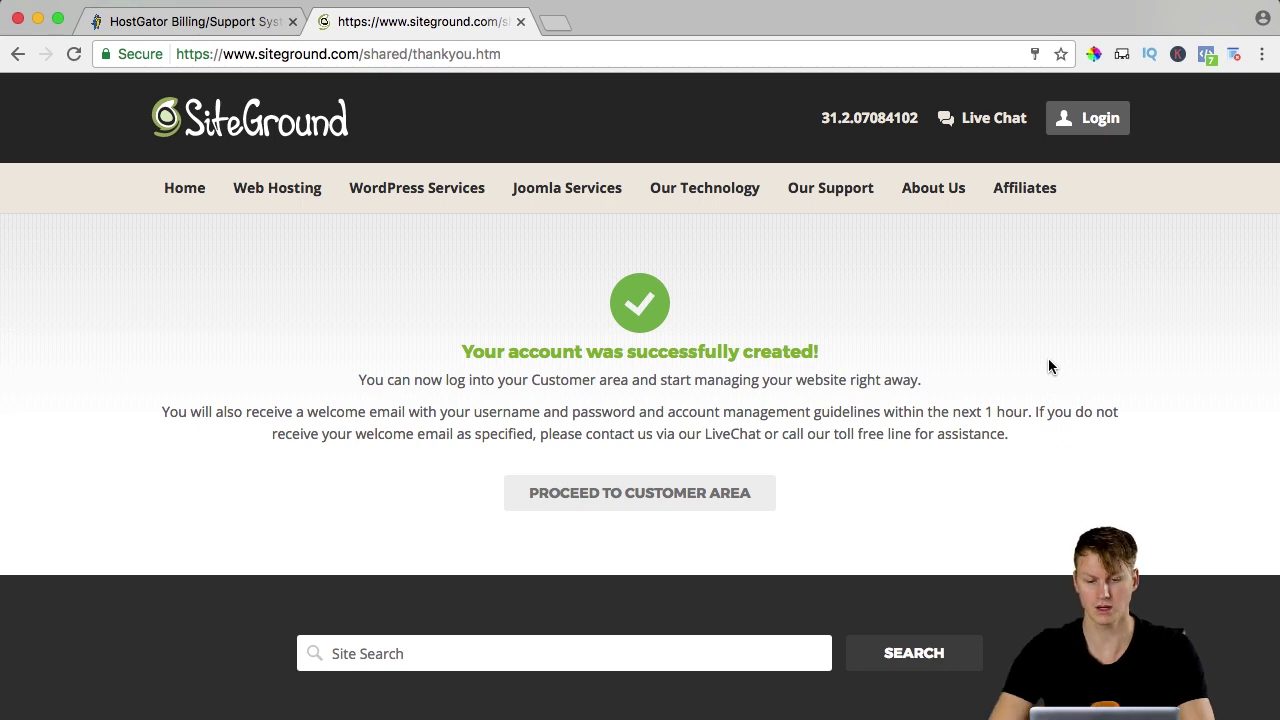
Enter the new SiteGround Customer Area and decline the setup wizard with 'Thanks, but I don't need help'.
{"action": "left_click", "coordinate": [675, 494]}
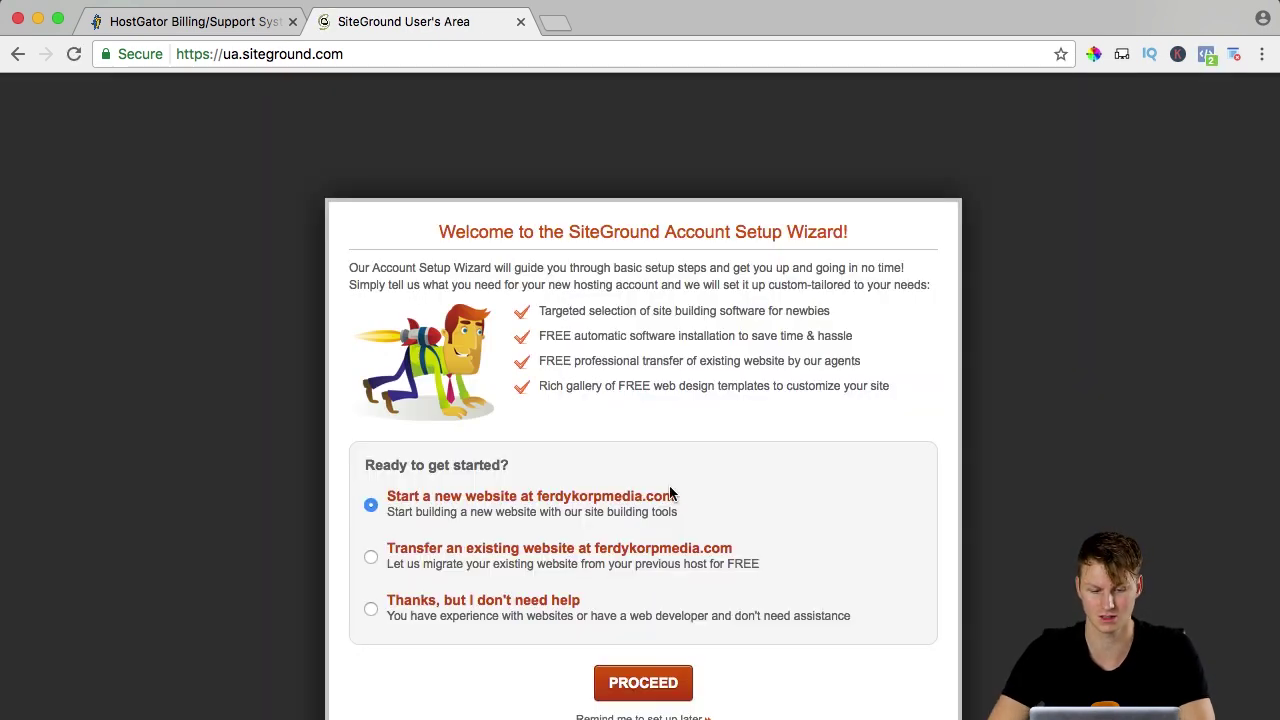
{"action": "scroll", "coordinate": [516, 215], "scroll_direction": "down", "scroll_amount": 1}
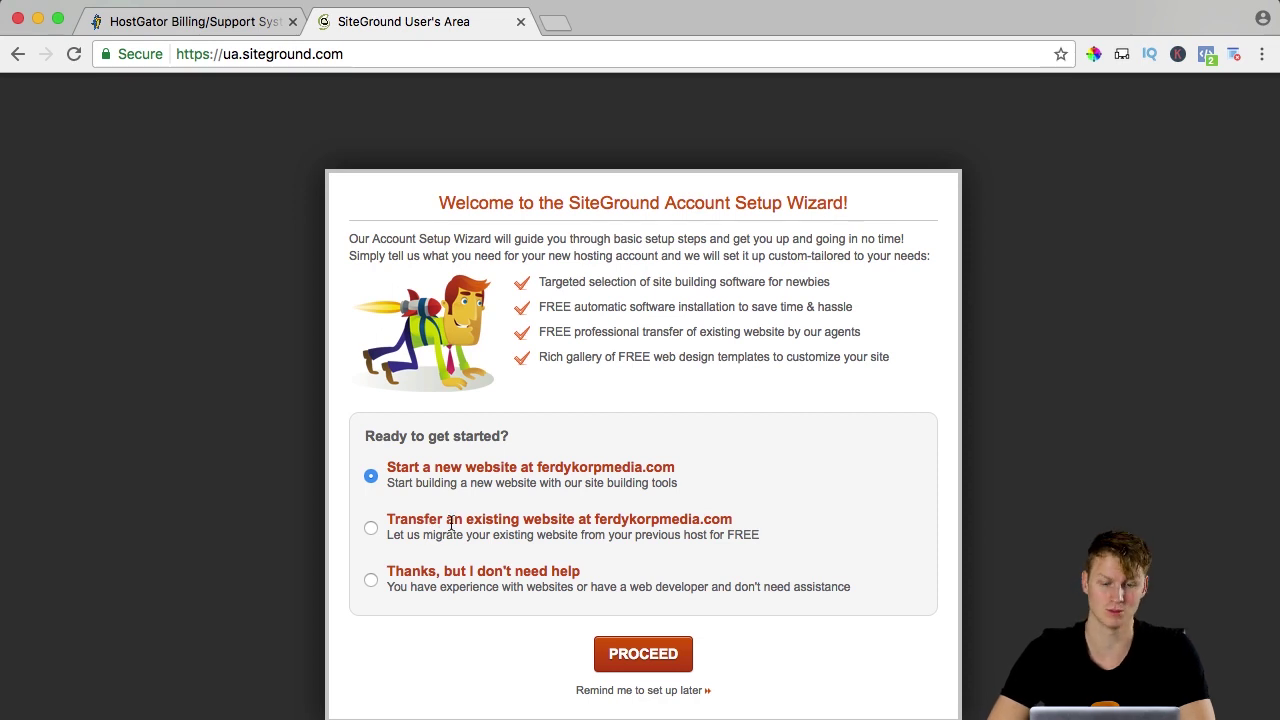
{"action": "left_click", "coordinate": [372, 581]}
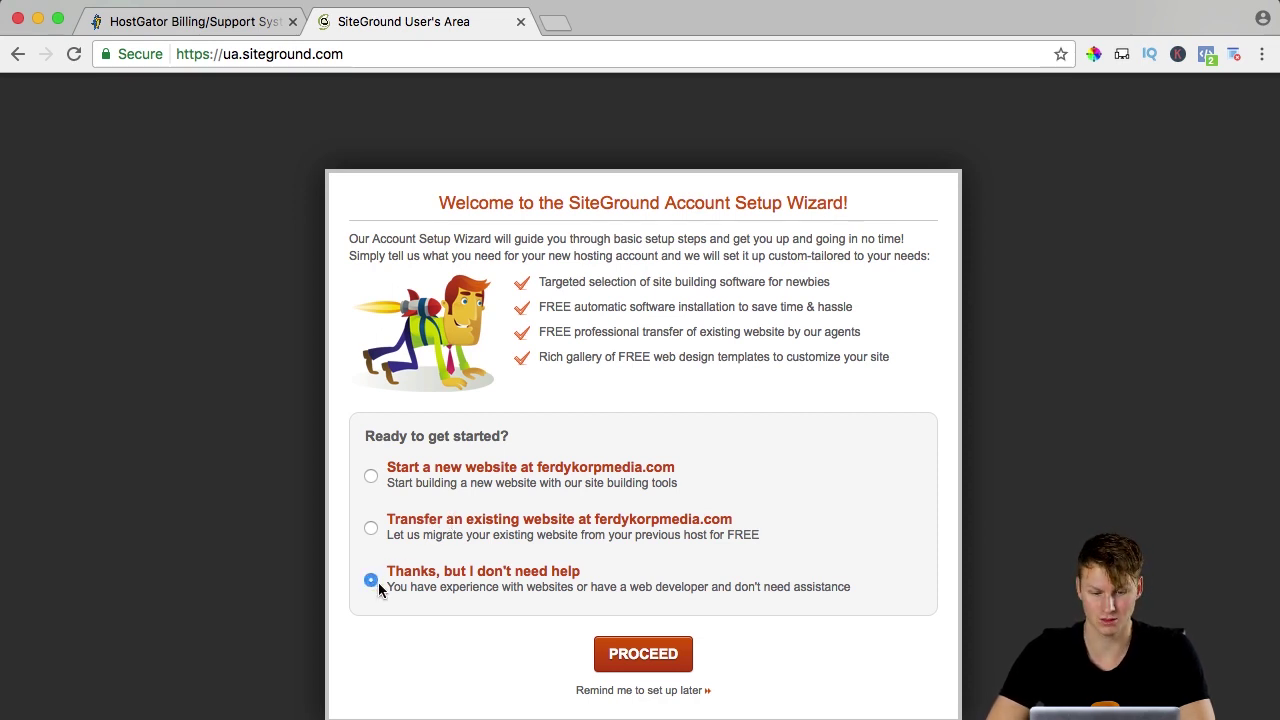
{"action": "left_click", "coordinate": [650, 660]}
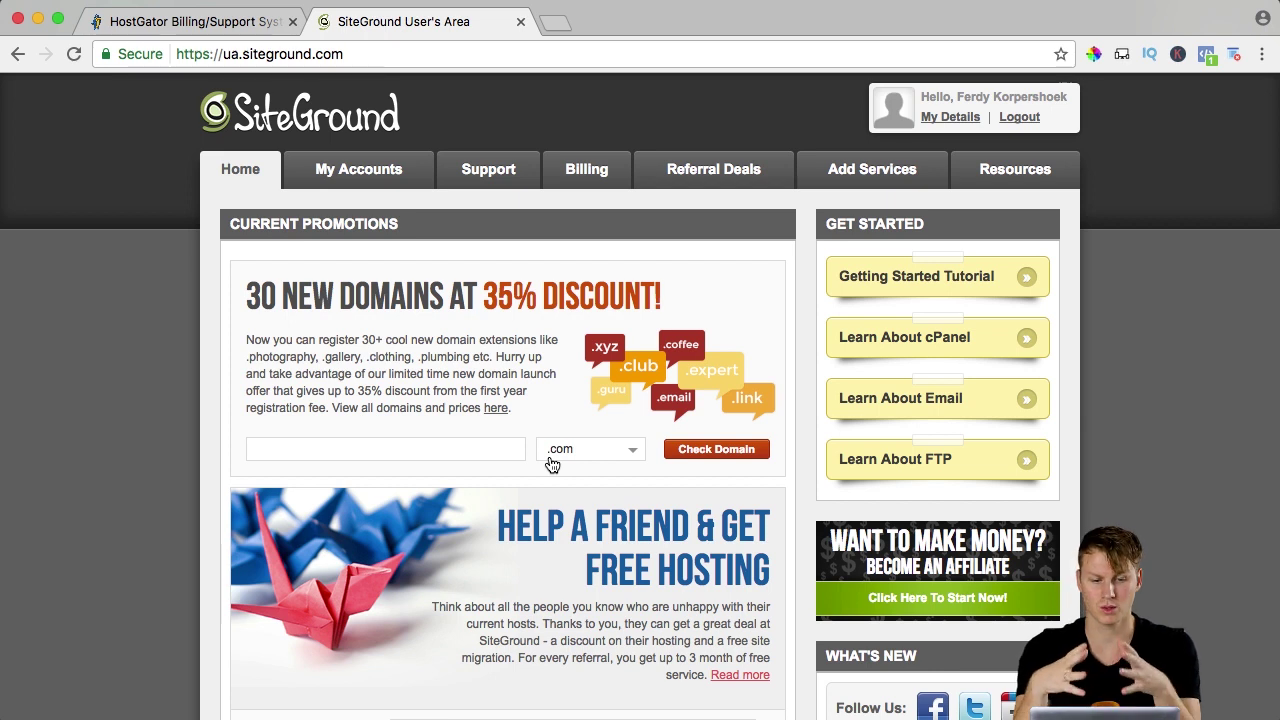
Open the hosting account's cPanel and start a new WordPress install in Softaculous.
{"action": "left_click", "coordinate": [375, 171]}
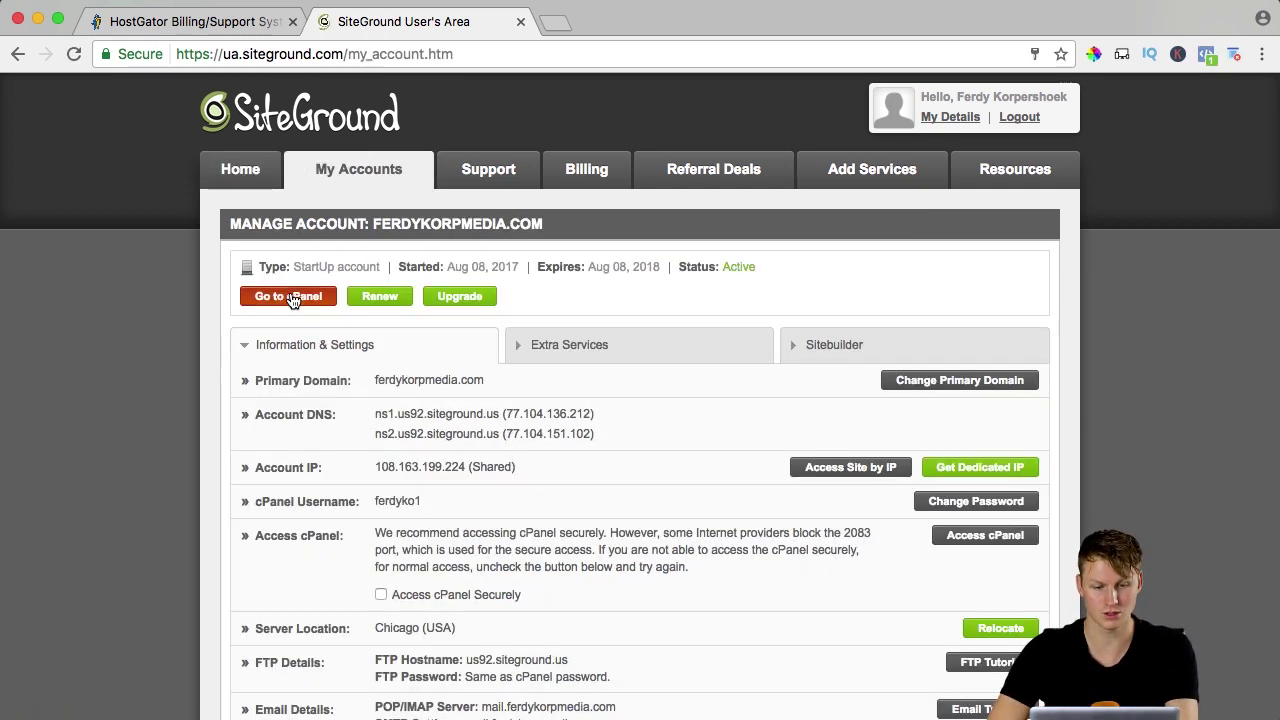
{"action": "left_click", "coordinate": [291, 298]}
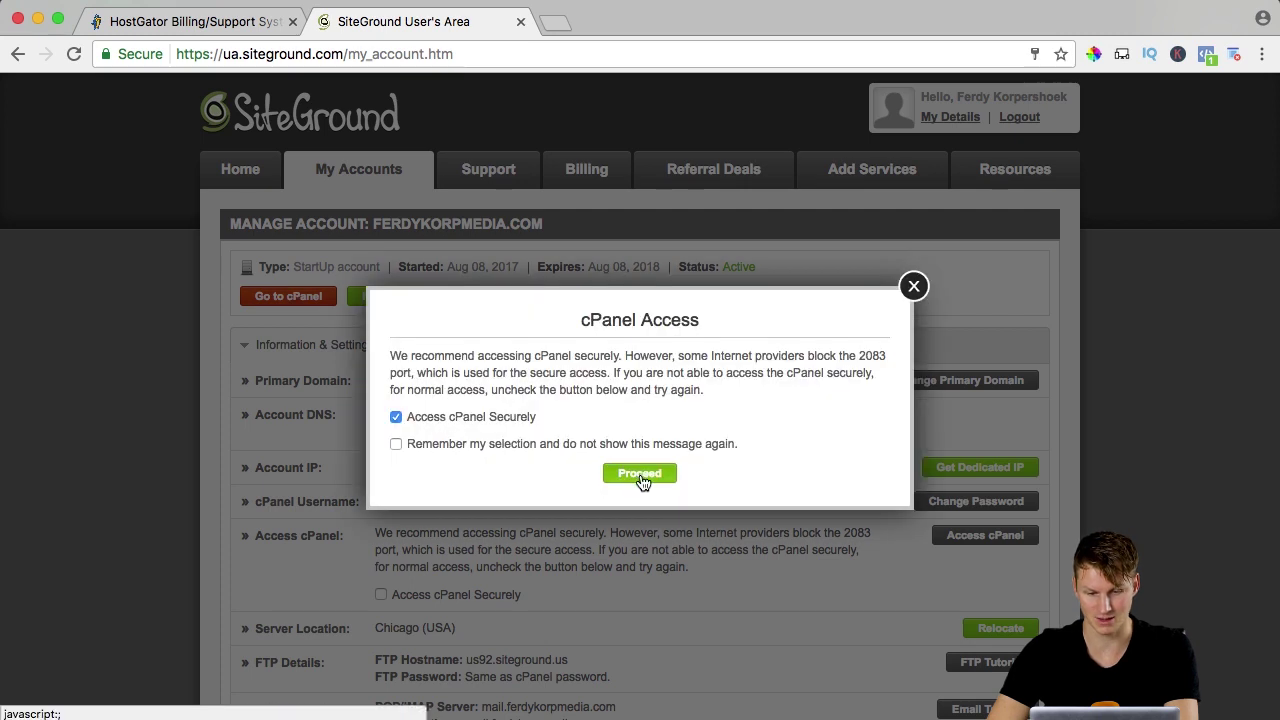
{"action": "left_click", "coordinate": [642, 475]}
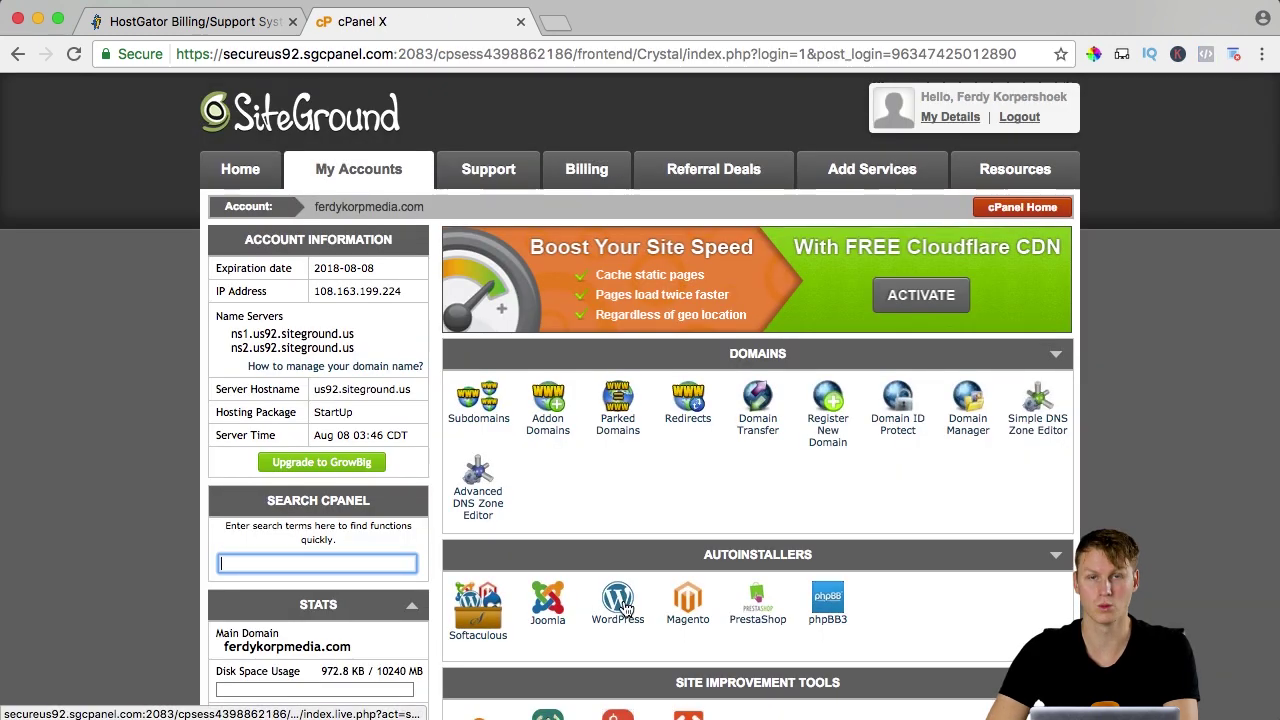
{"action": "left_click", "coordinate": [617, 605]}
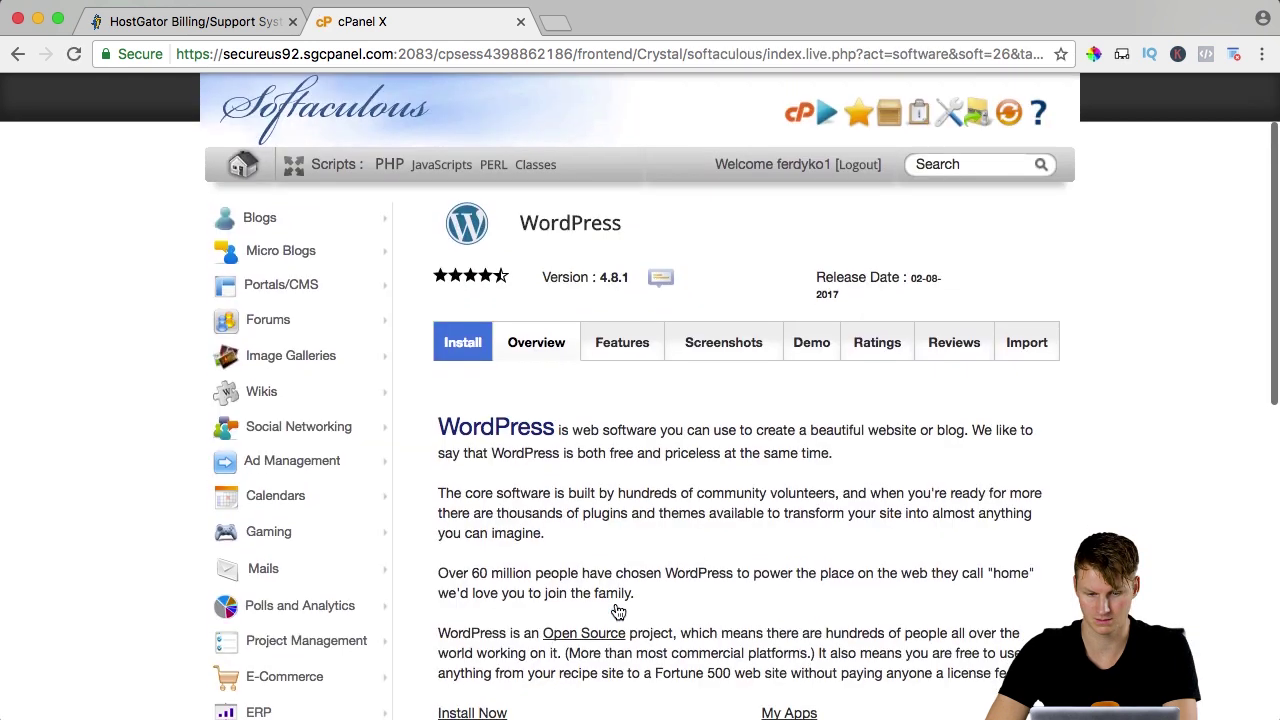
{"action": "scroll", "coordinate": [618, 612], "scroll_direction": "down", "scroll_amount": 2}
{"action": "scroll", "coordinate": [637, 453], "scroll_direction": "down", "scroll_amount": 2}
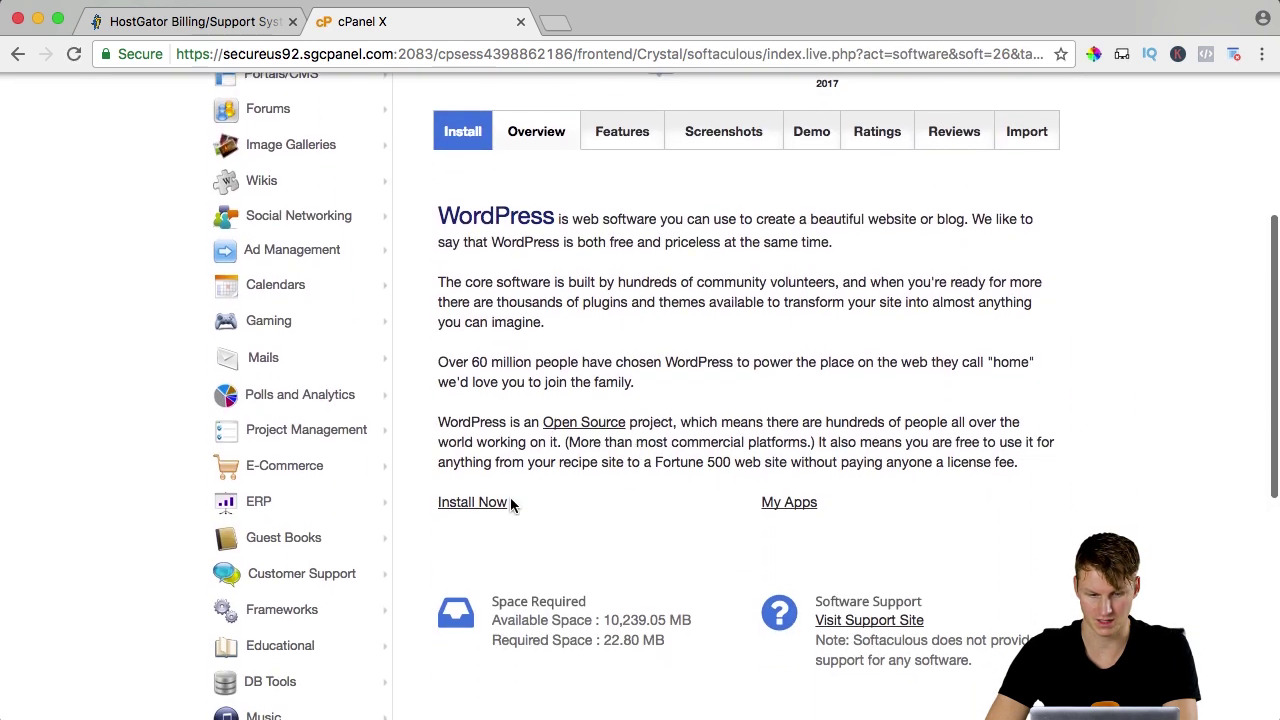
{"action": "left_click", "coordinate": [463, 502]}
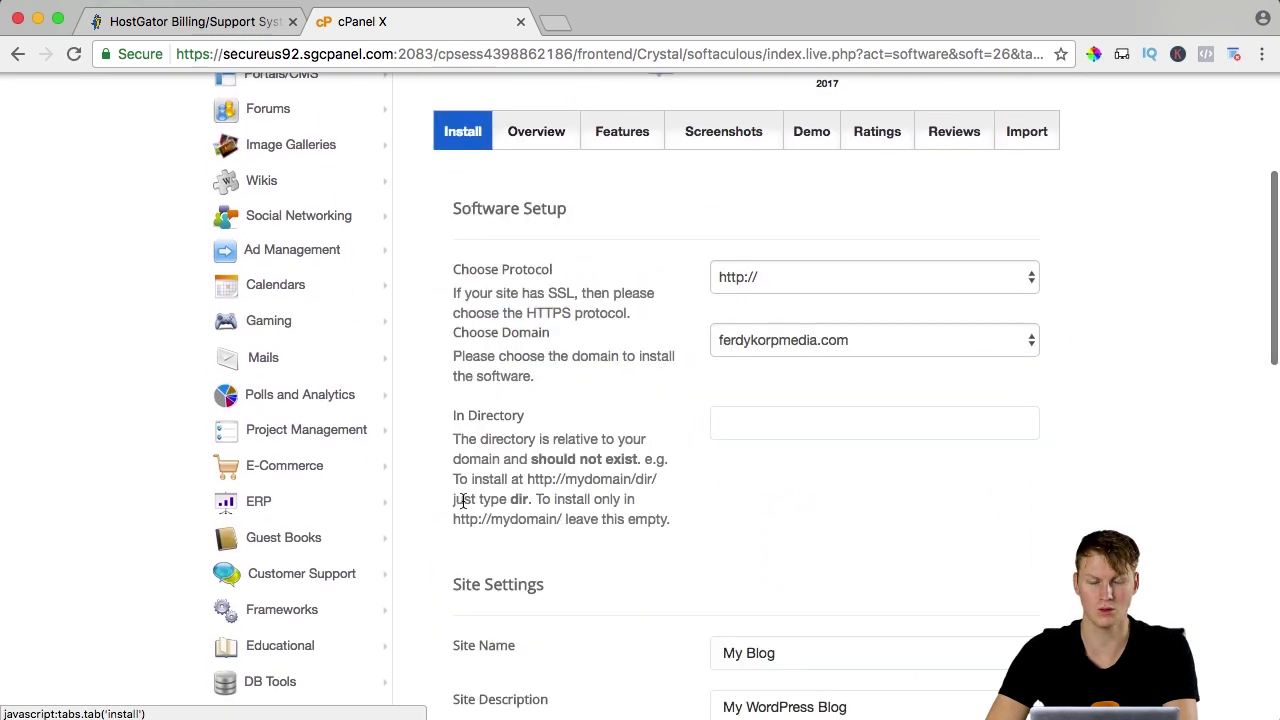
{"action": "left_click", "coordinate": [800, 272]}
{"action": "left_click", "coordinate": [762, 272]}
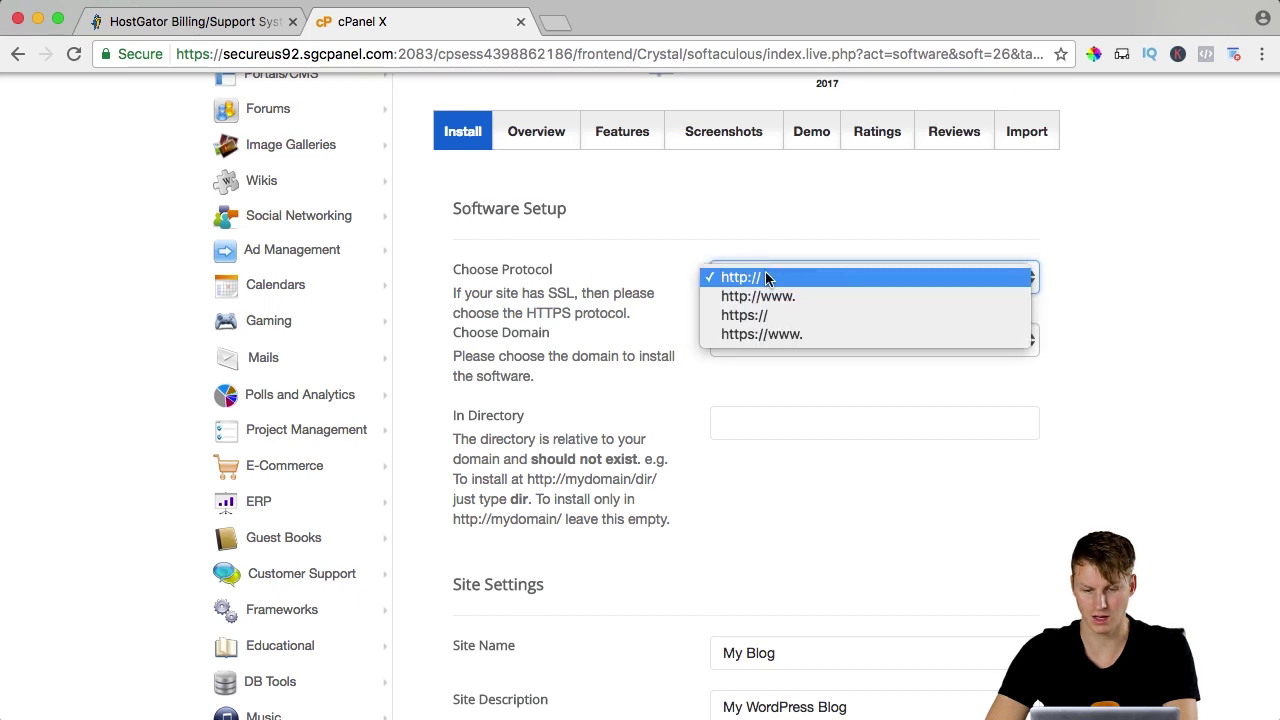
{"action": "left_click", "coordinate": [771, 278]}
{"action": "left_click", "coordinate": [770, 340]}
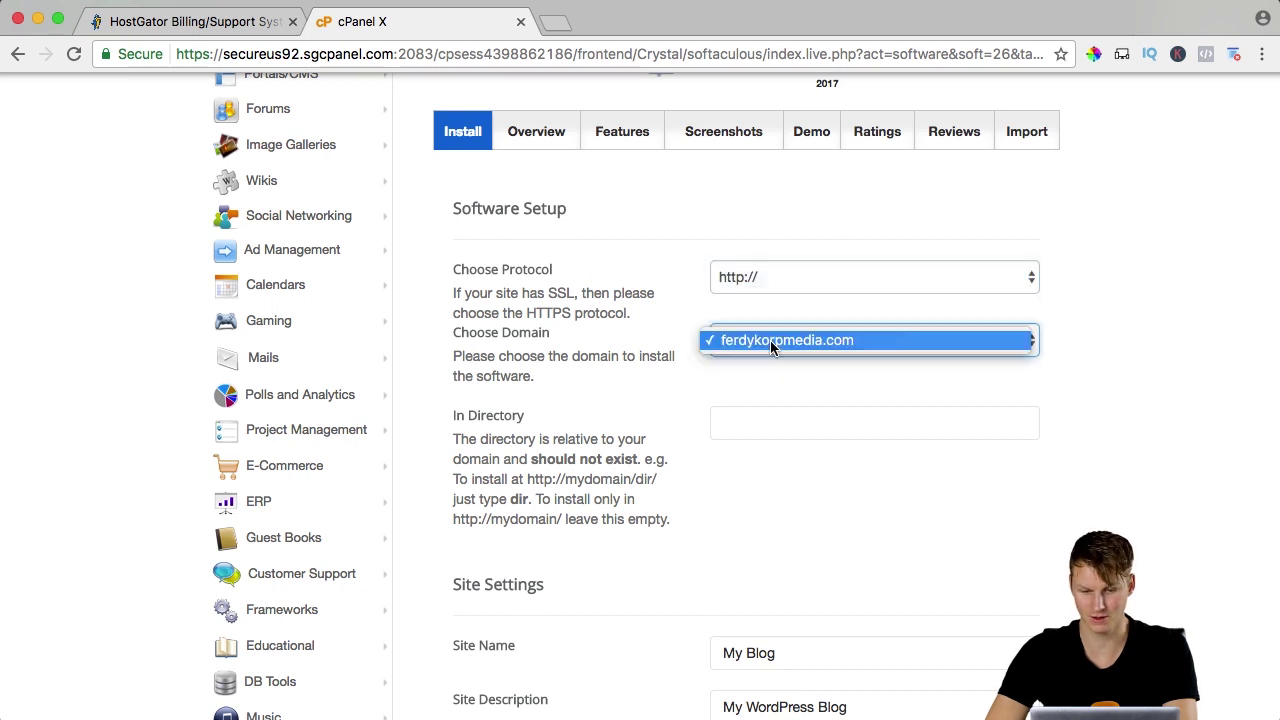
{"action": "left_click", "coordinate": [789, 340]}
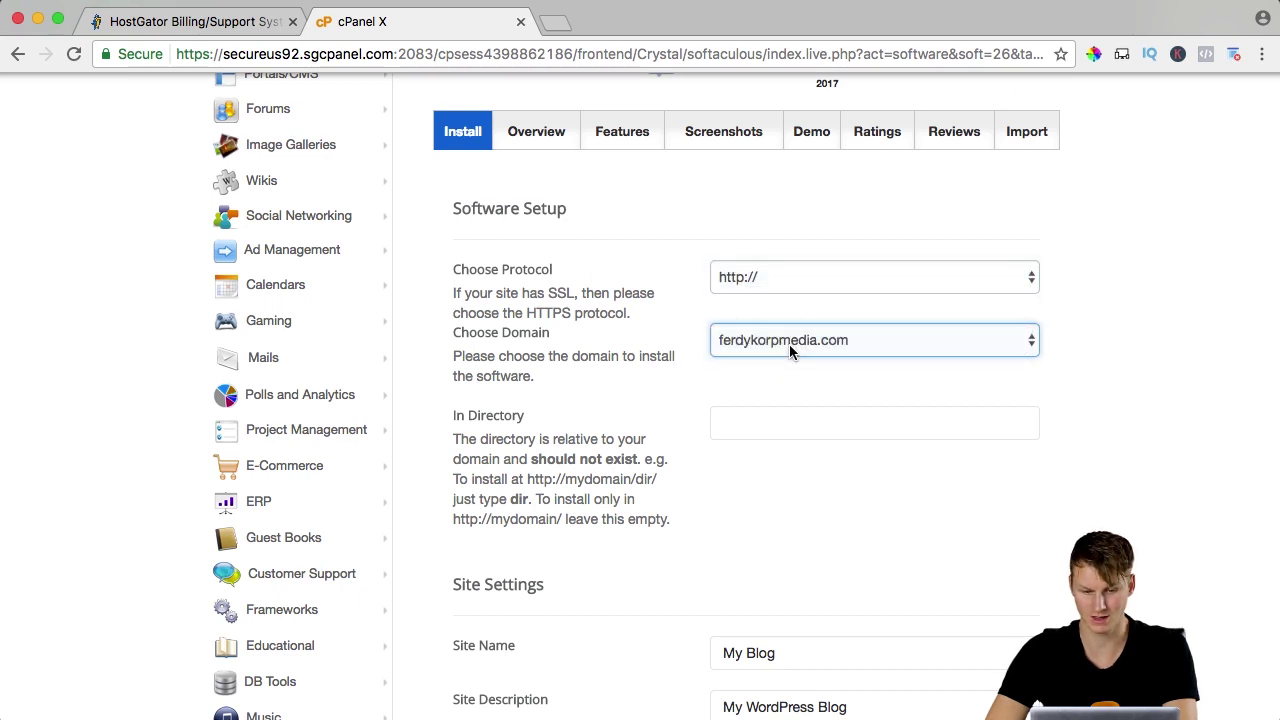
{"action": "left_click", "coordinate": [745, 432]}
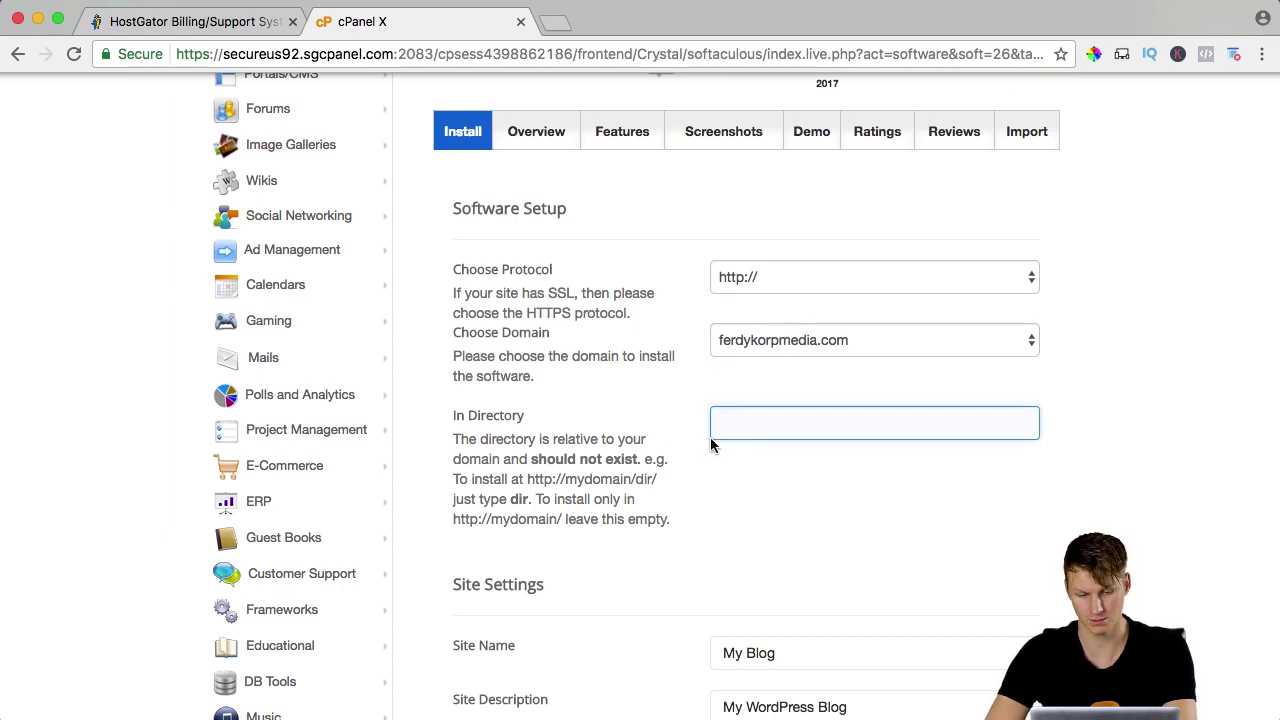
{"action": "left_click", "coordinate": [754, 455]}
{"action": "left_click", "coordinate": [740, 342]}
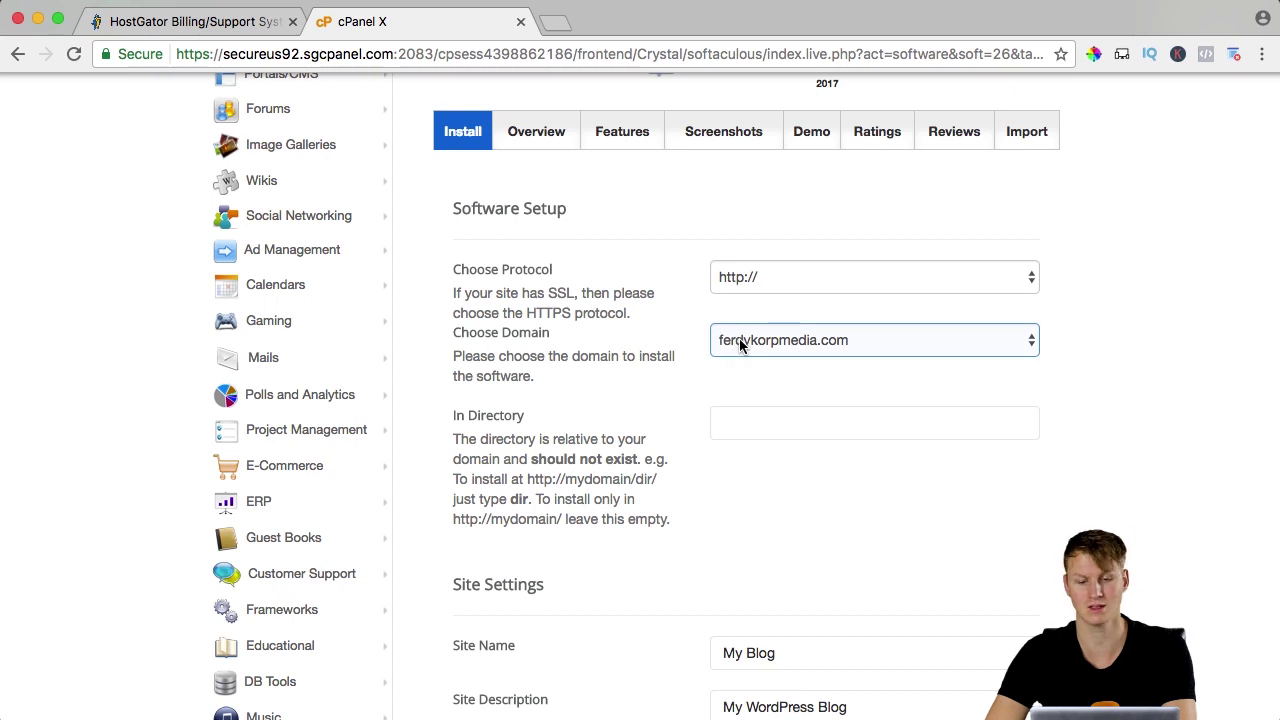
Keep site name 'My Blog', replace the admin username, and accept the autofilled password and email.
{"action": "left_click", "coordinate": [737, 414]}
{"action": "scroll", "coordinate": [737, 414], "scroll_direction": "down", "scroll_amount": 5}
{"action": "left_click", "coordinate": [737, 414]}
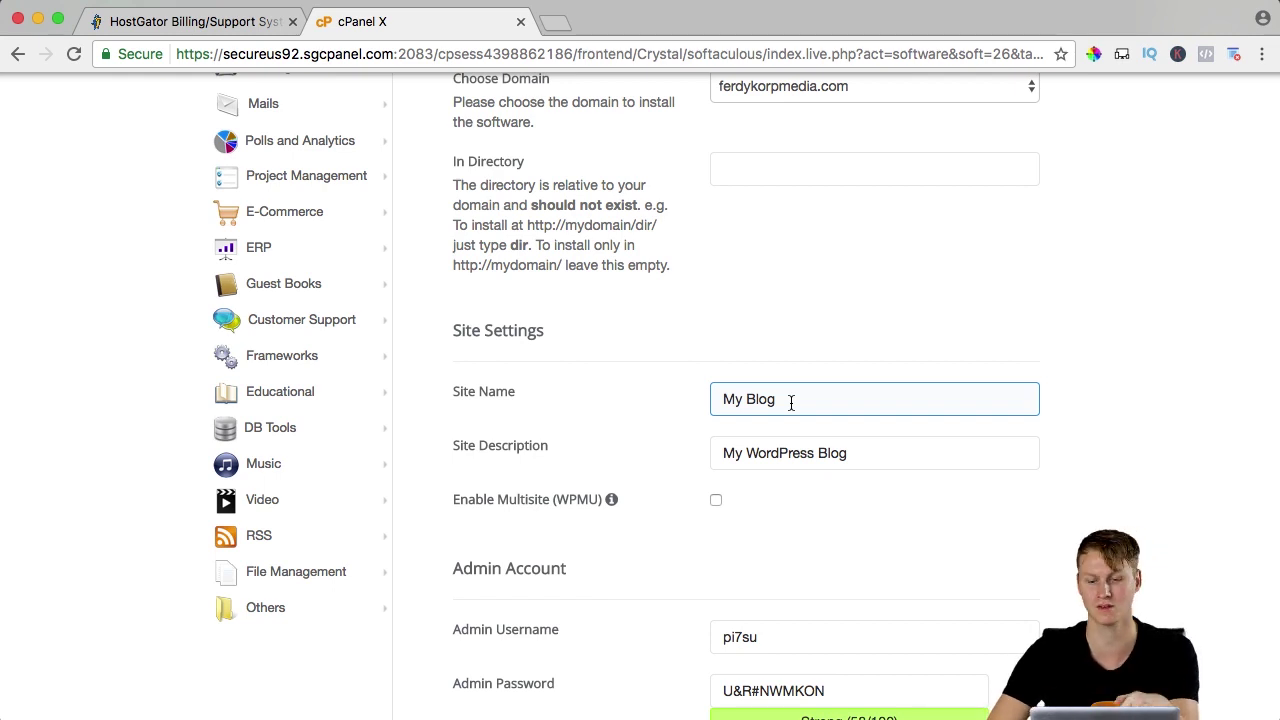
{"action": "scroll", "coordinate": [669, 425], "scroll_direction": "down", "scroll_amount": 4}
{"action": "left_click", "coordinate": [782, 419]}
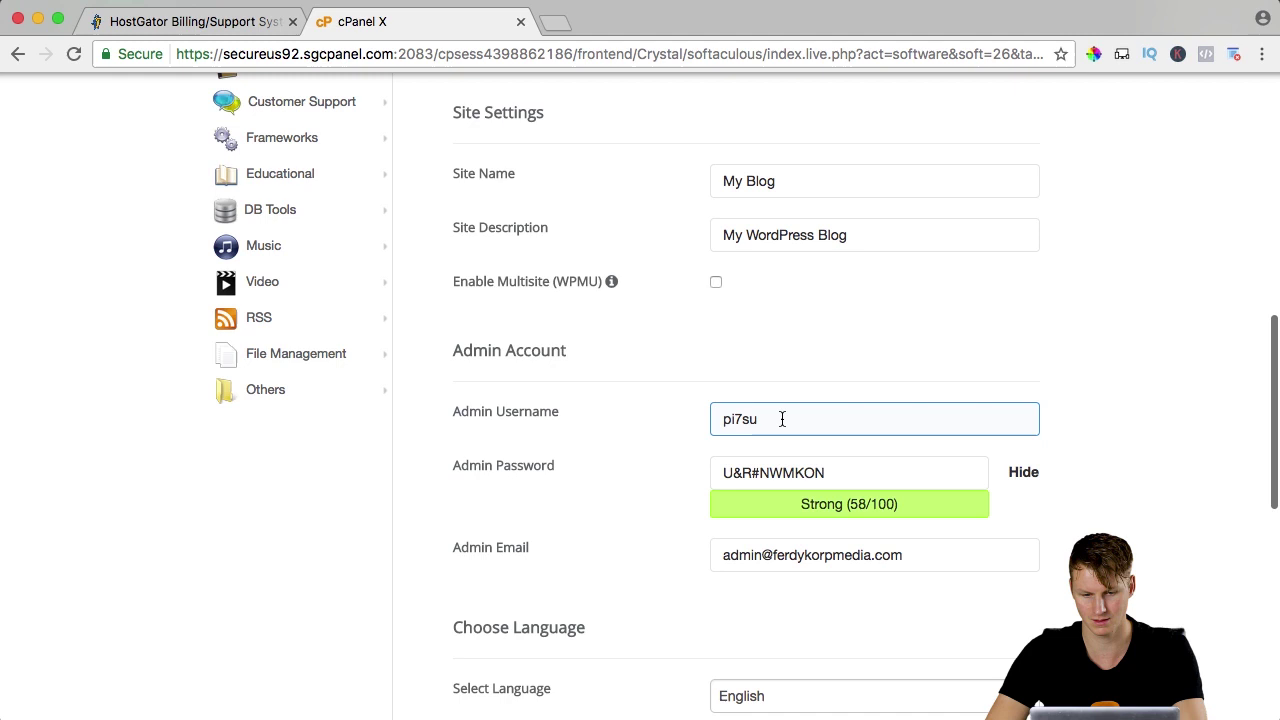
{"action": "key", "text": "super+a"}
{"action": "type", "text": "Ferdy"}
{"action": "key", "text": "Down"}
{"action": "key", "text": "Return"}
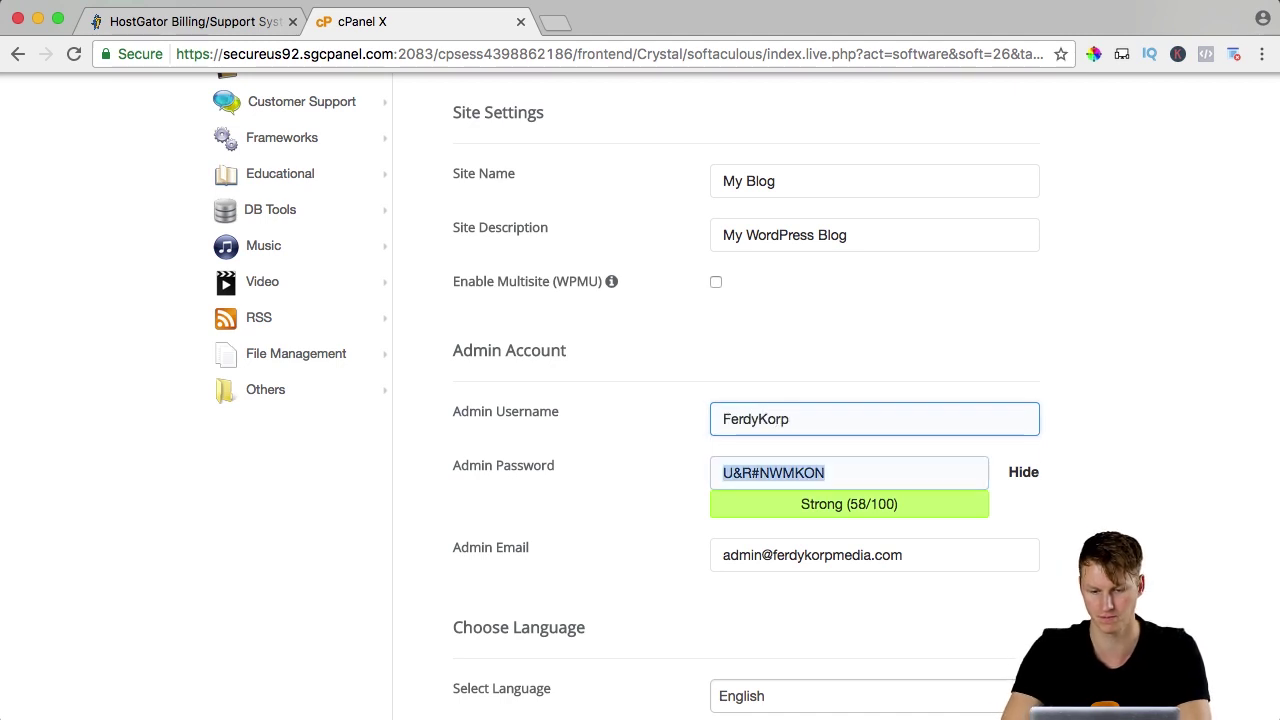
Run the WordPress installation and view the success page.
{"action": "scroll", "coordinate": [769, 443], "scroll_direction": "down", "scroll_amount": 5}
{"action": "scroll", "coordinate": [750, 425], "scroll_direction": "up", "scroll_amount": 1}
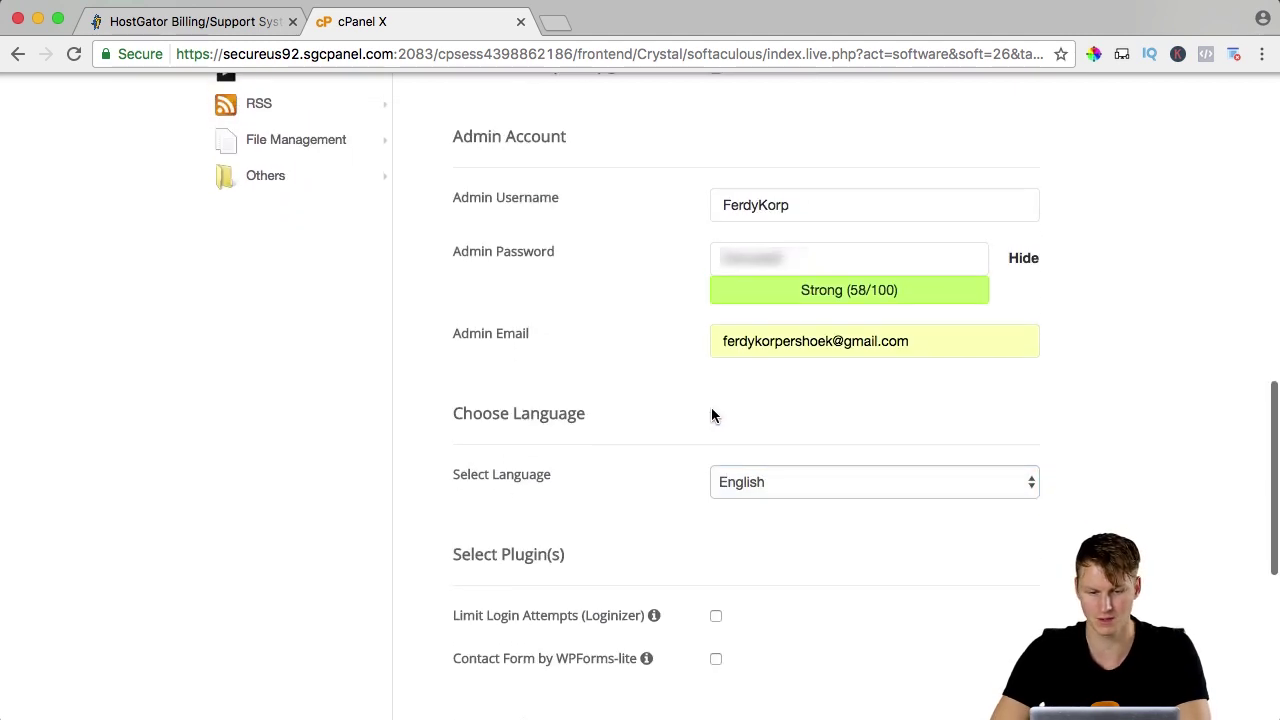
{"action": "scroll", "coordinate": [711, 410], "scroll_direction": "down", "scroll_amount": 3}
{"action": "scroll", "coordinate": [730, 422], "scroll_direction": "down", "scroll_amount": 6}
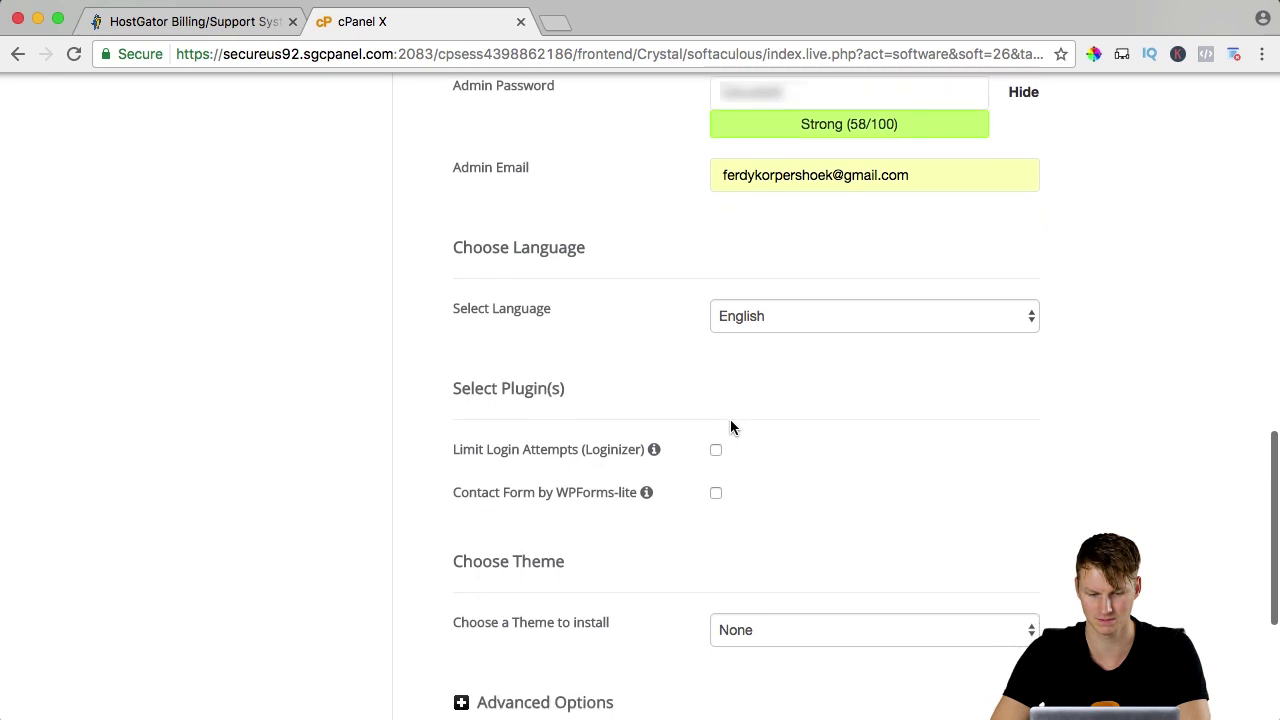
{"action": "scroll", "coordinate": [673, 416], "scroll_direction": "down", "scroll_amount": 2}
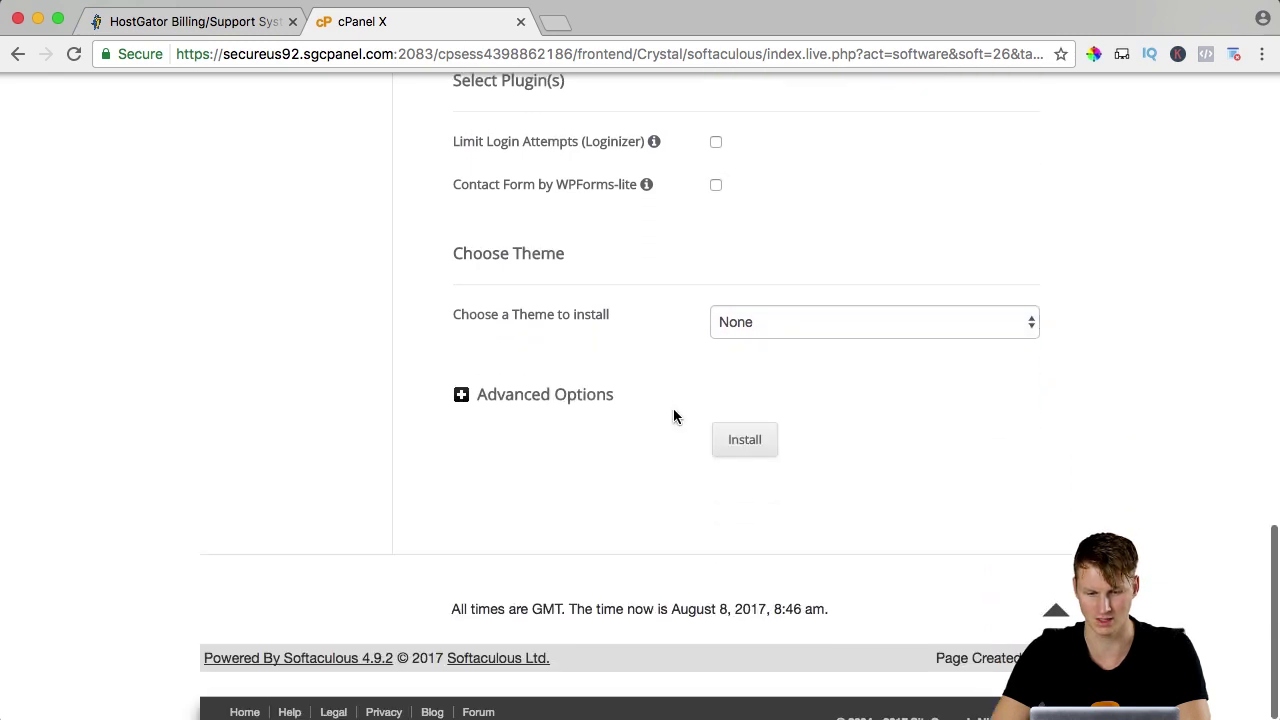
{"action": "left_click", "coordinate": [745, 449]}
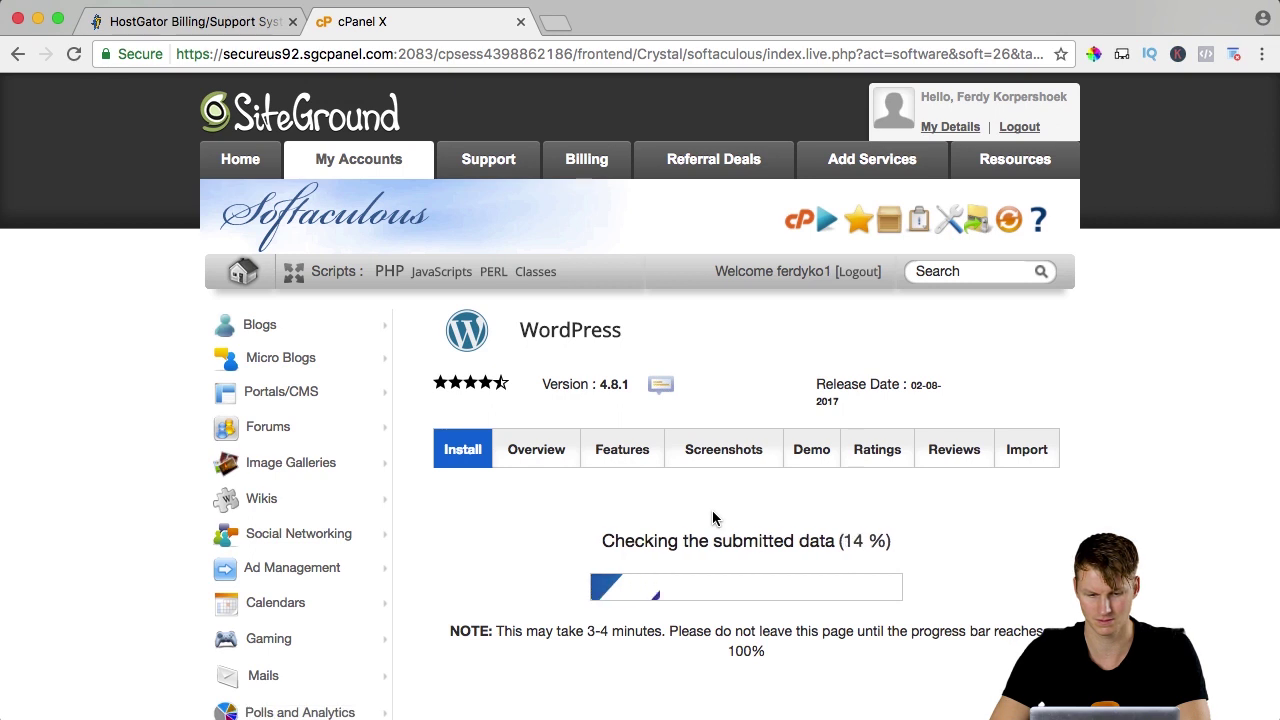
{"action": "scroll", "coordinate": [713, 517], "scroll_direction": "down", "scroll_amount": 1}
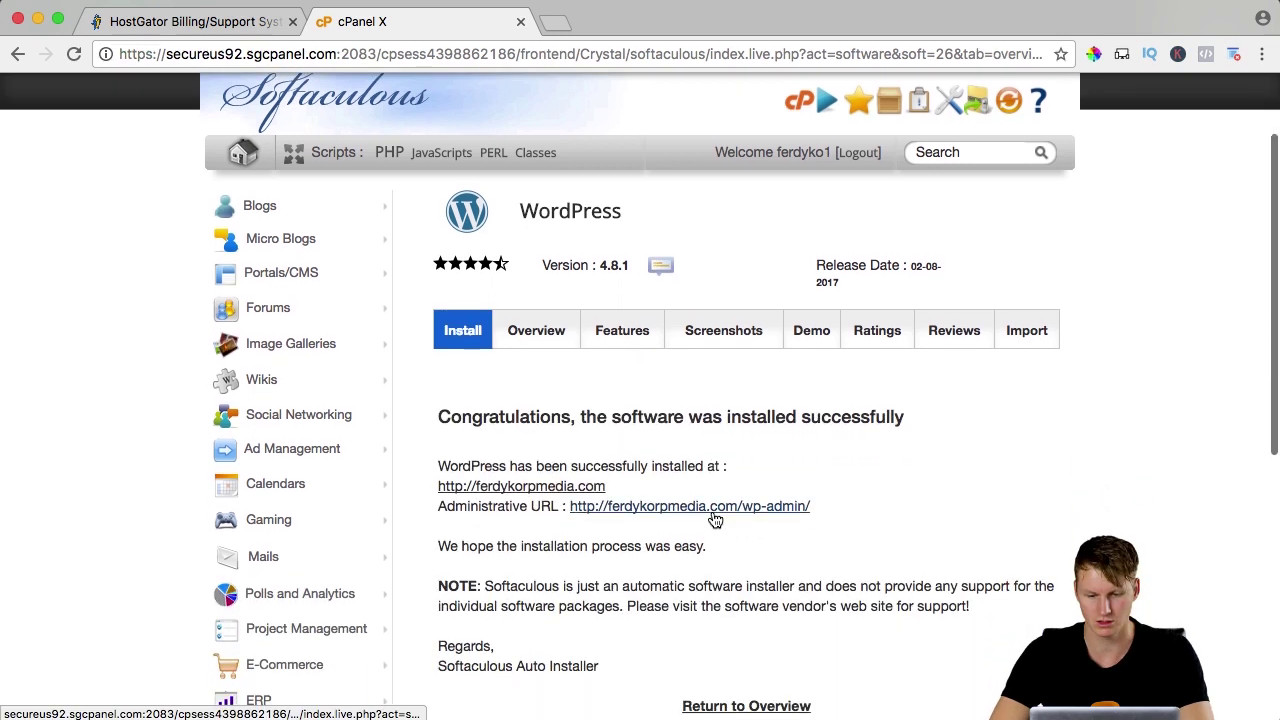
Open the newly installed ferdykorpmedia.com site in its own tab and look it over.
{"action": "left_click", "coordinate": [587, 489], "text": "super"}
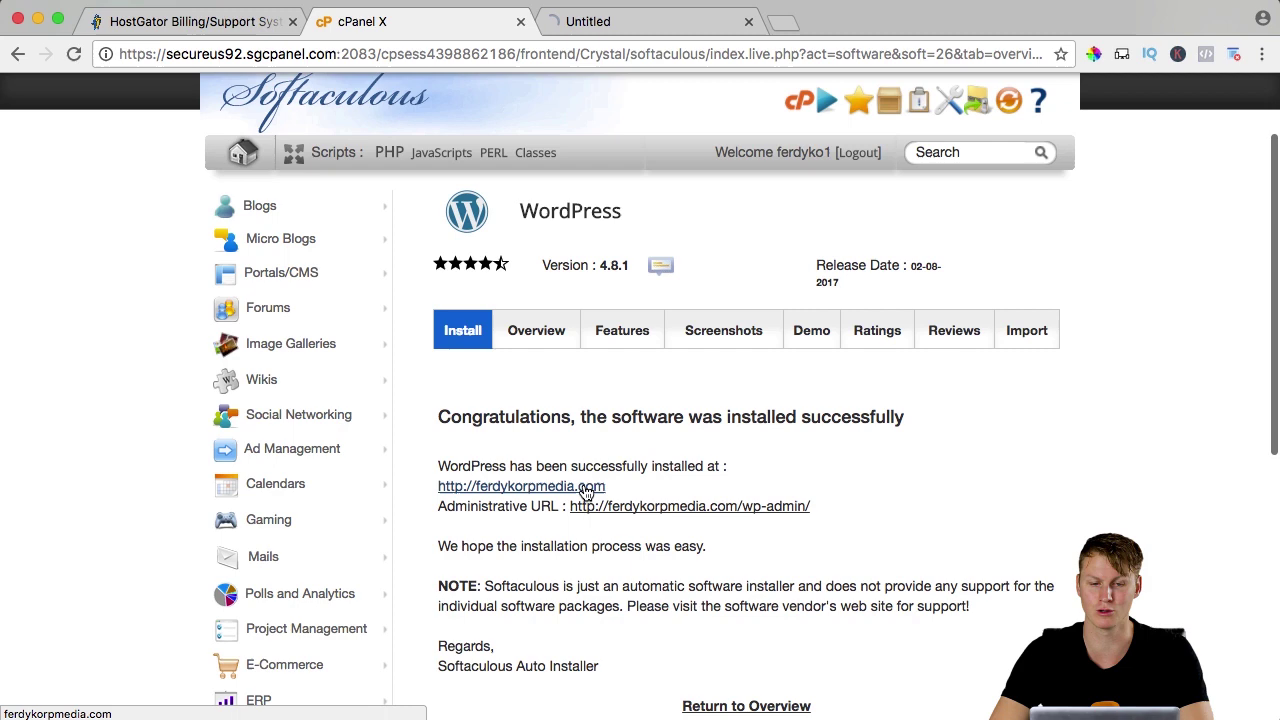
{"action": "left_click", "coordinate": [629, 24]}
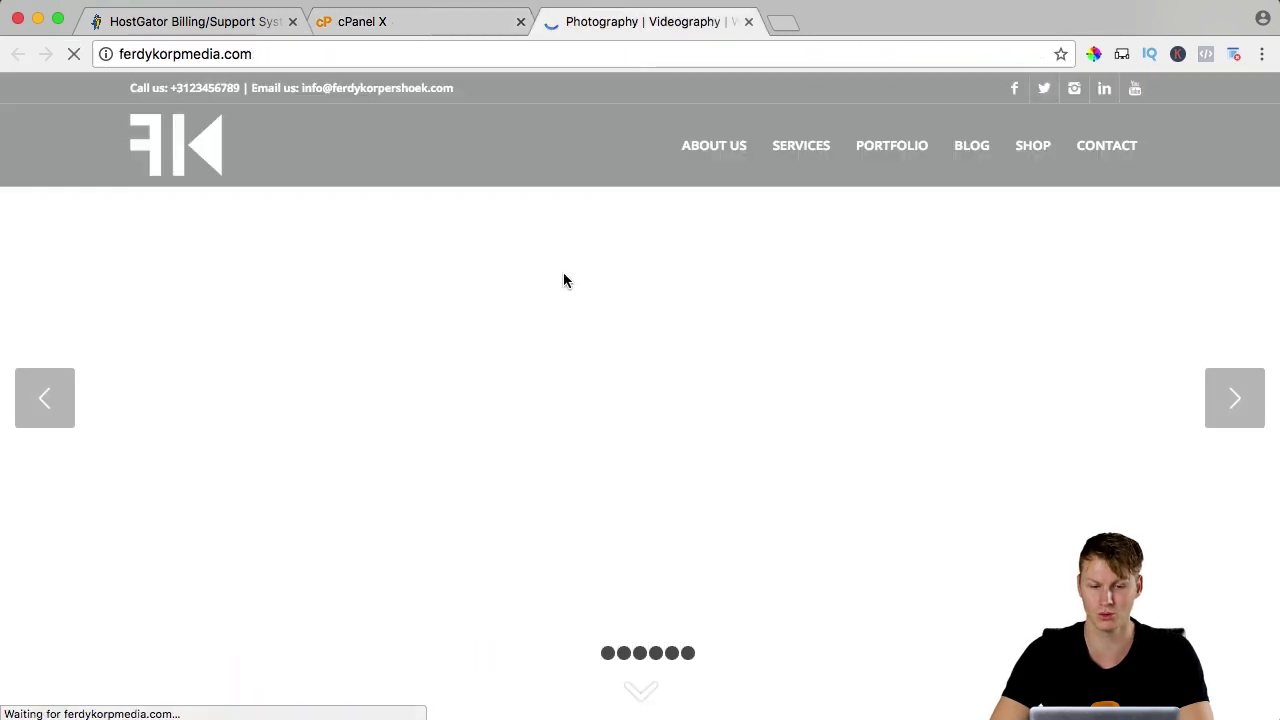
{"action": "scroll", "coordinate": [563, 272], "scroll_direction": "down", "scroll_amount": 10}
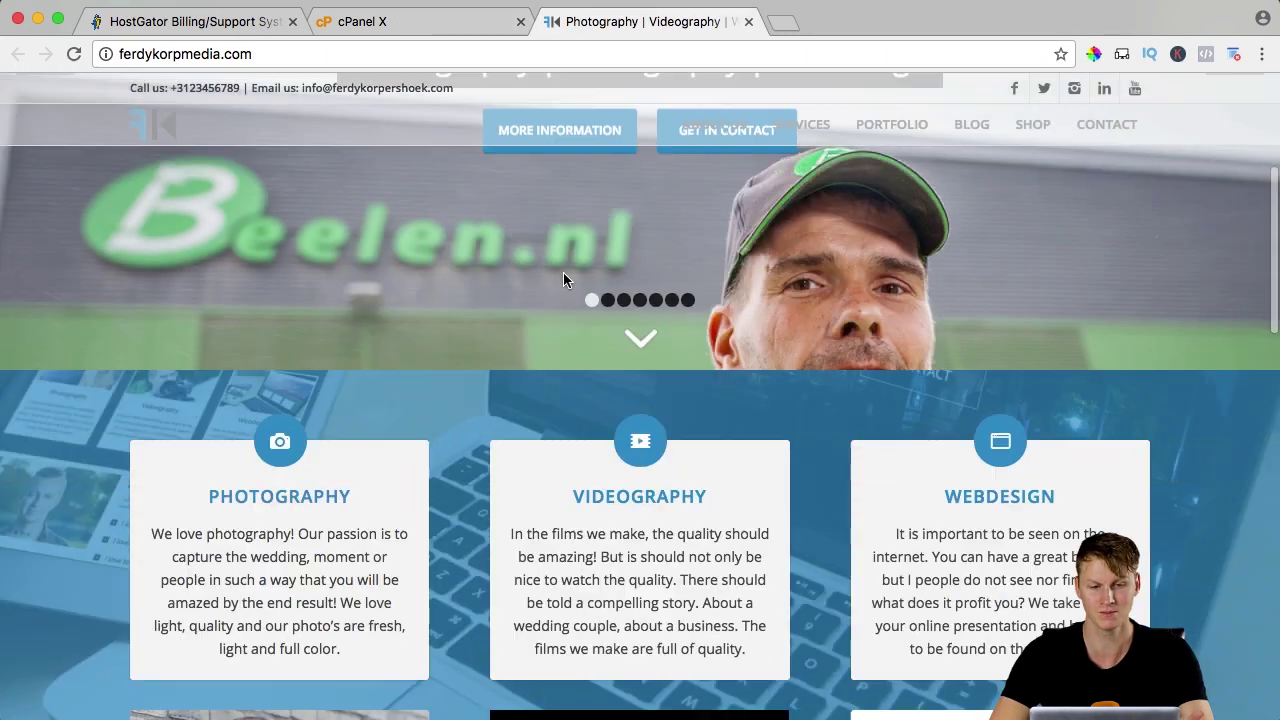
{"action": "scroll", "coordinate": [512, 311], "scroll_direction": "up", "scroll_amount": 6}
{"action": "scroll", "coordinate": [512, 318], "scroll_direction": "up", "scroll_amount": 3}
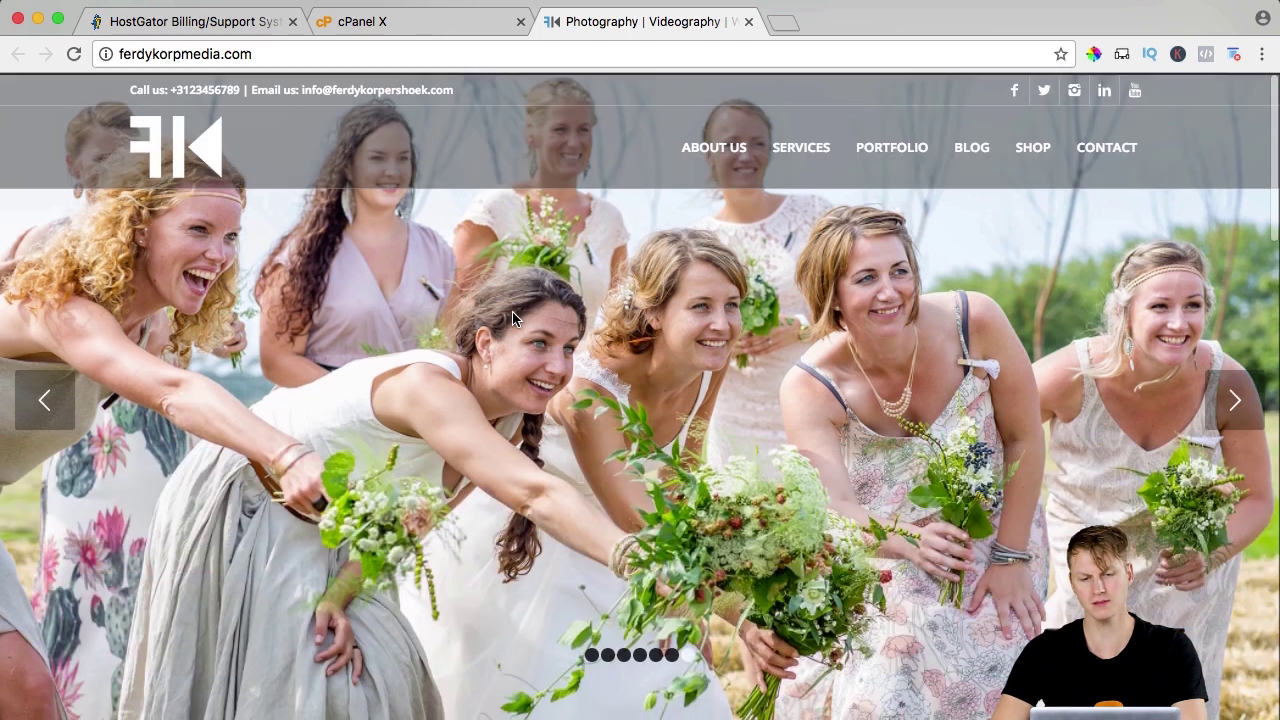
Load the Gmail inbox in a fresh browser tab.
{"action": "left_click", "coordinate": [783, 22]}
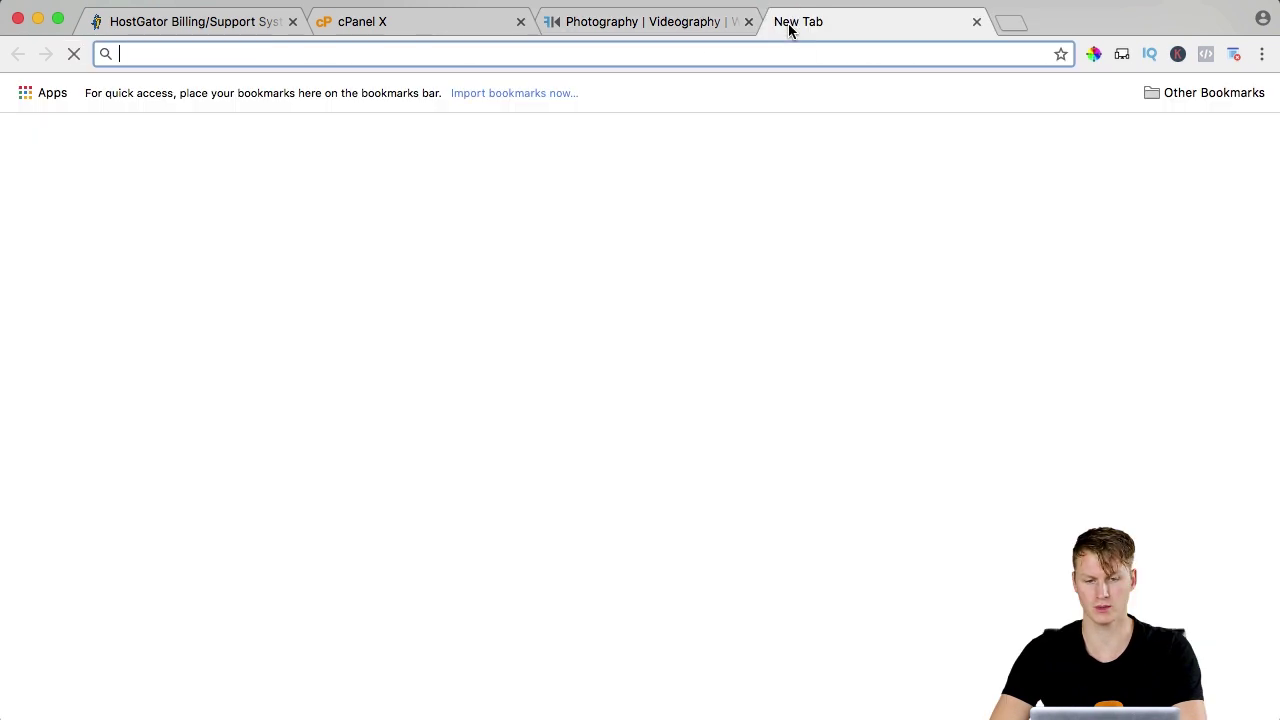
{"action": "type", "text": "gma"}
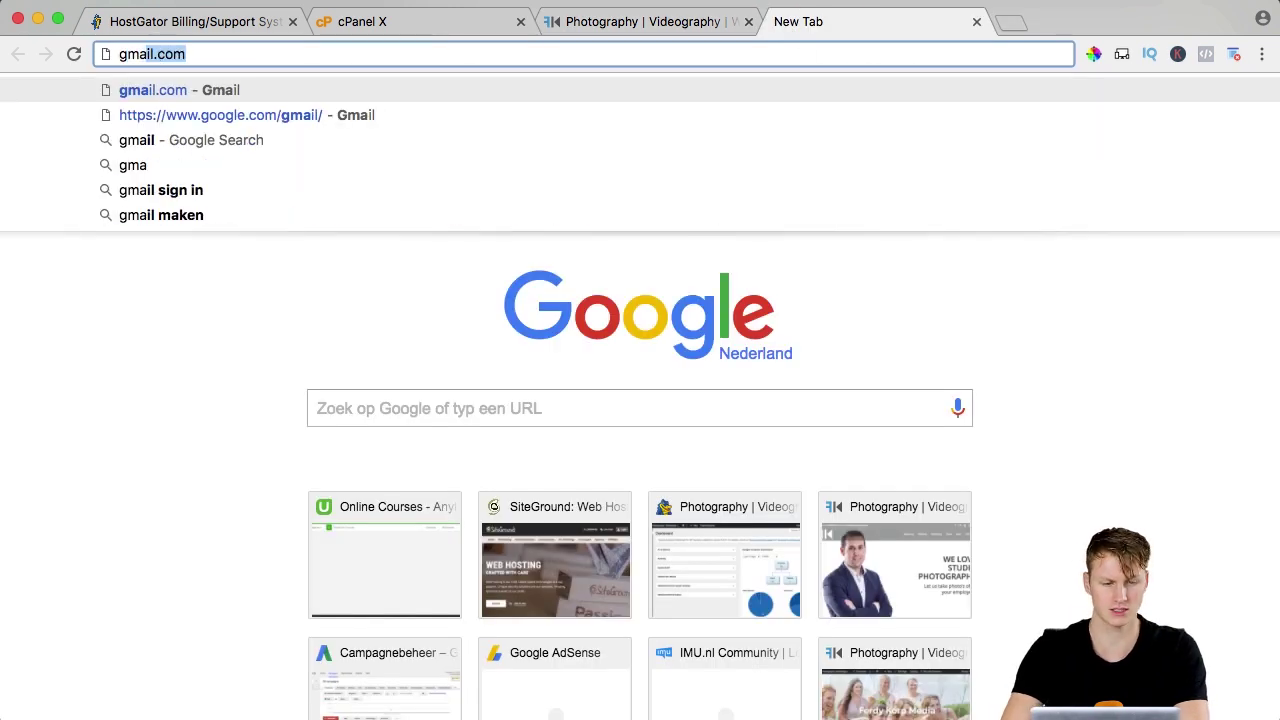
{"action": "key", "text": "Return"}
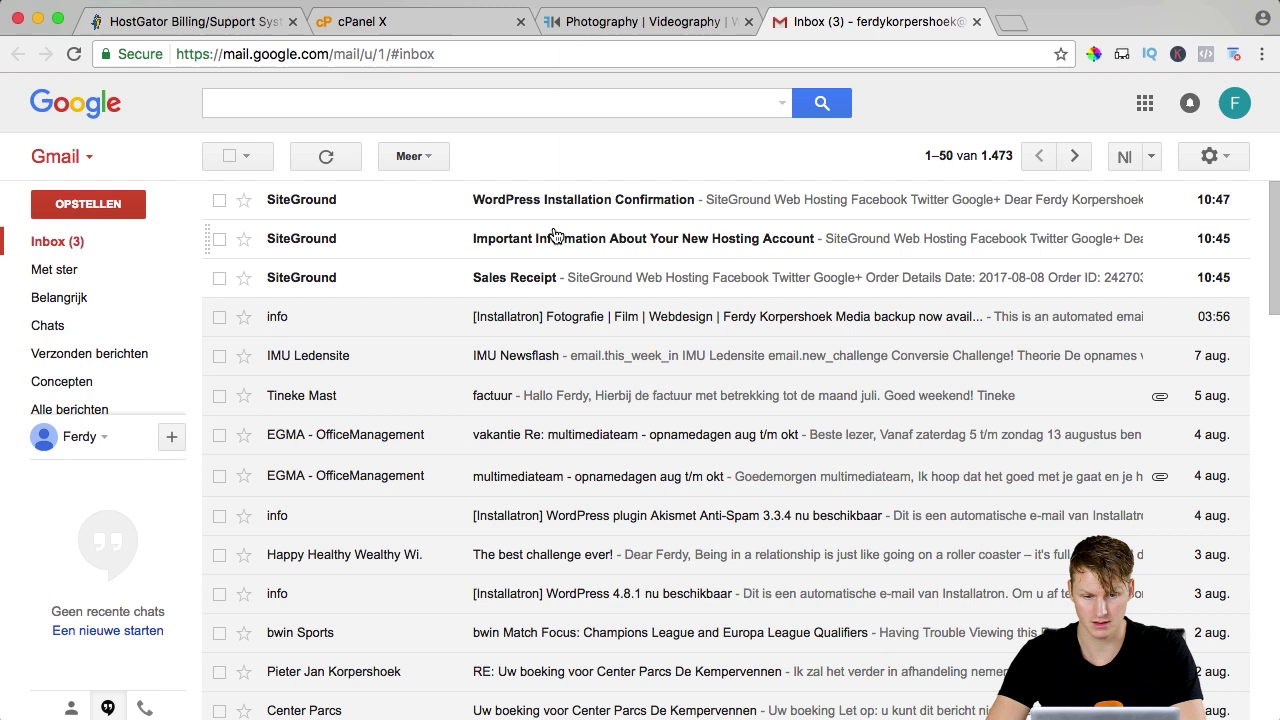
Open the 'Important Information About Your New Hosting Account' email and scroll to its DNS nameservers.
{"action": "left_click", "coordinate": [348, 238]}
{"action": "scroll", "coordinate": [557, 372], "scroll_direction": "down", "scroll_amount": 5}
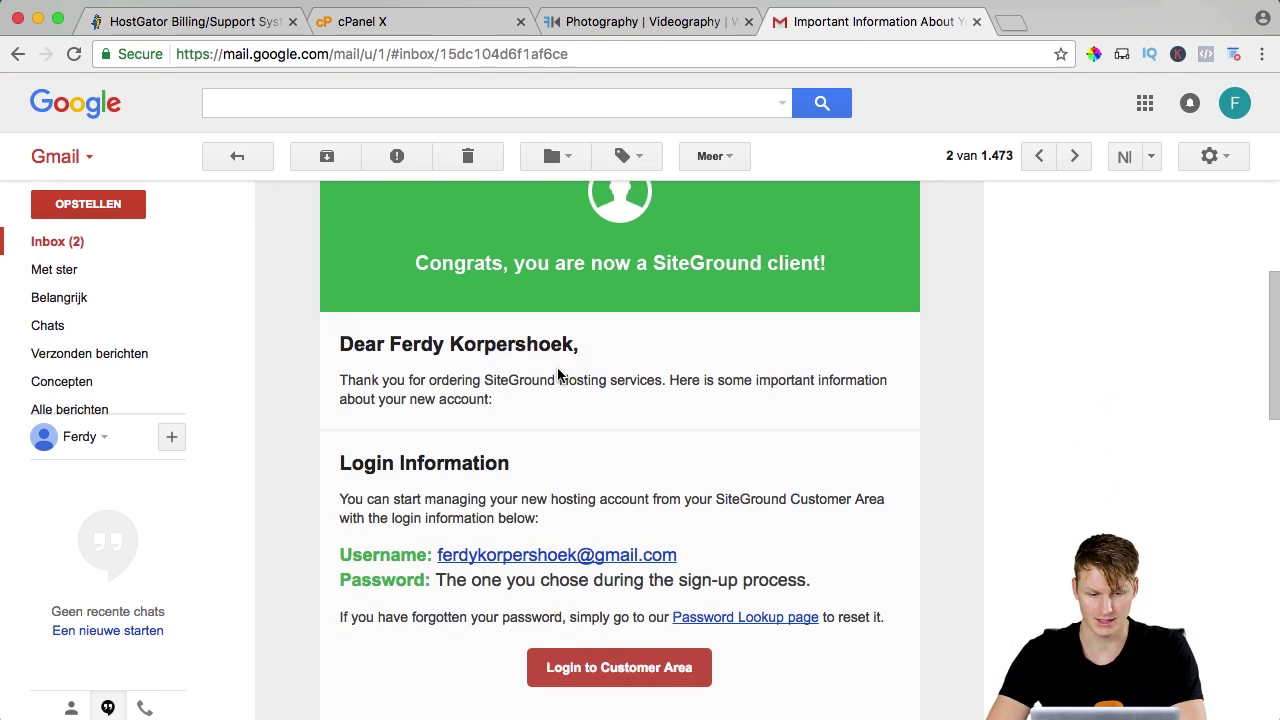
{"action": "scroll", "coordinate": [558, 373], "scroll_direction": "down", "scroll_amount": 2}
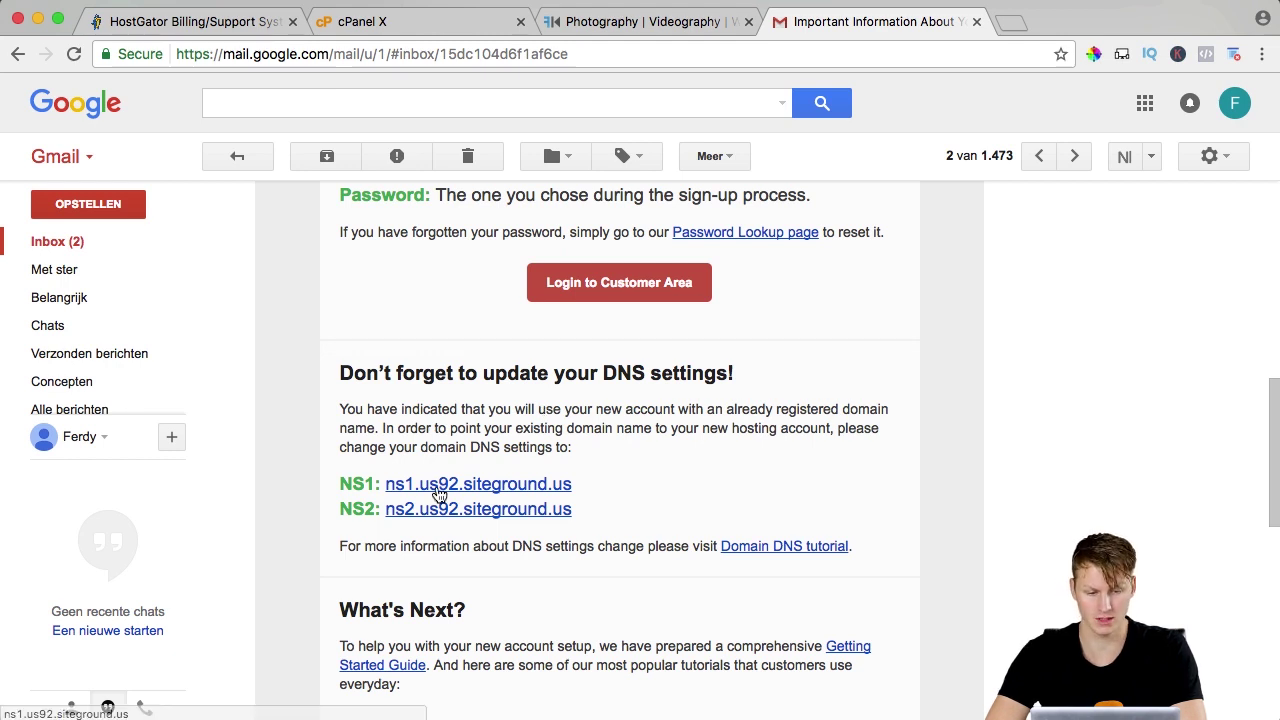
Open HostGator's name server form and set Name Server 1 to ns1.us92.siteground.us.
{"action": "left_click", "coordinate": [268, 30]}
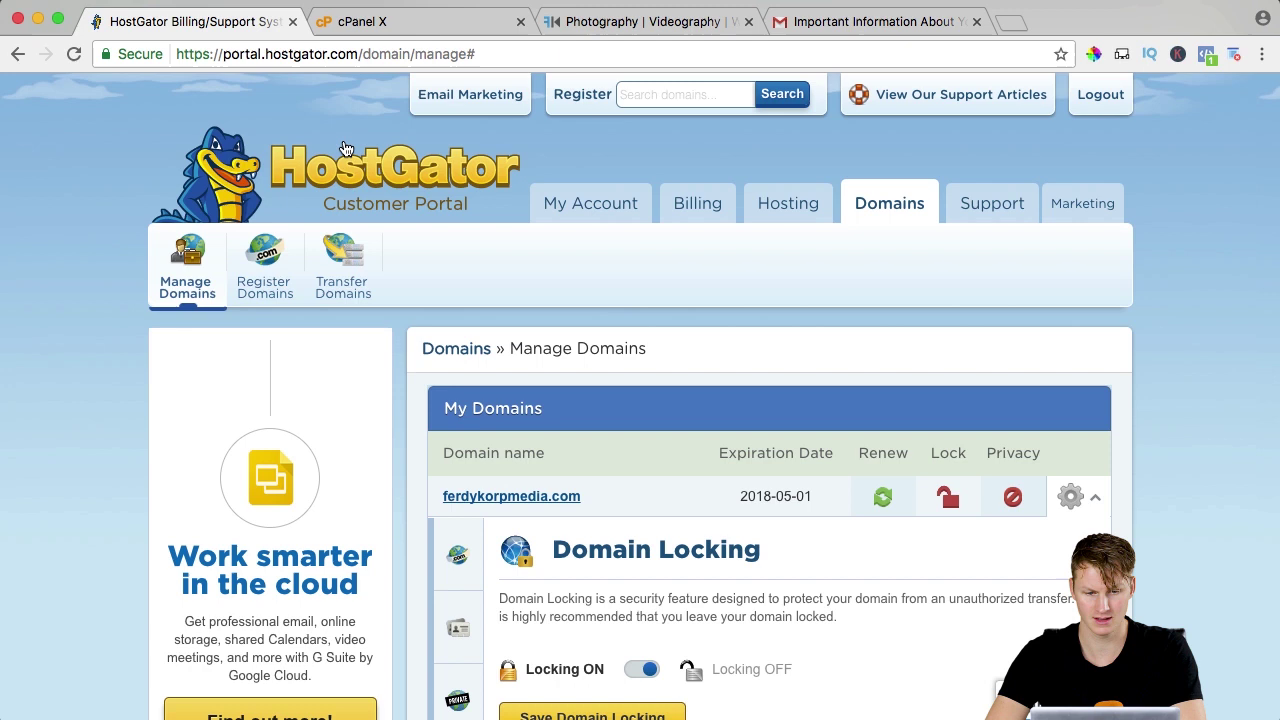
{"action": "scroll", "coordinate": [940, 480], "scroll_direction": "down", "scroll_amount": 4}
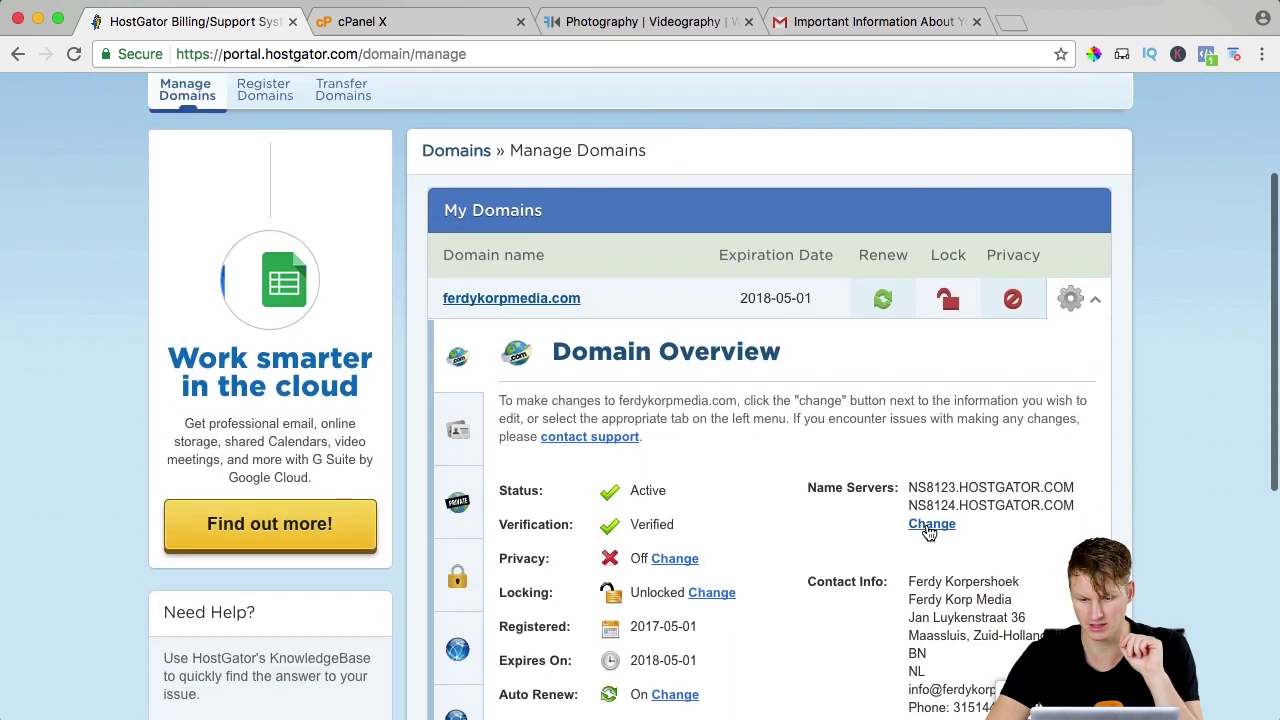
{"action": "left_click", "coordinate": [932, 523]}
{"action": "left_click", "coordinate": [815, 21]}
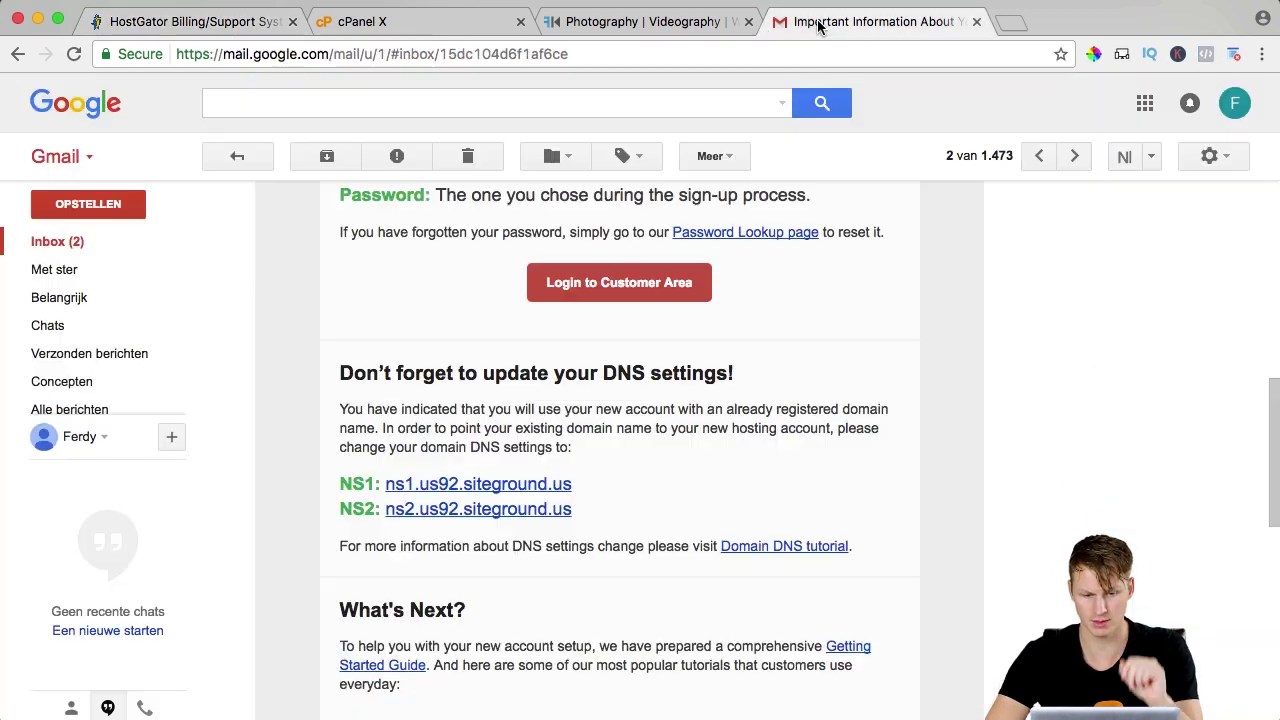
{"action": "left_click_drag", "start_coordinate": [577, 491], "coordinate": [388, 483]}
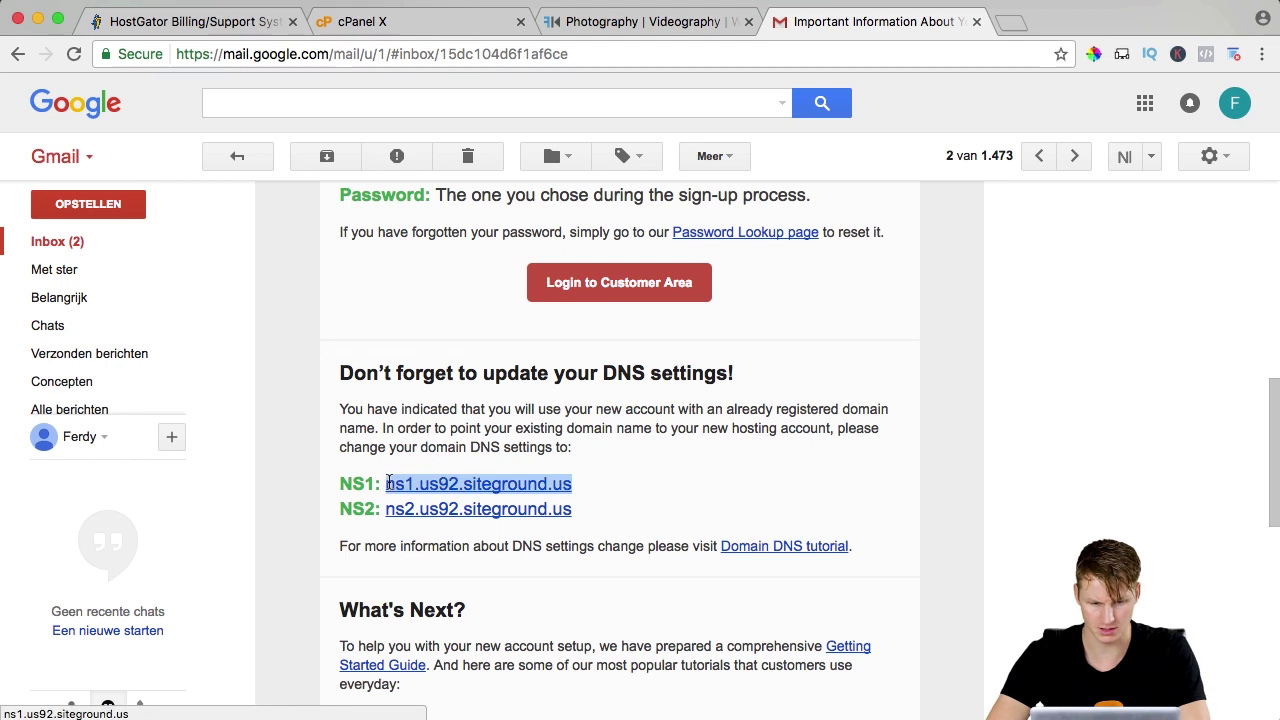
{"action": "key", "text": "super+c"}
{"action": "key", "text": "super+1"}
{"action": "triple_click", "coordinate": [700, 598]}
{"action": "key", "text": "super+v"}
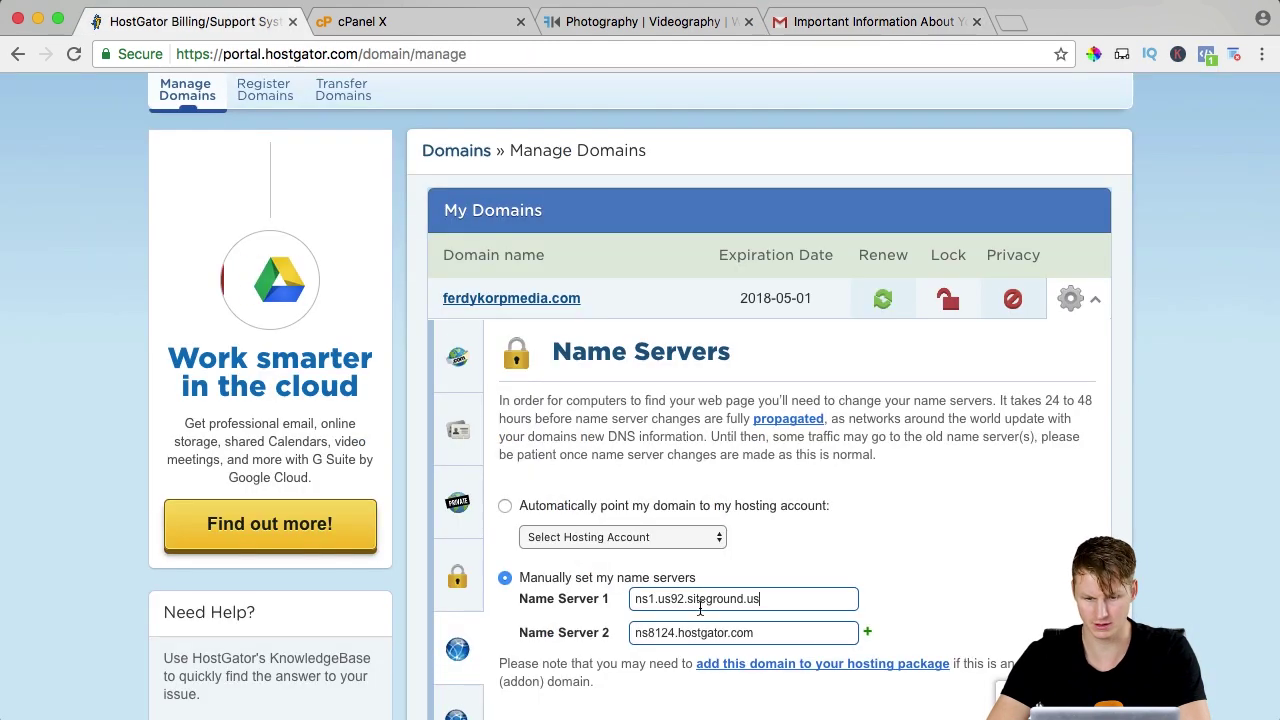
Set Name Server 2 to ns2.us92.siteground.us and save the name servers.
{"action": "left_click", "coordinate": [866, 18]}
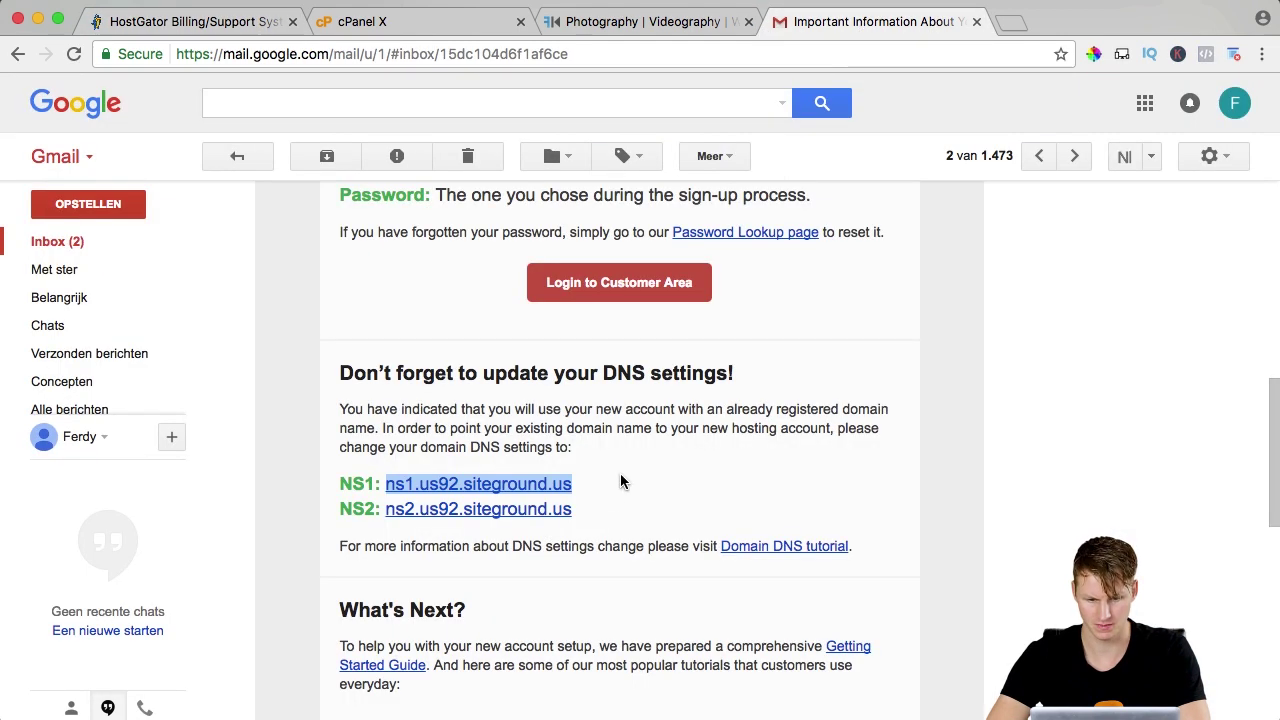
{"action": "left_click_drag", "start_coordinate": [586, 514], "coordinate": [408, 509]}
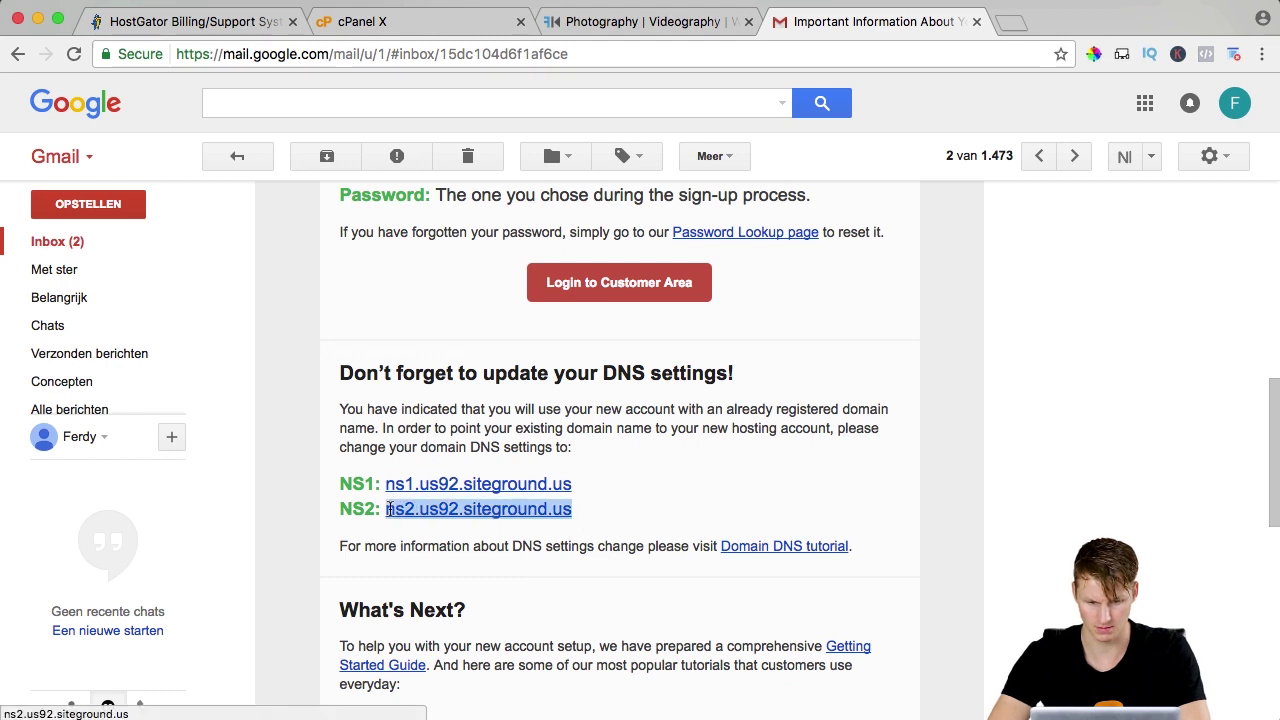
{"action": "key", "text": "super+c"}
{"action": "left_click", "coordinate": [190, 21]}
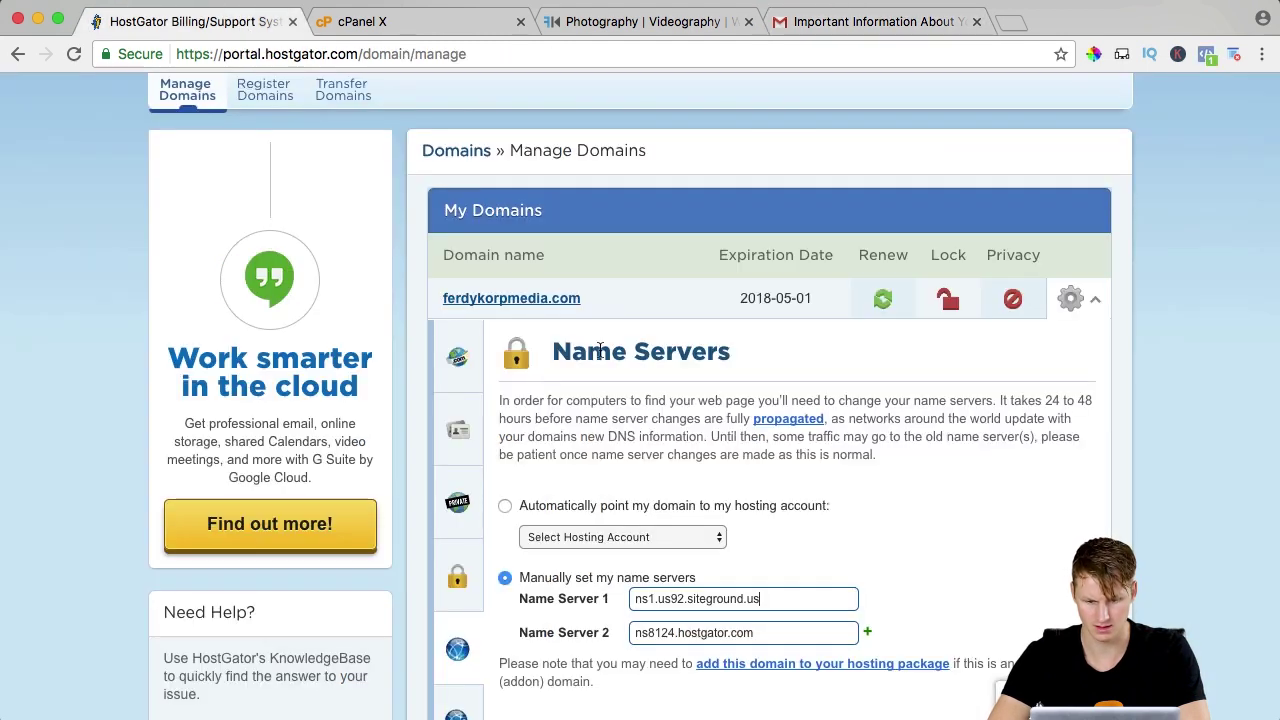
{"action": "triple_click", "coordinate": [679, 633]}
{"action": "key", "text": "super+v"}
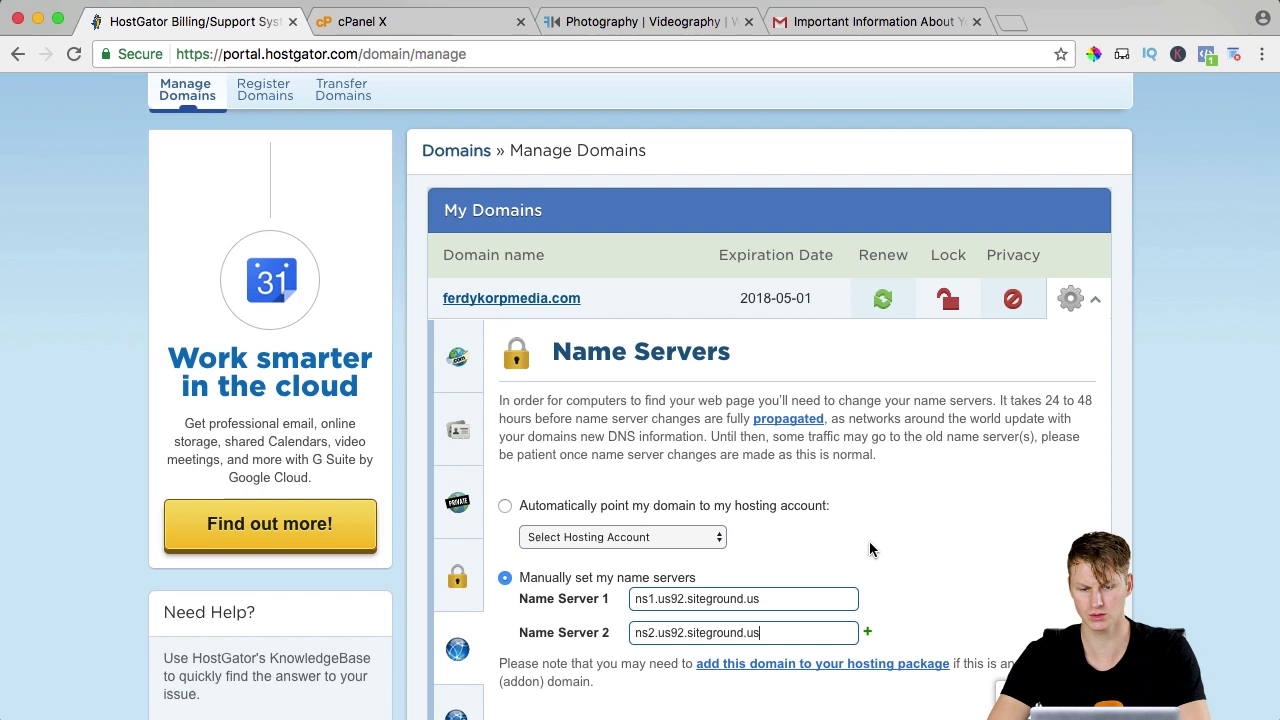
{"action": "scroll", "coordinate": [870, 549], "scroll_direction": "down", "scroll_amount": 3}
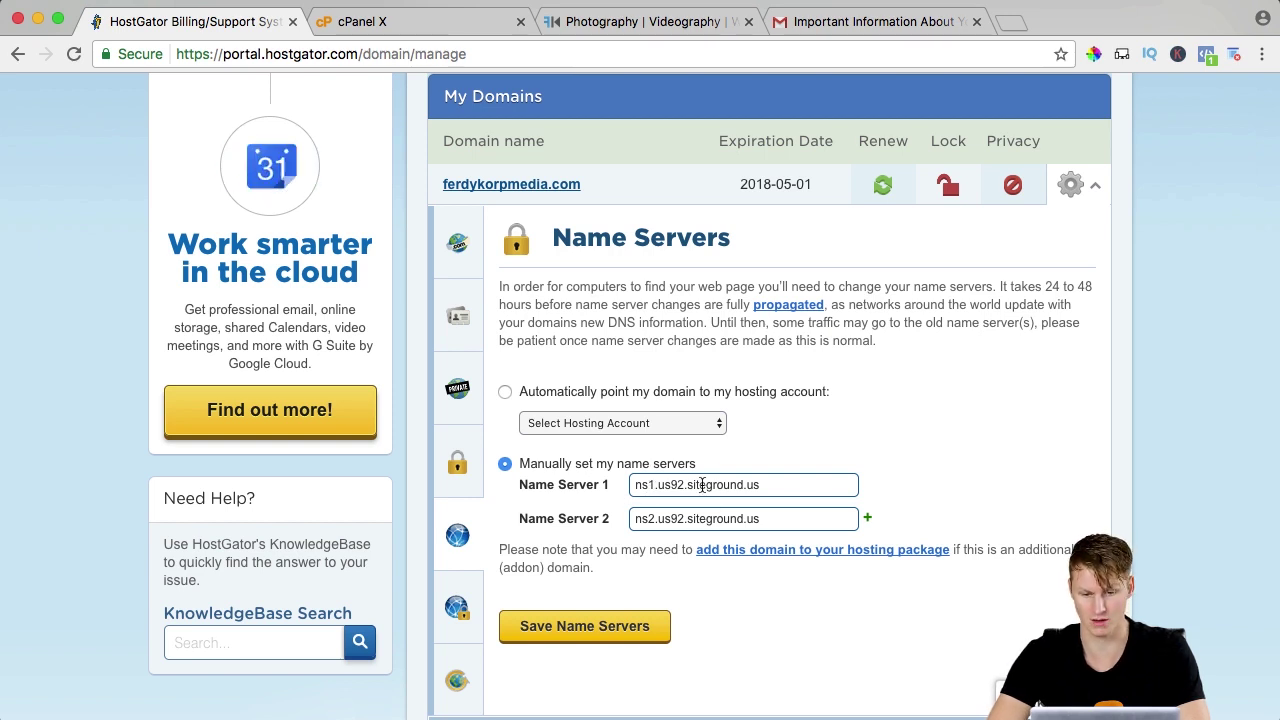
{"action": "scroll", "coordinate": [885, 474], "scroll_direction": "down", "scroll_amount": 1}
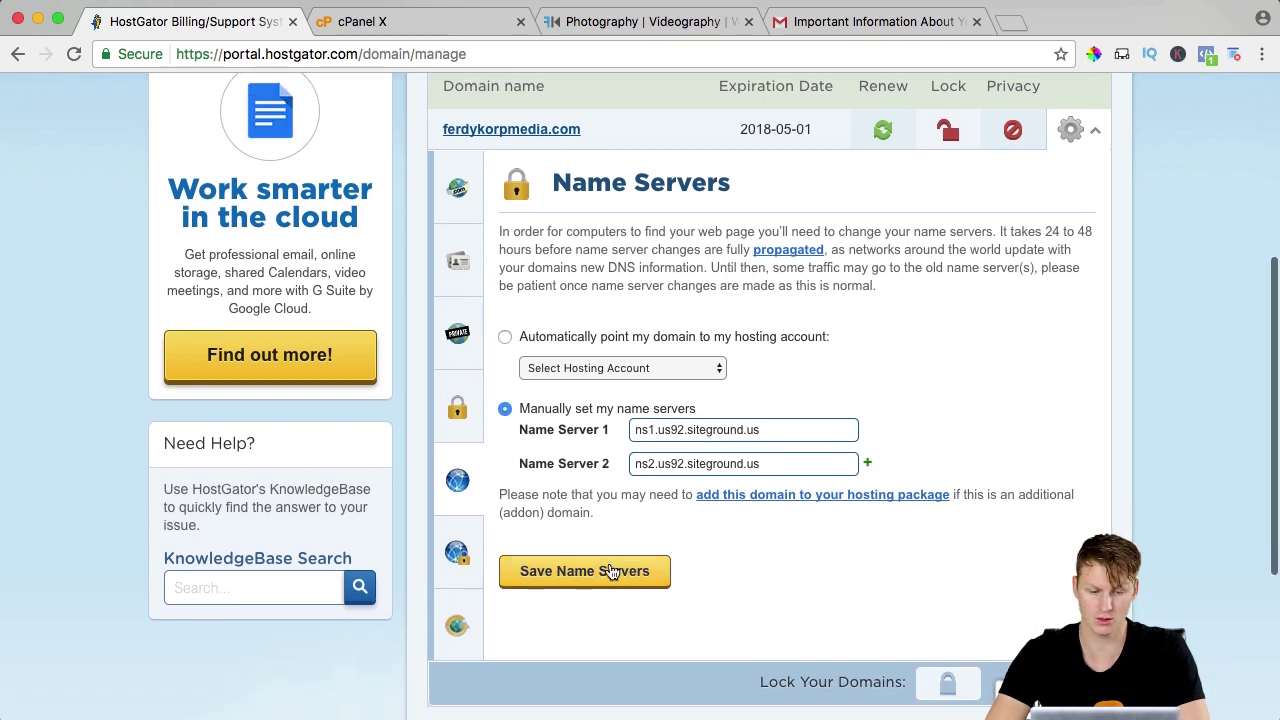
{"action": "left_click", "coordinate": [609, 575]}
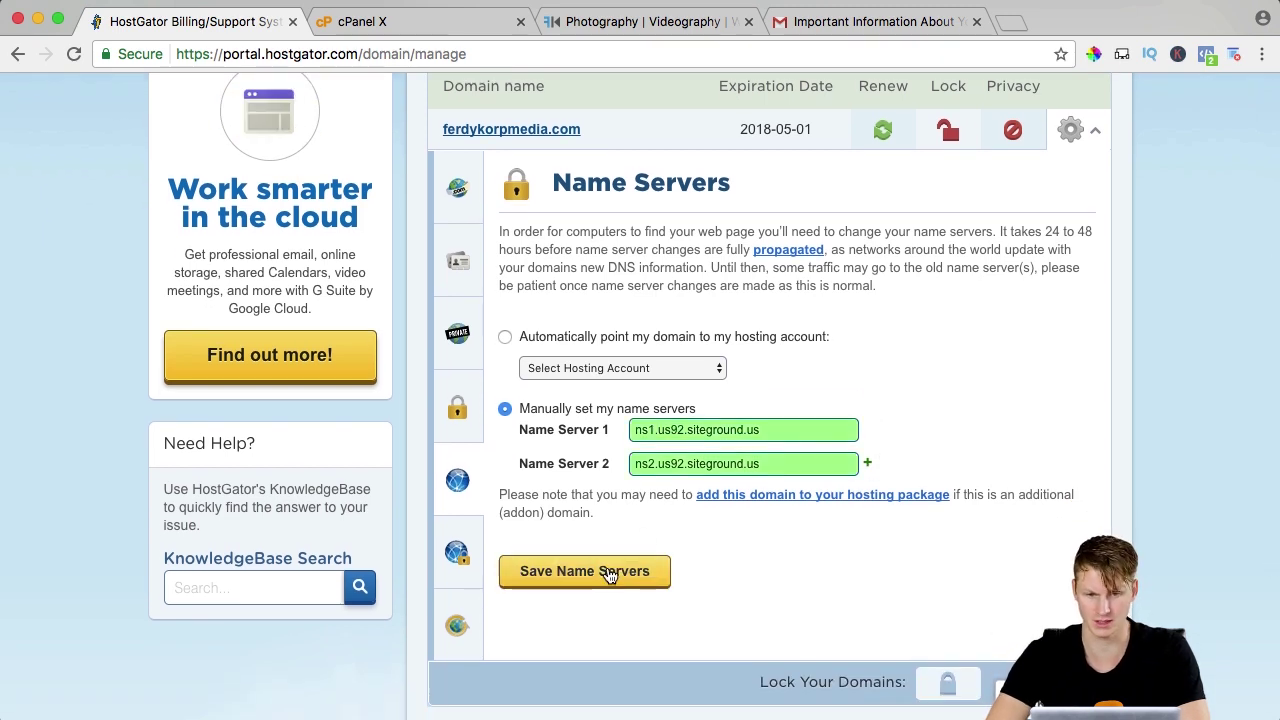
Resubmit the name server change and reload the live ferdykorpmedia.com site.
{"action": "left_click", "coordinate": [614, 22]}
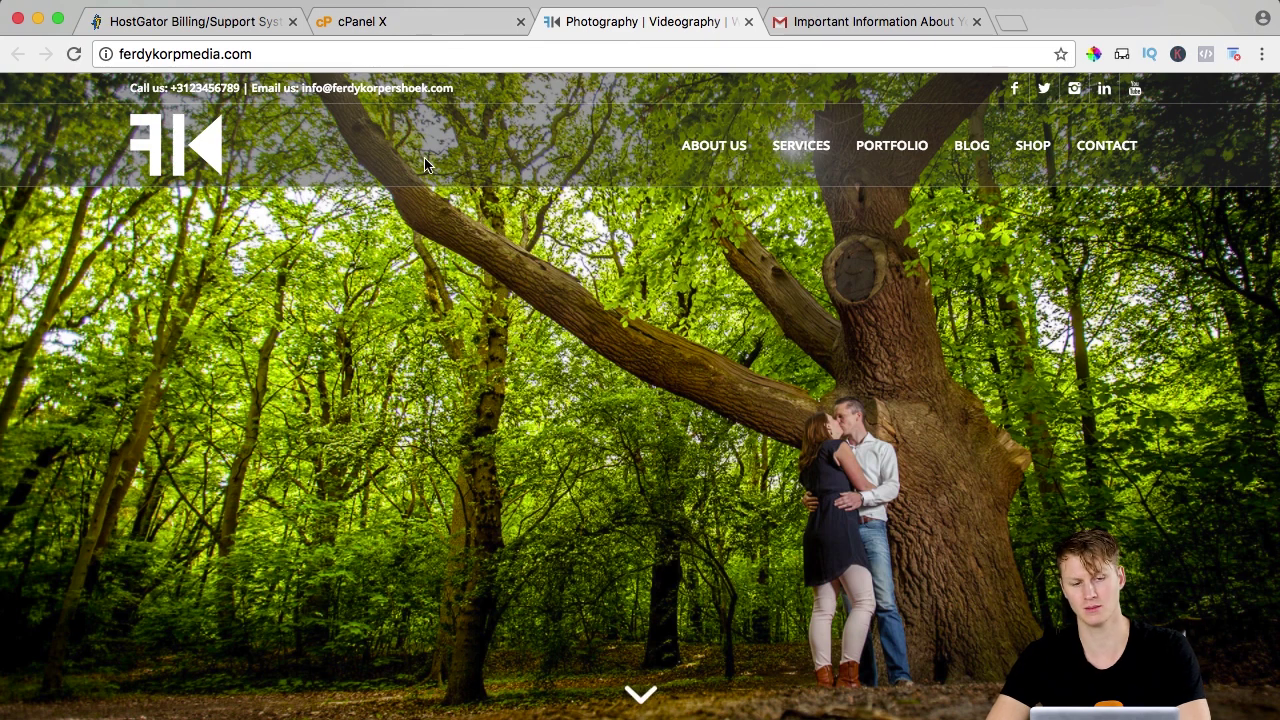
{"action": "left_click", "coordinate": [206, 28]}
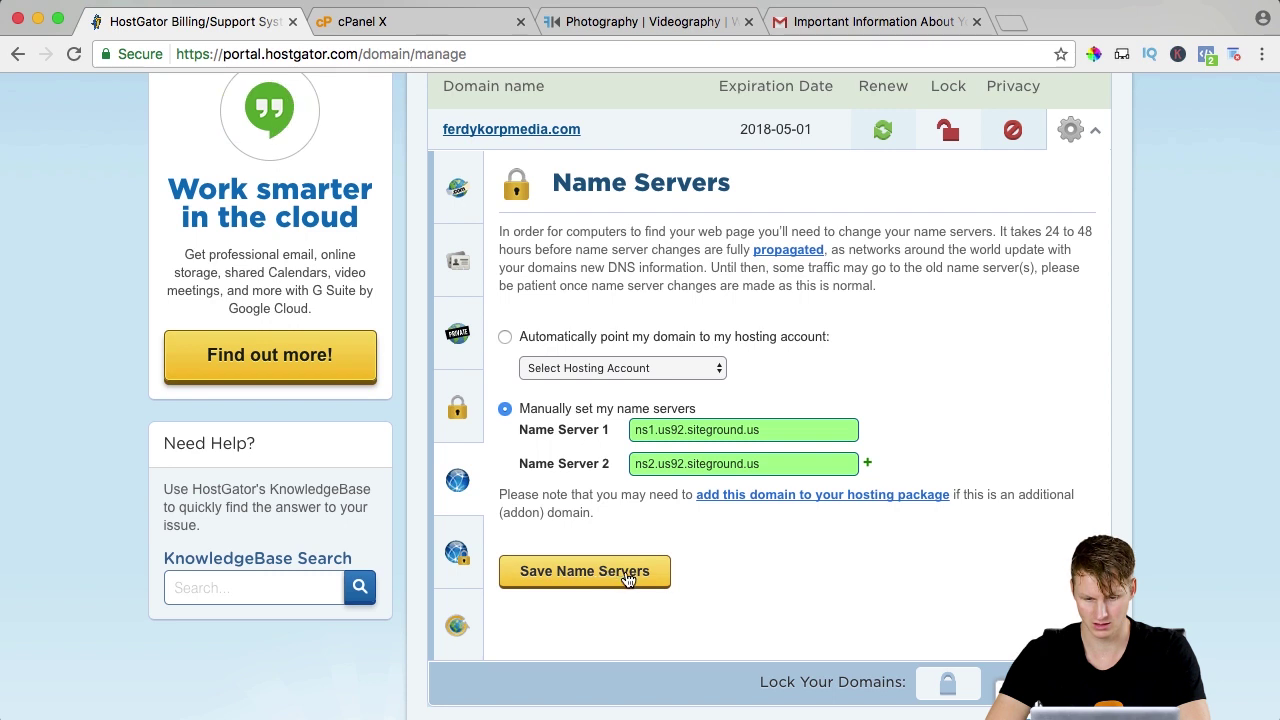
{"action": "left_click", "coordinate": [628, 575]}
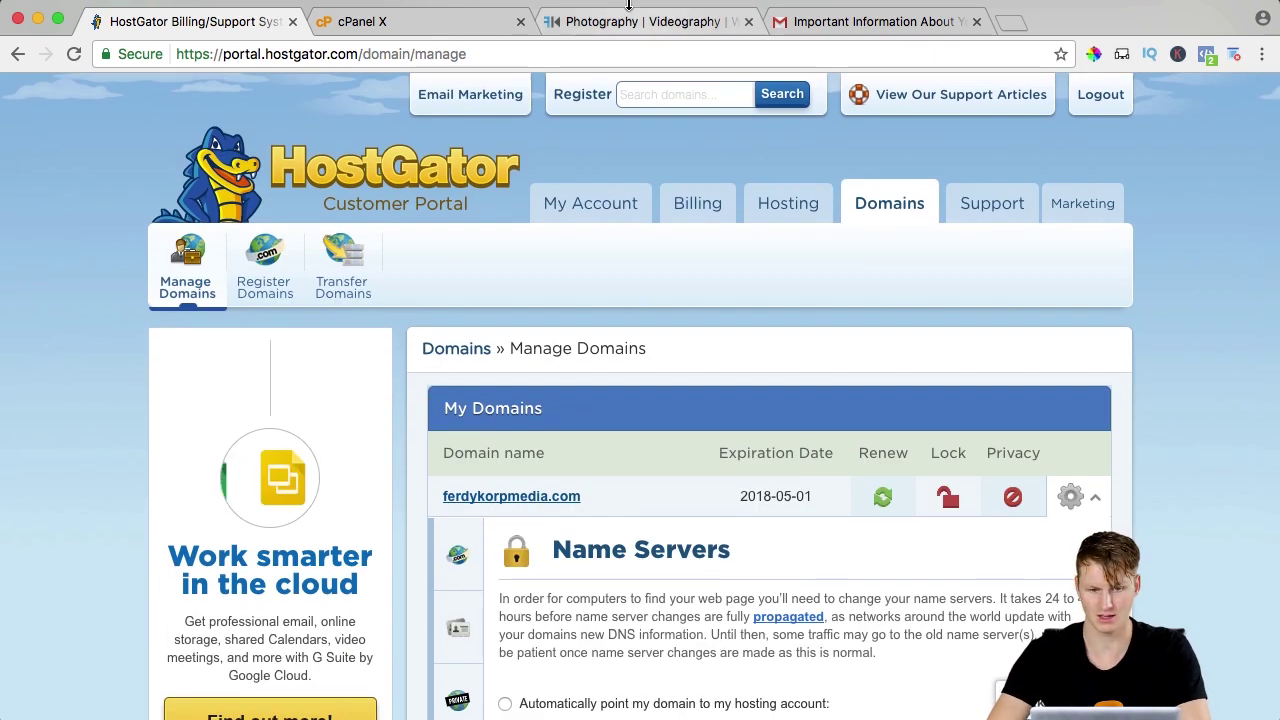
{"action": "left_click", "coordinate": [628, 21]}
{"action": "key", "text": "super+r"}
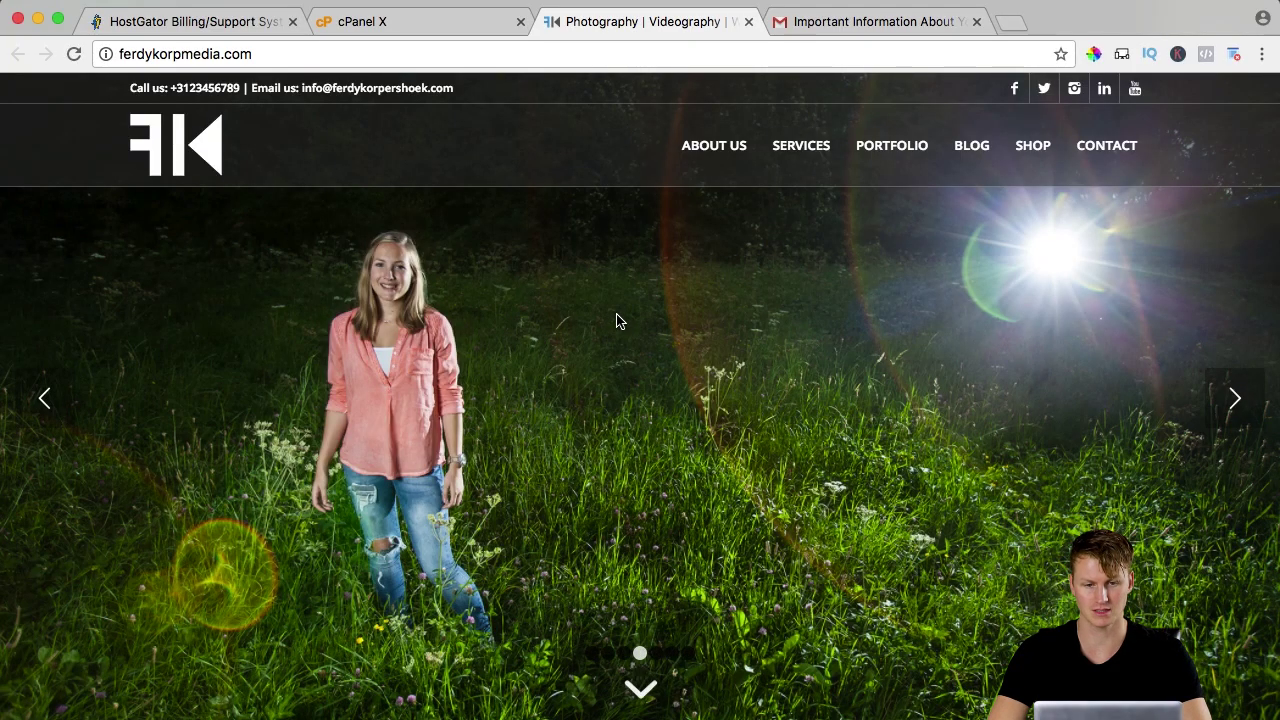
Reload ferdykorpmedia.com until the new site appears, then log in at /wp-admin.
{"action": "key", "text": "super+r"}
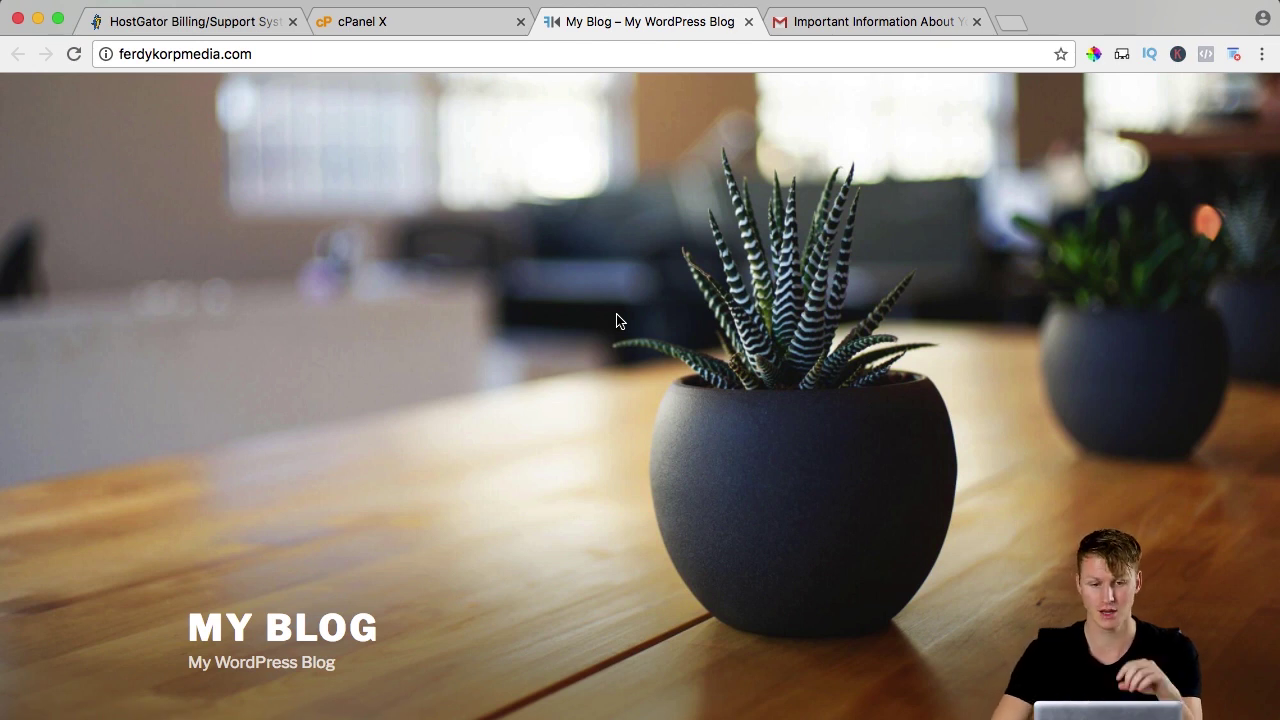
{"action": "left_click", "coordinate": [498, 54]}
{"action": "left_click", "coordinate": [466, 53]}
{"action": "type", "text": "/wp"}
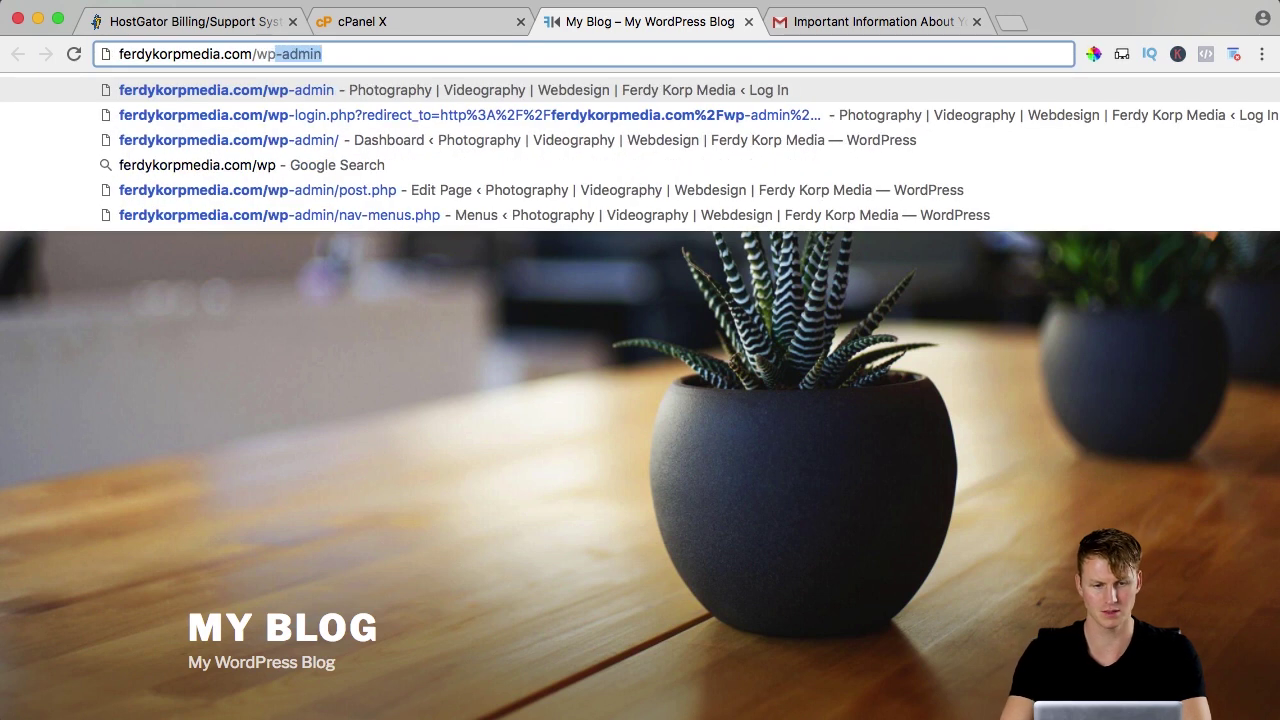
{"action": "type", "text": "-admin"}
{"action": "key", "text": "Return"}
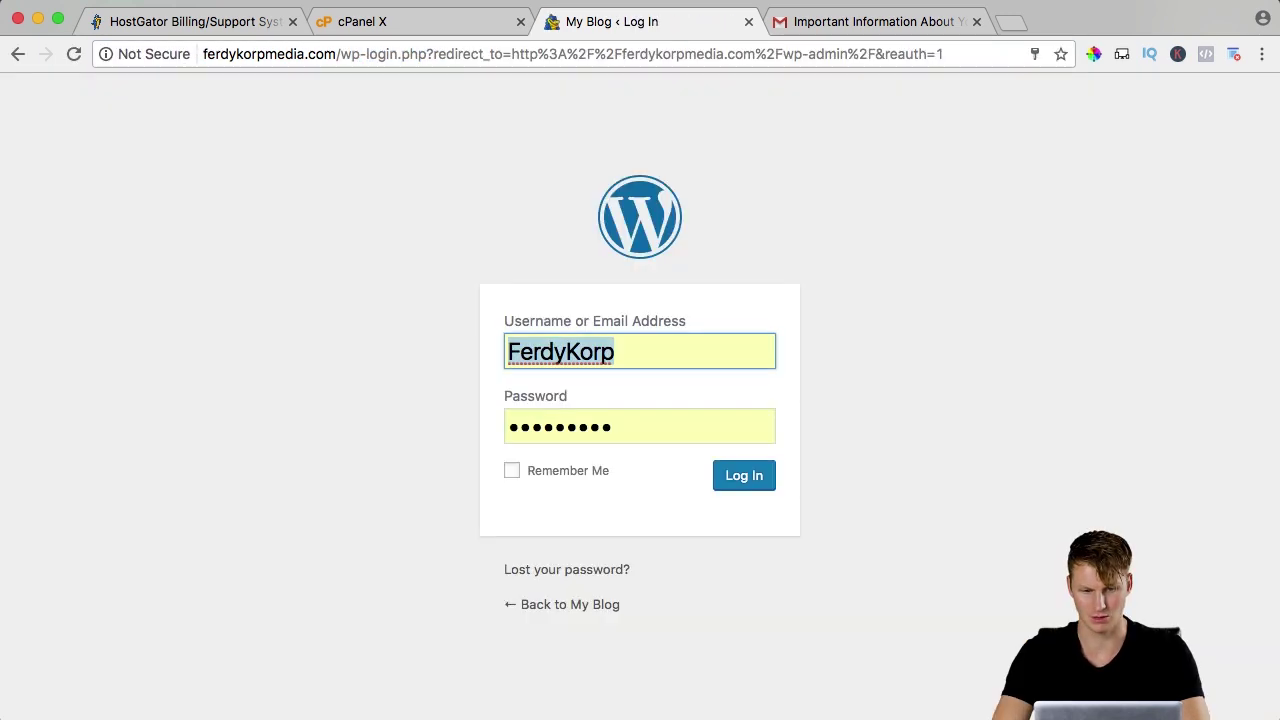
{"action": "key", "text": "Return"}
{"action": "scroll", "coordinate": [338, 177], "scroll_direction": "down", "scroll_amount": 5}
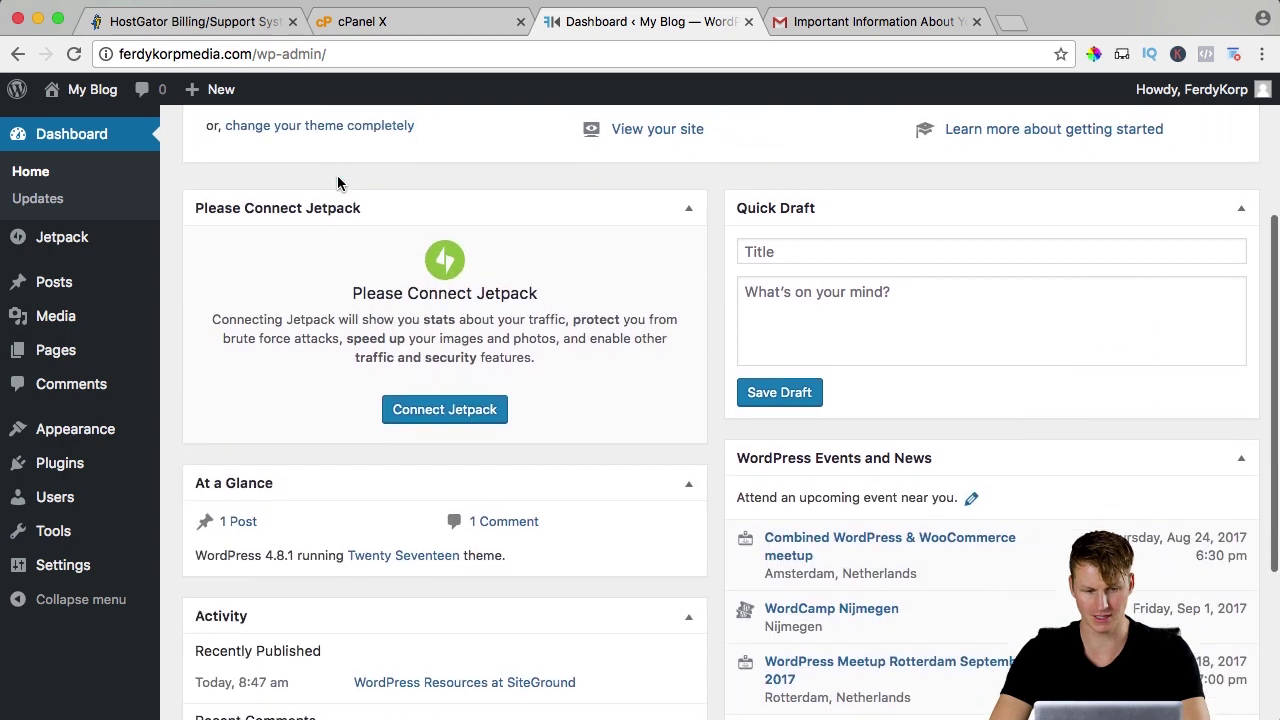
{"action": "scroll", "coordinate": [338, 177], "scroll_direction": "up", "scroll_amount": 3}
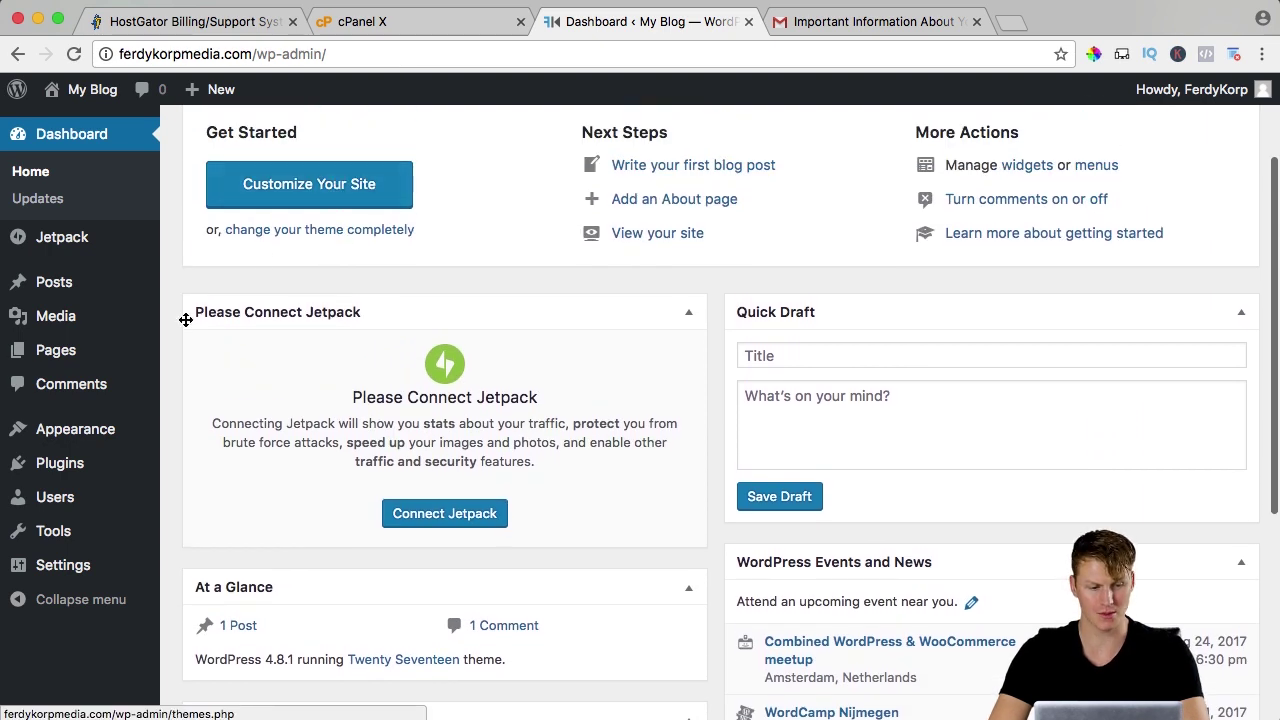
Search plugins for 'all in', then install and activate All-in-One WP Migration.
{"action": "mouse_move", "coordinate": [80, 463]}
{"action": "left_click", "coordinate": [188, 493]}
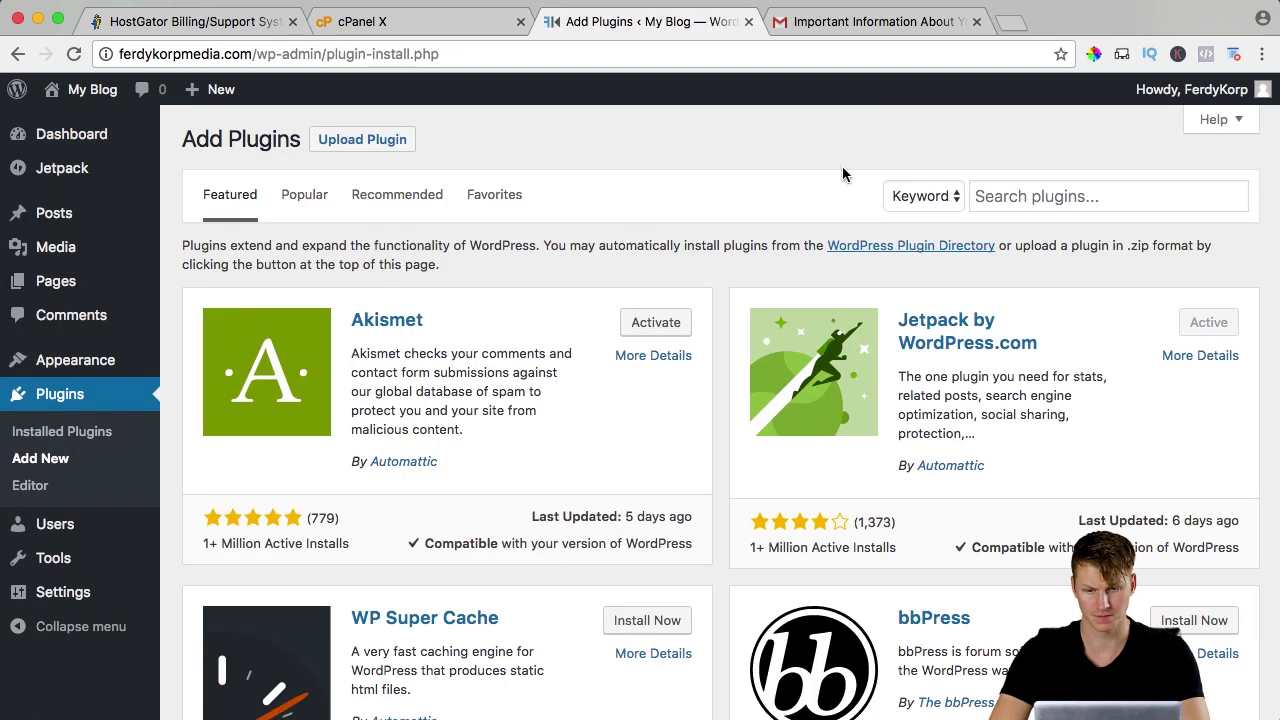
{"action": "left_click", "coordinate": [1026, 198]}
{"action": "type", "text": "all in"}
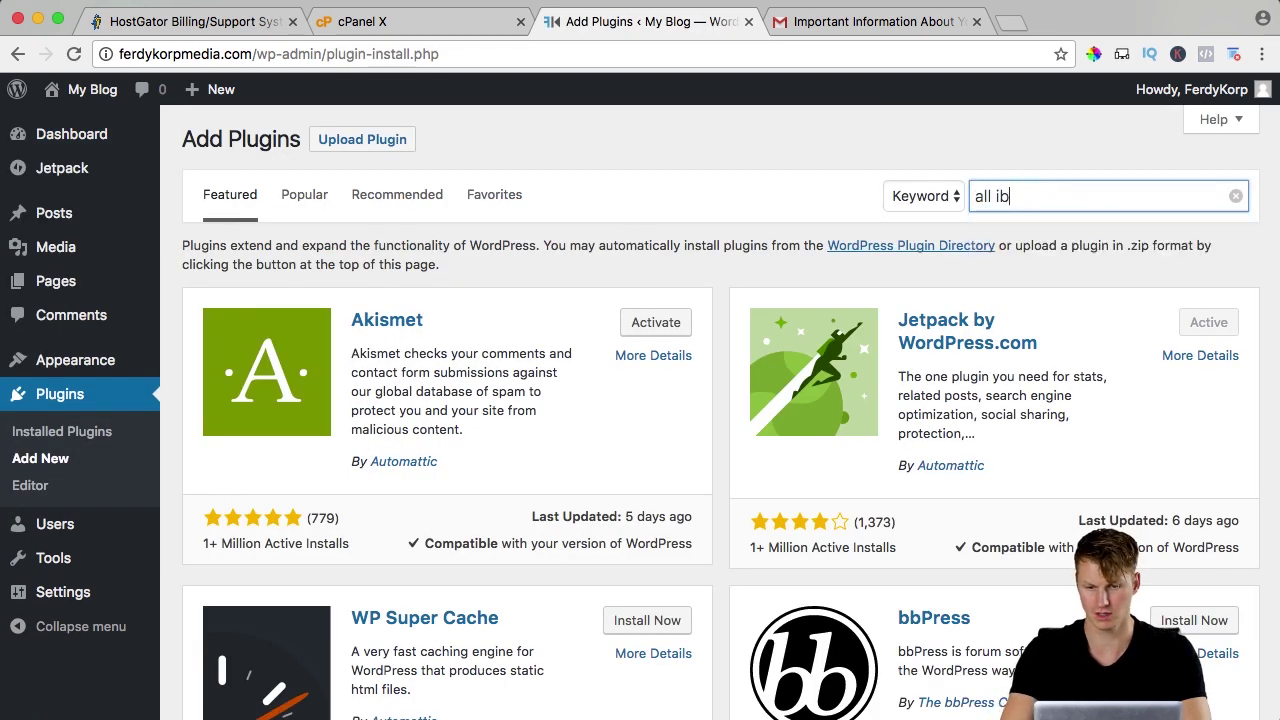
{"action": "key", "text": "BackSpace"}
{"action": "left_click", "coordinate": [1054, 240]}
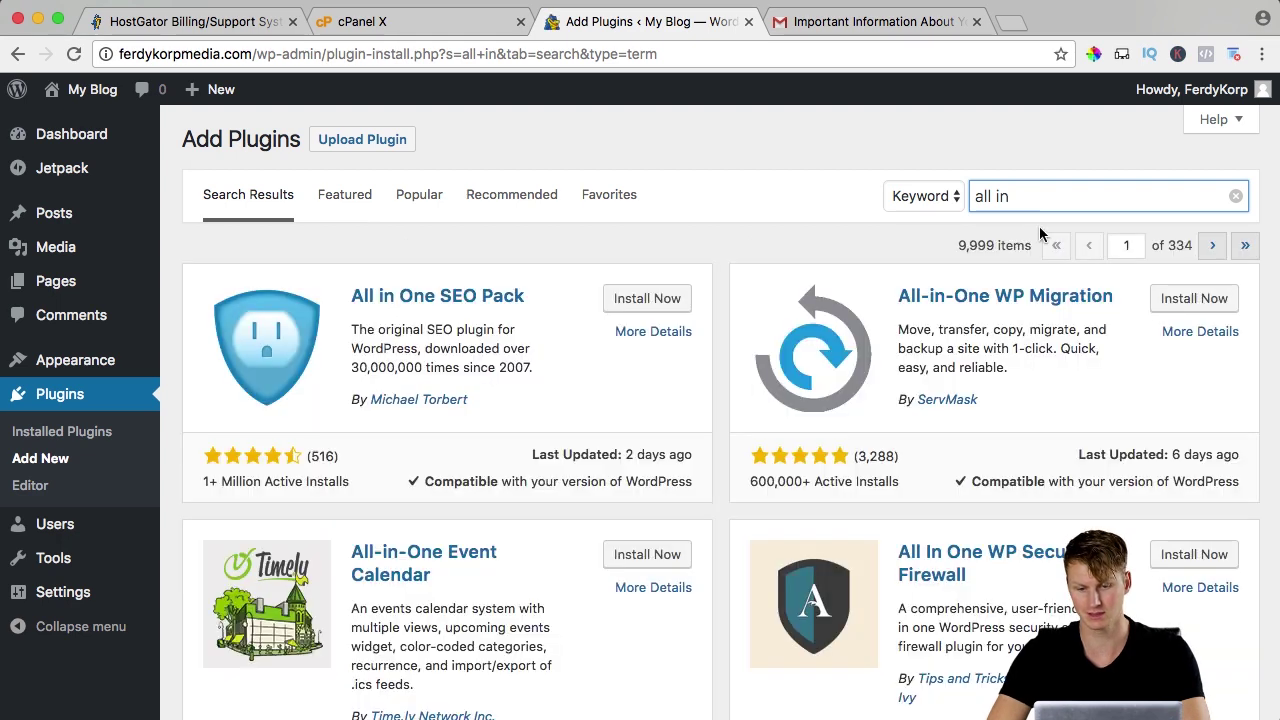
{"action": "left_click", "coordinate": [1187, 300]}
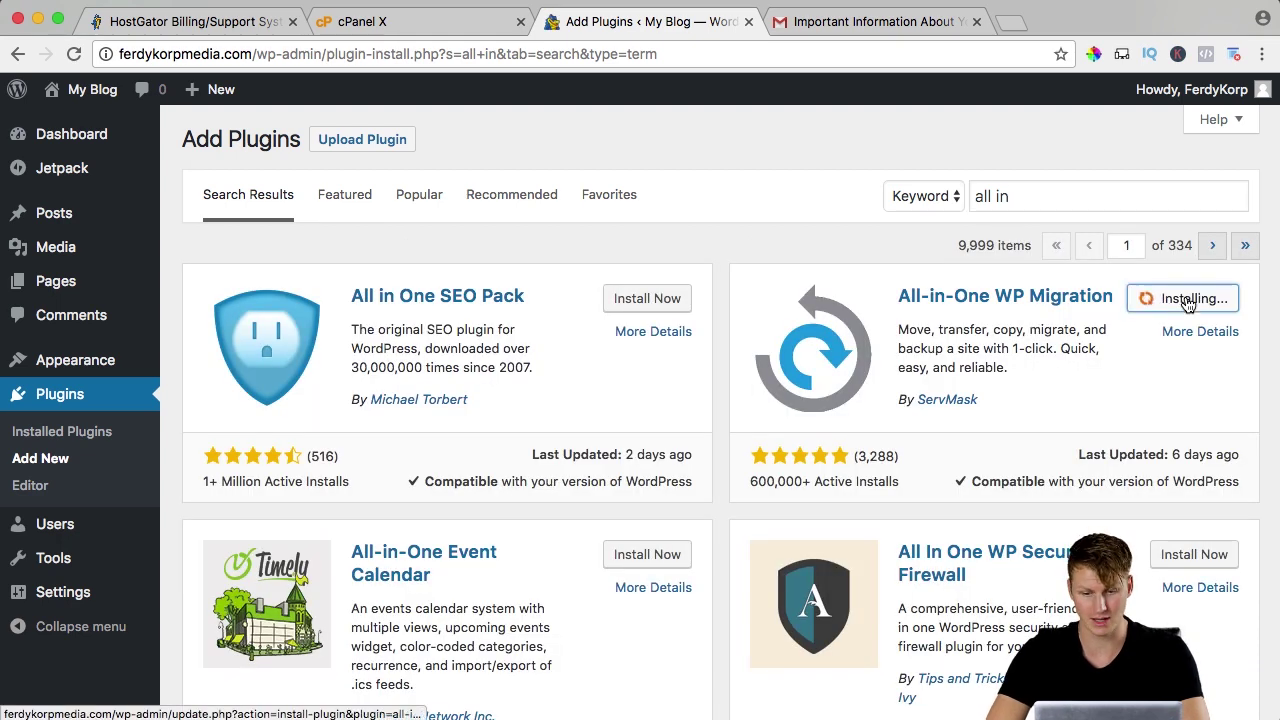
{"action": "left_click", "coordinate": [1199, 300]}
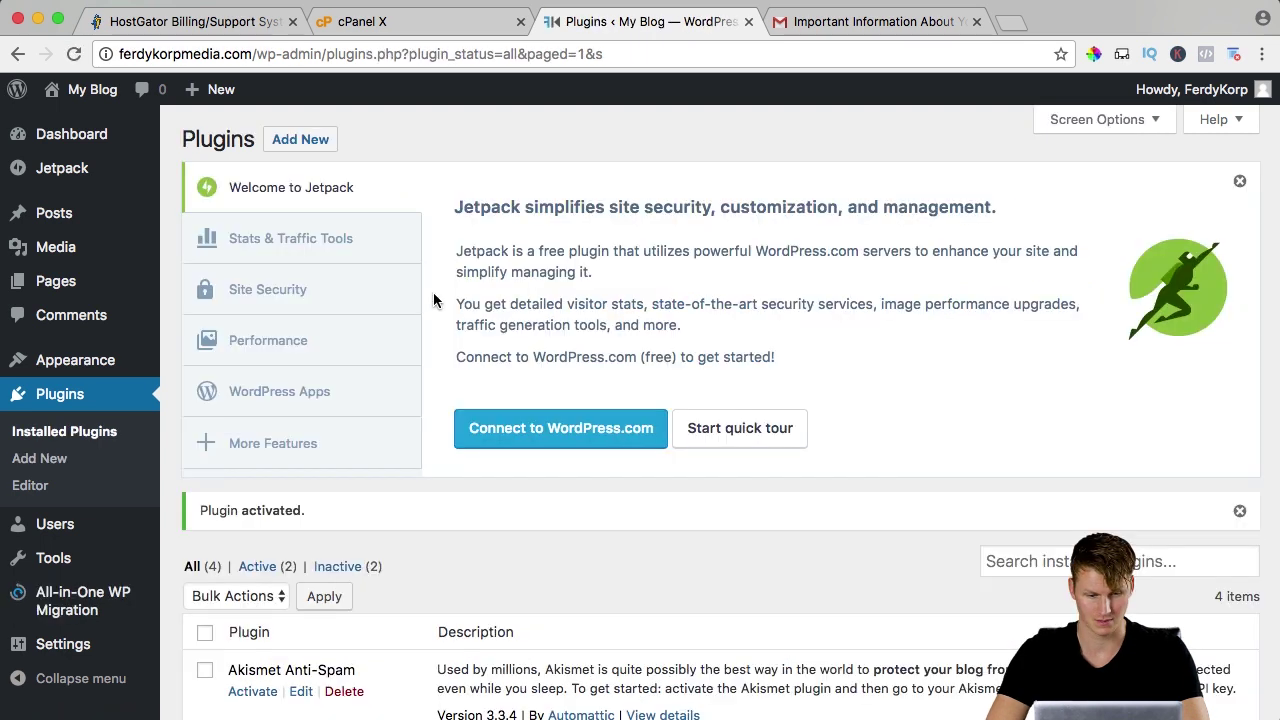
{"action": "mouse_move", "coordinate": [64, 600]}
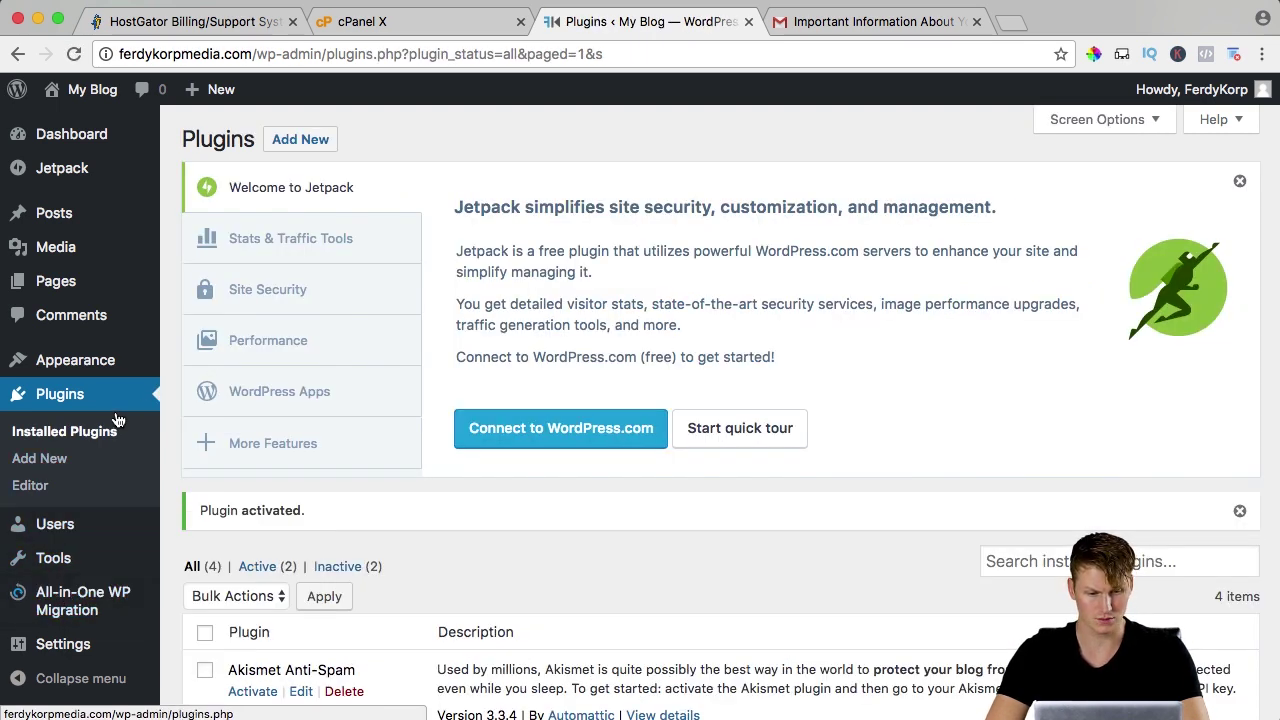
Bulk-deactivate Akismet Anti-Spam, Hello Dolly and Jetpack, leaving All-in-One WP Migration active.
{"action": "scroll", "coordinate": [218, 415], "scroll_direction": "down", "scroll_amount": 3}
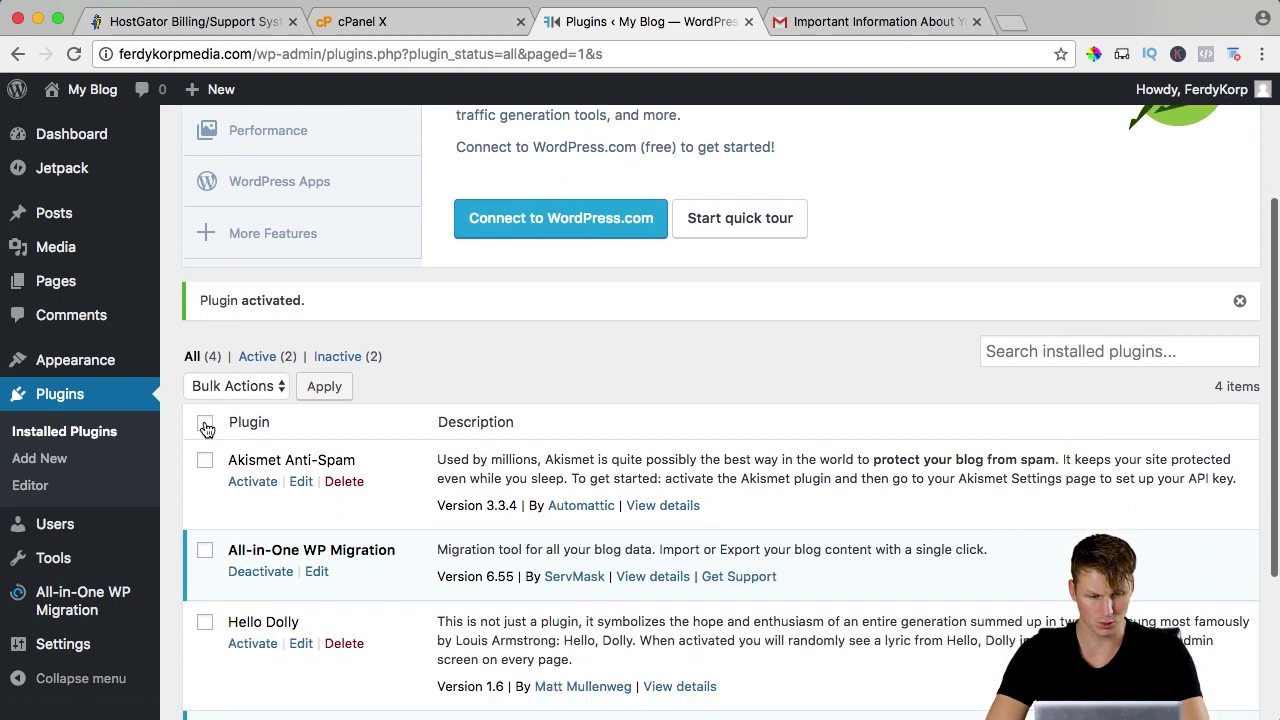
{"action": "left_click", "coordinate": [206, 428]}
{"action": "scroll", "coordinate": [210, 410], "scroll_direction": "down", "scroll_amount": 3}
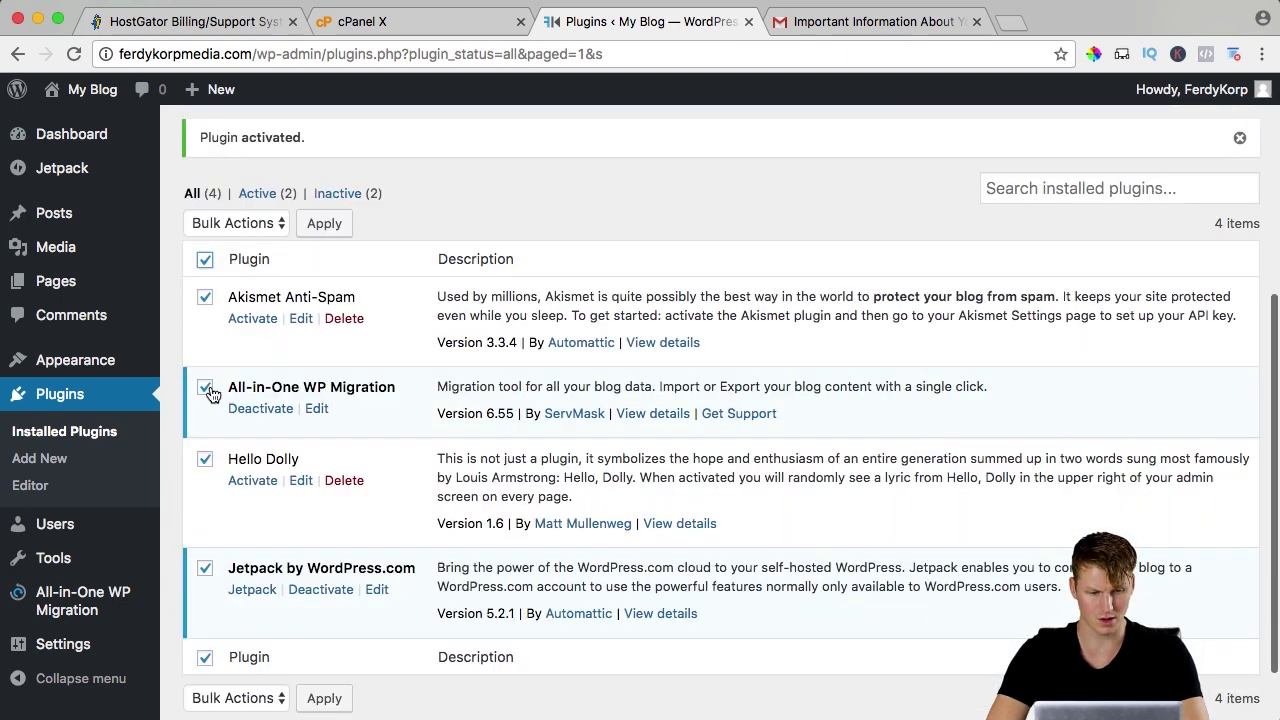
{"action": "left_click", "coordinate": [205, 389]}
{"action": "left_click", "coordinate": [227, 225]}
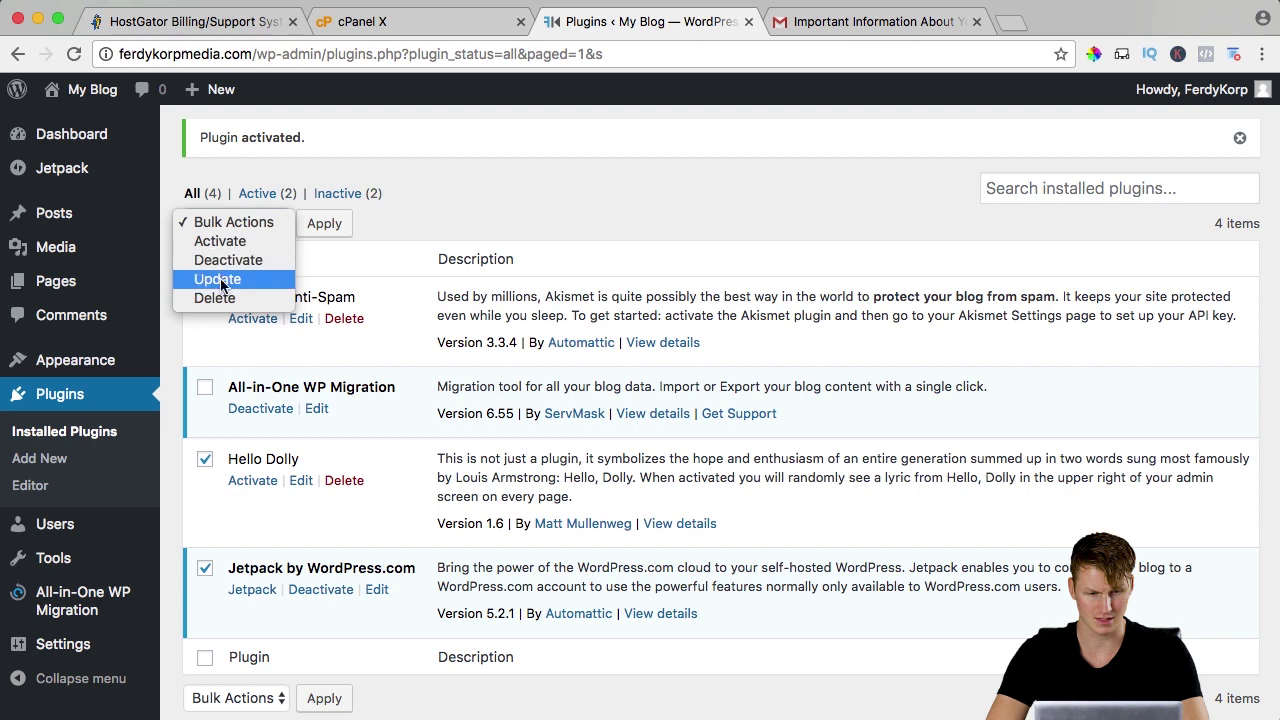
{"action": "left_click", "coordinate": [226, 262]}
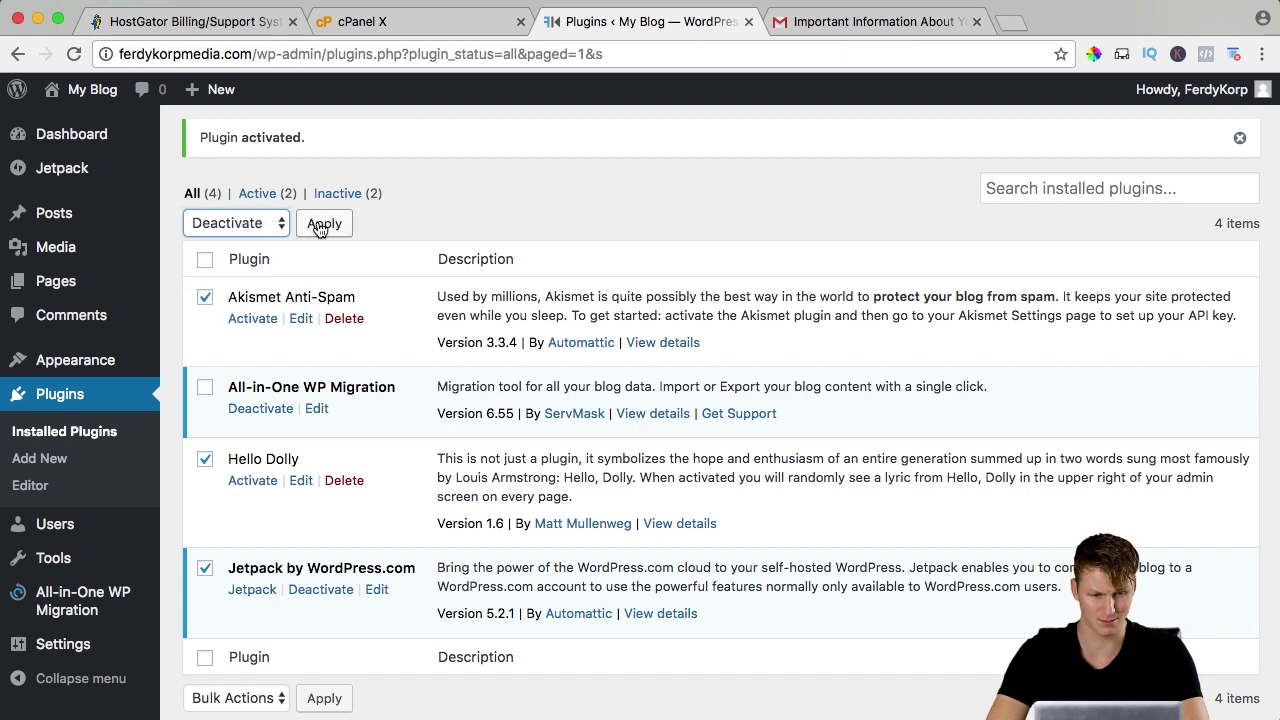
{"action": "left_click", "coordinate": [322, 224]}
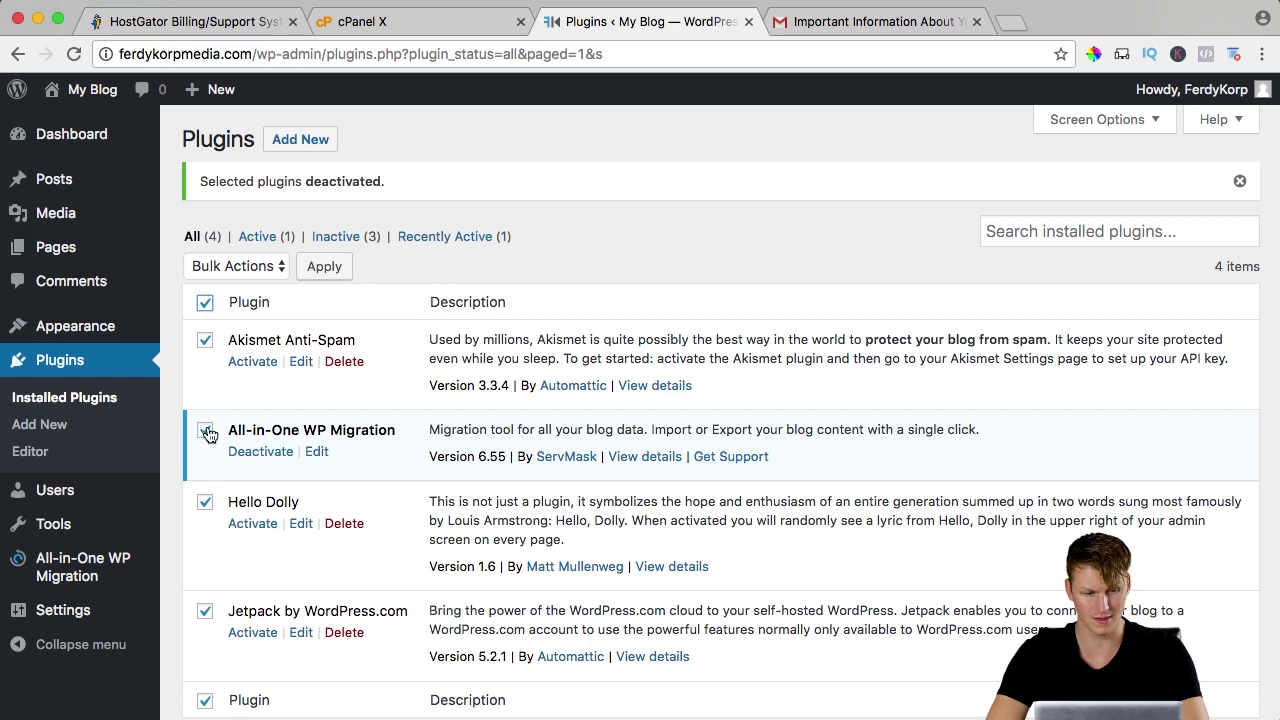
Bulk-delete the three deactivated plugins and confirm removing their data.
{"action": "left_click", "coordinate": [247, 267]}
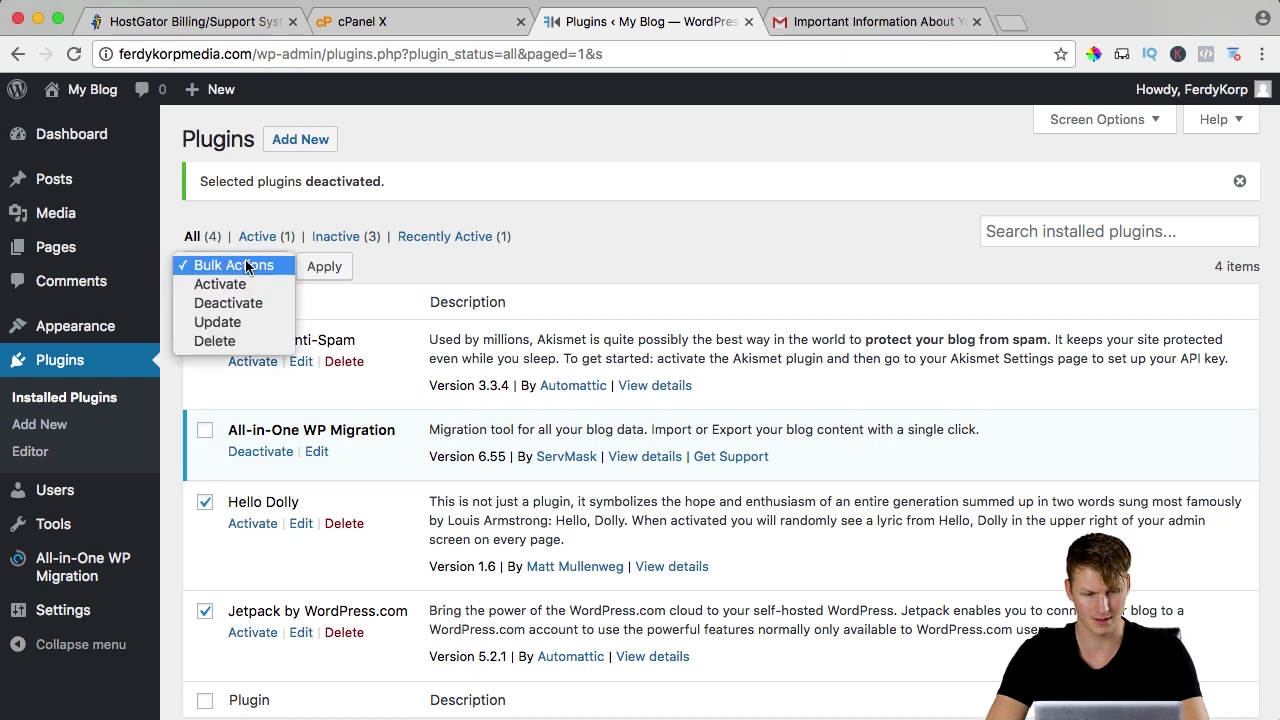
{"action": "left_click", "coordinate": [233, 343]}
{"action": "left_click", "coordinate": [322, 270]}
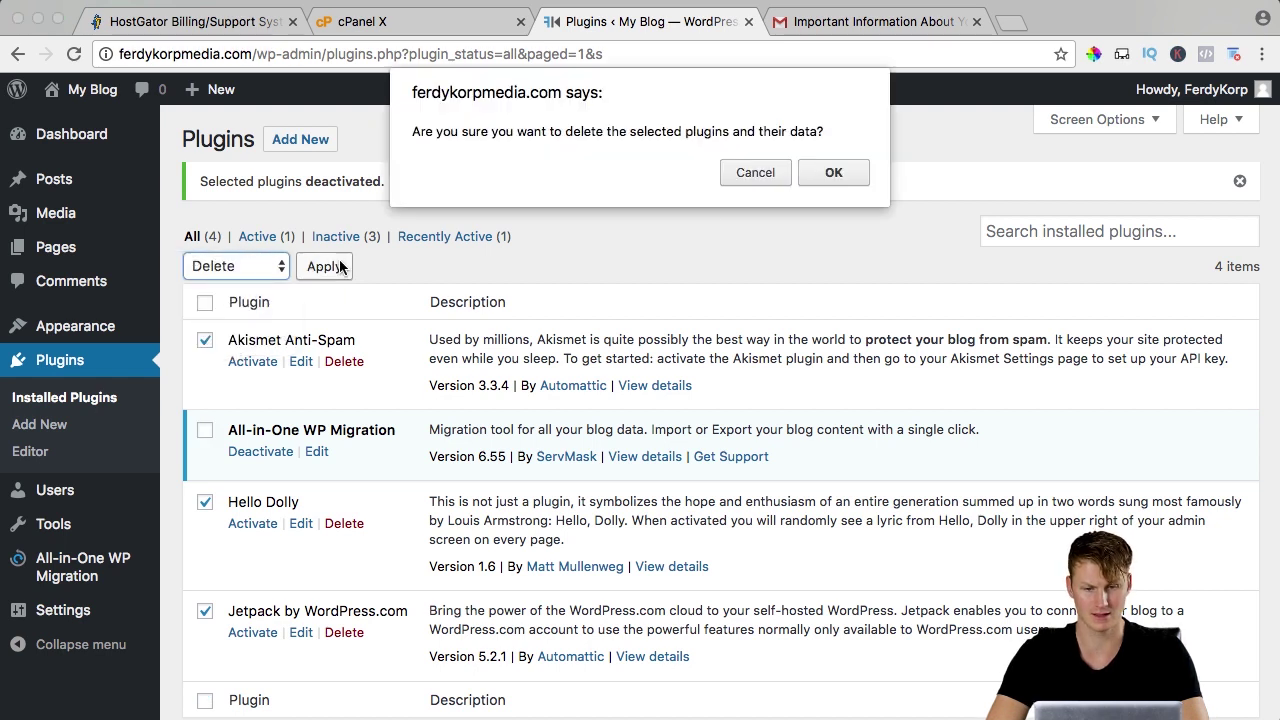
{"action": "left_click", "coordinate": [833, 173]}
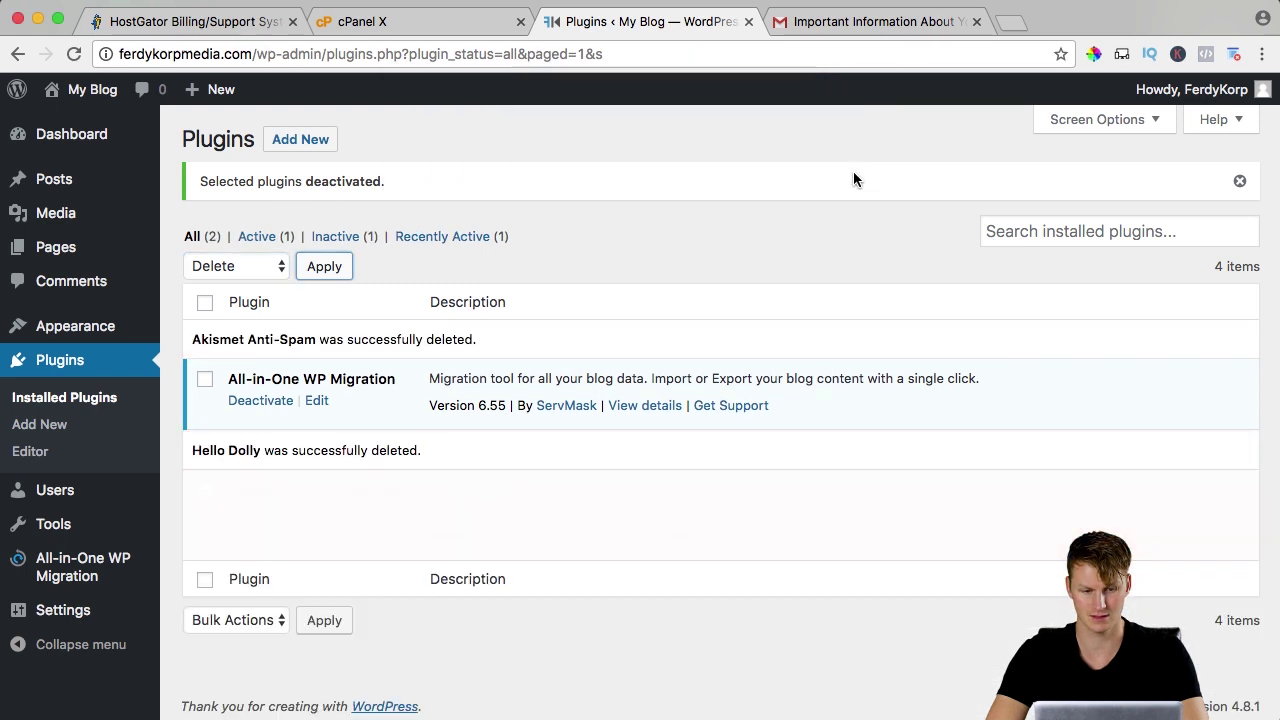
{"action": "scroll", "coordinate": [853, 172], "scroll_direction": "down", "scroll_amount": 1}
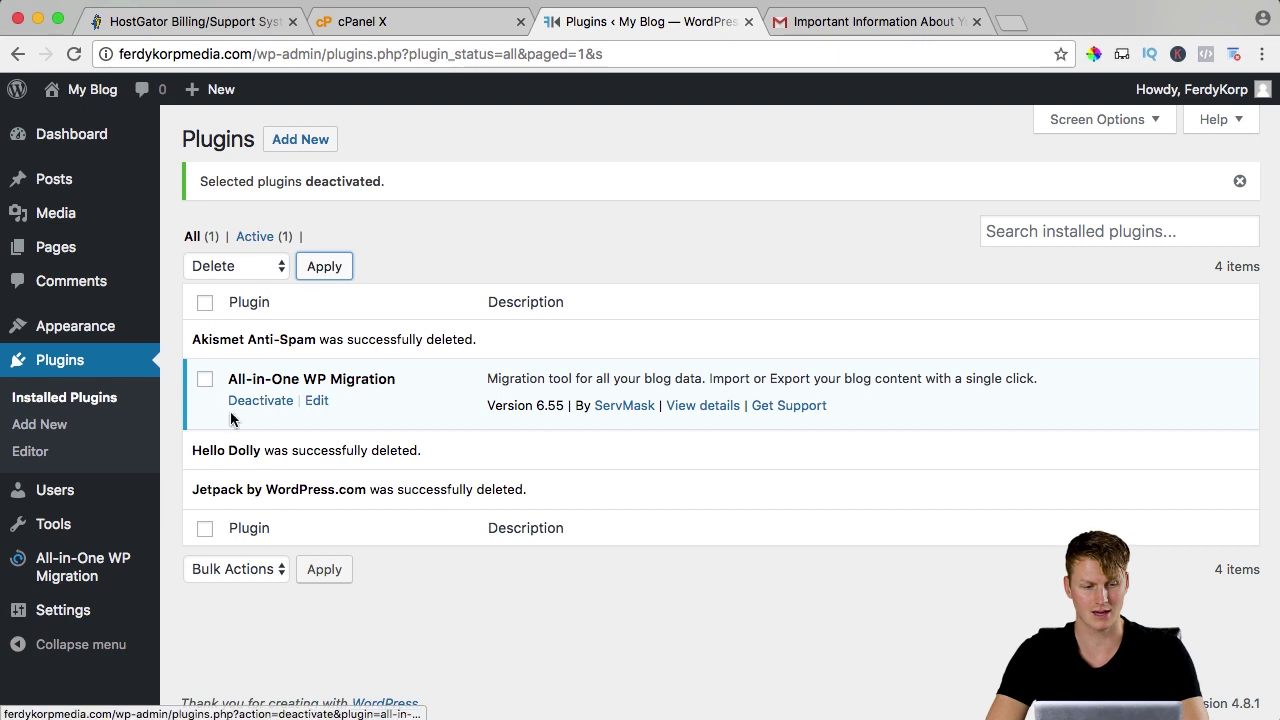
Import the ferdykorpmedia.com .wpress backup from Downloads, accepting the overwrite warning, and close the success message.
{"action": "mouse_move", "coordinate": [87, 568]}
{"action": "left_click", "coordinate": [196, 588]}
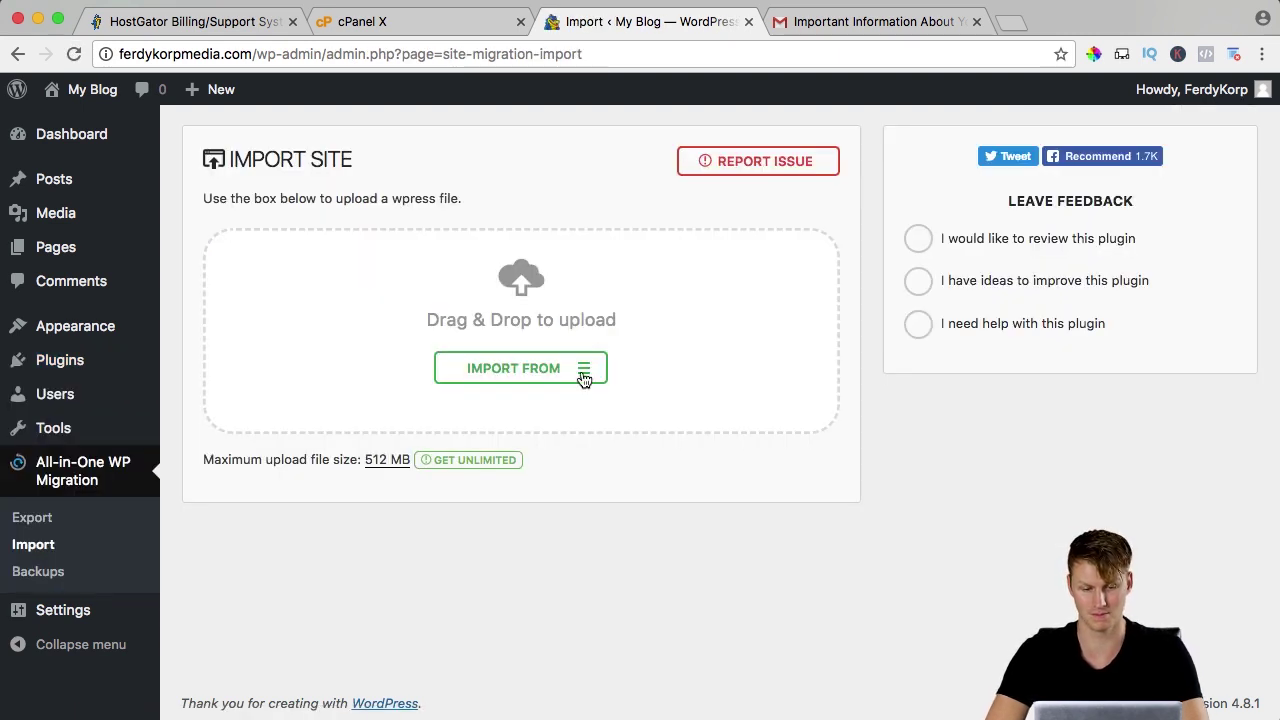
{"action": "left_click", "coordinate": [584, 378]}
{"action": "left_click", "coordinate": [487, 406]}
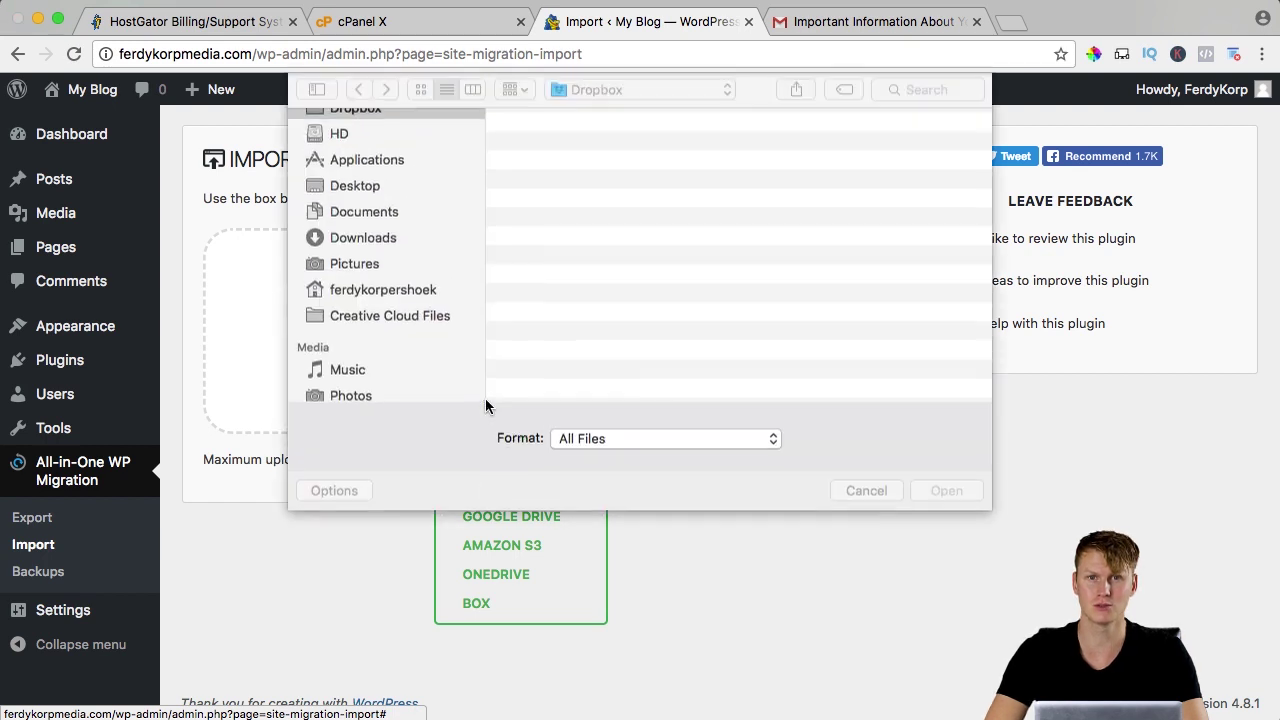
{"action": "key", "text": "super+shift+d"}
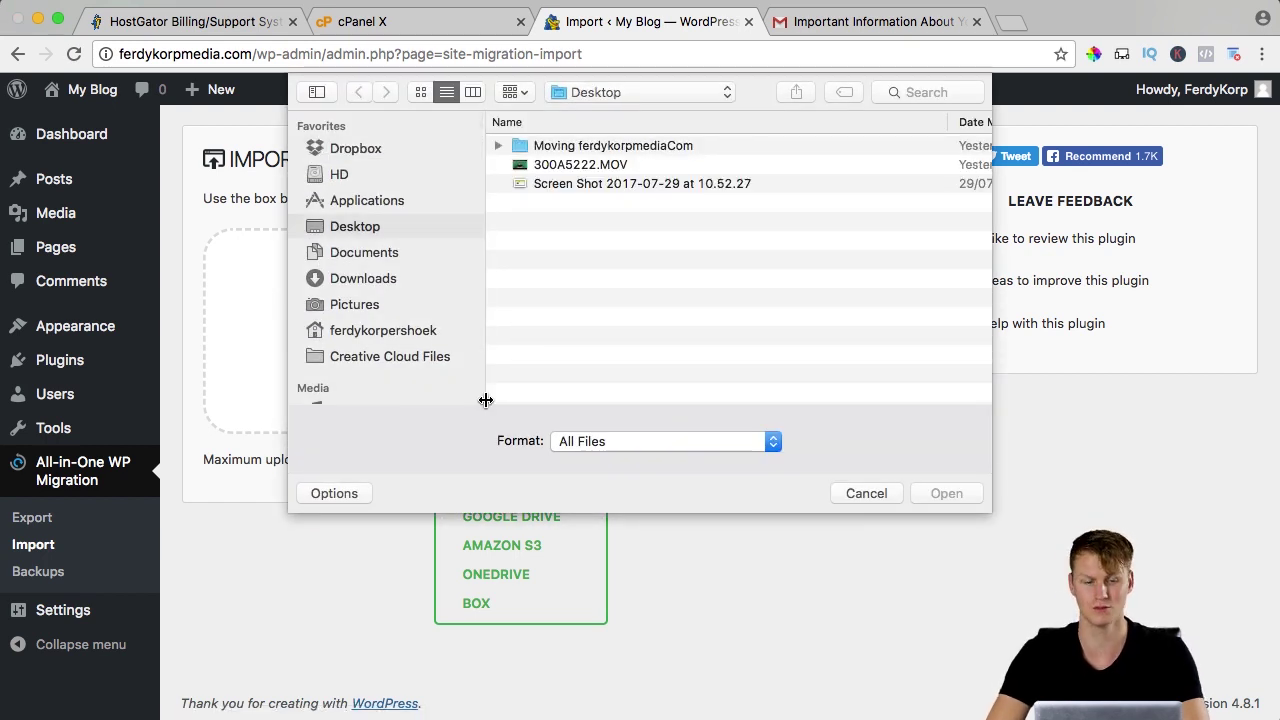
{"action": "left_click", "coordinate": [368, 278]}
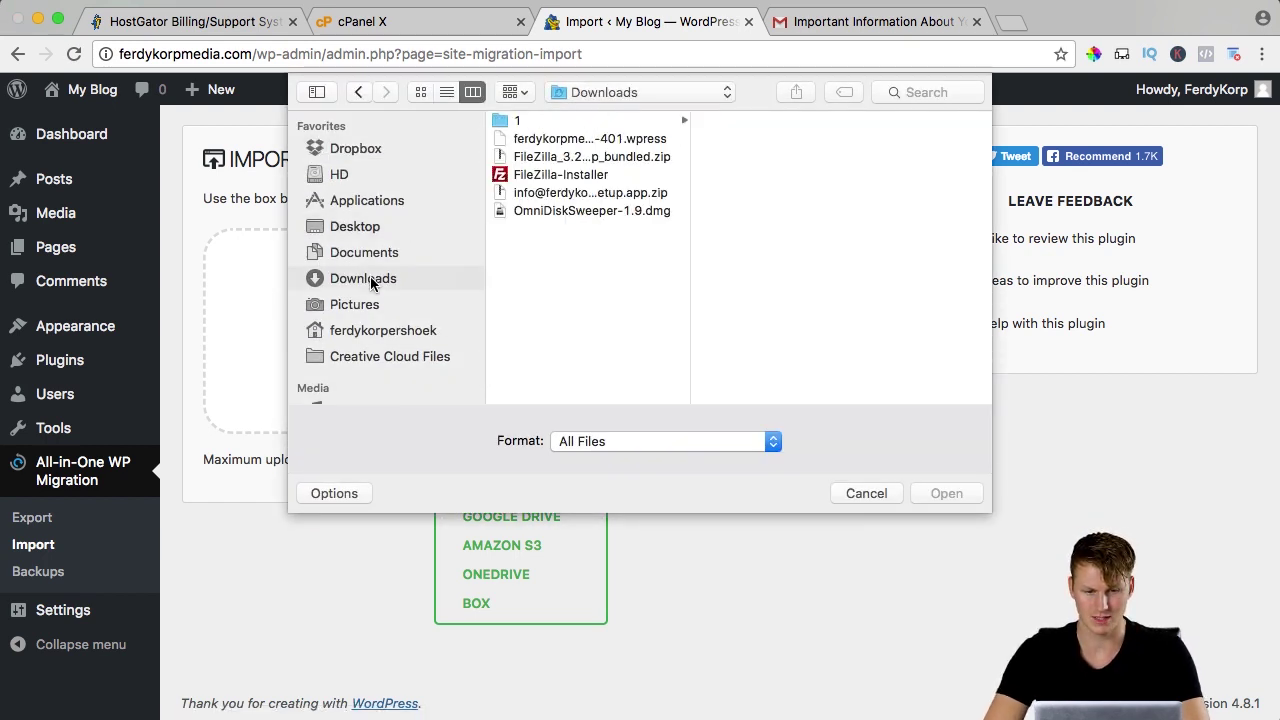
{"action": "left_click", "coordinate": [624, 141]}
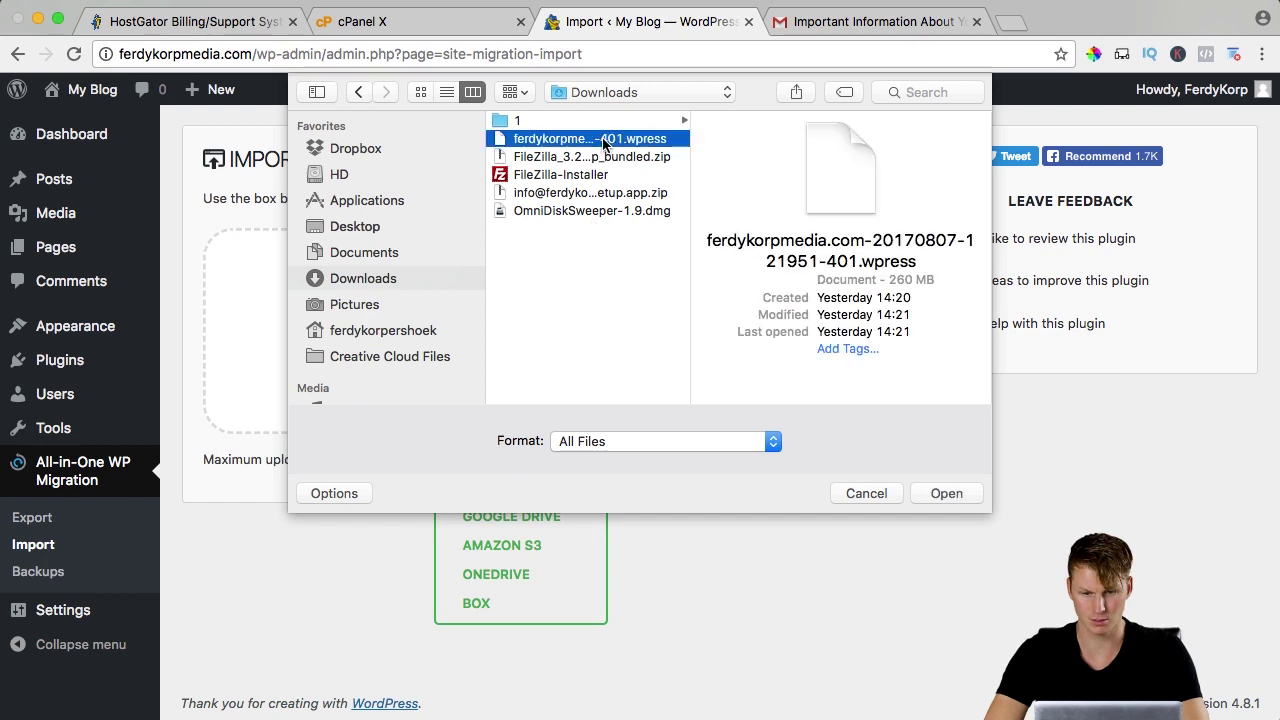
{"action": "left_click", "coordinate": [935, 488]}
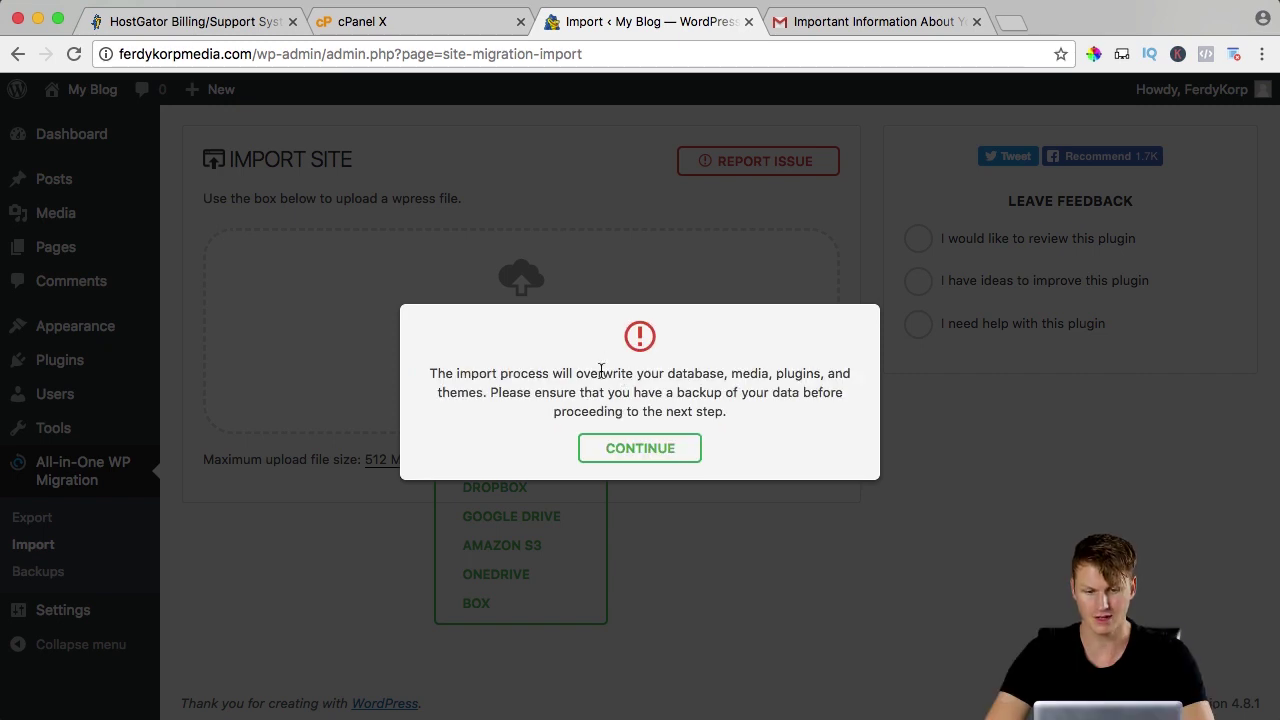
{"action": "left_click", "coordinate": [648, 451]}
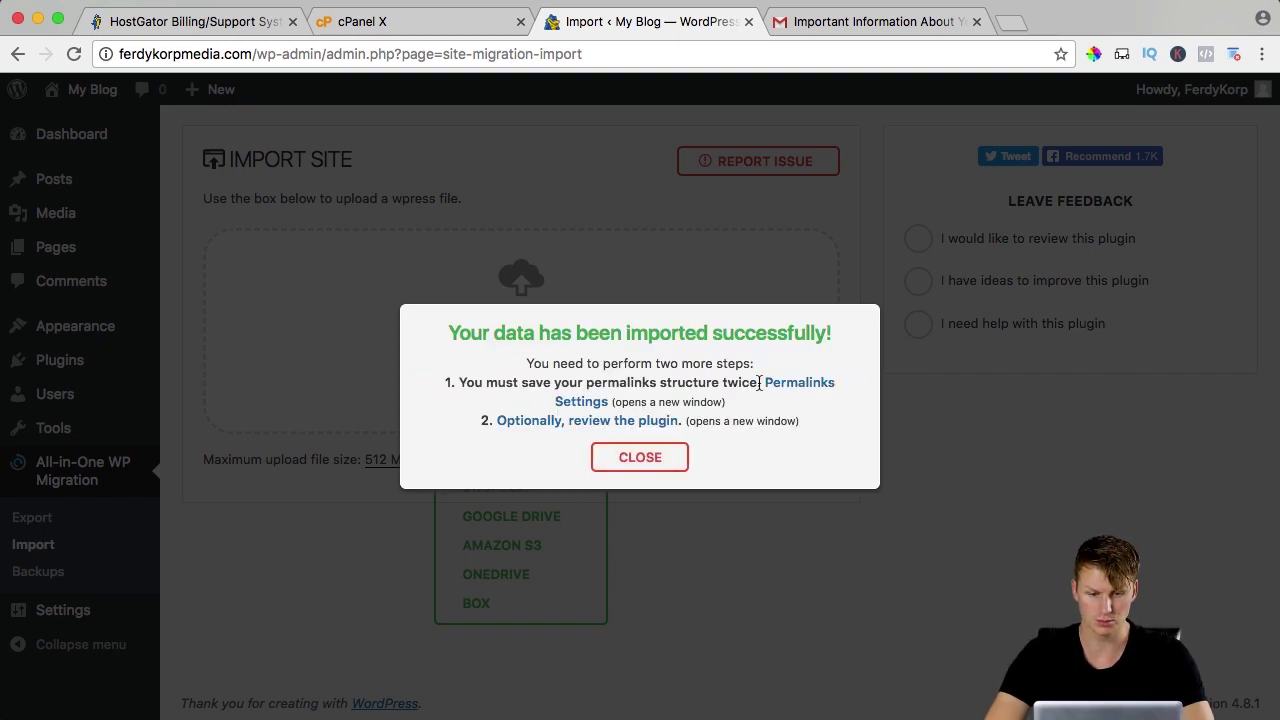
{"action": "left_click", "coordinate": [632, 459]}
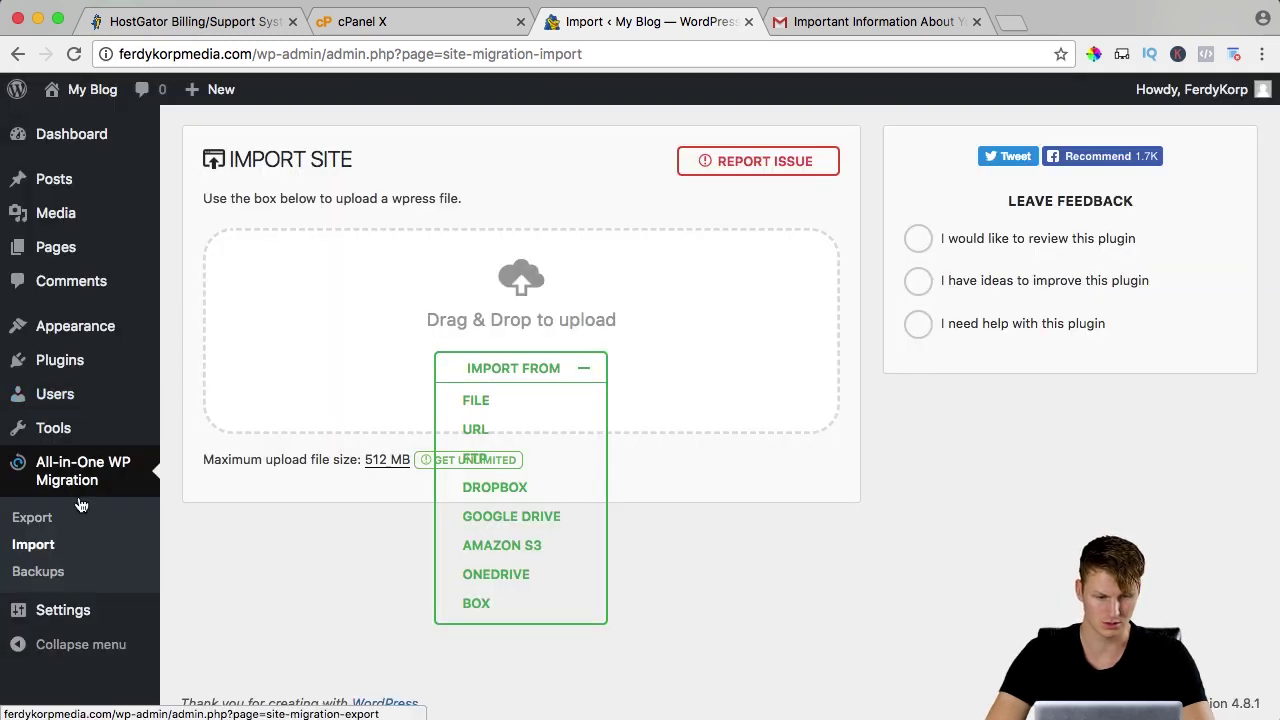
Log back into WordPress admin and save the Post name permalink structure twice under Settings > Permalinks.
{"action": "mouse_move", "coordinate": [88, 612]}
{"action": "left_click", "coordinate": [208, 623]}
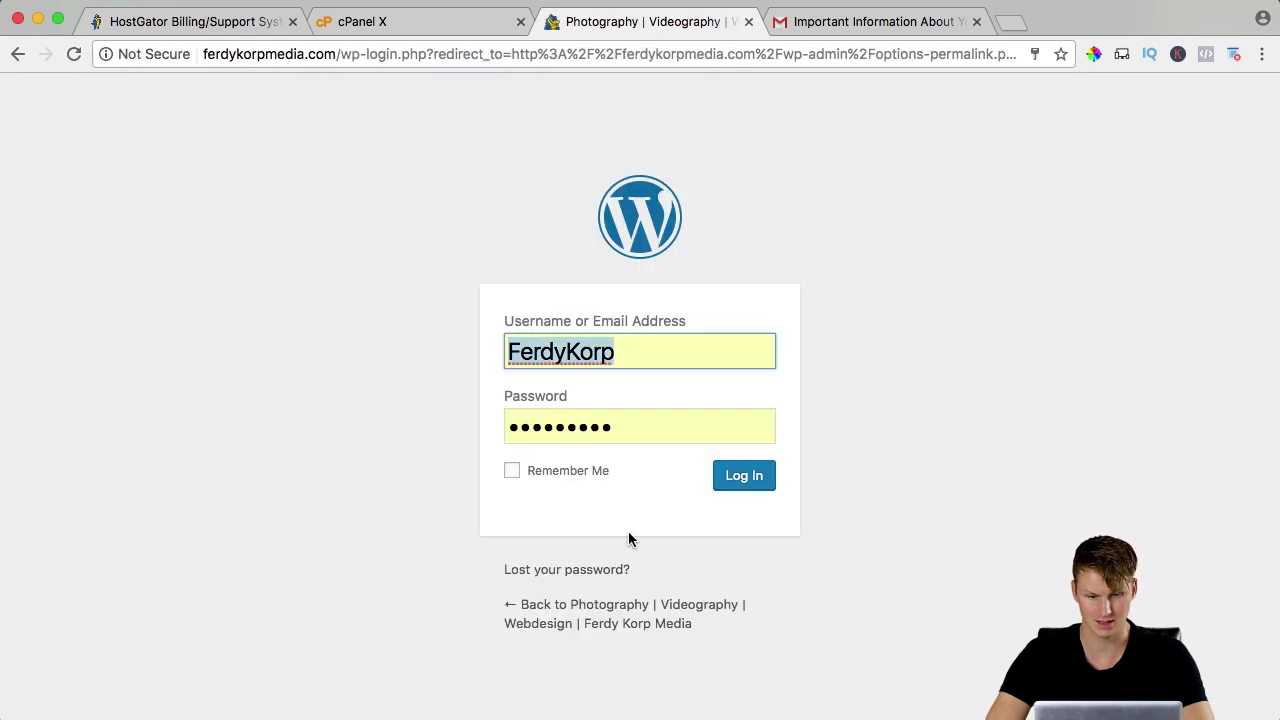
{"action": "left_click", "coordinate": [760, 484]}
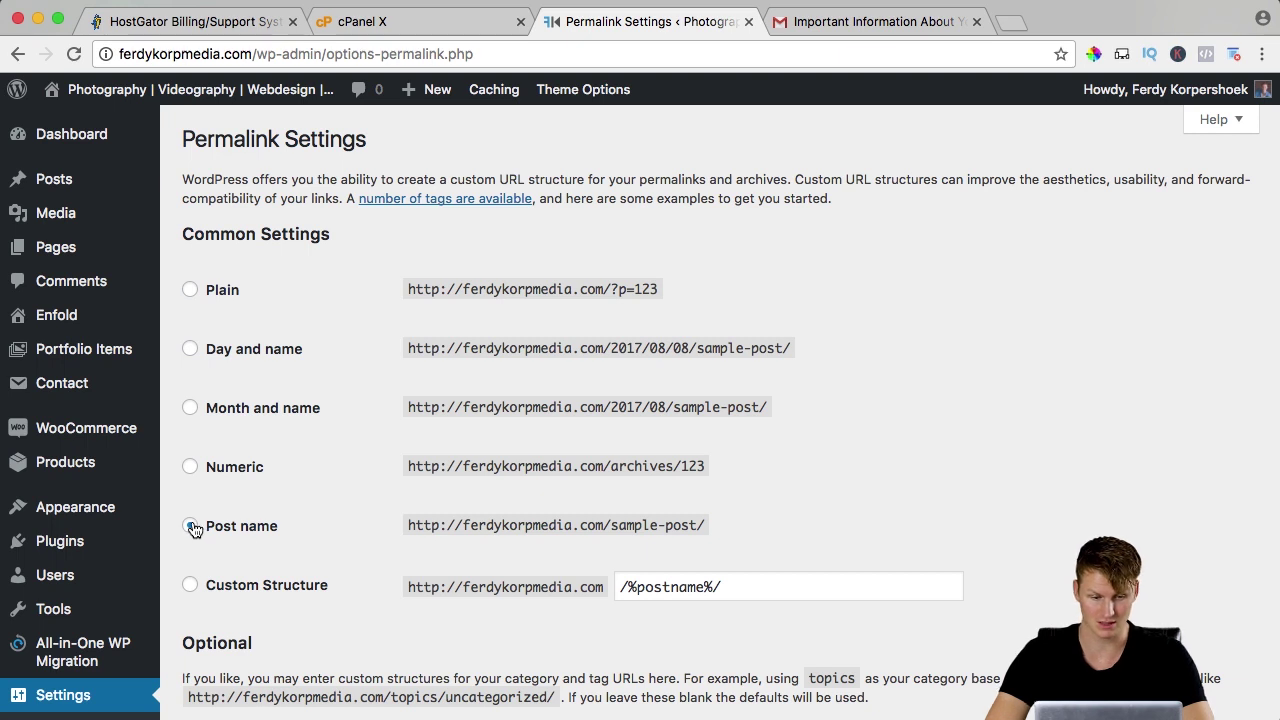
{"action": "scroll", "coordinate": [315, 500], "scroll_direction": "down", "scroll_amount": 10}
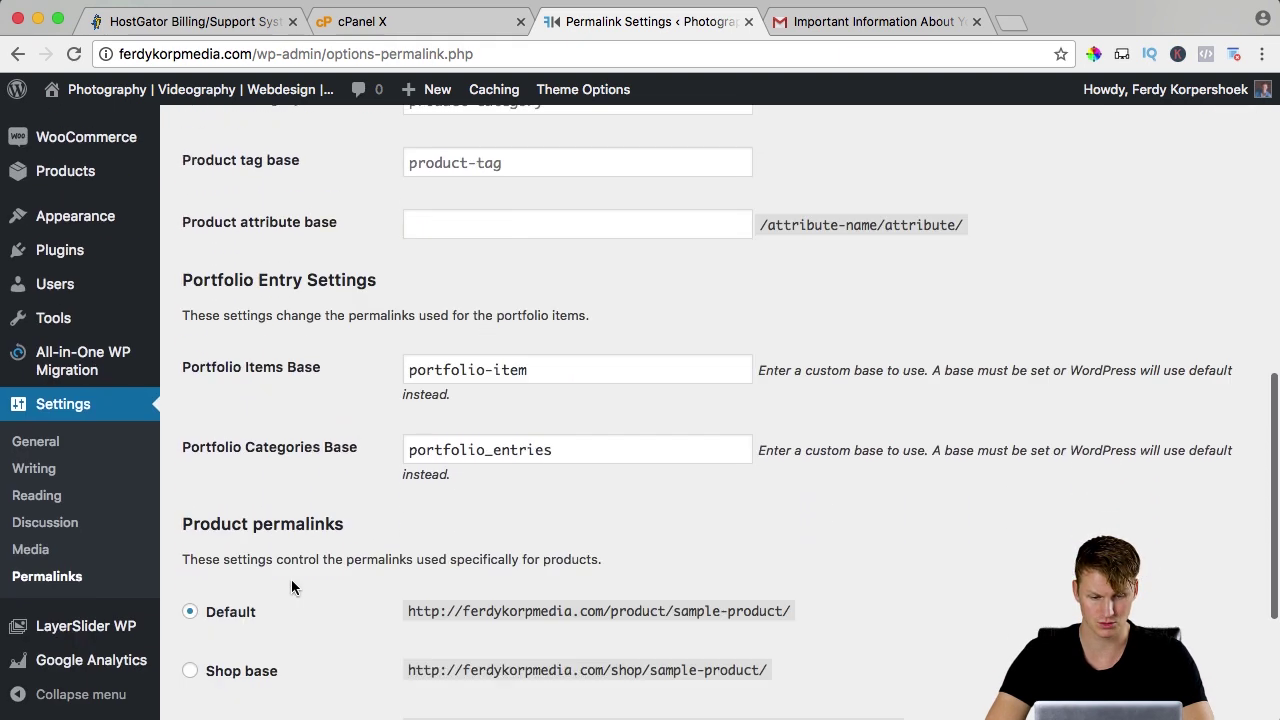
{"action": "left_click", "coordinate": [238, 618]}
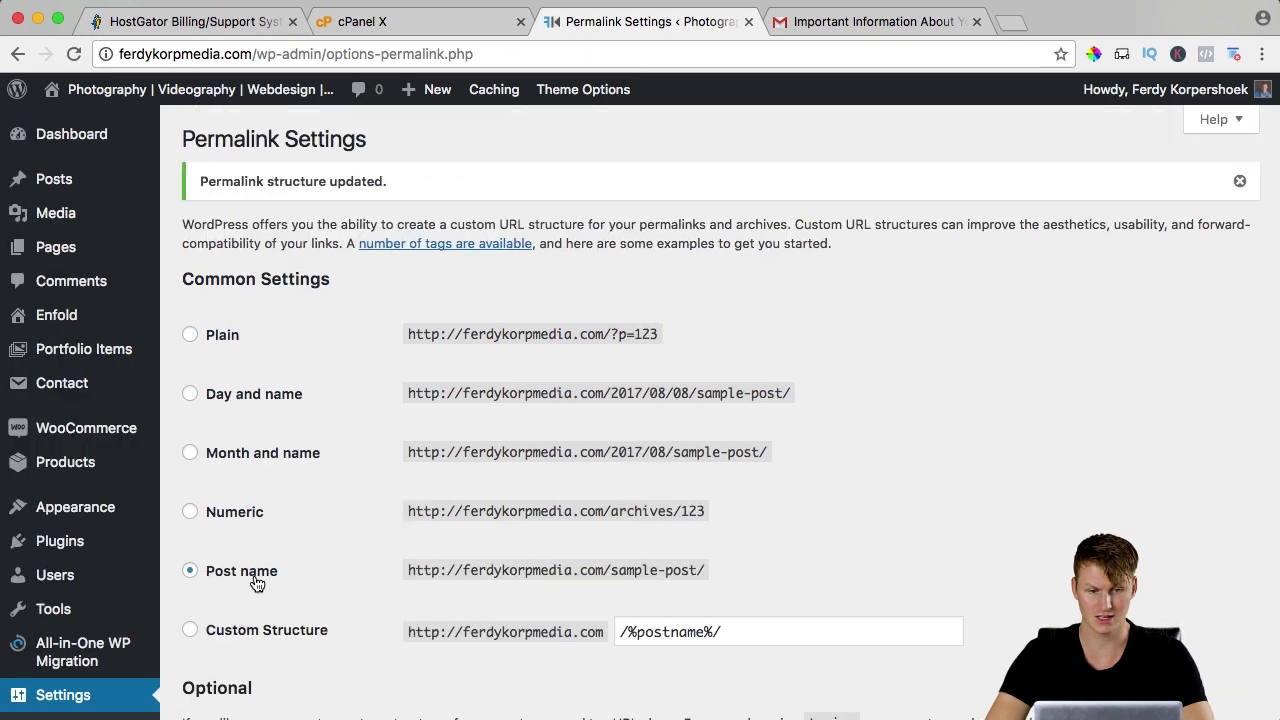
{"action": "scroll", "coordinate": [256, 582], "scroll_direction": "down", "scroll_amount": 10}
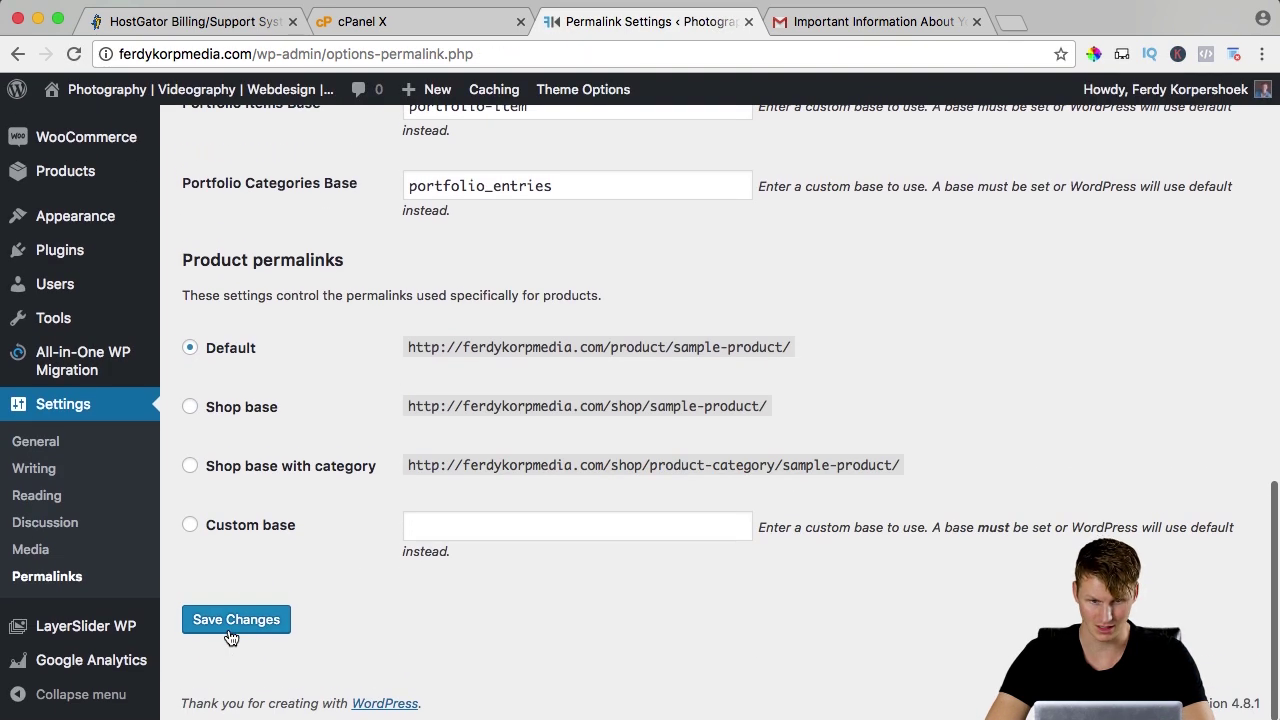
{"action": "left_click", "coordinate": [231, 636]}
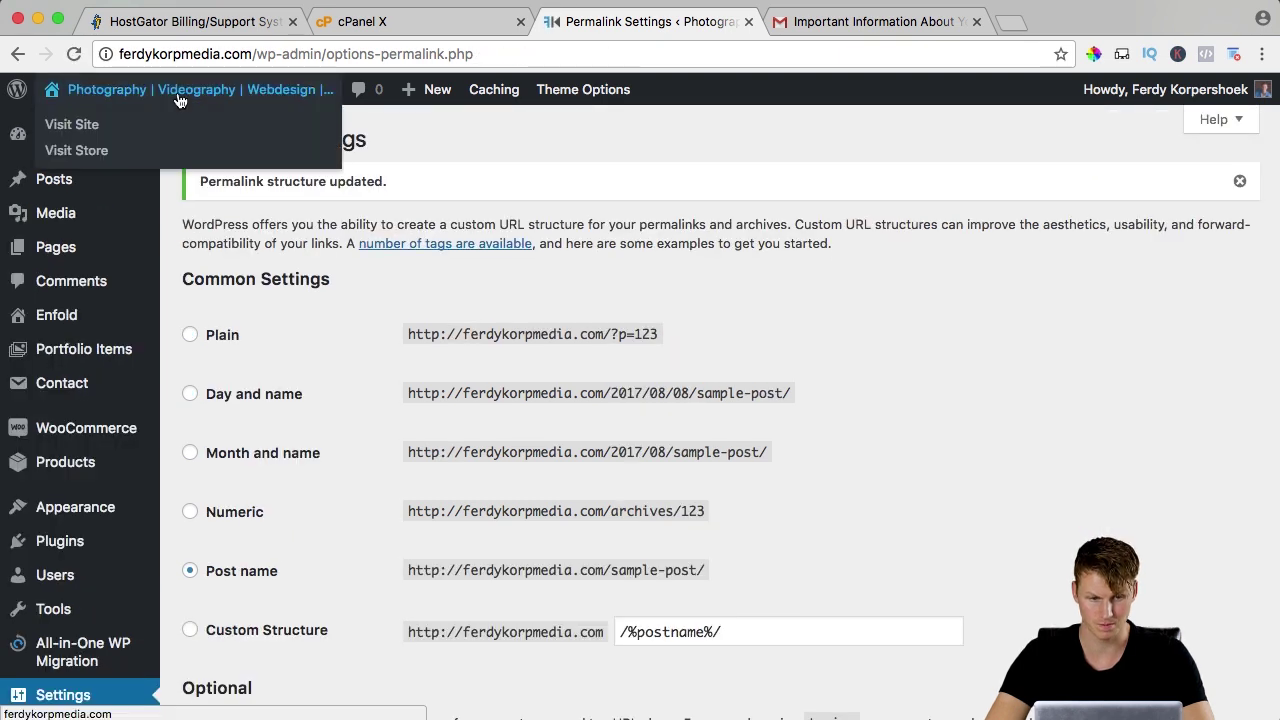
Visit the live ferdykorpmedia.com site, check its About Us page, and return to the home page.
{"action": "left_click", "coordinate": [180, 100]}
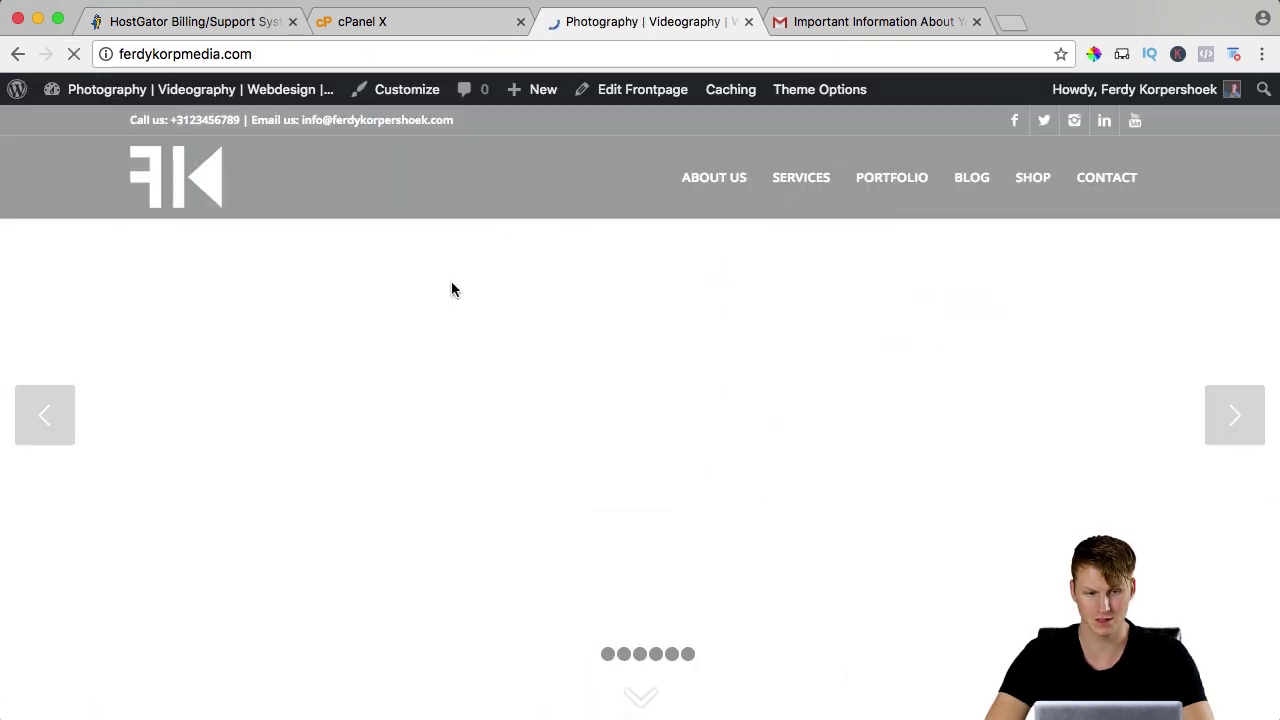
{"action": "scroll", "coordinate": [451, 282], "scroll_direction": "down", "scroll_amount": 6}
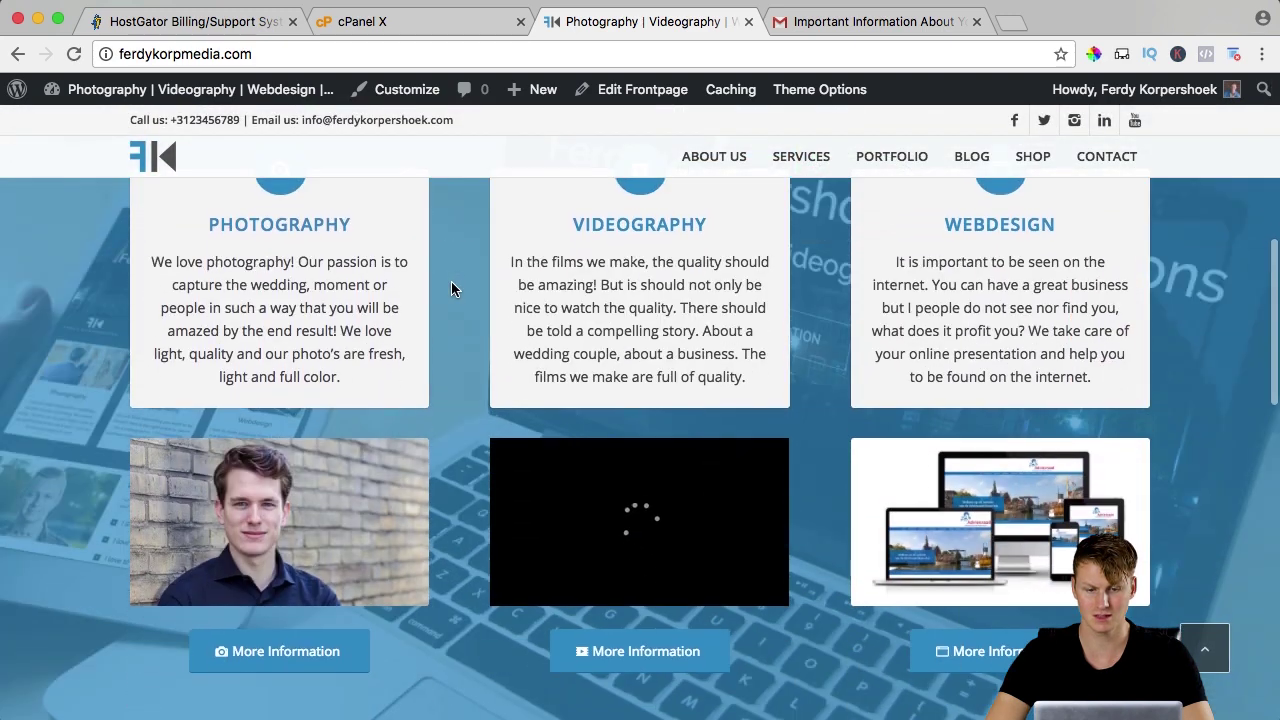
{"action": "scroll", "coordinate": [451, 289], "scroll_direction": "down", "scroll_amount": 2}
{"action": "scroll", "coordinate": [451, 289], "scroll_direction": "up", "scroll_amount": 10}
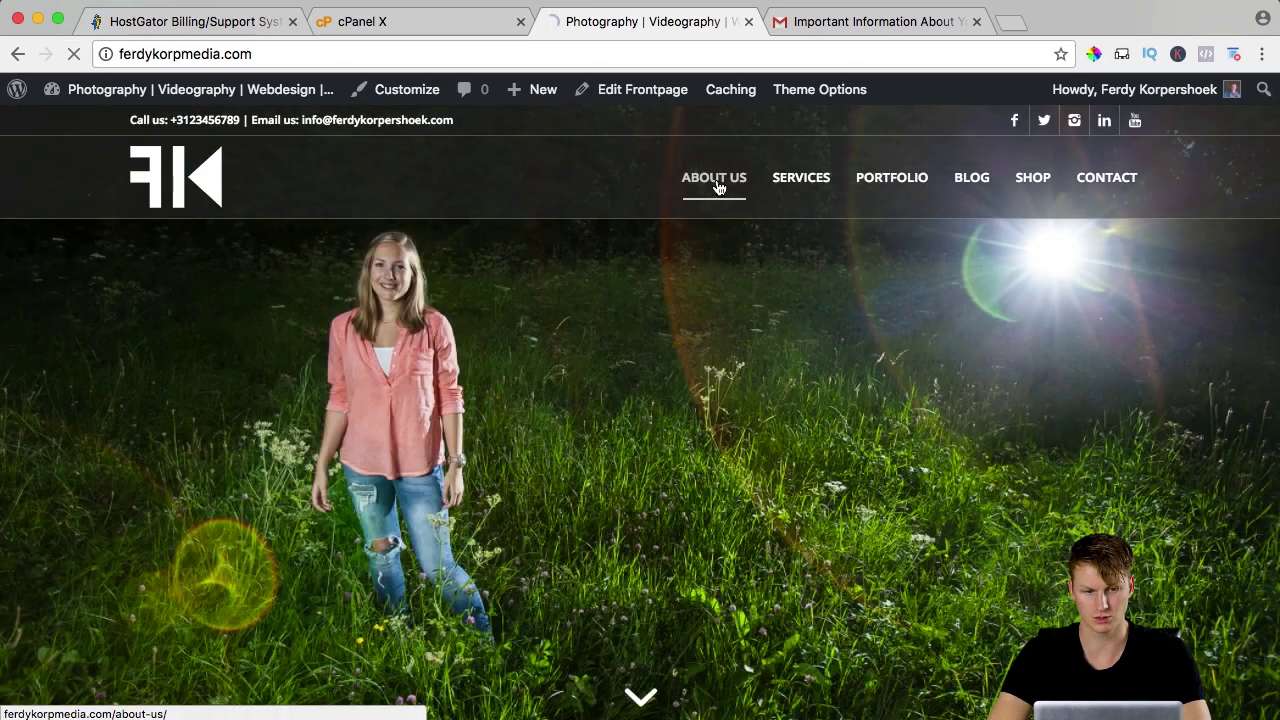
{"action": "left_click", "coordinate": [716, 180]}
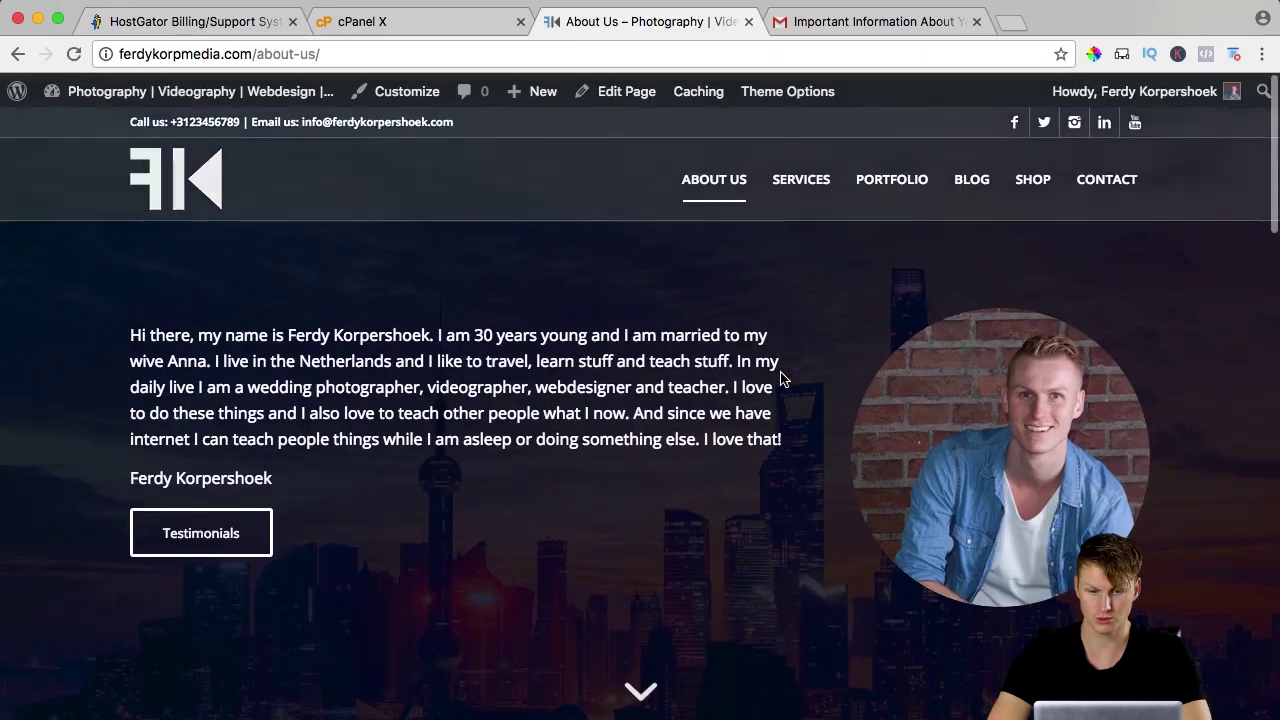
{"action": "key", "text": "super+bracketleft"}
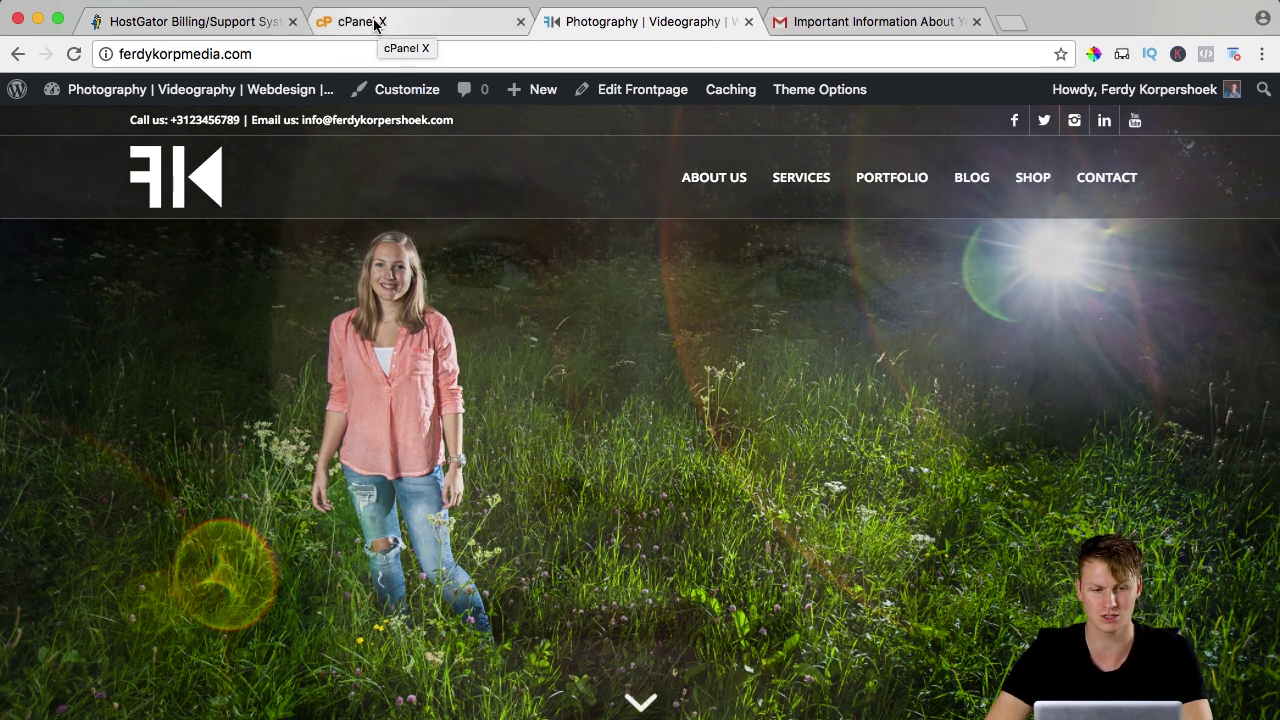
Enter cPanel from the SiteGround User Area and open Email Accounts for ferdykorpmedia.com.
{"action": "left_click", "coordinate": [376, 23]}
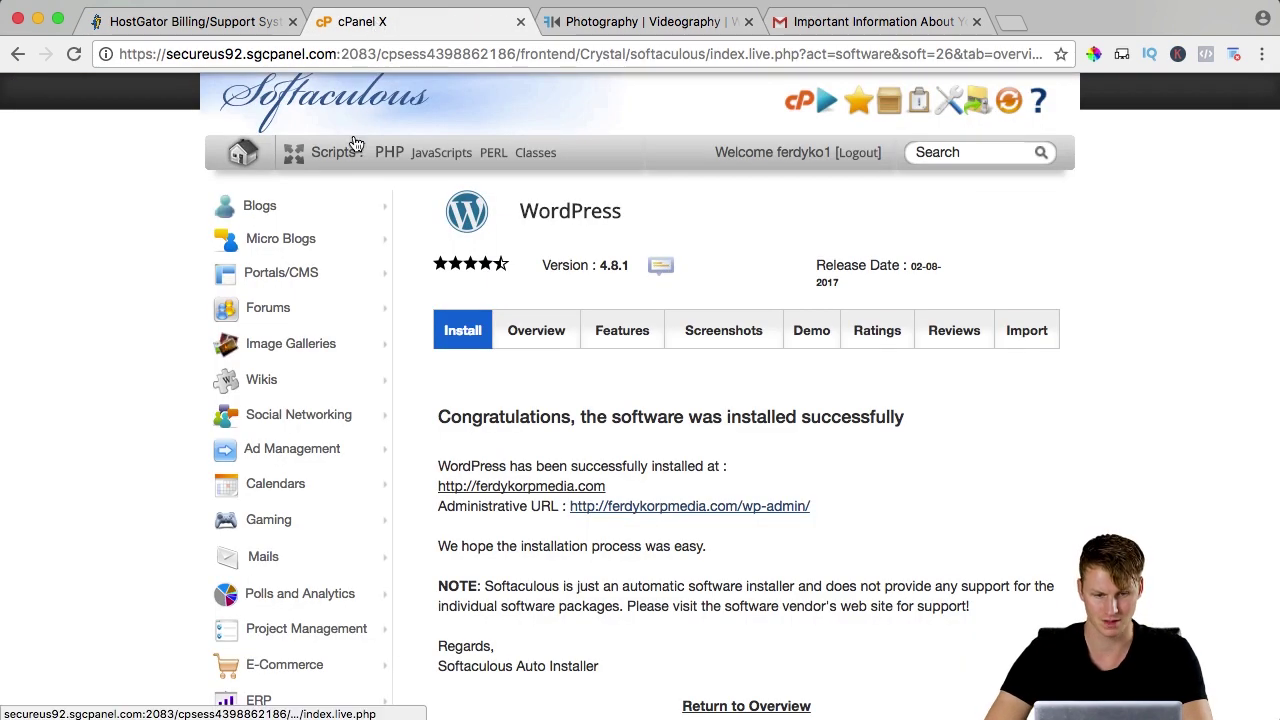
{"action": "scroll", "coordinate": [487, 145], "scroll_direction": "up", "scroll_amount": 3}
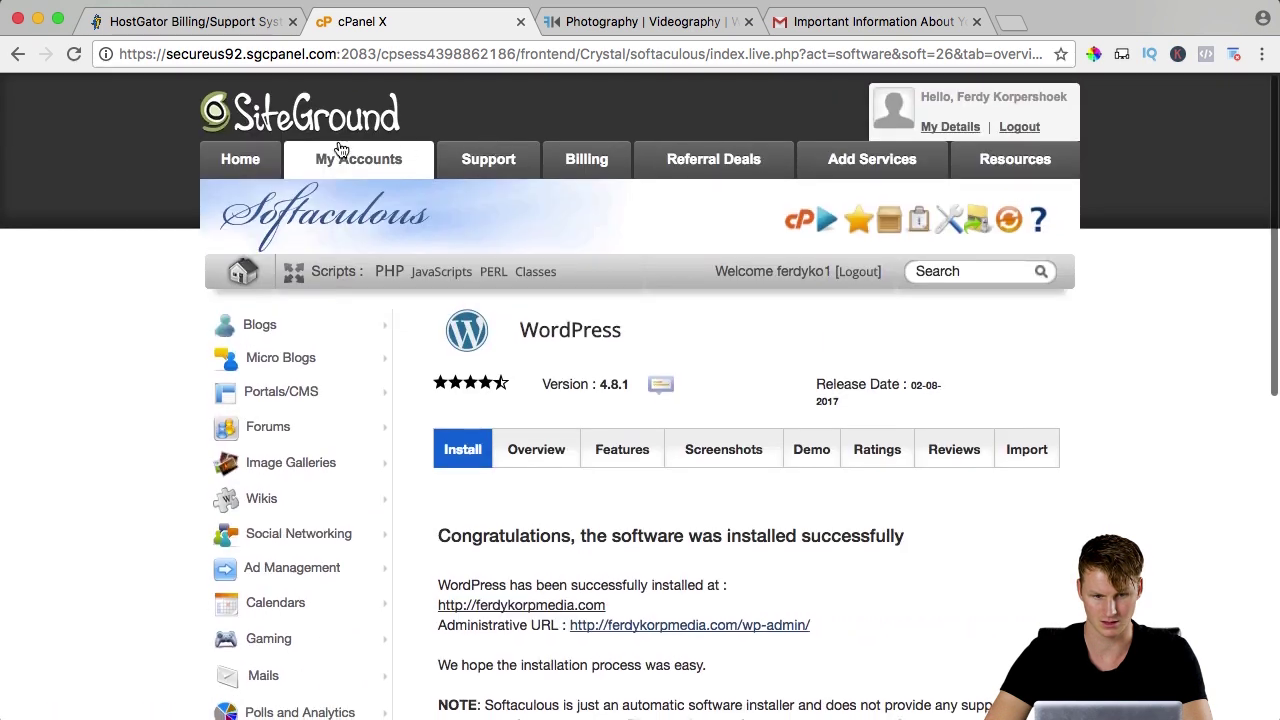
{"action": "left_click", "coordinate": [357, 165]}
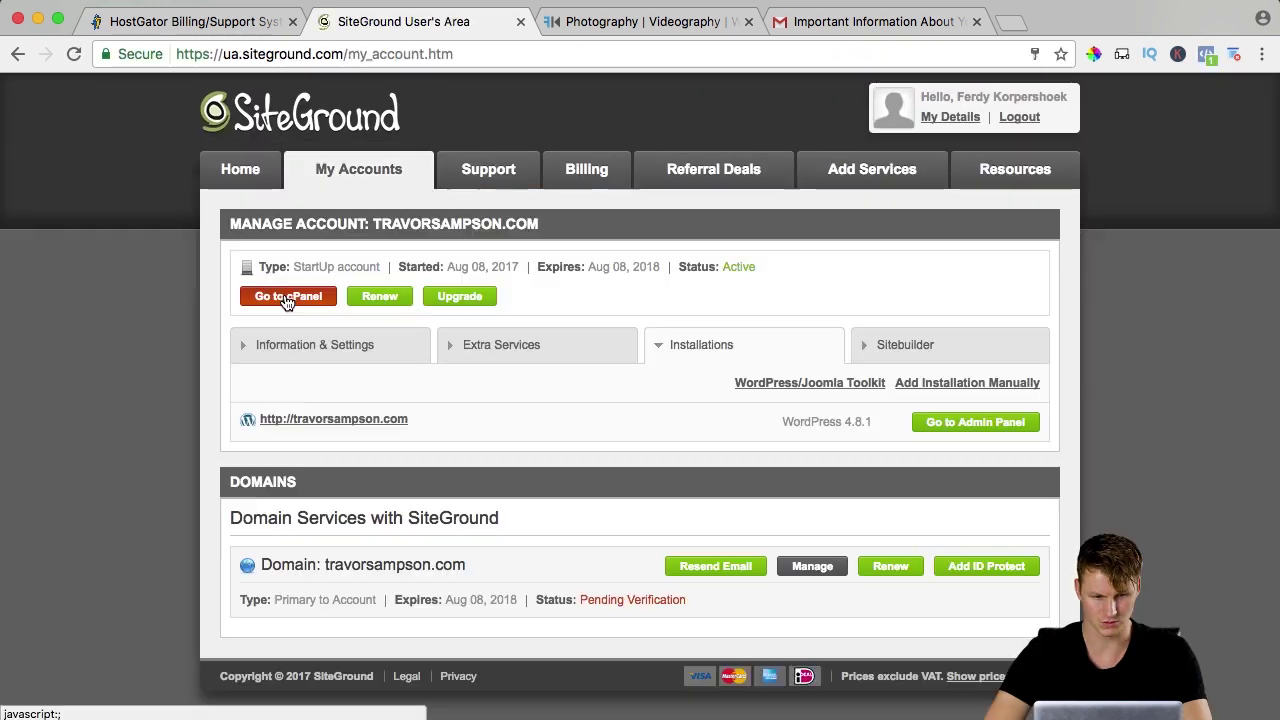
{"action": "left_click", "coordinate": [286, 298]}
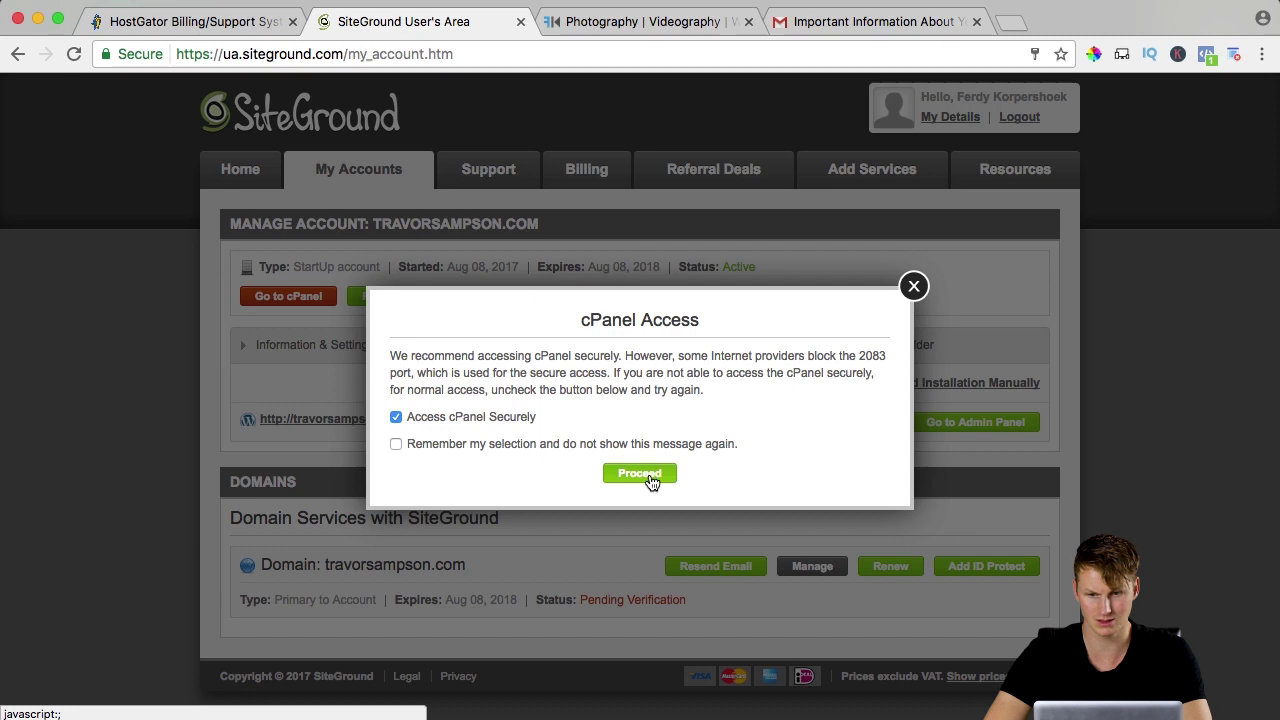
{"action": "left_click", "coordinate": [648, 478]}
{"action": "scroll", "coordinate": [595, 344], "scroll_direction": "down", "scroll_amount": 10}
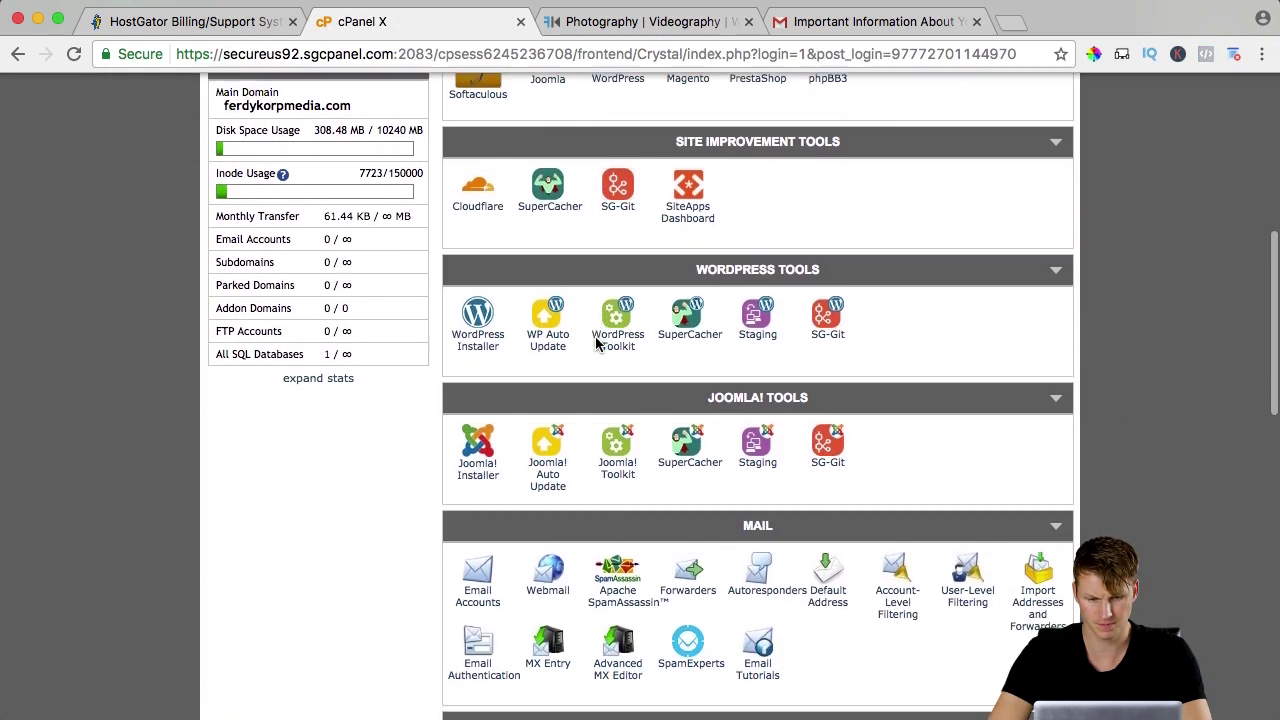
{"action": "left_click", "coordinate": [480, 362]}
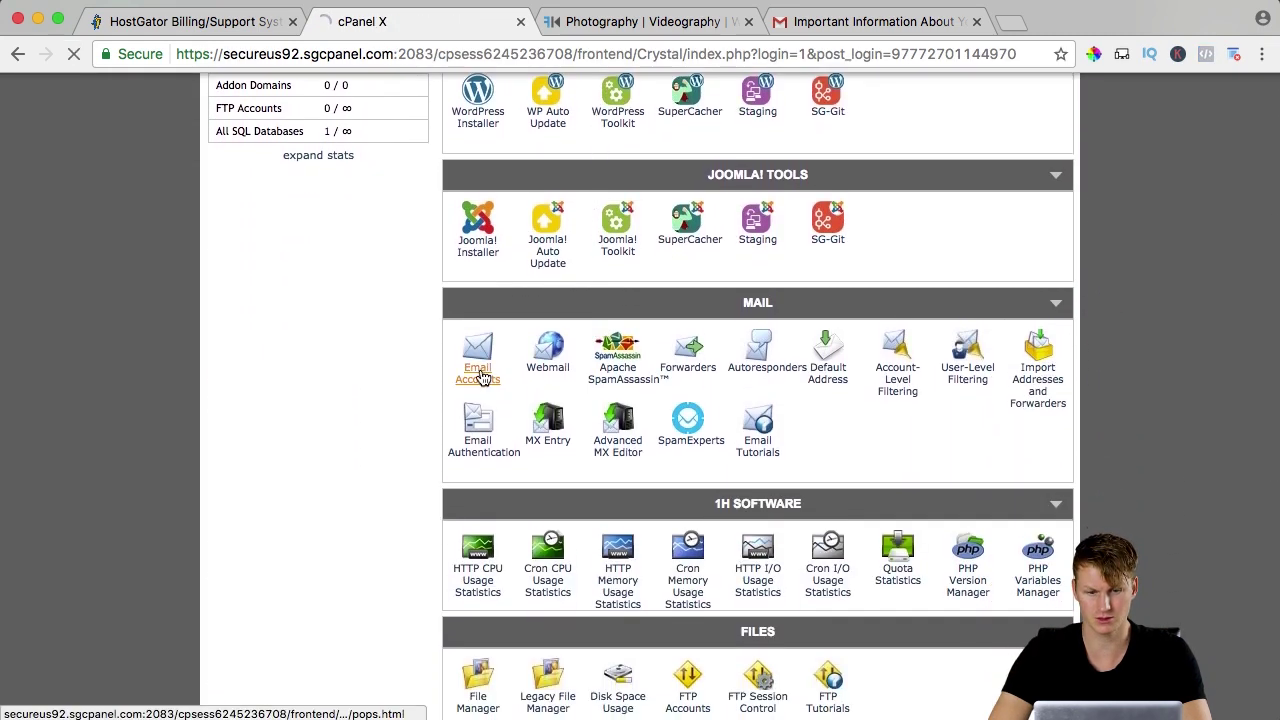
Create the info mailbox with a confirmed strong password and a 1000 MB quota.
{"action": "left_click", "coordinate": [524, 347]}
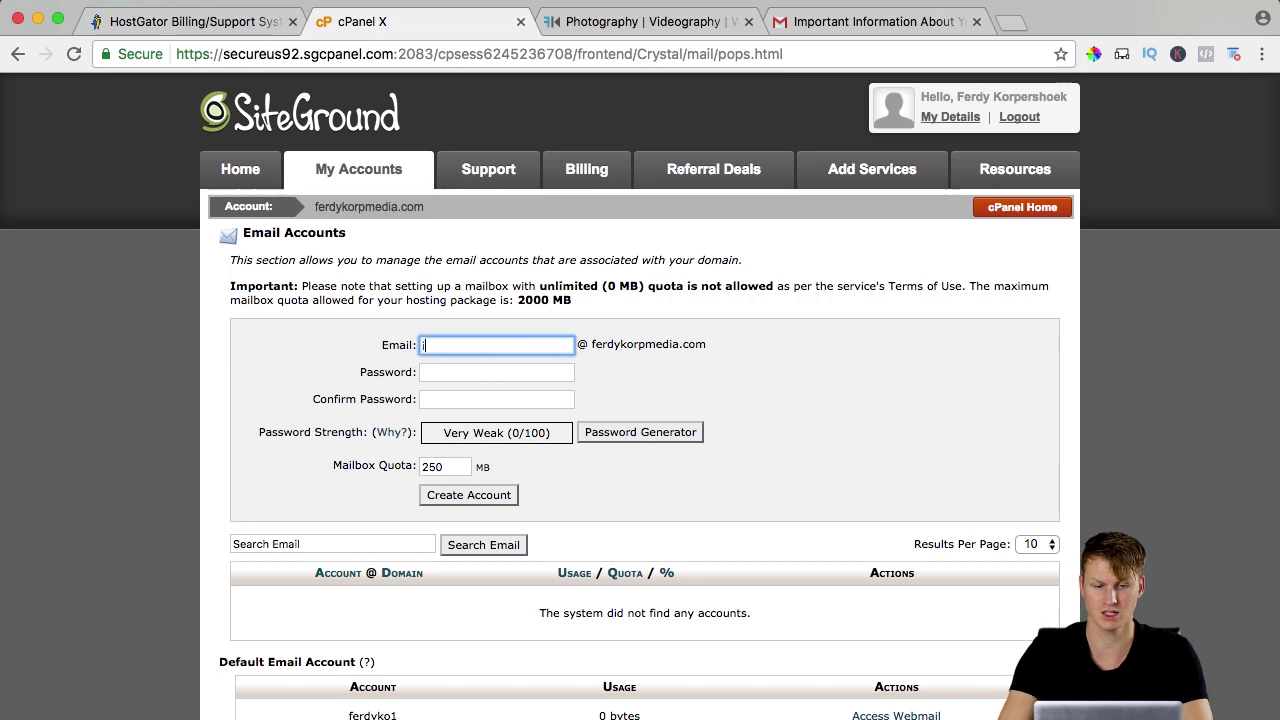
{"action": "key", "text": "Tab"}
{"action": "key", "text": "Tab"}
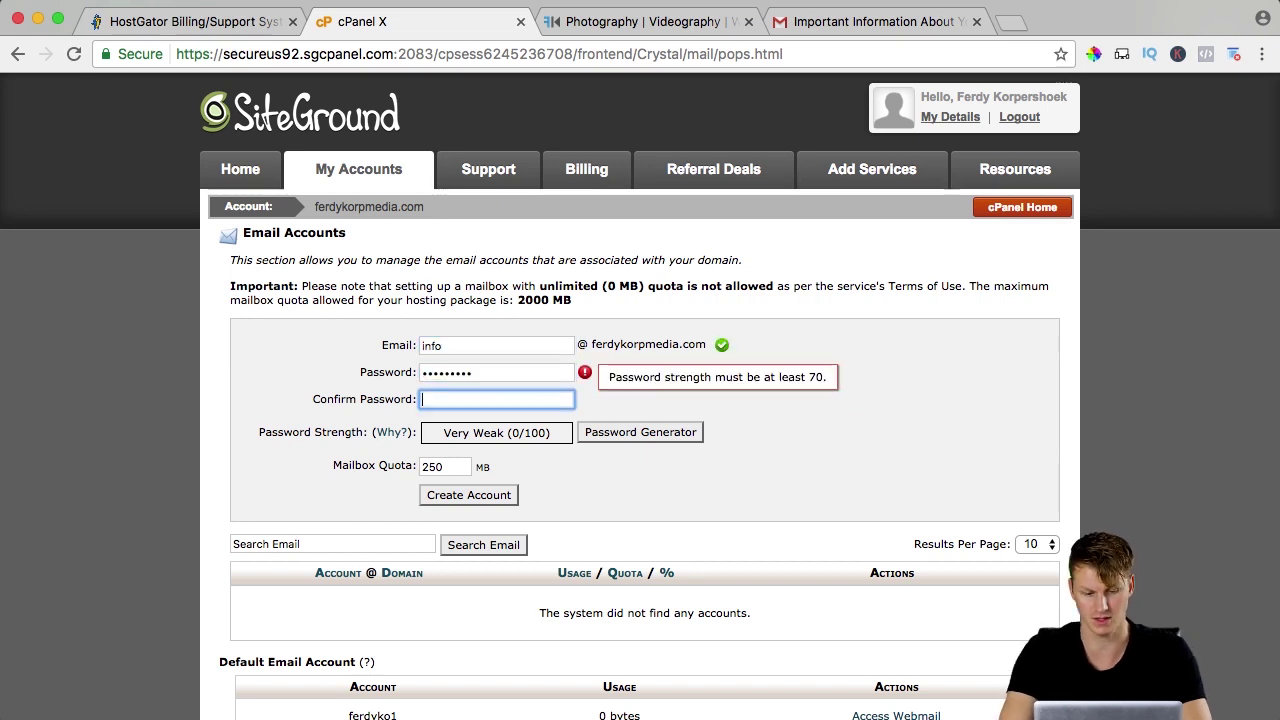
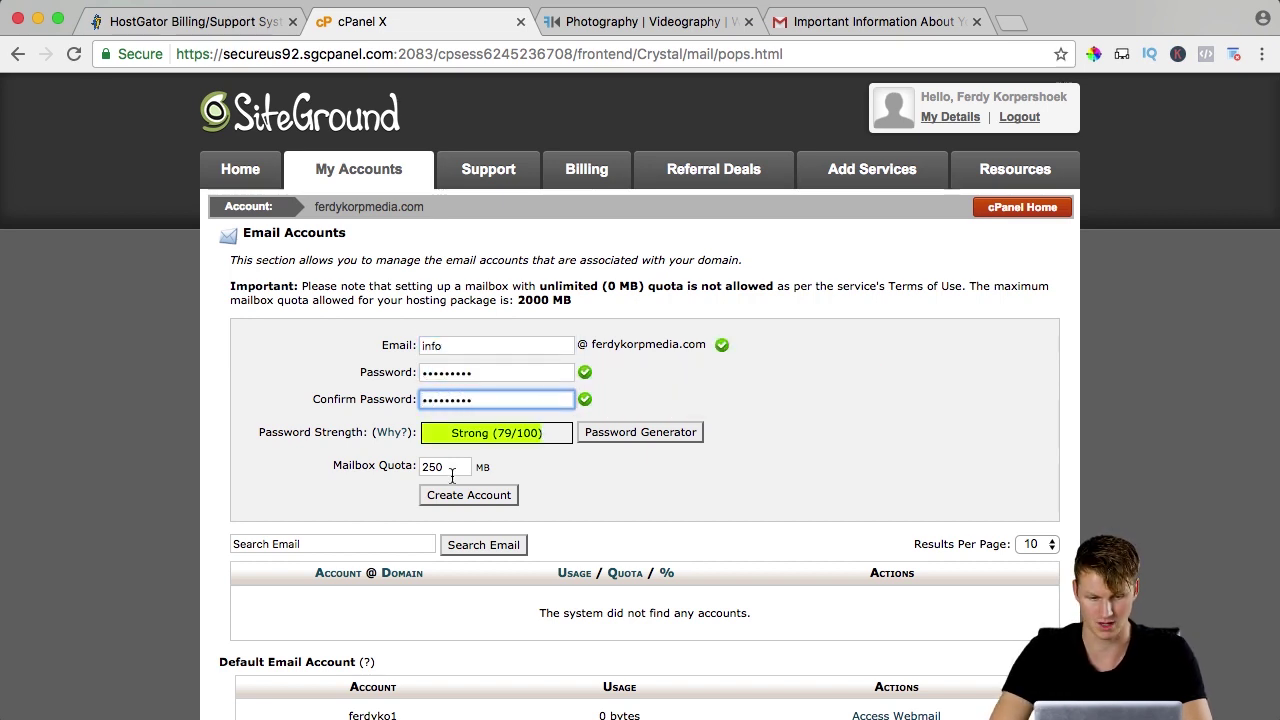
{"action": "double_click", "coordinate": [452, 477]}
{"action": "type", "text": "100"}
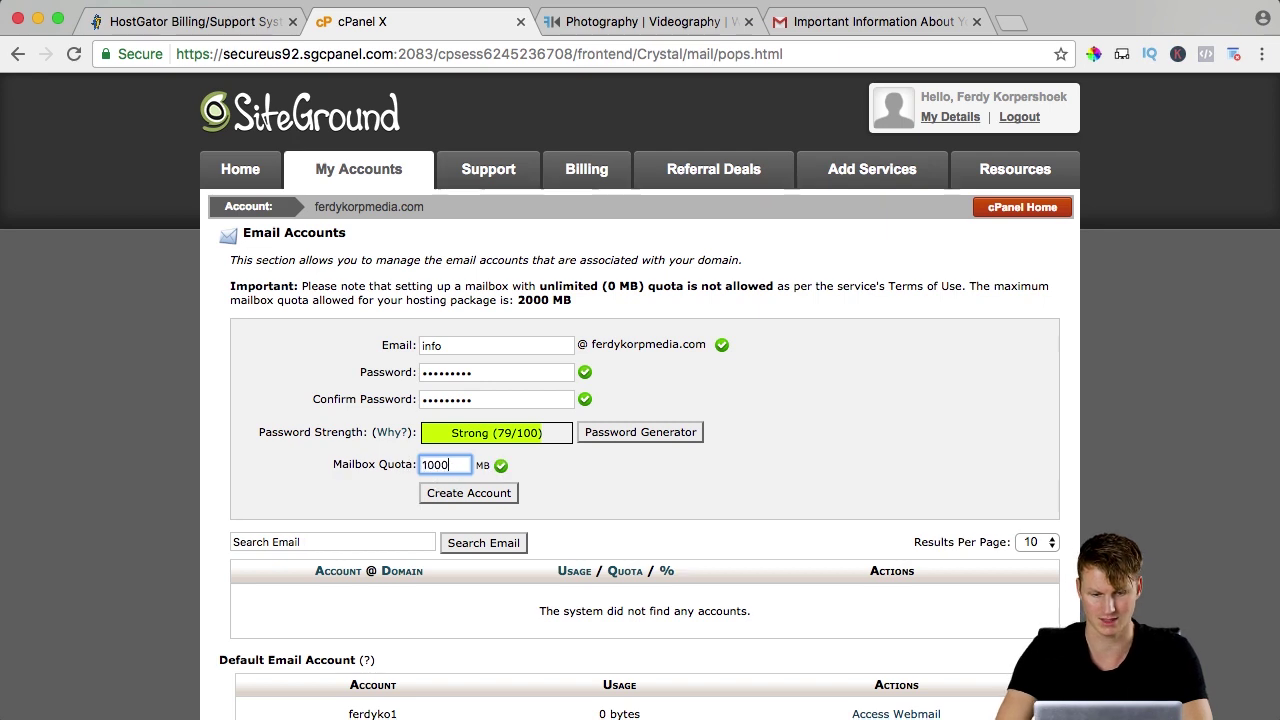
{"action": "type", "text": "0"}
{"action": "key", "text": "Tab"}
{"action": "left_click", "coordinate": [468, 495]}
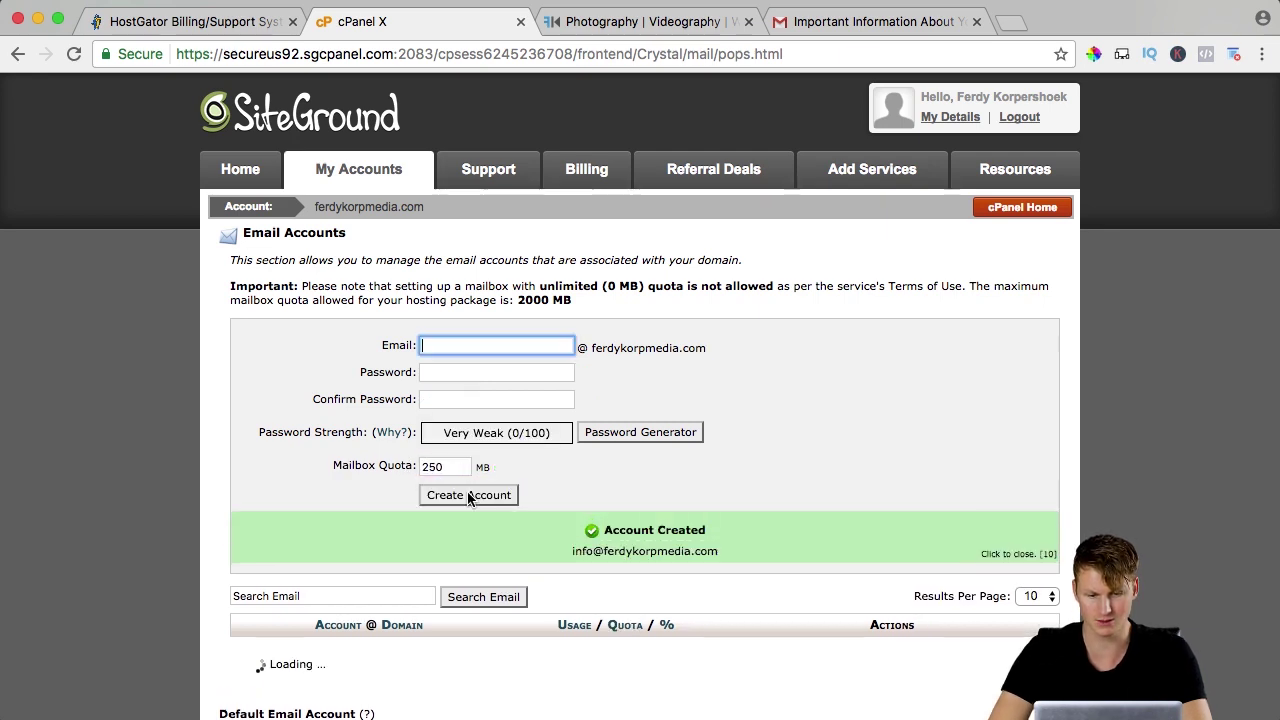
Show the info mailbox's email client configuration and scroll to its Manual Settings.
{"action": "scroll", "coordinate": [468, 499], "scroll_direction": "down", "scroll_amount": 5}
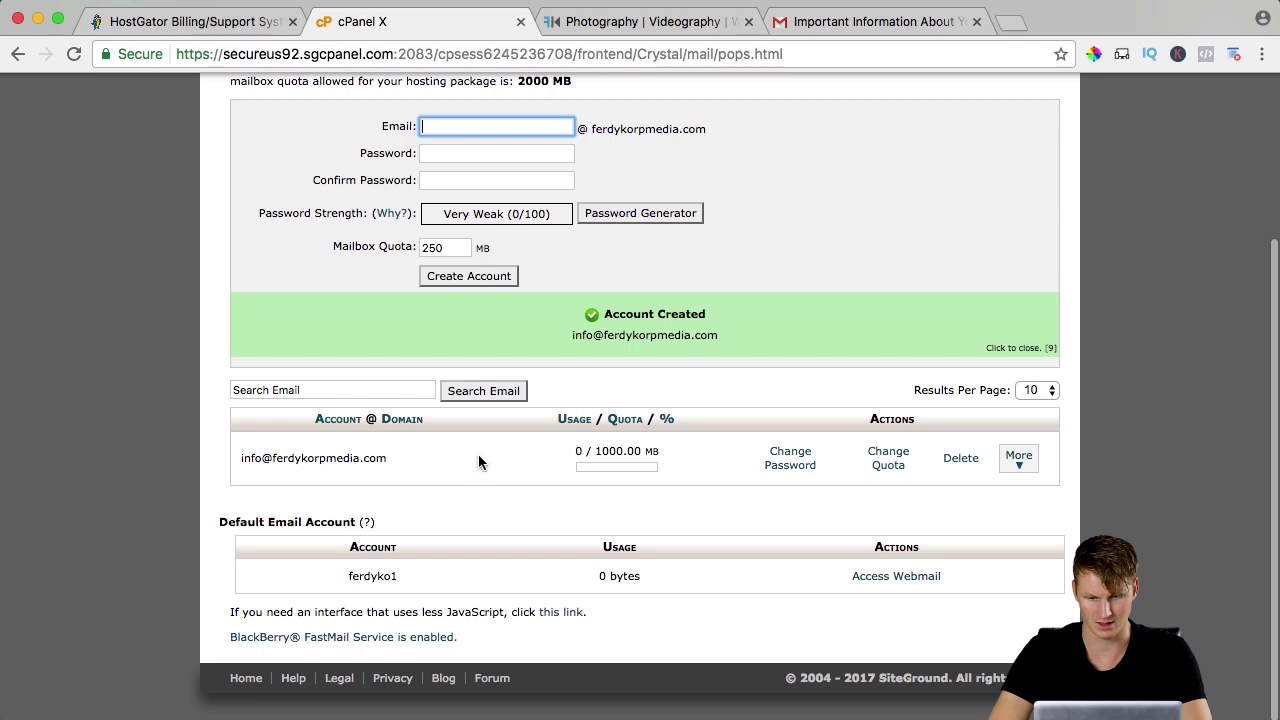
{"action": "left_click", "coordinate": [1019, 458]}
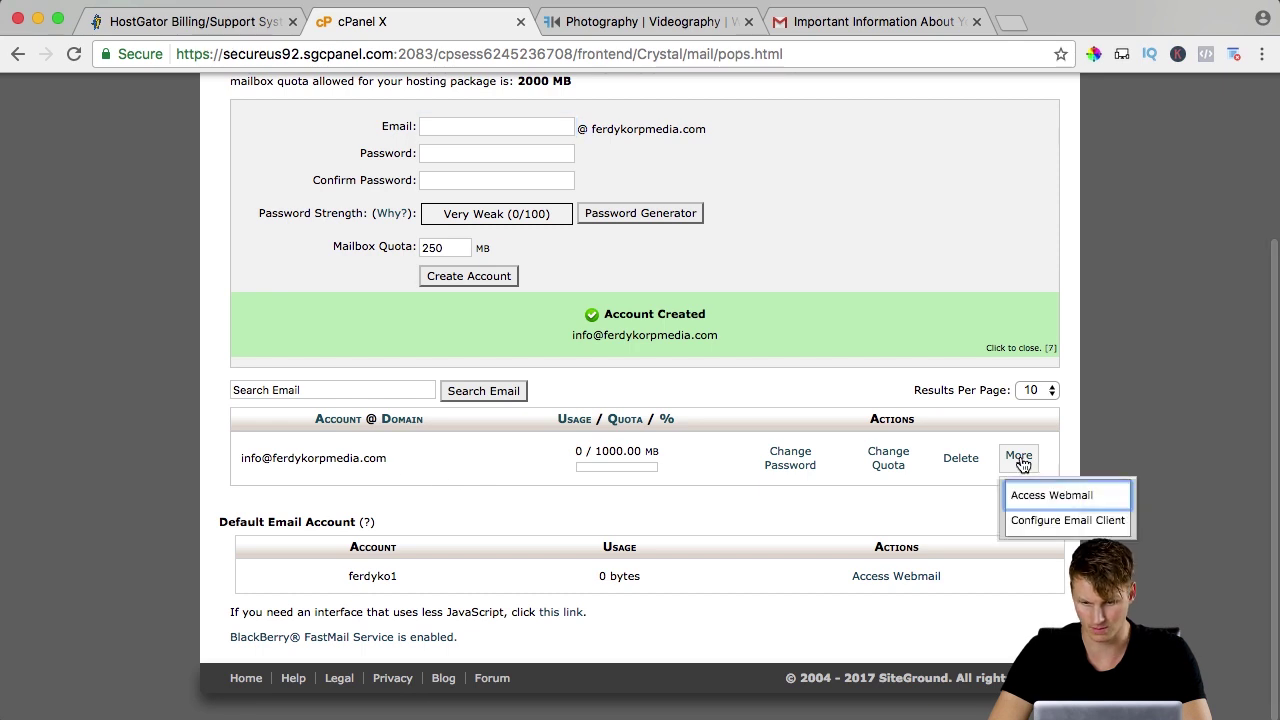
{"action": "left_click", "coordinate": [1036, 522]}
{"action": "scroll", "coordinate": [445, 263], "scroll_direction": "down", "scroll_amount": 5}
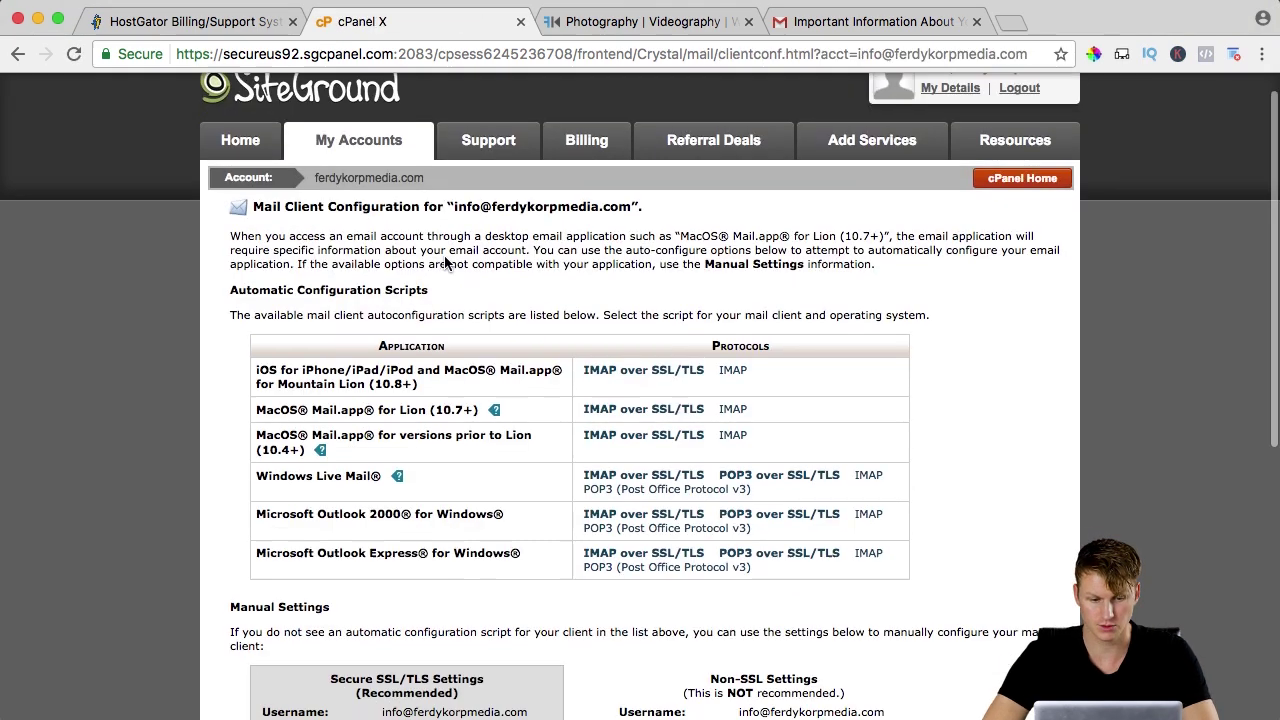
{"action": "scroll", "coordinate": [440, 255], "scroll_direction": "down", "scroll_amount": 3}
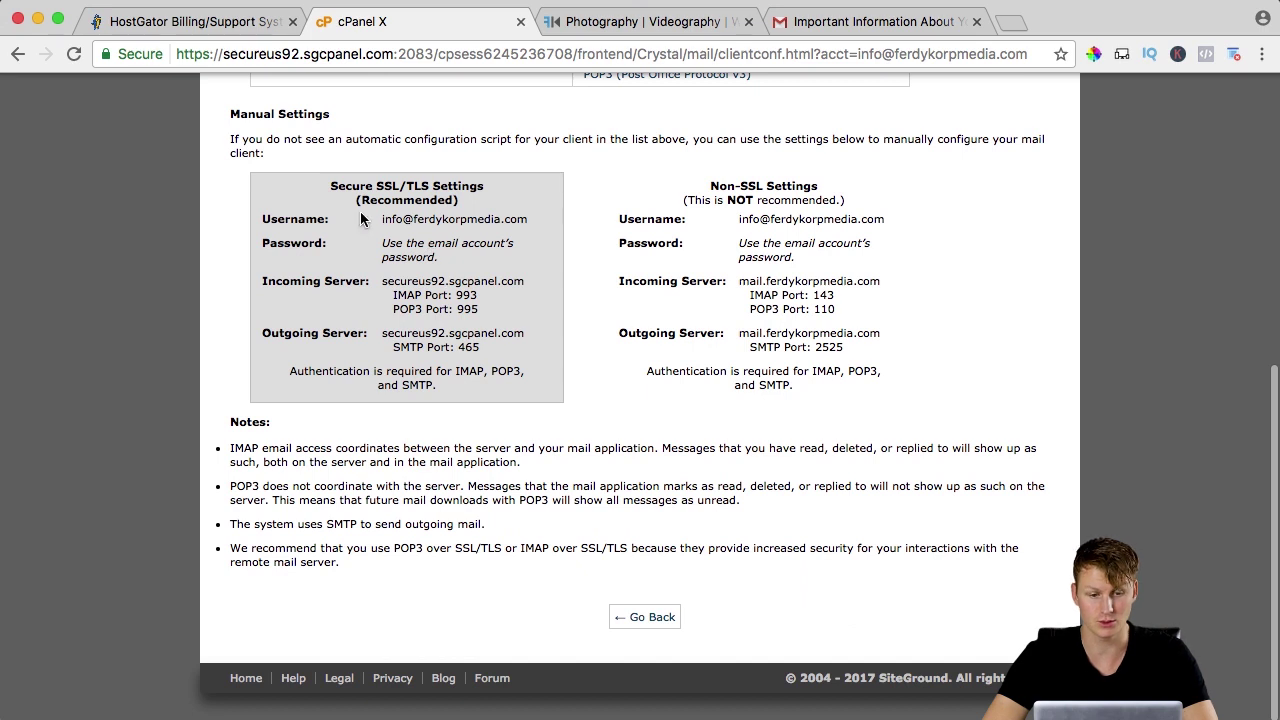
In Apple Mail, start adding an Other Mail Account.
{"action": "left_click", "coordinate": [599, 710]}
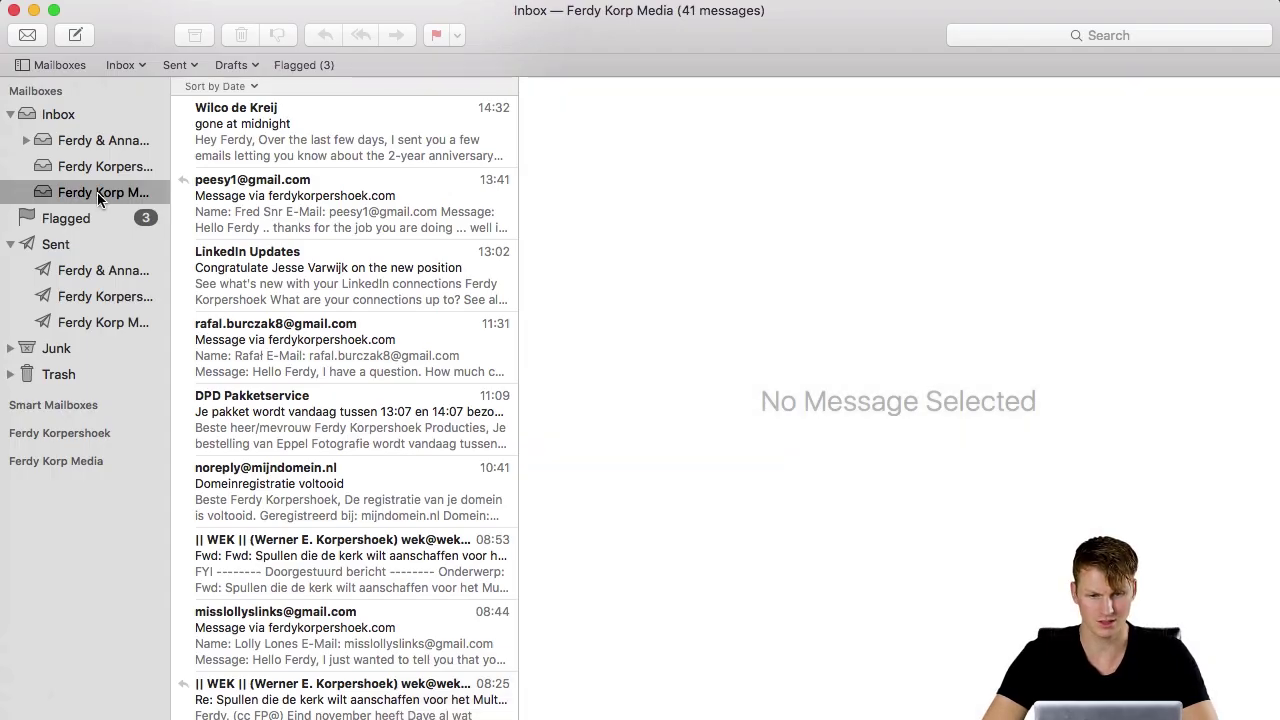
{"action": "left_click", "coordinate": [97, 192]}
{"action": "left_click", "coordinate": [84, 3]}
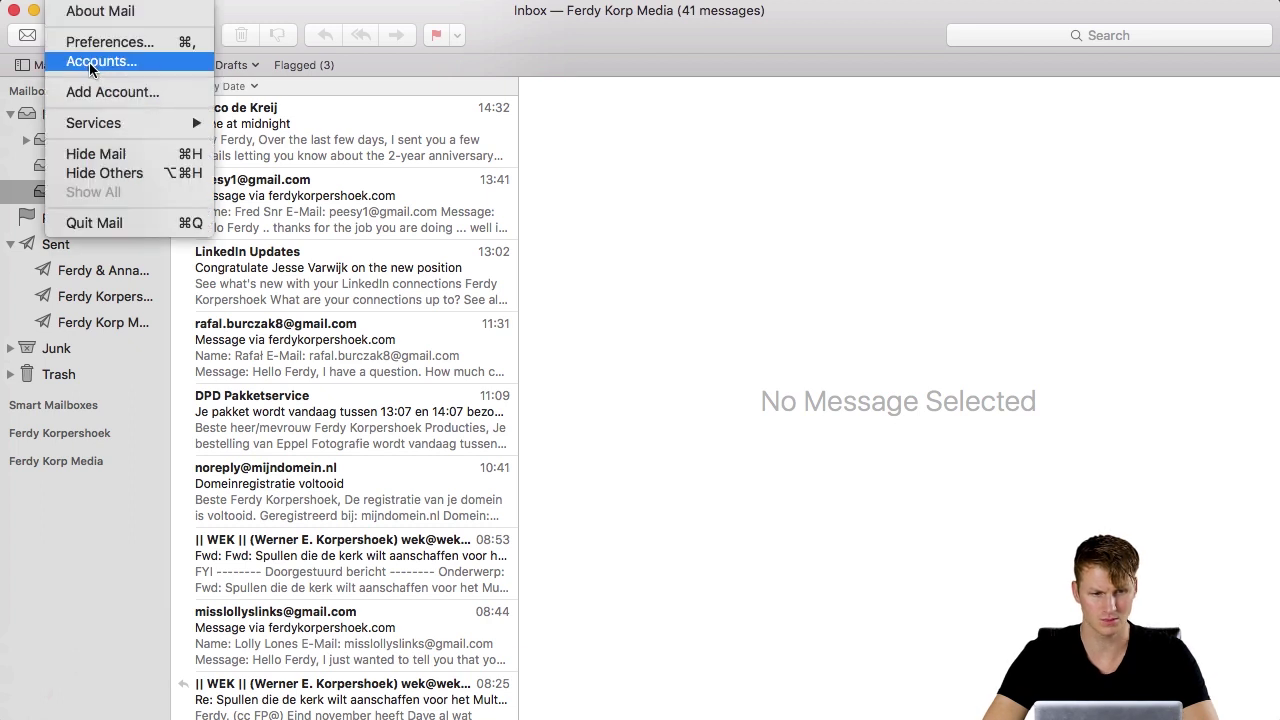
{"action": "left_click", "coordinate": [117, 93]}
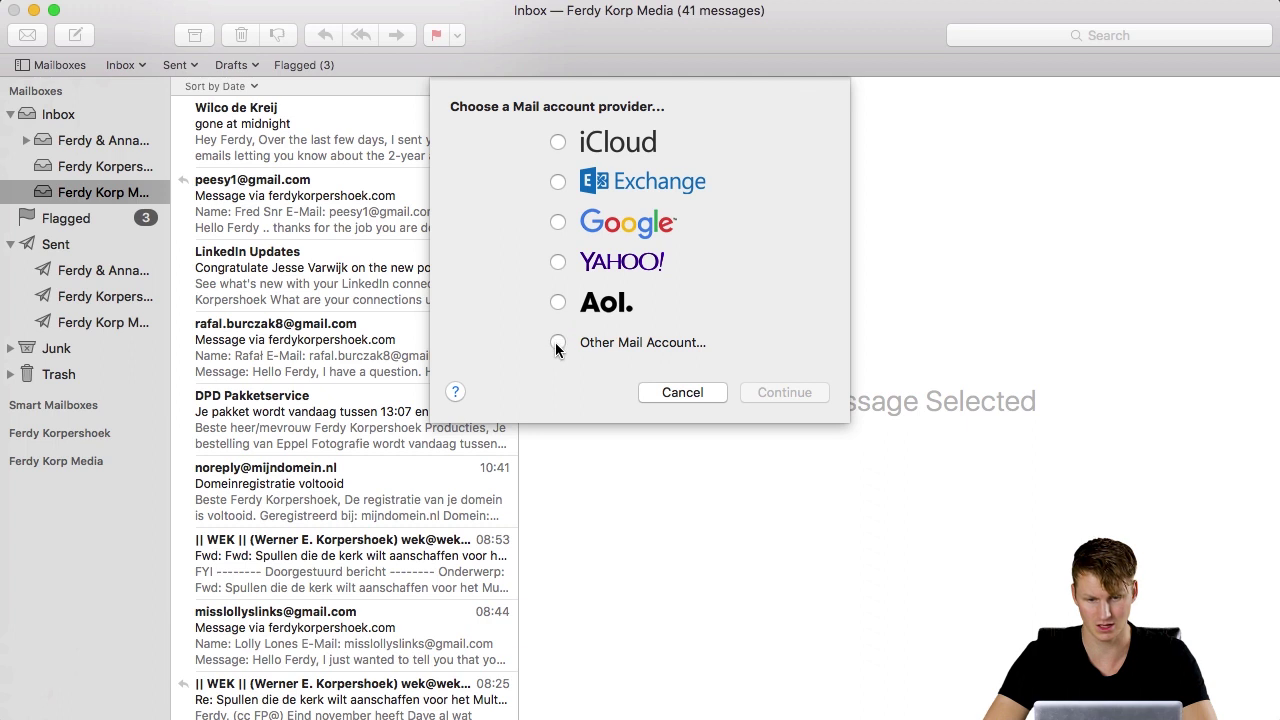
{"action": "left_click", "coordinate": [557, 344]}
{"action": "left_click", "coordinate": [770, 392]}
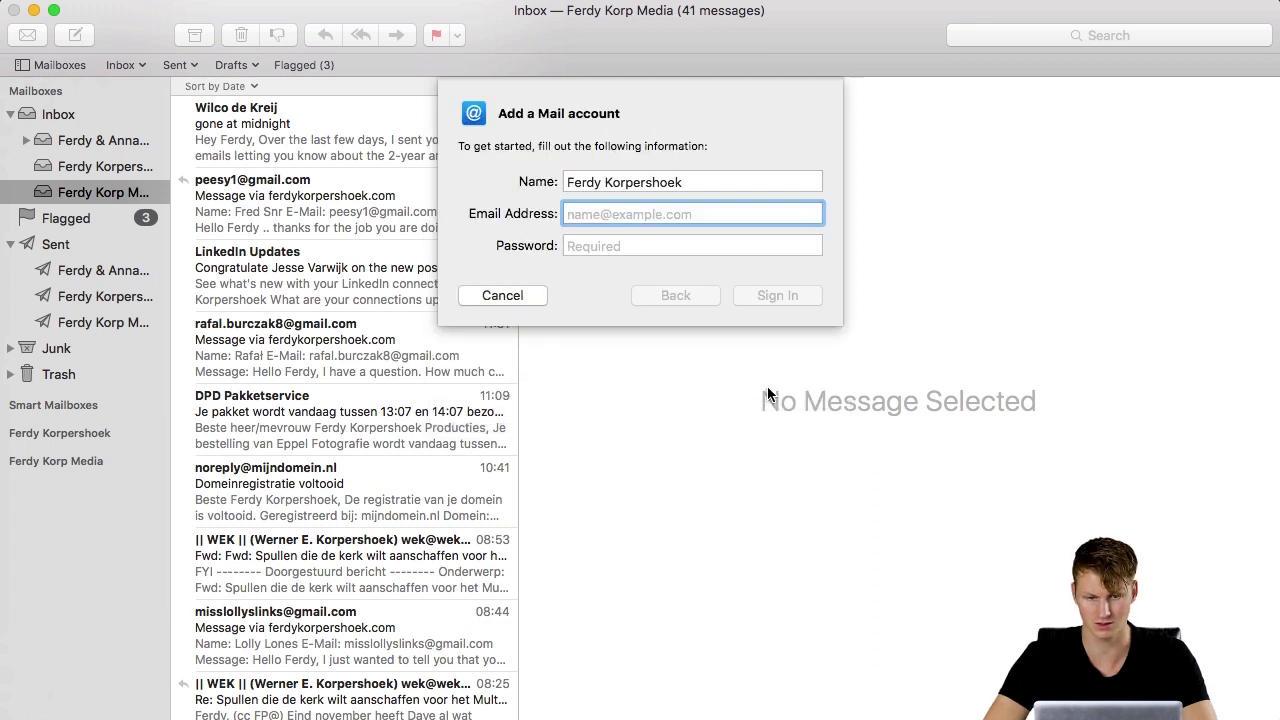
Enter name 'Ferdy Korp Media NEW', the info mailbox's e-mail address and password, then sign in.
{"action": "triple_click", "coordinate": [632, 183]}
{"action": "type", "text": "Ferdy Korp M"}
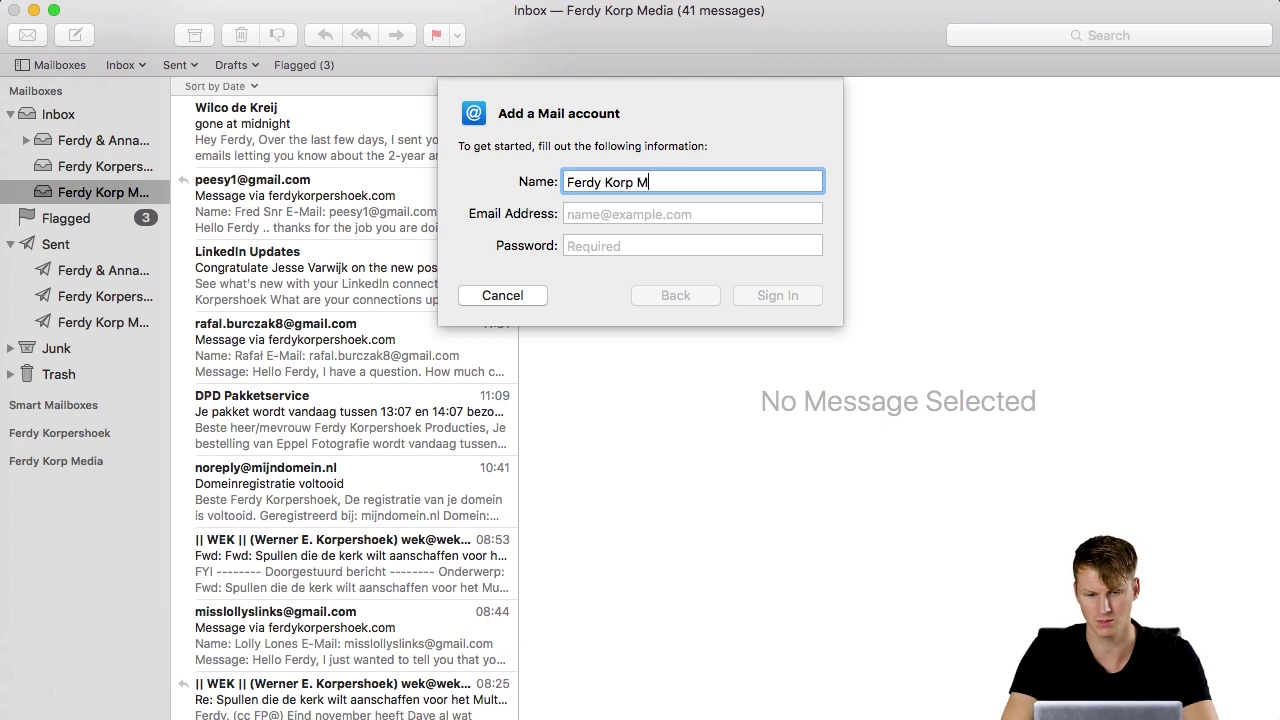
{"action": "type", "text": "edia NEW"}
{"action": "key", "text": "Tab"}
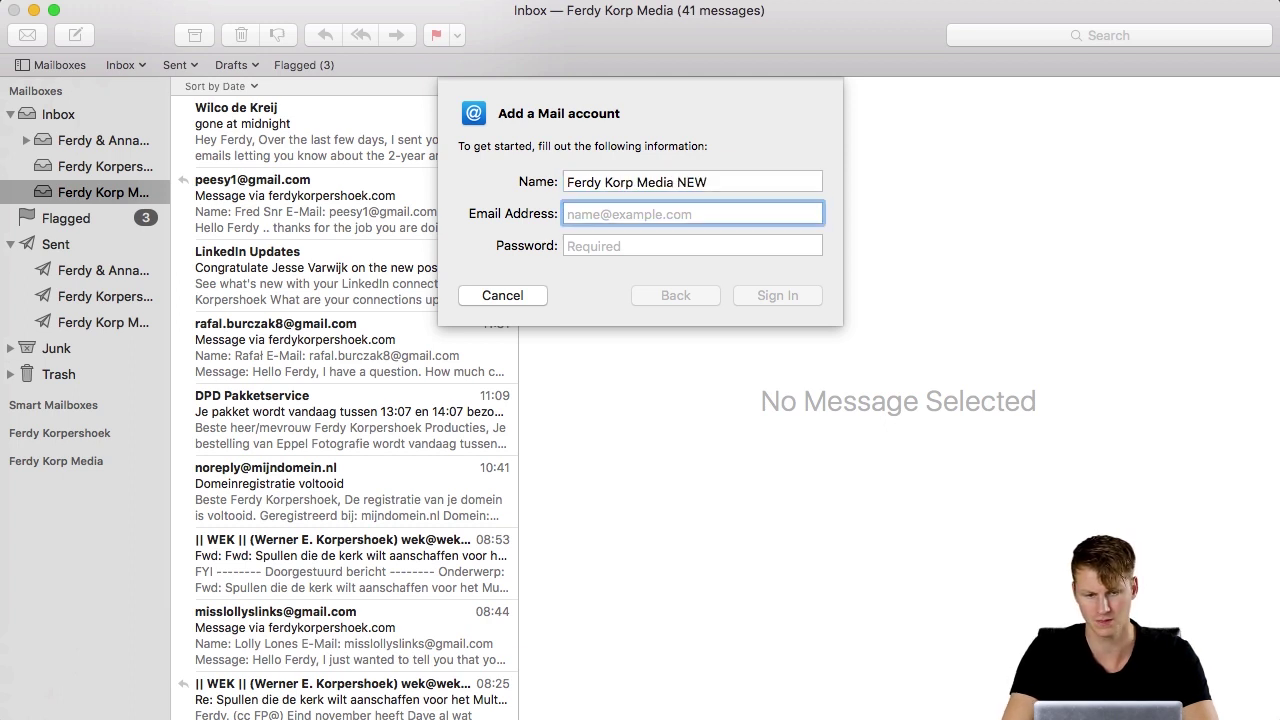
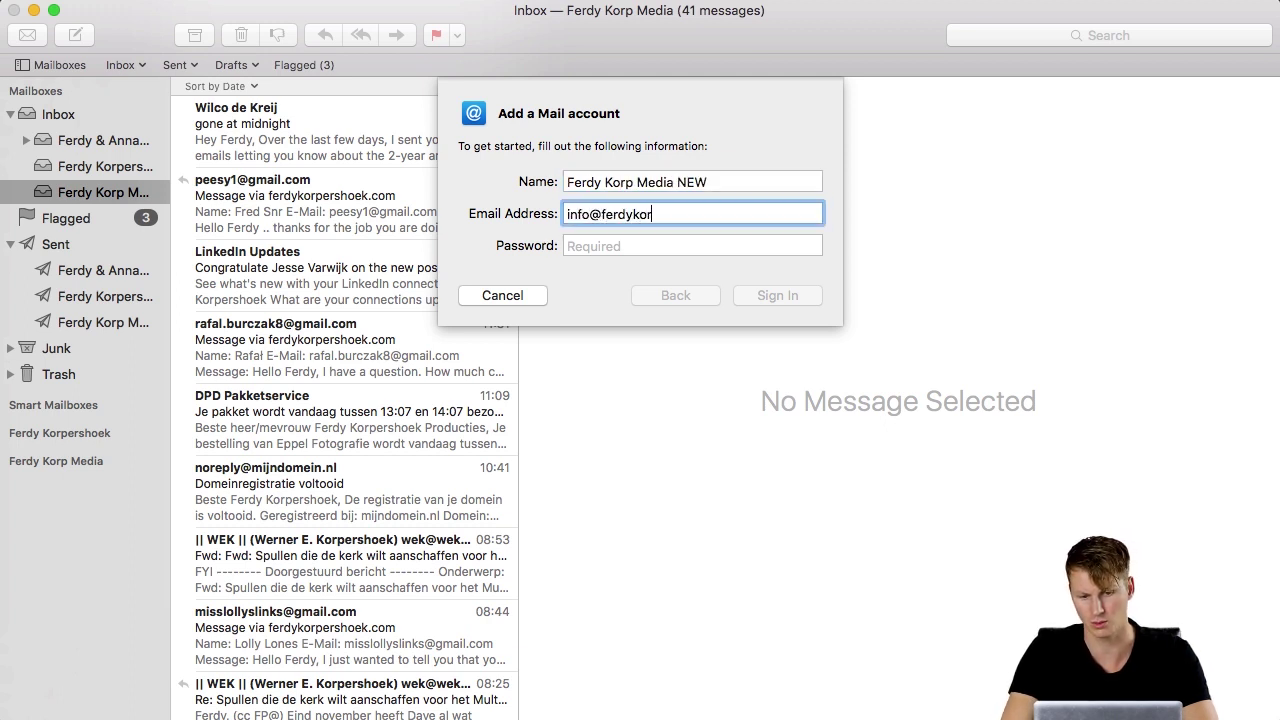
{"action": "key", "text": "Tab"}
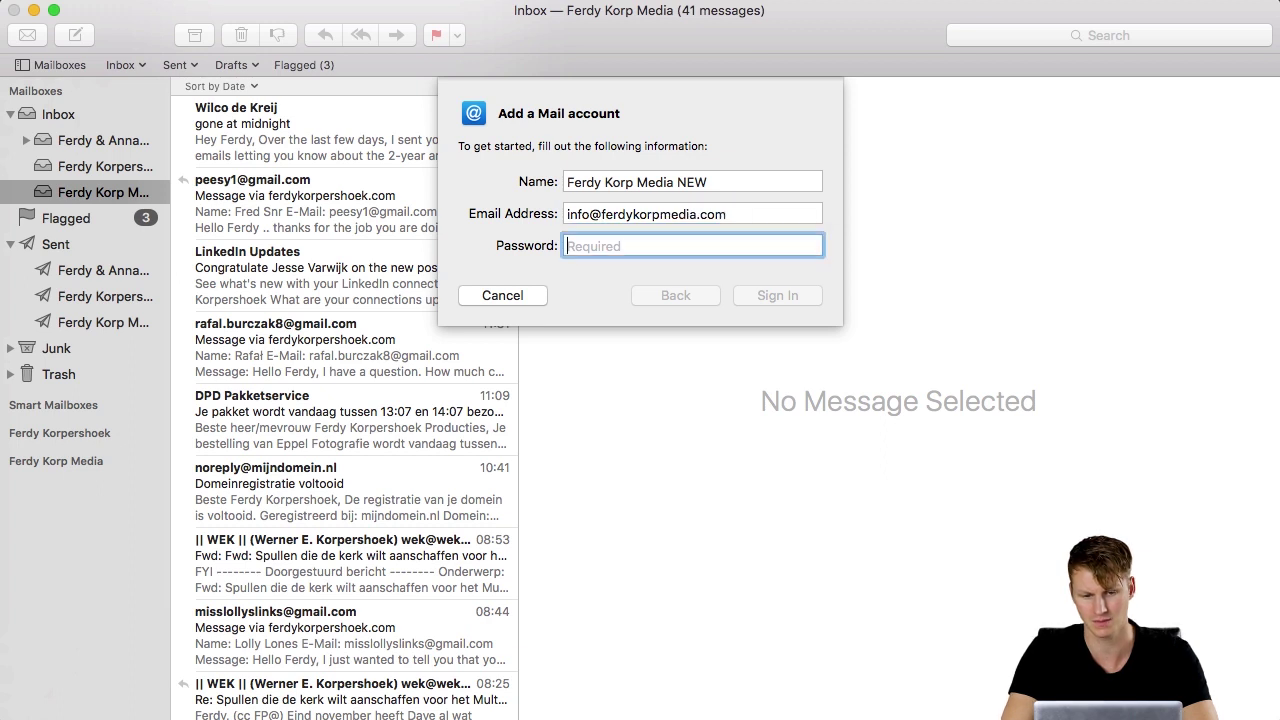
{"action": "type", "text": "••"}
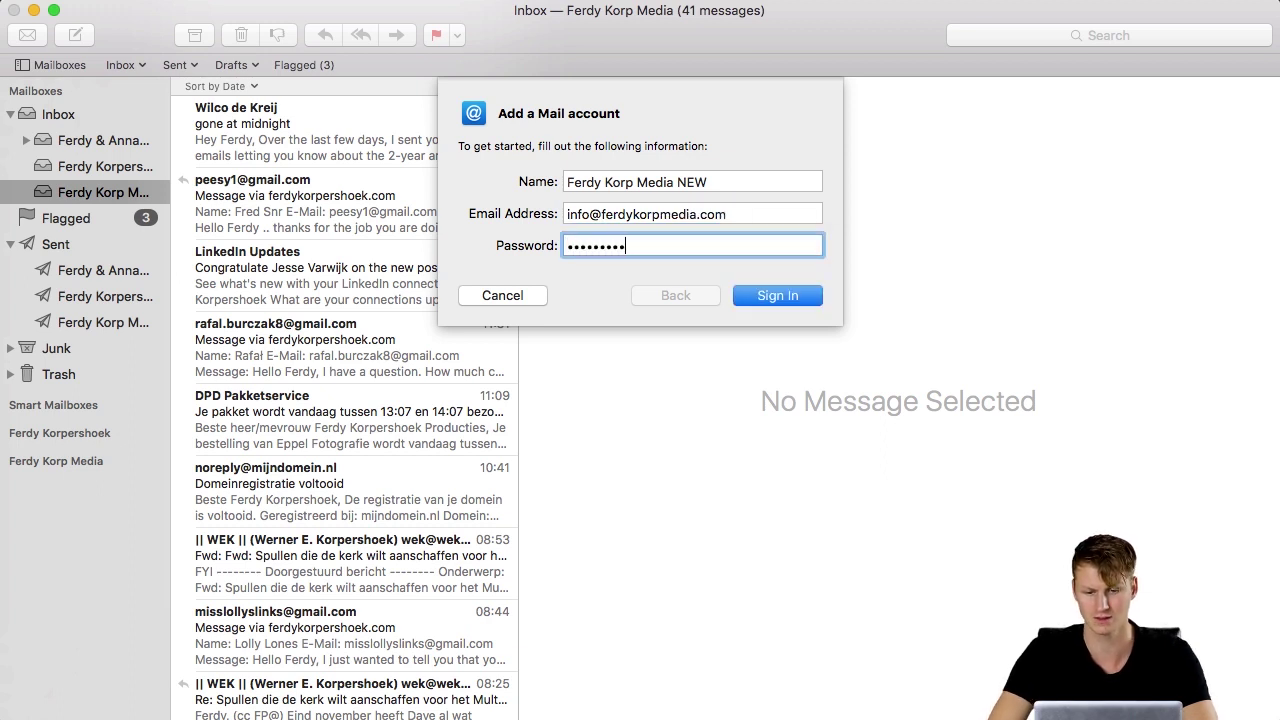
{"action": "left_click", "coordinate": [771, 297]}
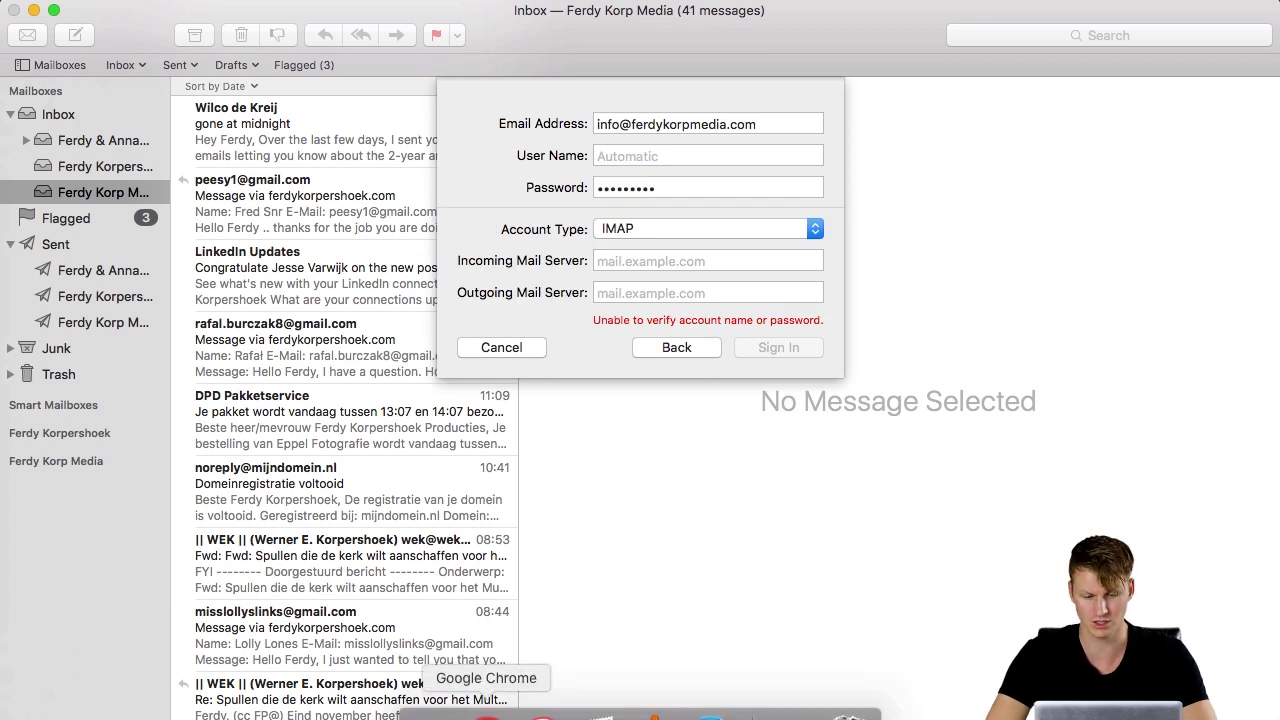
Copy the secure incoming server hostname secureus92.sgcpanel.com from cPanel's Mail Client Configuration.
{"action": "left_click", "coordinate": [486, 708]}
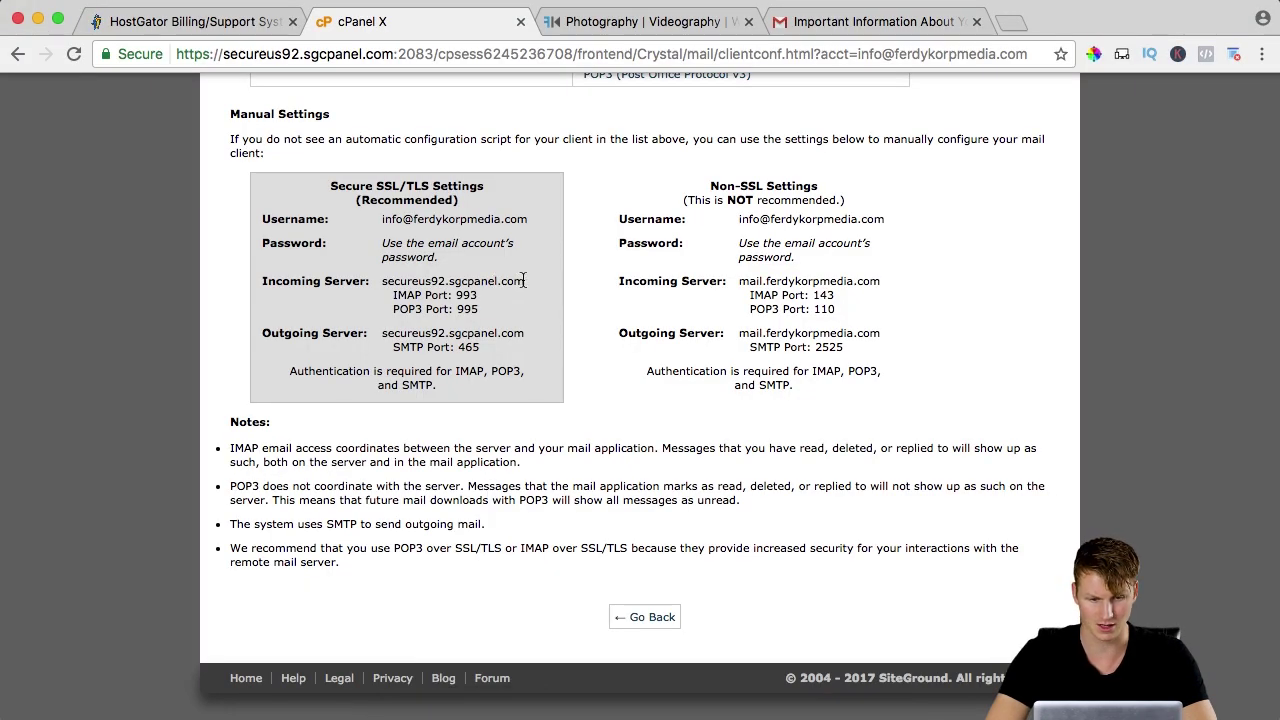
{"action": "left_click_drag", "start_coordinate": [523, 281], "coordinate": [381, 282]}
{"action": "key", "text": "super+c"}
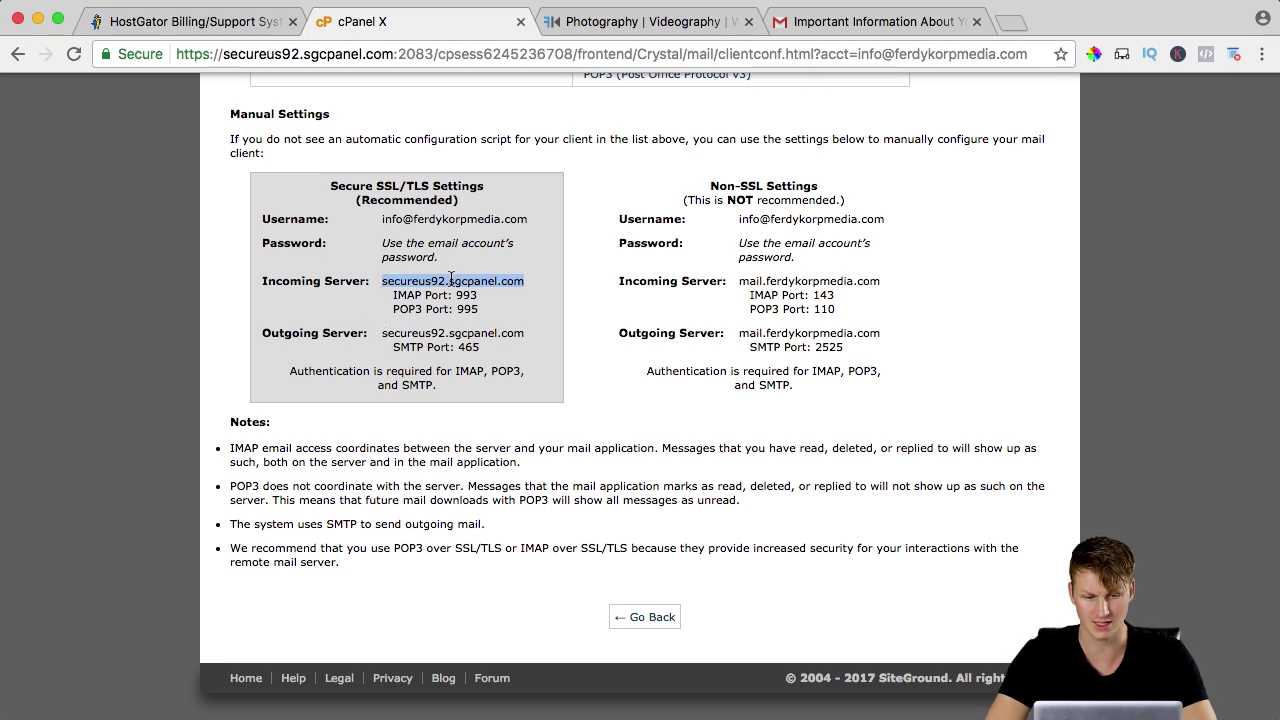
{"action": "mouse_move", "coordinate": [709, 712]}
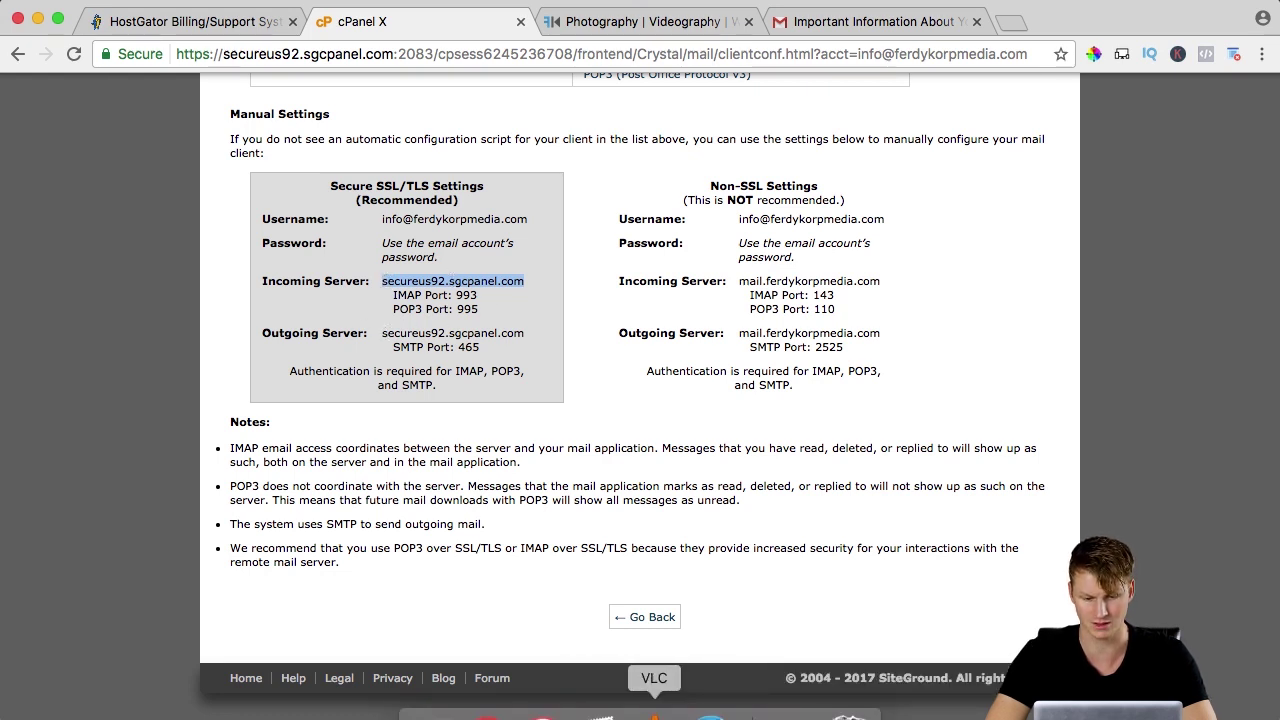
Use the SiteGround hostname as incoming and outgoing server, the e-mail address as user name, and finish adding.
{"action": "left_click", "coordinate": [594, 712]}
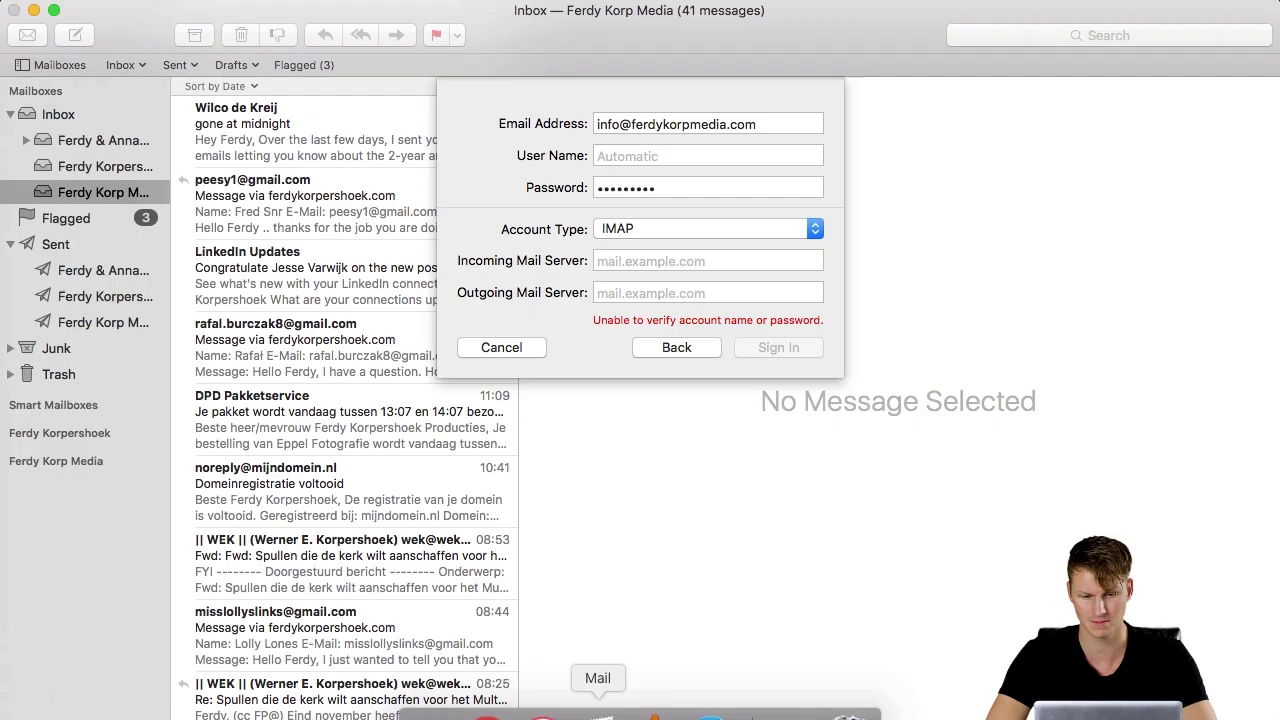
{"action": "left_click", "coordinate": [617, 261]}
{"action": "key", "text": "super+v"}
{"action": "left_click", "coordinate": [633, 293]}
{"action": "key", "text": "super+v"}
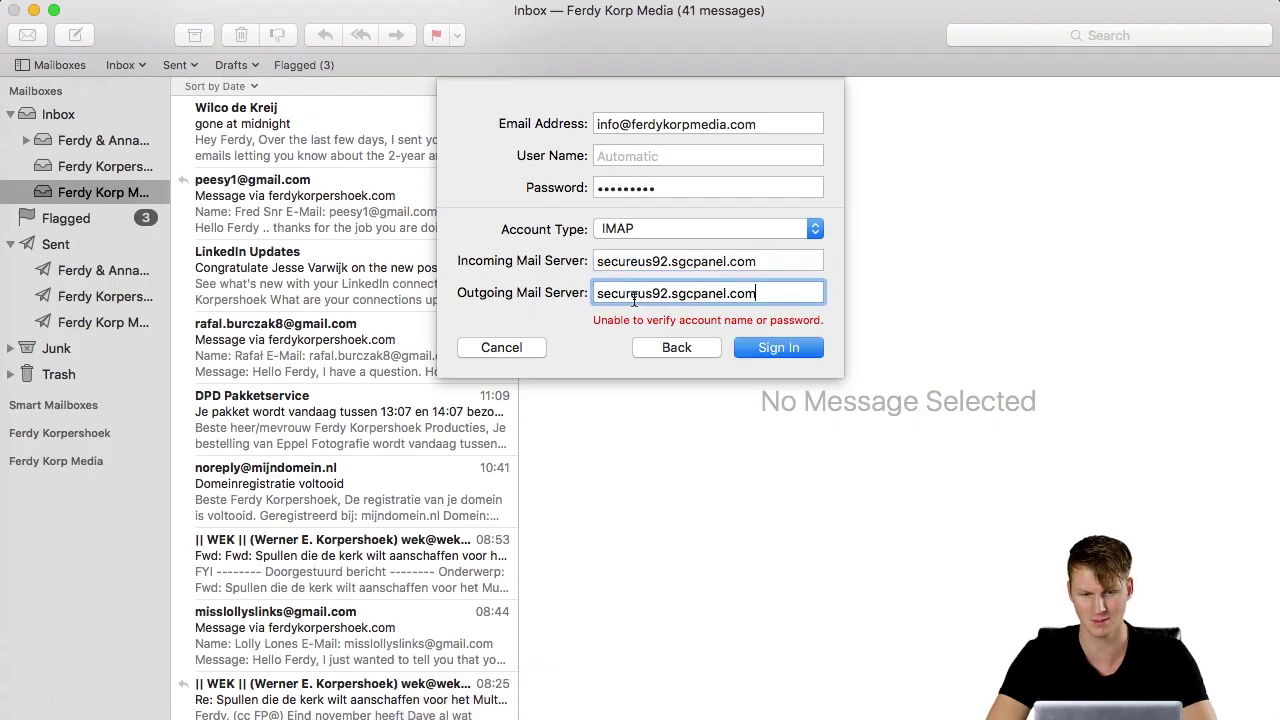
{"action": "key", "text": "Tab"}
{"action": "key", "text": "super+c"}
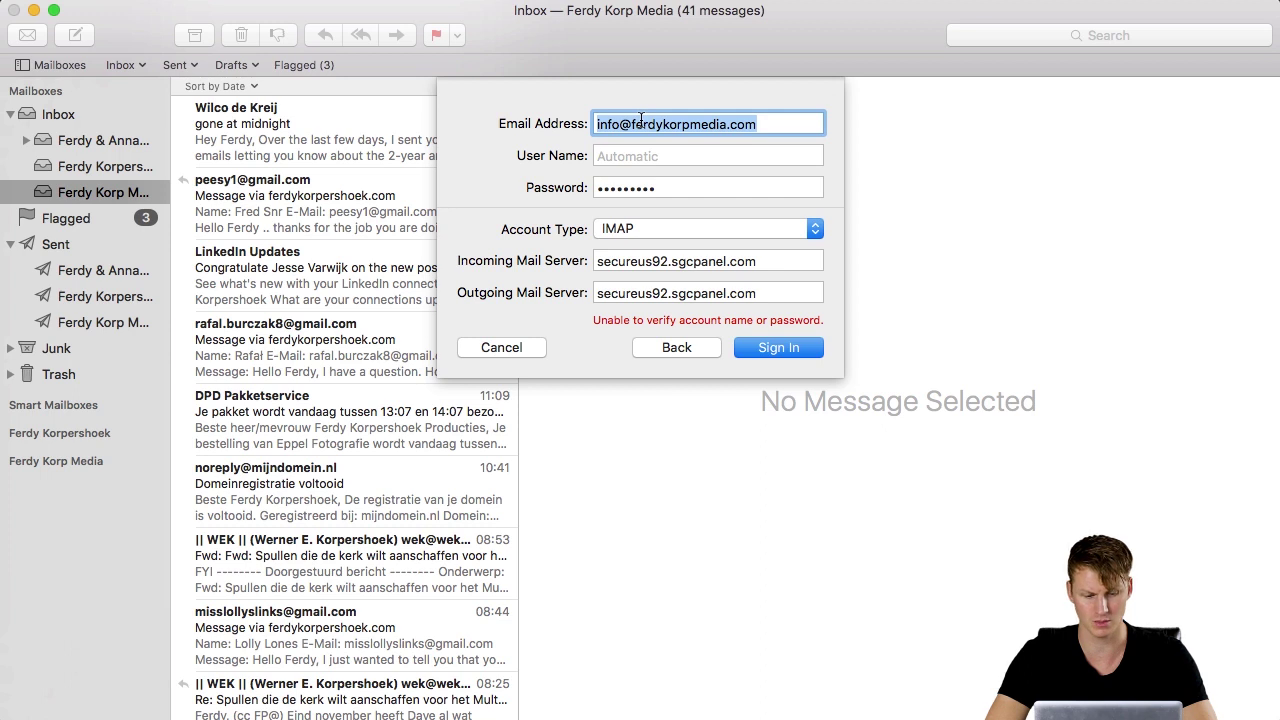
{"action": "left_click", "coordinate": [623, 155]}
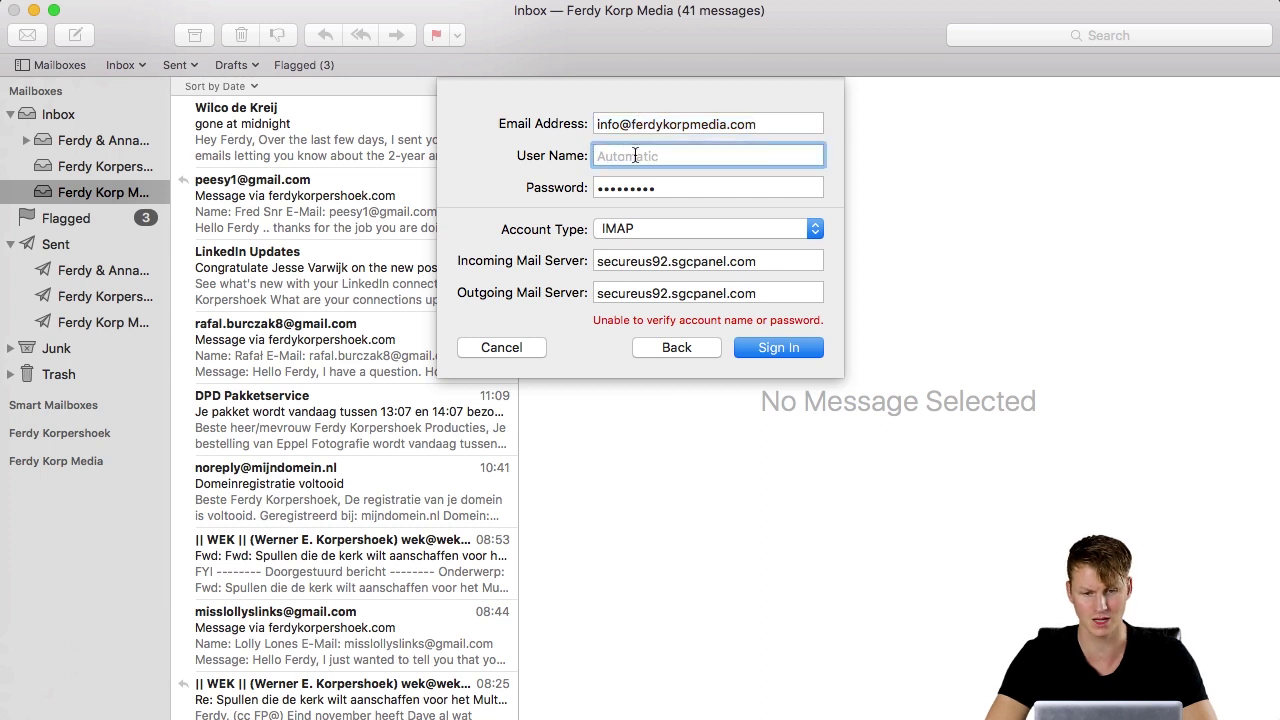
{"action": "key", "text": "super+v"}
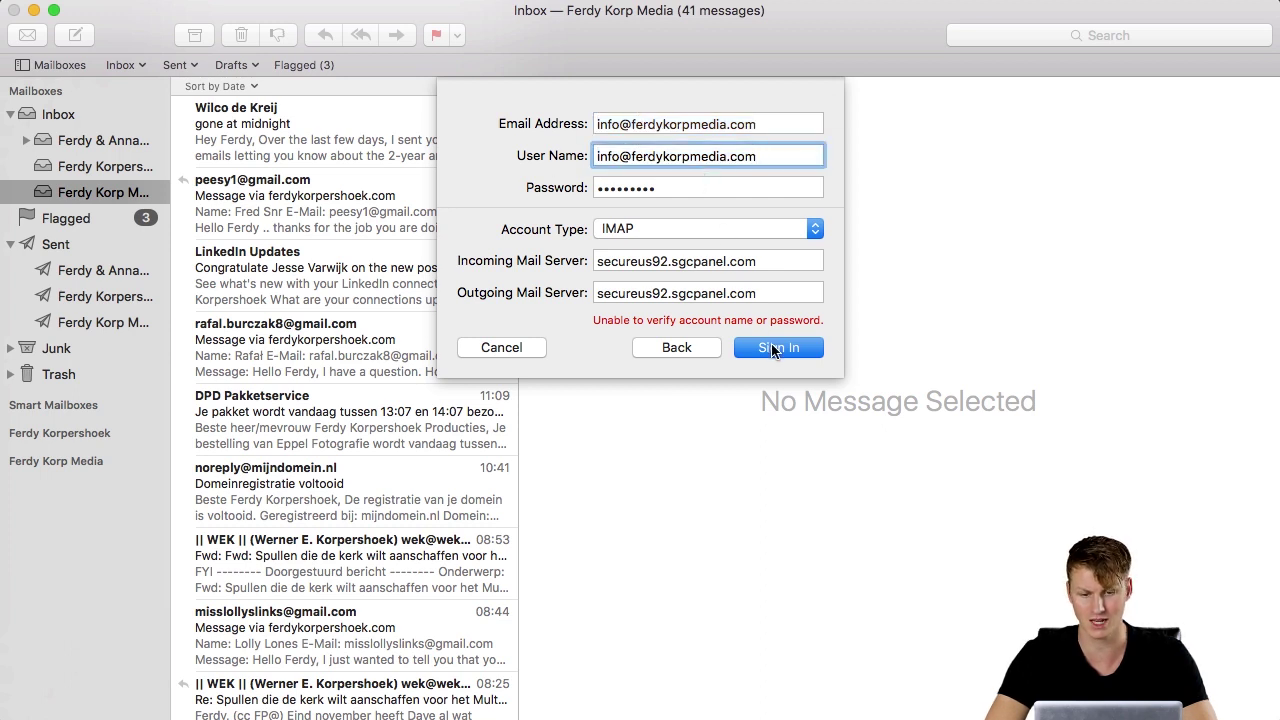
{"action": "left_click", "coordinate": [771, 348]}
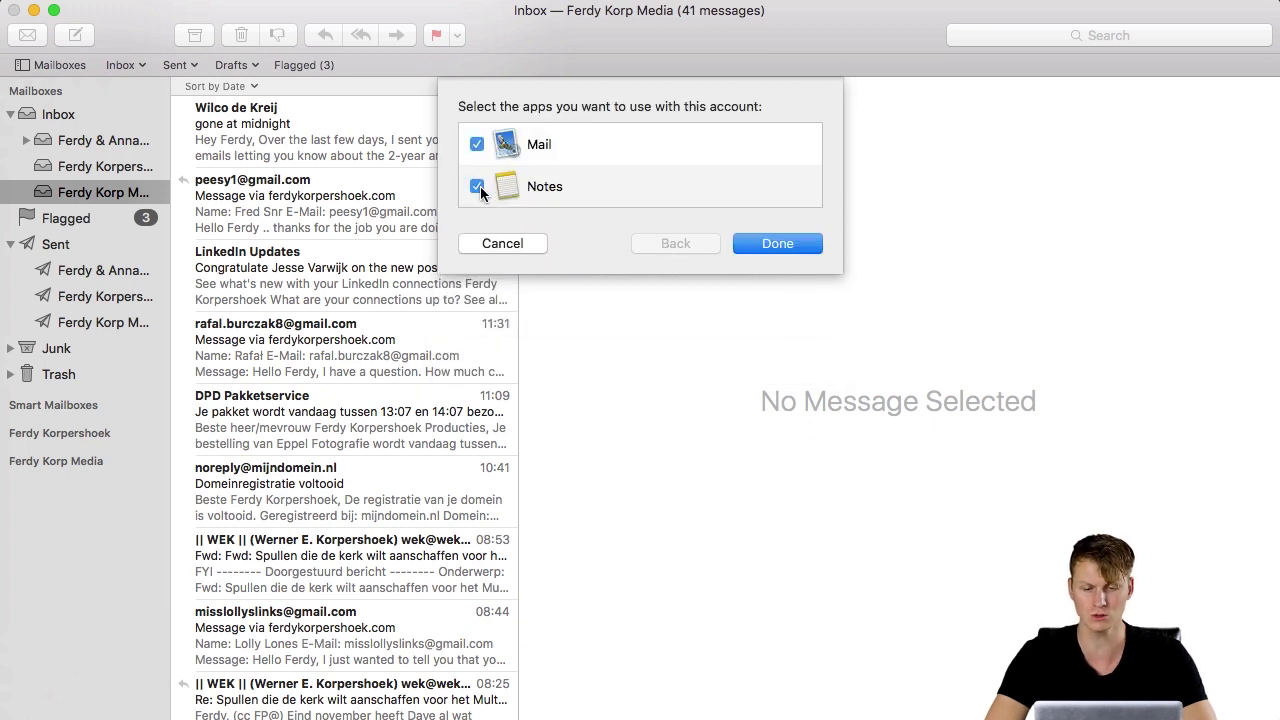
{"action": "left_click", "coordinate": [779, 244]}
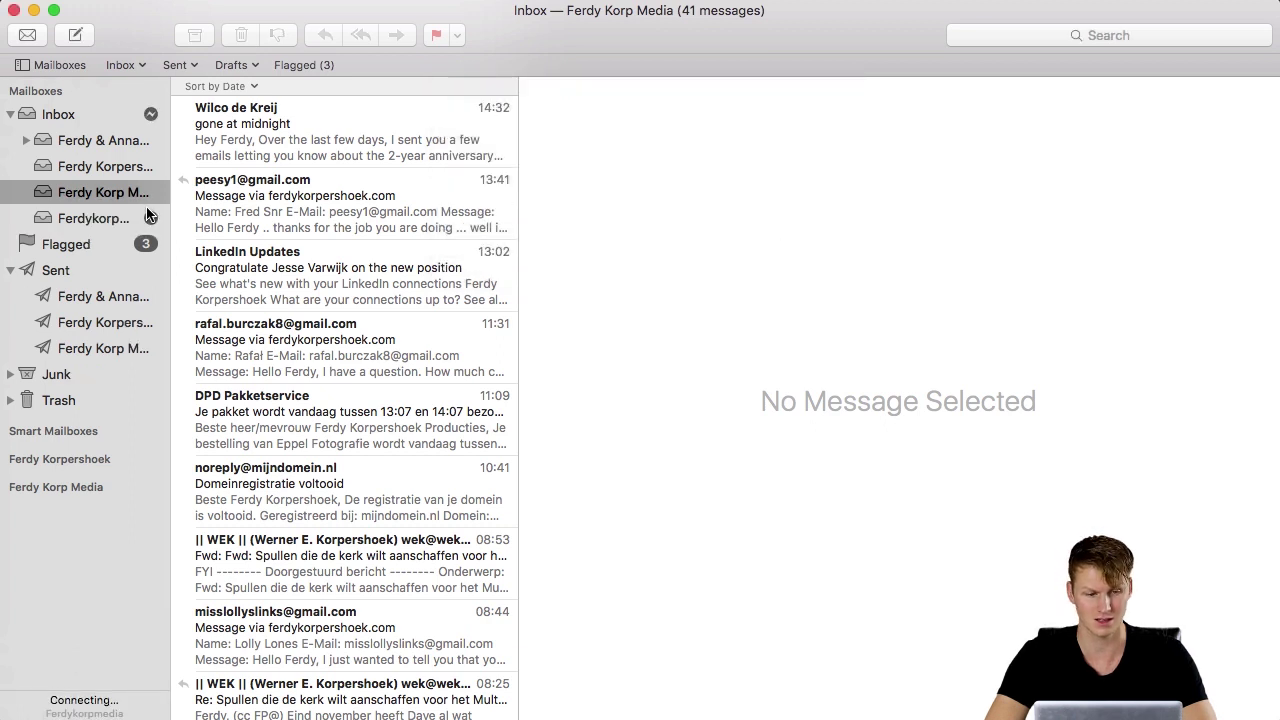
{"action": "left_click", "coordinate": [103, 222]}
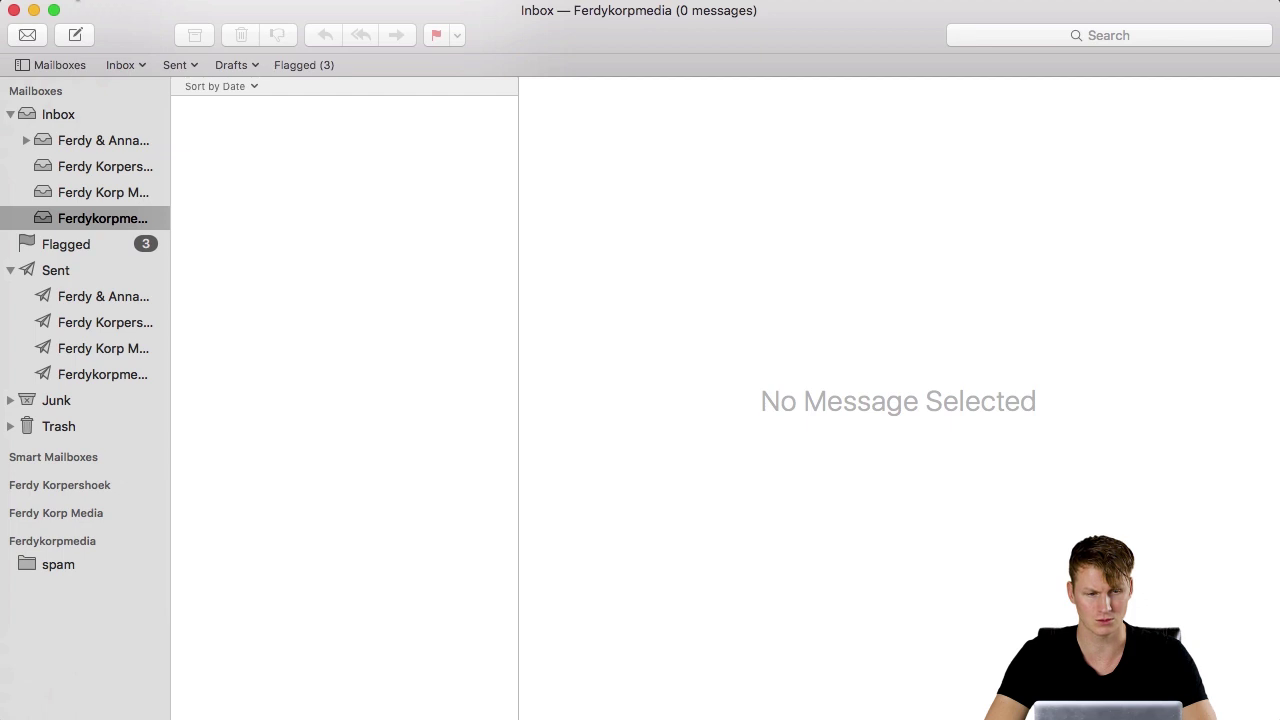
{"action": "left_click", "coordinate": [70, 0]}
{"action": "left_click", "coordinate": [97, 62]}
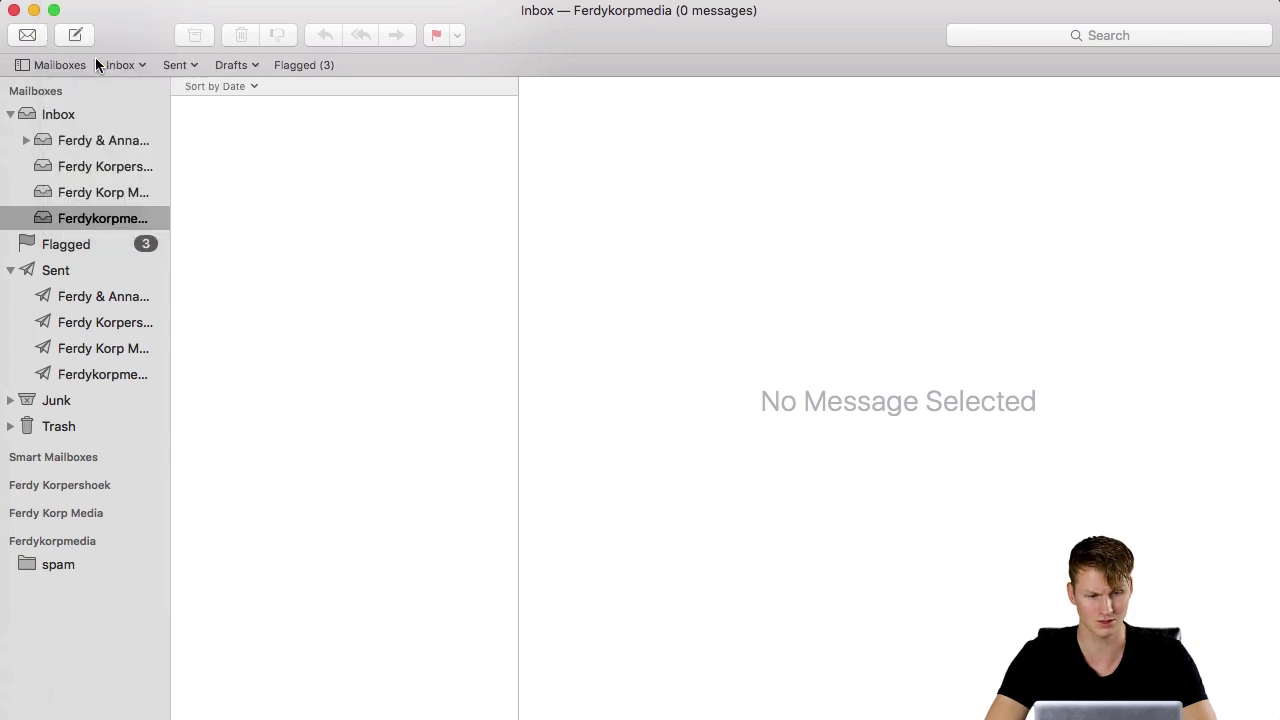
{"action": "left_click", "coordinate": [441, 273]}
{"action": "left_click", "coordinate": [757, 219]}
{"action": "key", "text": "Tab"}
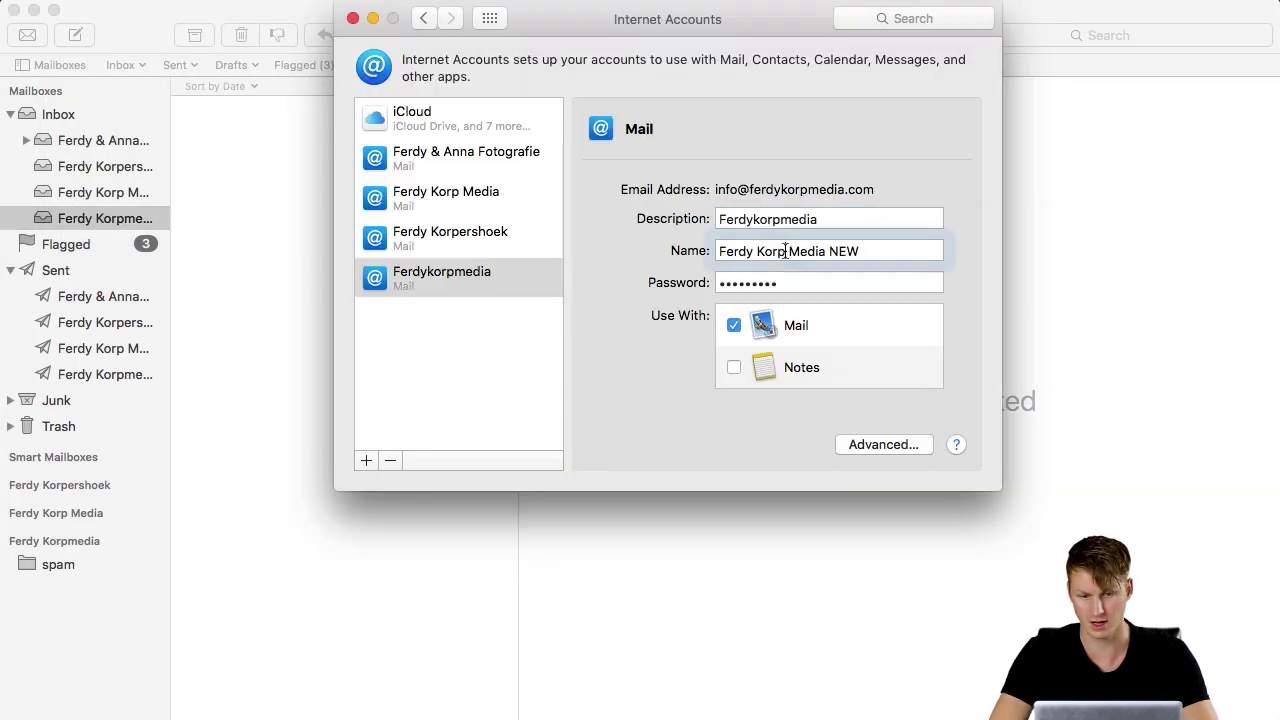
{"action": "key", "text": "super+c"}
{"action": "left_click", "coordinate": [914, 219]}
{"action": "key", "text": "super+a"}
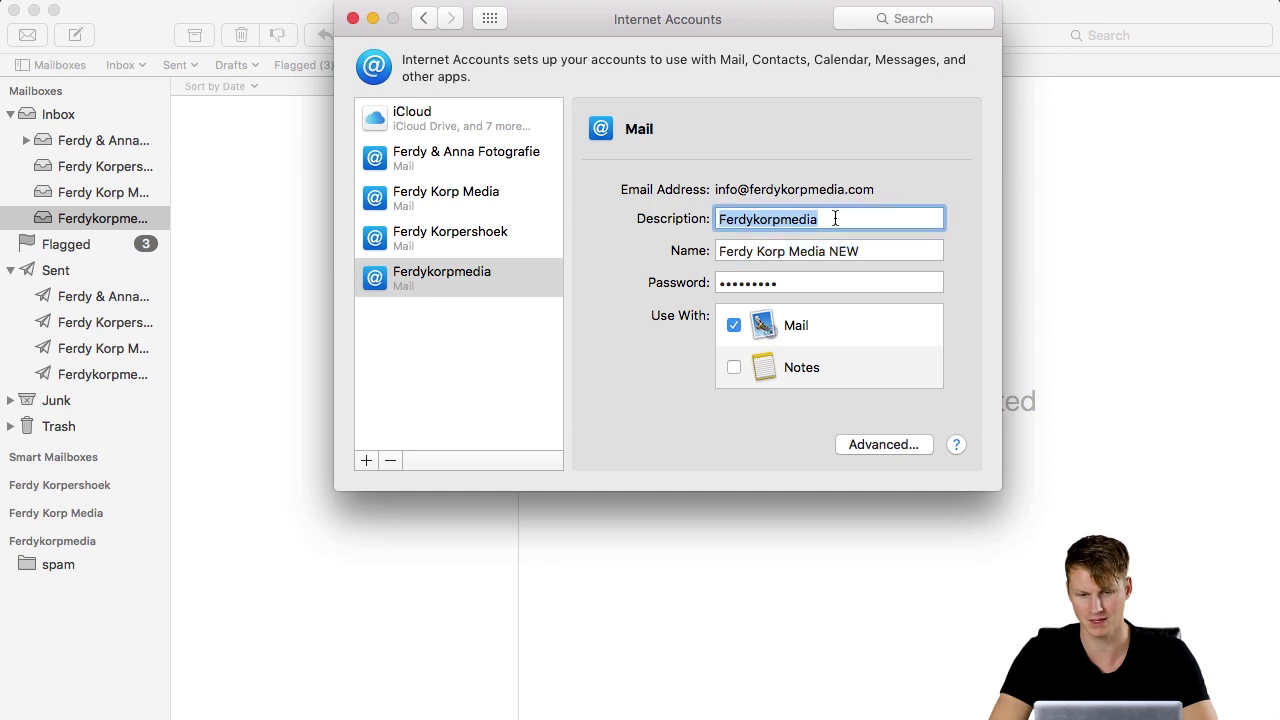
{"action": "key", "text": "super+v"}
{"action": "left_click", "coordinate": [353, 19]}
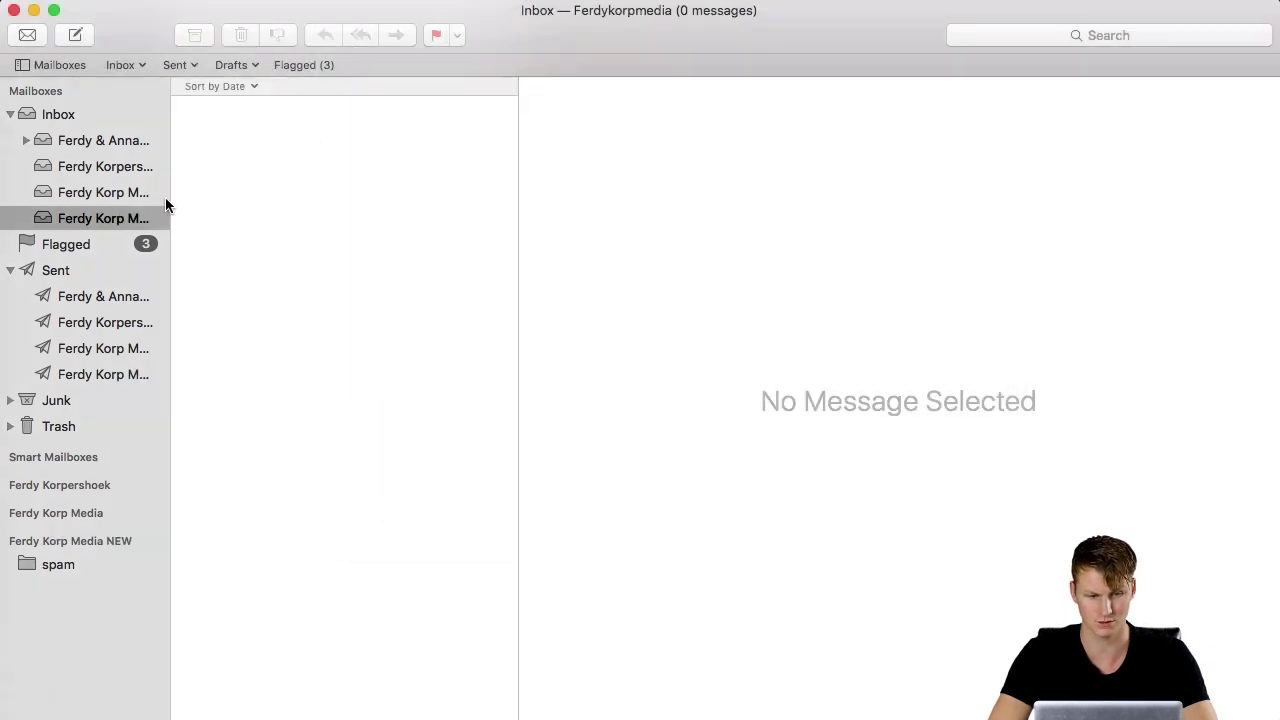
Copy all 41 messages from the old account's inbox into the new account's inbox.
{"action": "left_click_drag", "start_coordinate": [170, 206], "coordinate": [232, 217]}
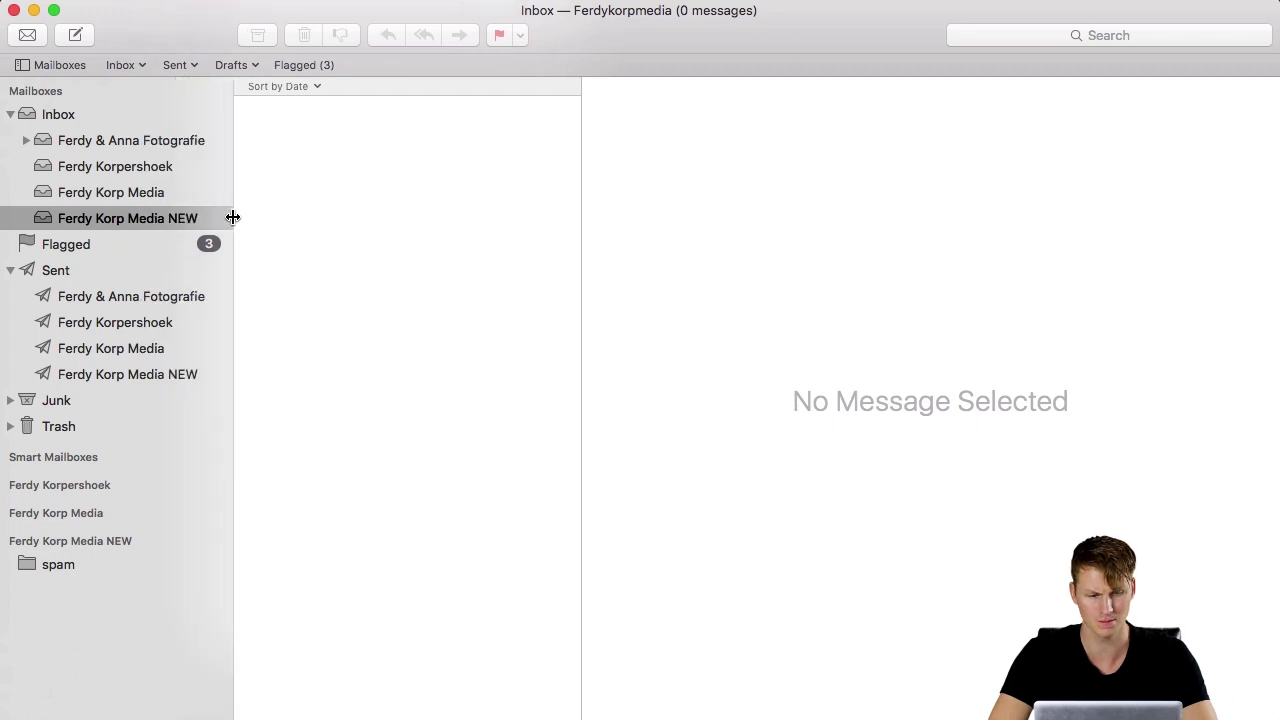
{"action": "left_click", "coordinate": [146, 191]}
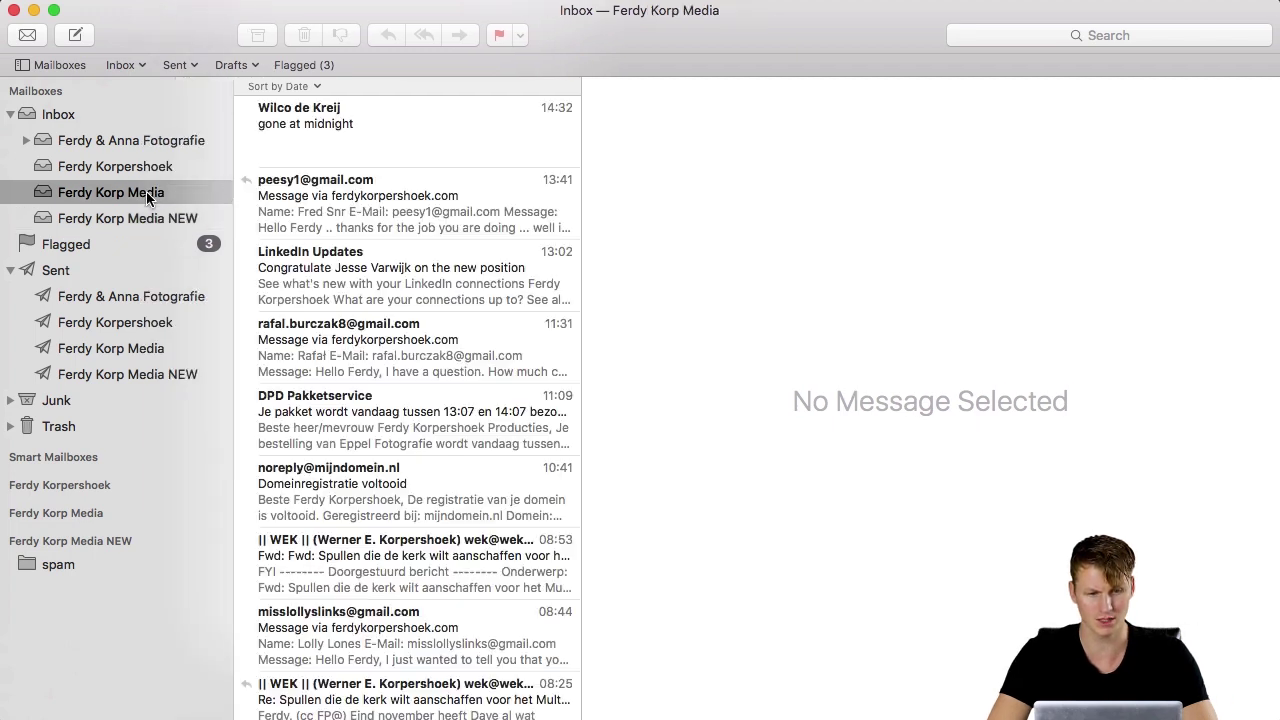
{"action": "left_click", "coordinate": [310, 132]}
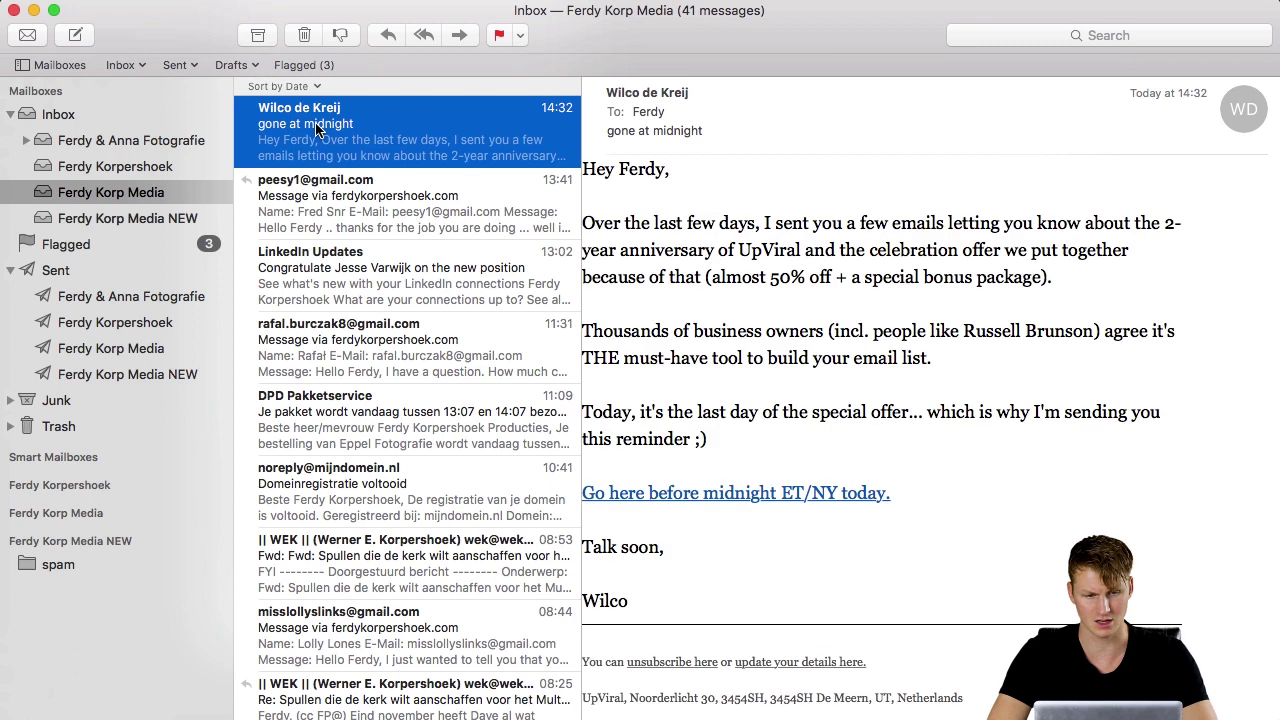
{"action": "key", "text": "super+a"}
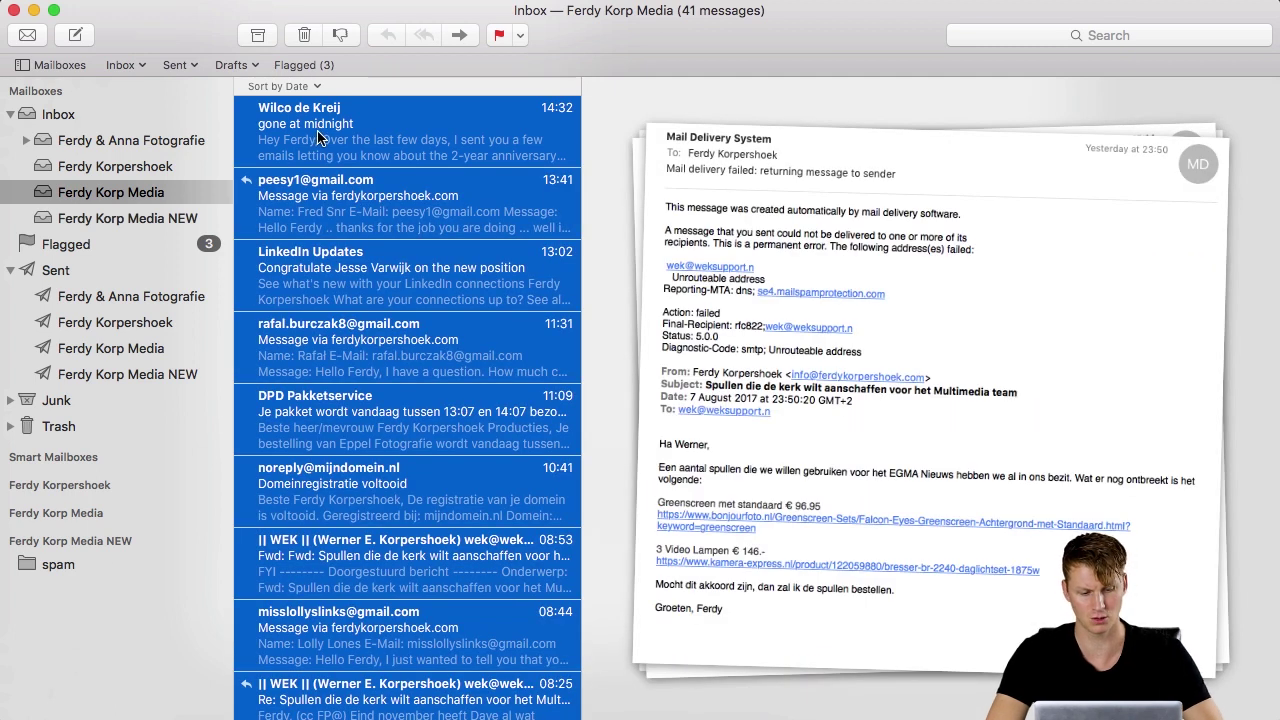
{"action": "left_click_drag", "start_coordinate": [320, 136], "coordinate": [153, 216]}
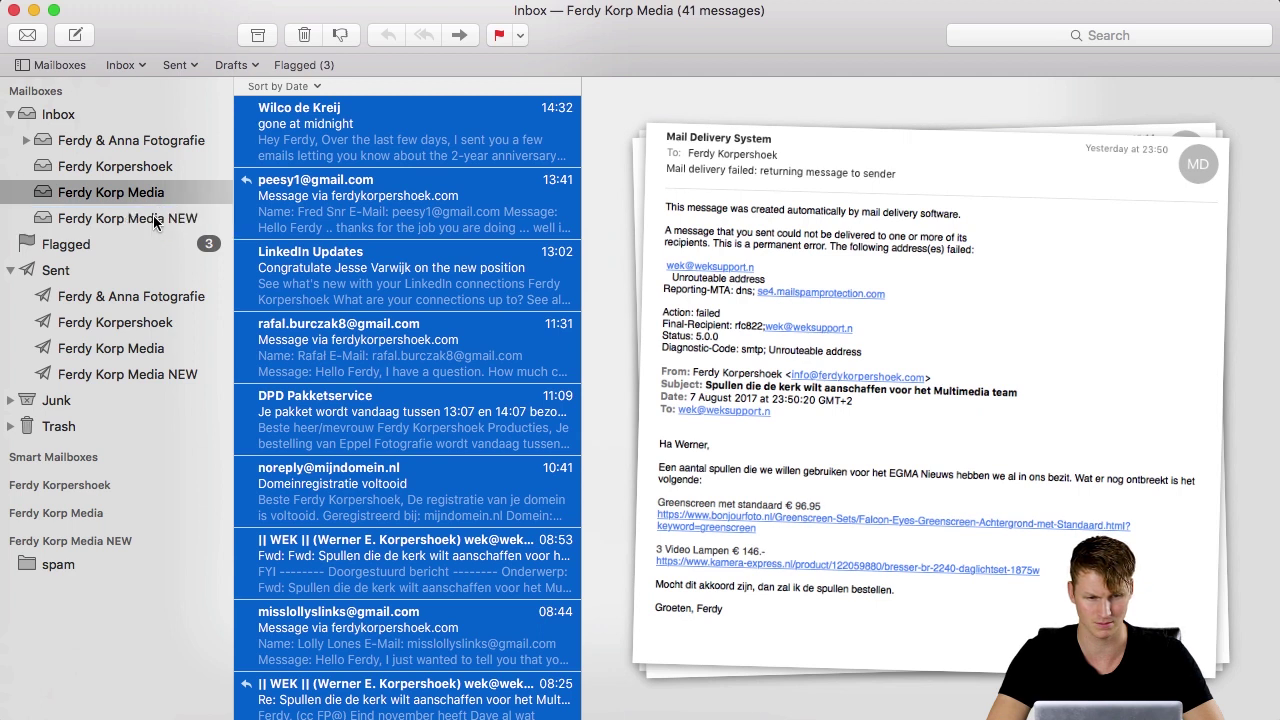
{"action": "left_click", "coordinate": [153, 216]}
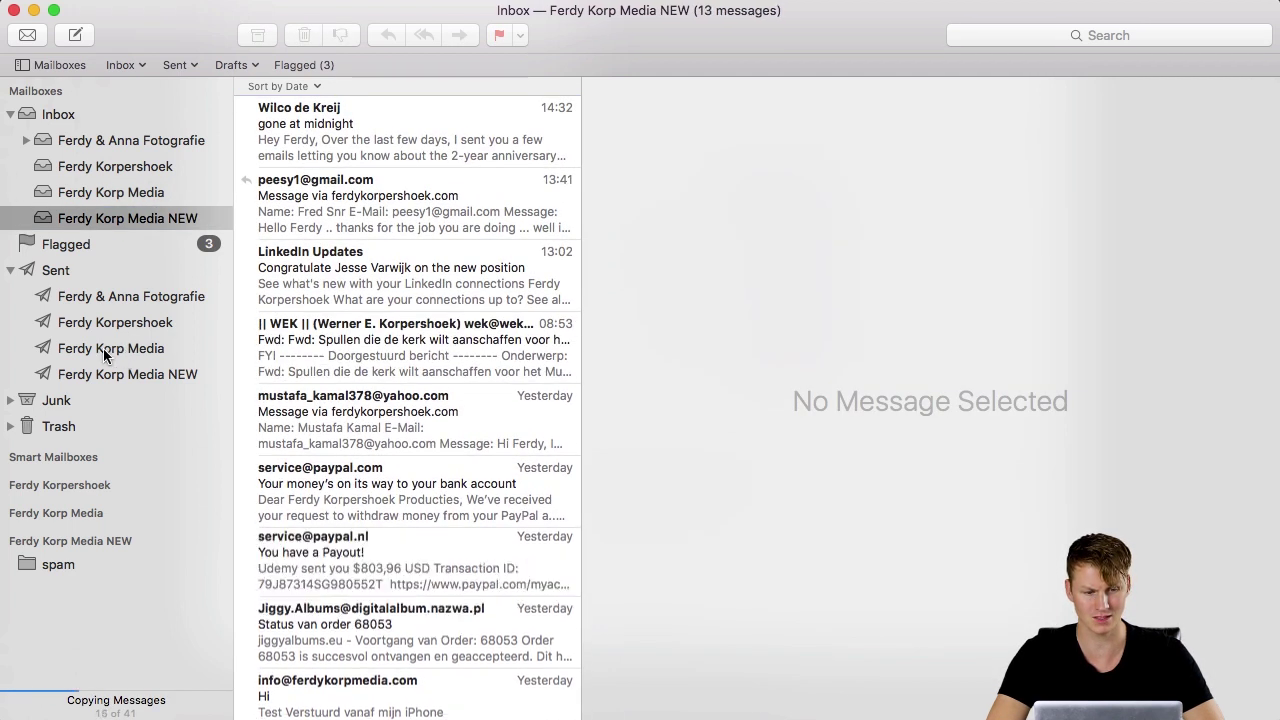
Copy the five sent messages from the old account into the new account's Sent mailbox.
{"action": "left_click", "coordinate": [95, 348]}
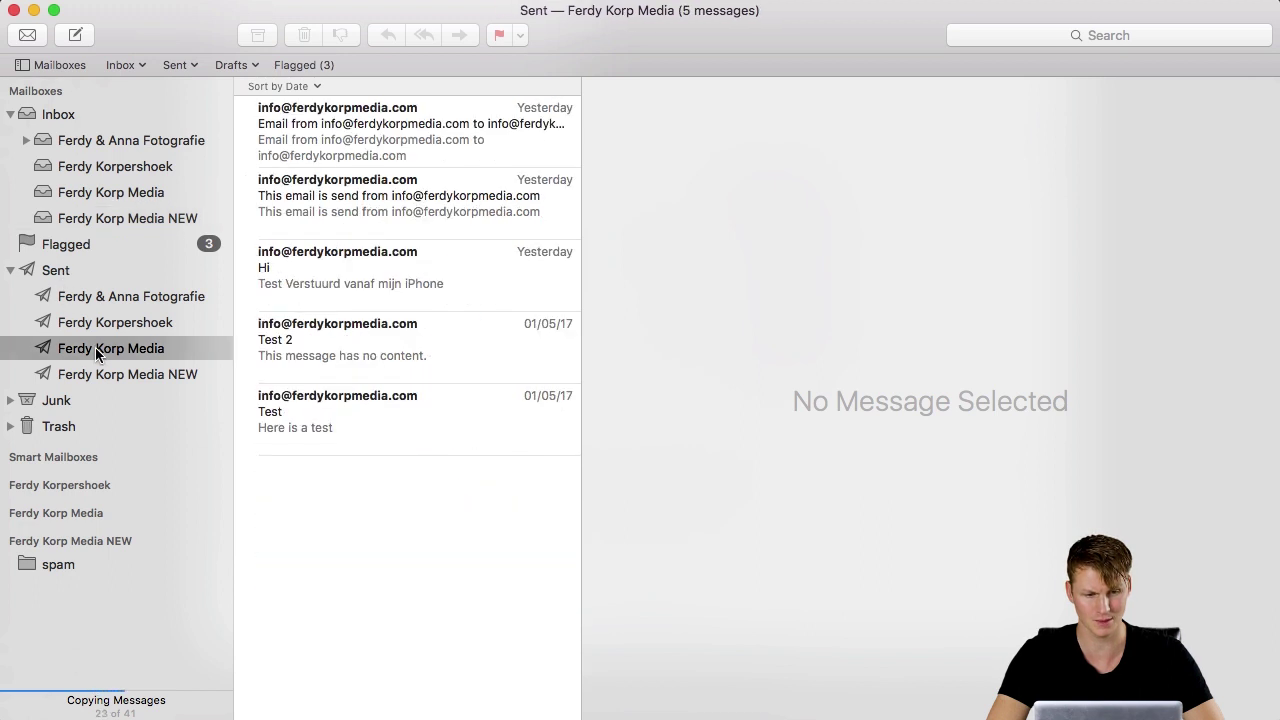
{"action": "left_click", "coordinate": [334, 157]}
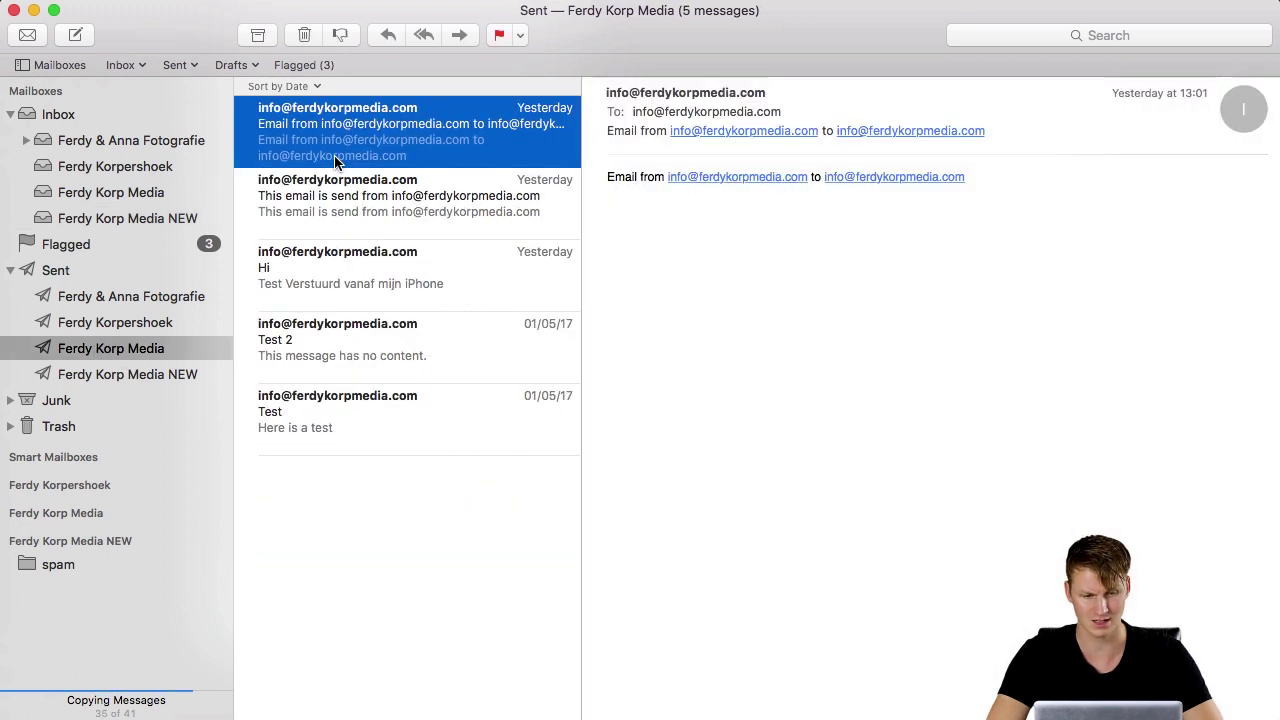
{"action": "key", "text": "super+a"}
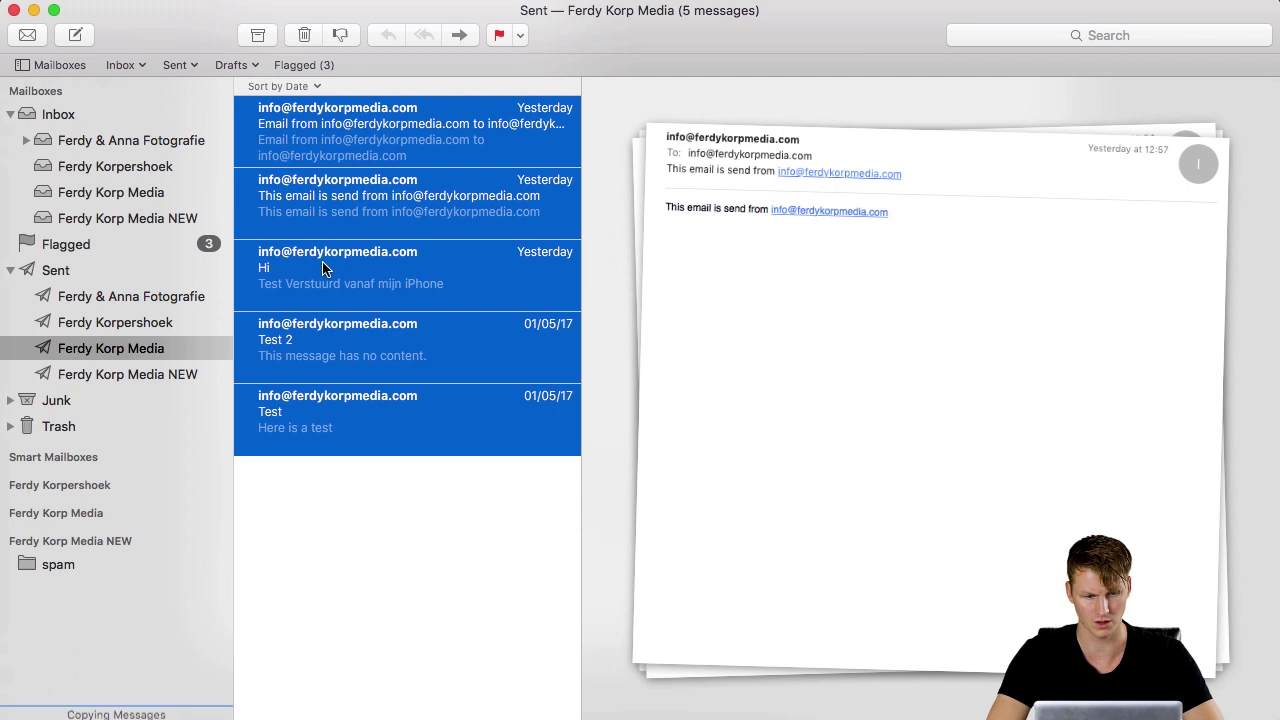
{"action": "left_click_drag", "start_coordinate": [325, 256], "coordinate": [147, 371]}
{"action": "left_click", "coordinate": [147, 371]}
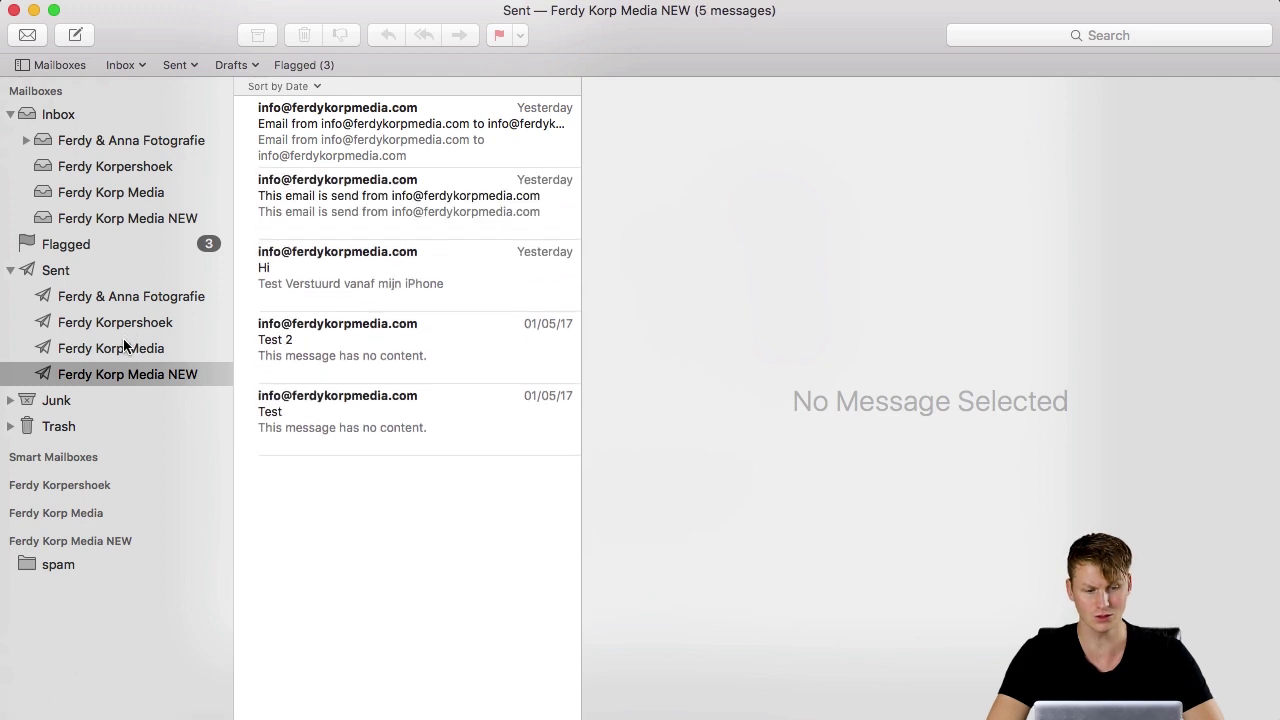
Browse File > Import Mailboxes to the INBOX.mbox backup, then cancel choosing a file.
{"action": "left_click", "coordinate": [110, 1]}
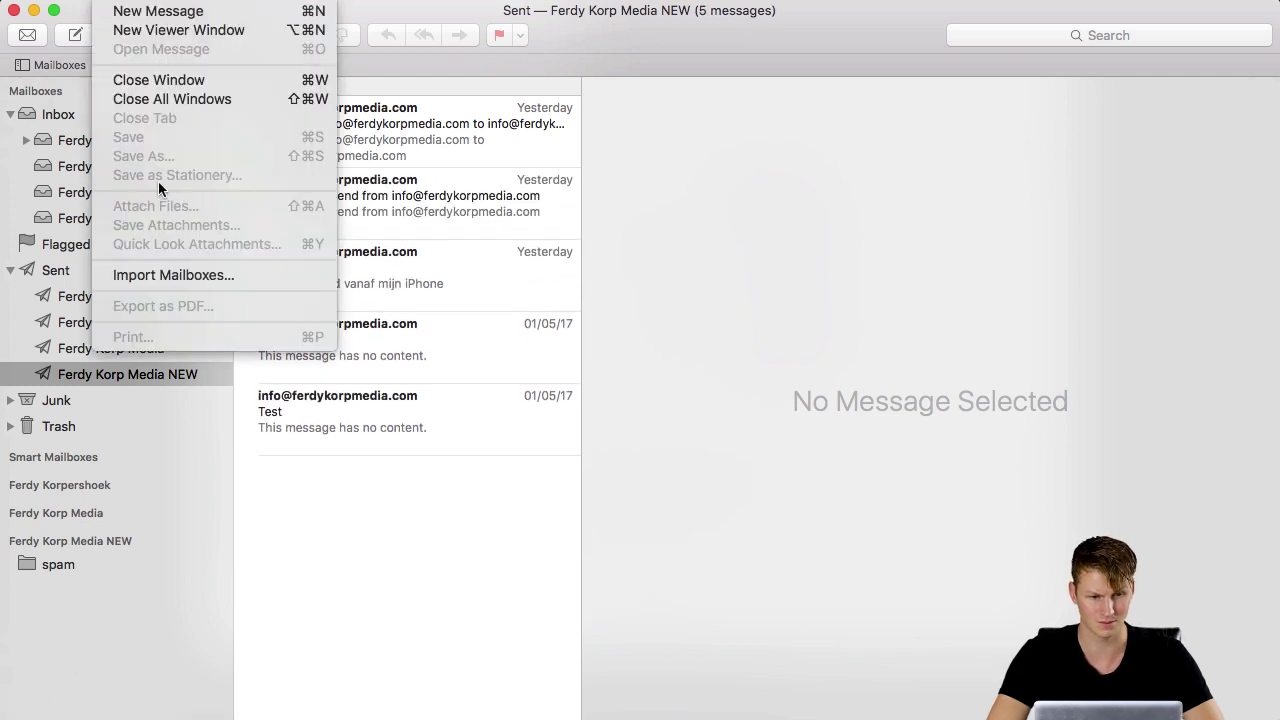
{"action": "left_click", "coordinate": [163, 274]}
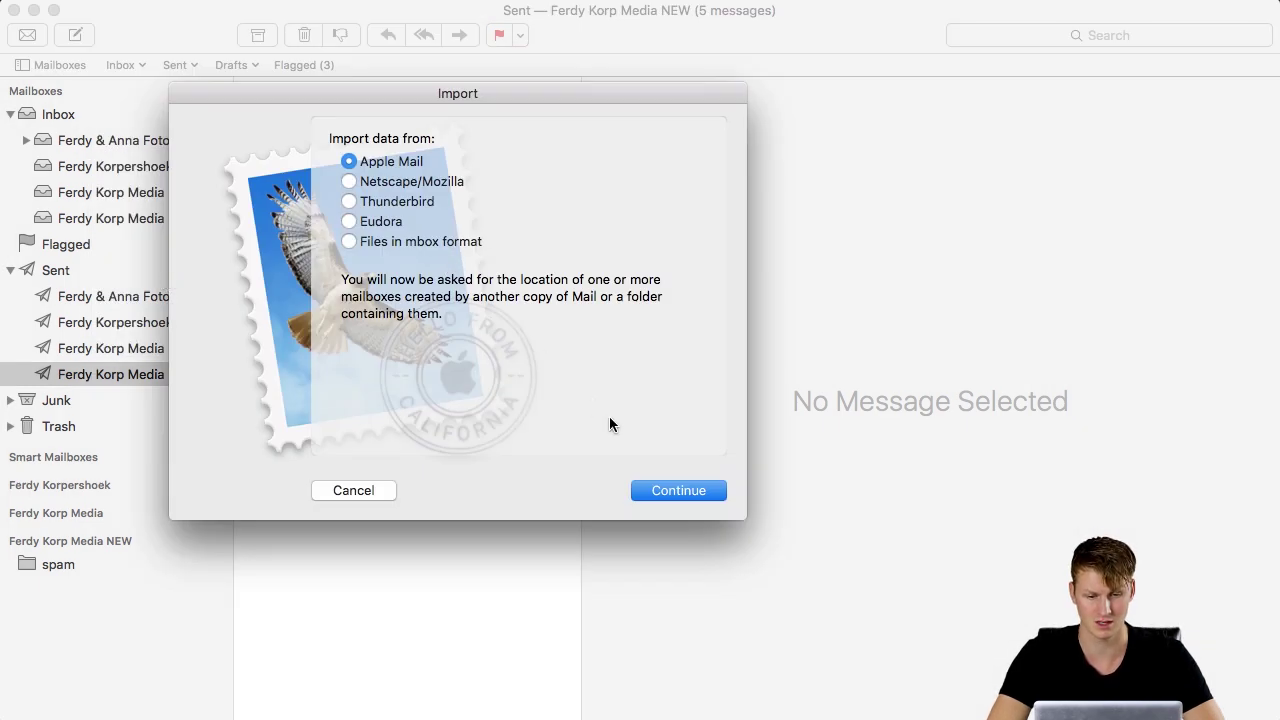
{"action": "left_click", "coordinate": [676, 488]}
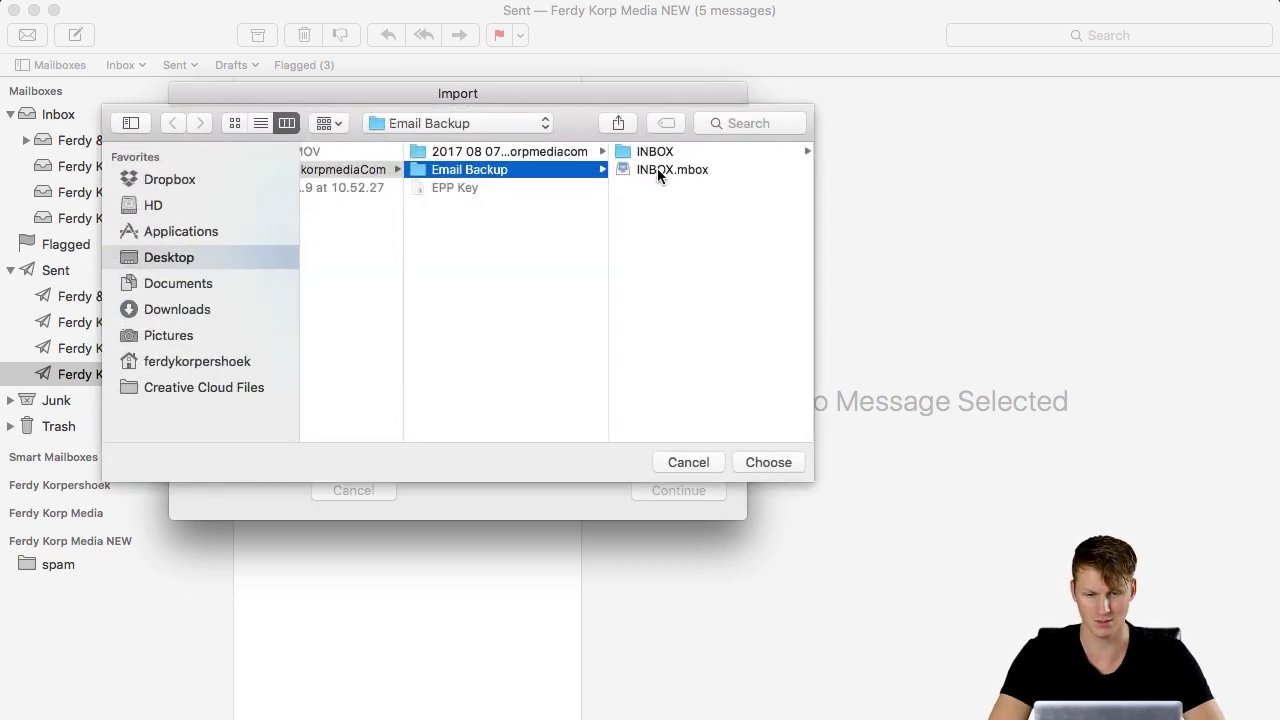
{"action": "left_click", "coordinate": [657, 168]}
{"action": "left_click", "coordinate": [541, 153]}
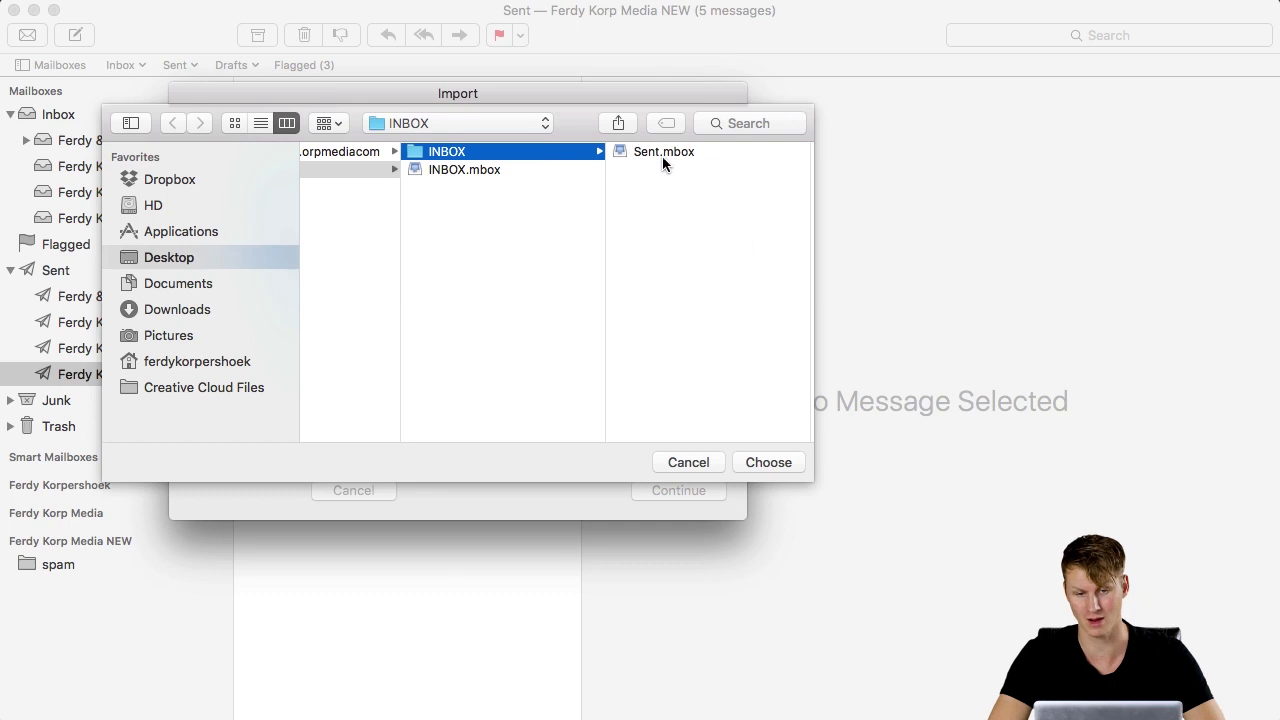
{"action": "left_click", "coordinate": [698, 463]}
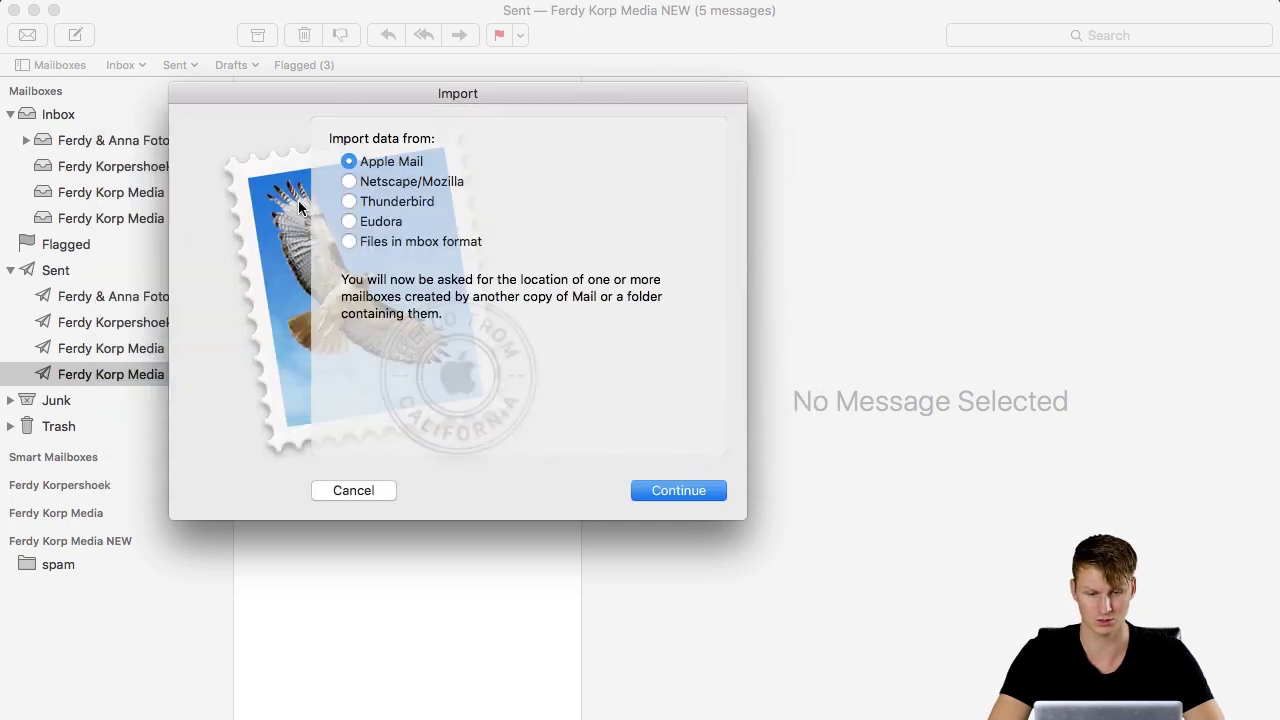
Cancel the mailbox import and open Roundcube webmail for the info mailbox from cPanel's Email Accounts.
{"action": "left_click", "coordinate": [352, 490]}
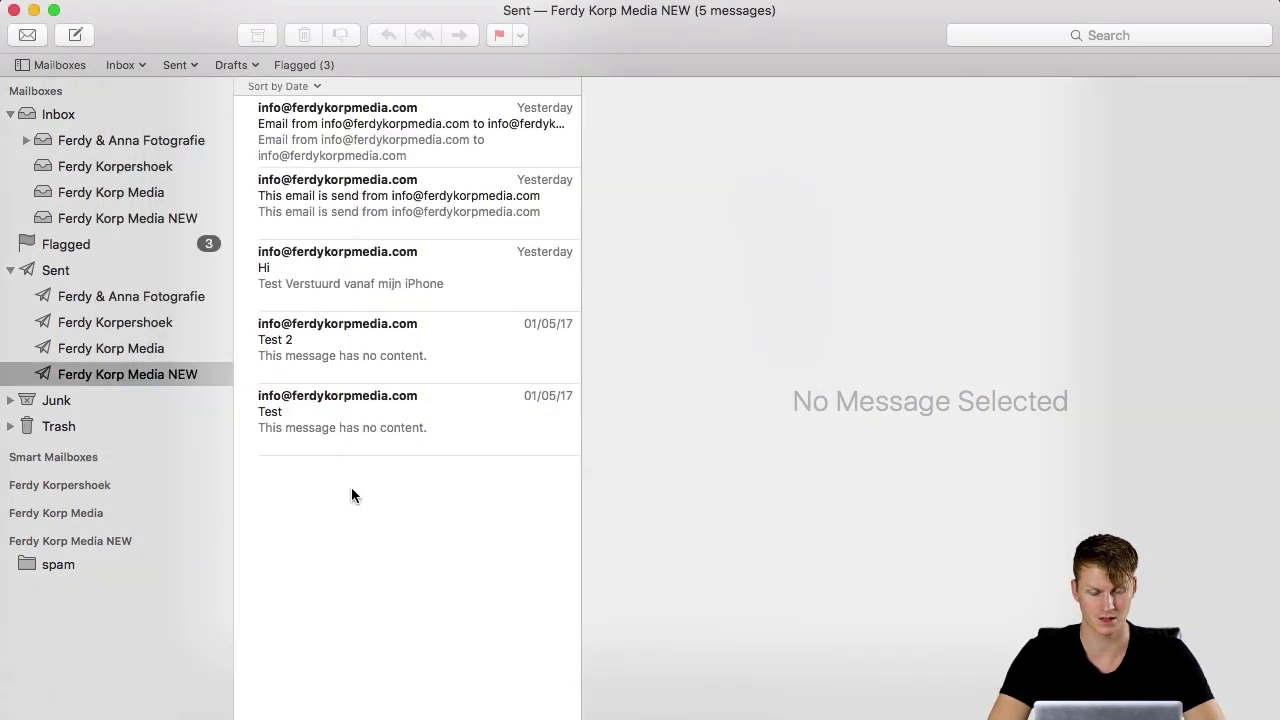
{"action": "left_click", "coordinate": [486, 706]}
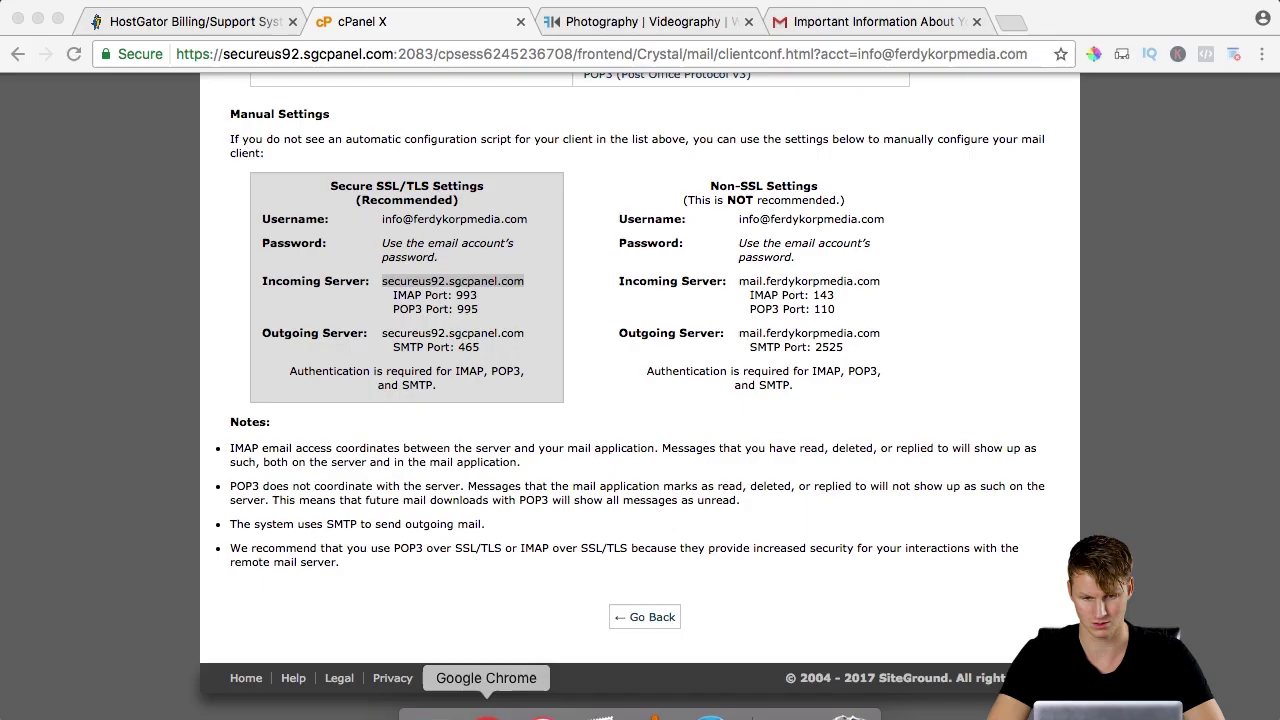
{"action": "scroll", "coordinate": [567, 354], "scroll_direction": "up", "scroll_amount": 5}
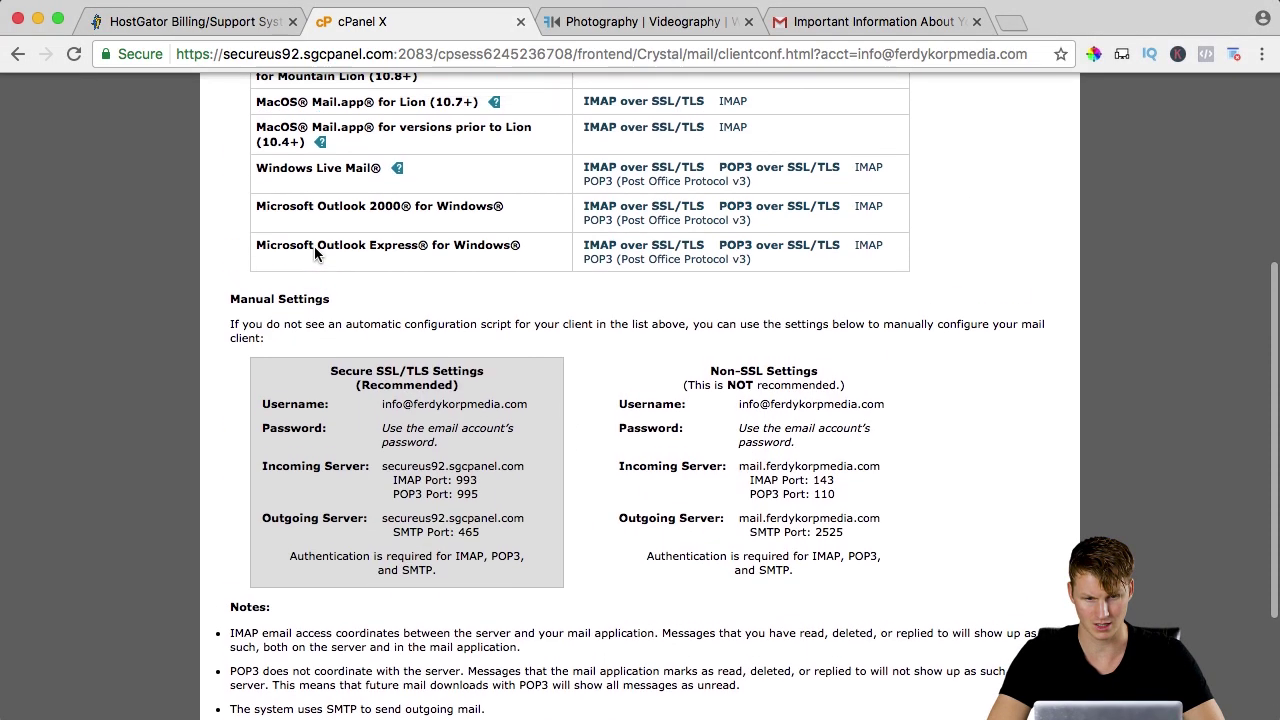
{"action": "left_click", "coordinate": [22, 57]}
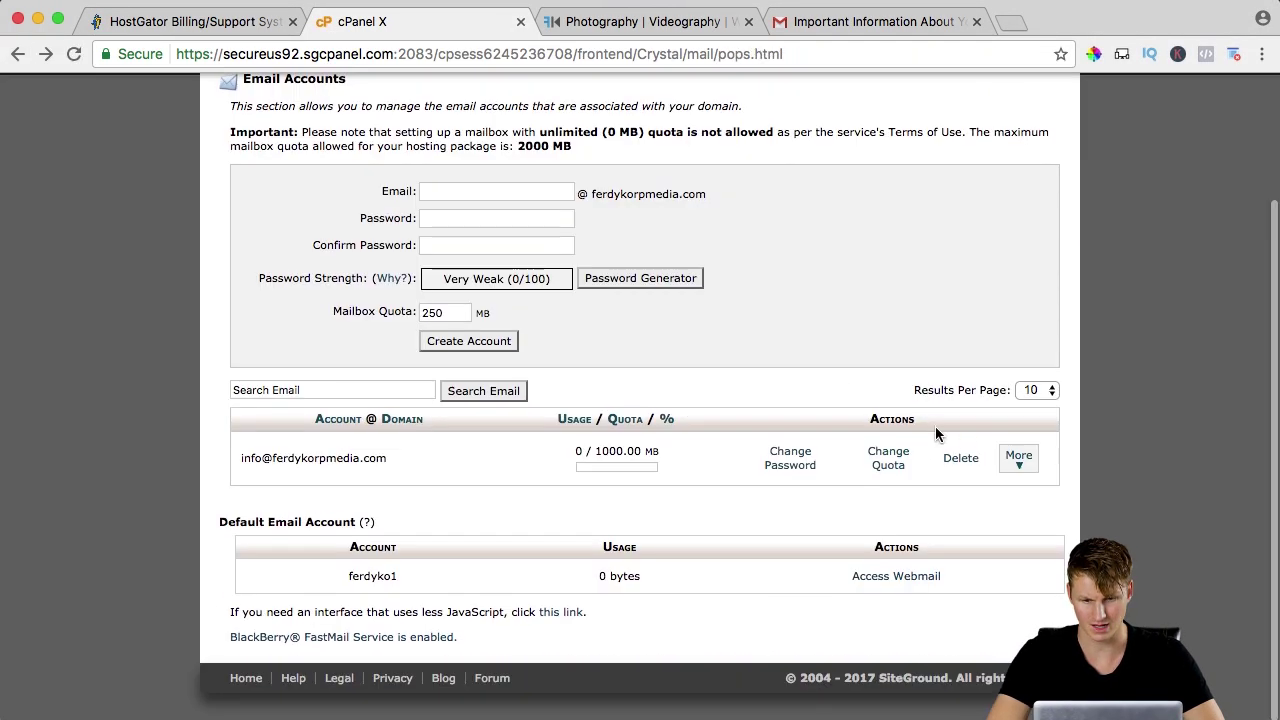
{"action": "left_click", "coordinate": [1019, 458]}
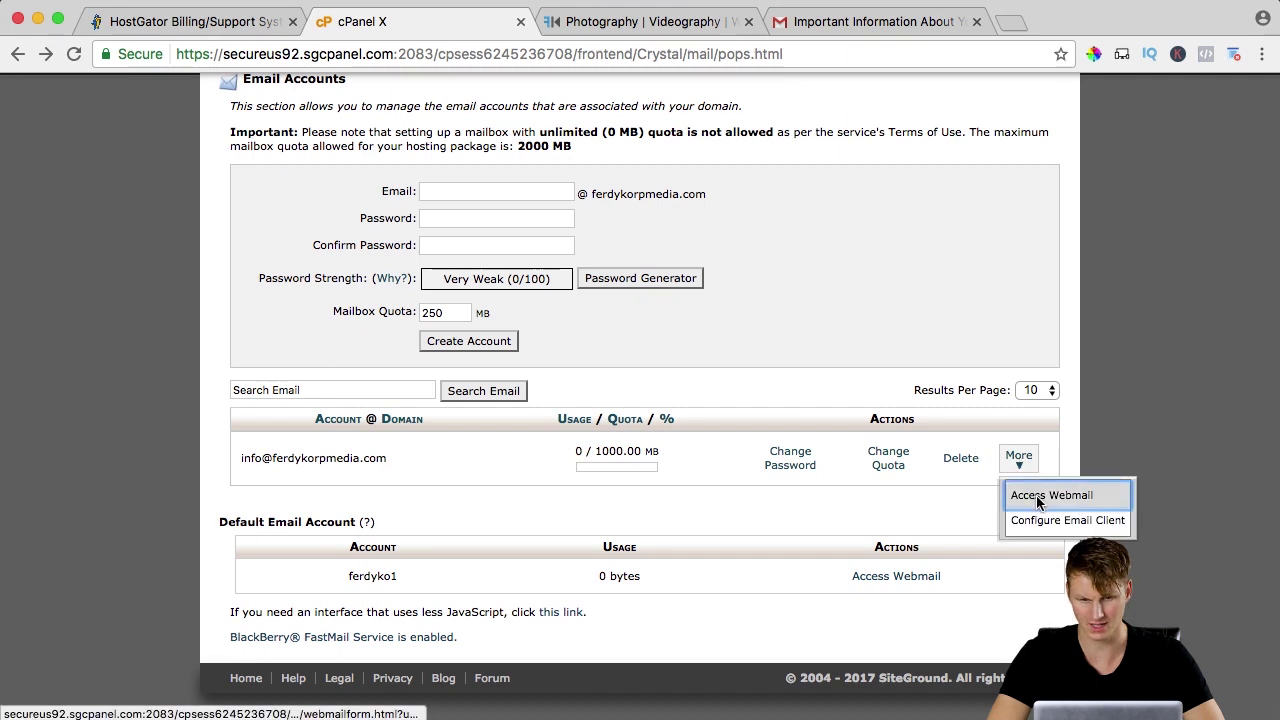
{"action": "left_click", "coordinate": [1038, 495]}
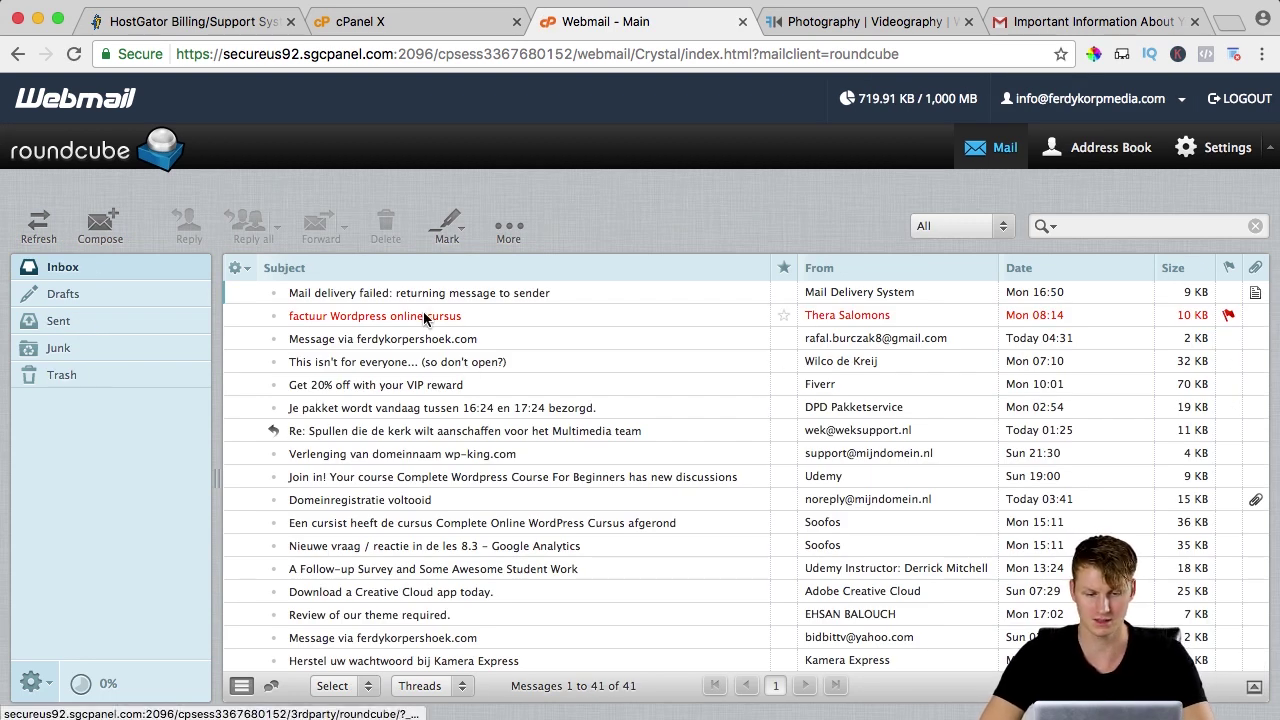
Unflag the WordPress course invoice email in the Ferdy Korp Media NEW inbox, then reload webmail.
{"action": "left_click", "coordinate": [594, 704]}
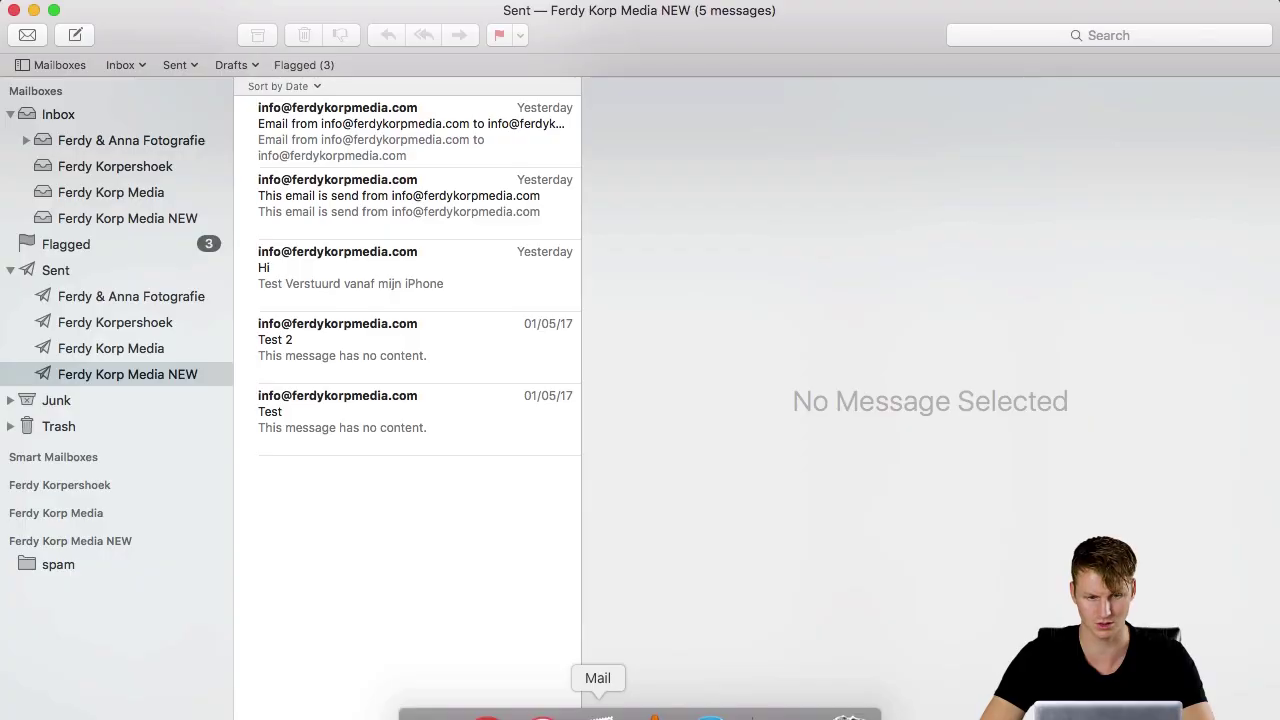
{"action": "left_click", "coordinate": [140, 218]}
{"action": "scroll", "coordinate": [383, 303], "scroll_direction": "down", "scroll_amount": 1}
{"action": "left_click", "coordinate": [358, 400]}
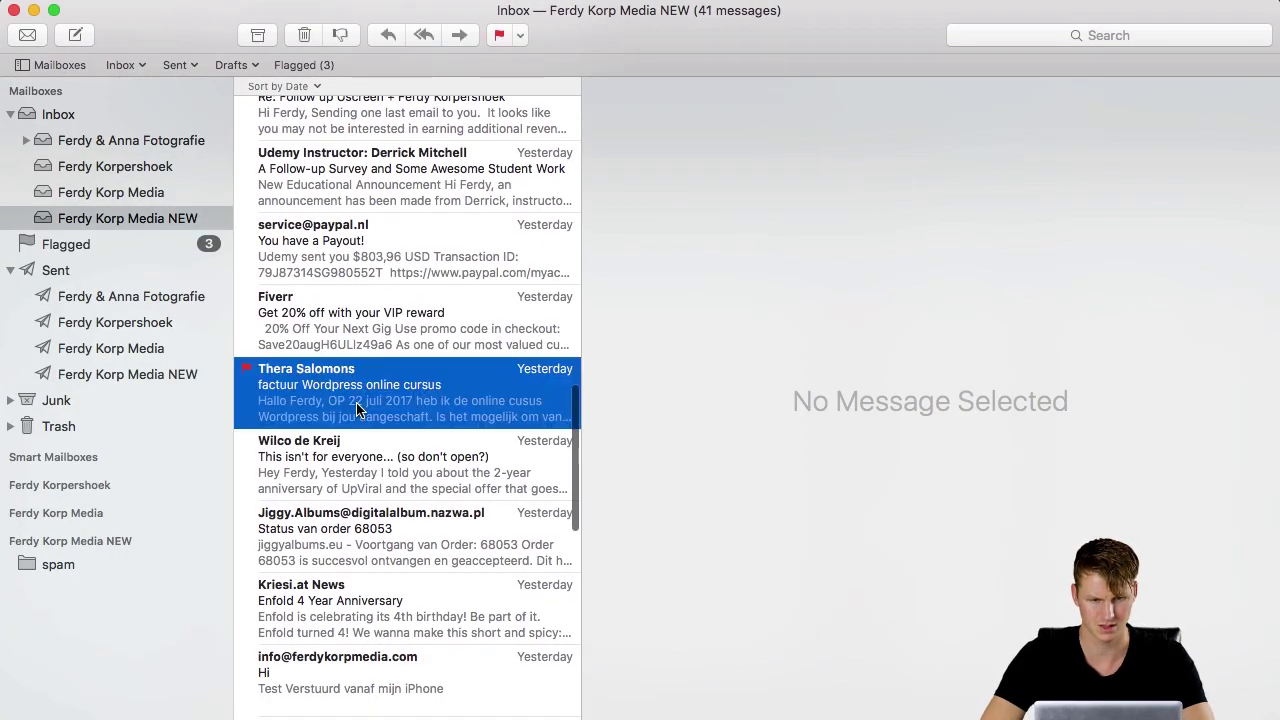
{"action": "left_click", "coordinate": [497, 35]}
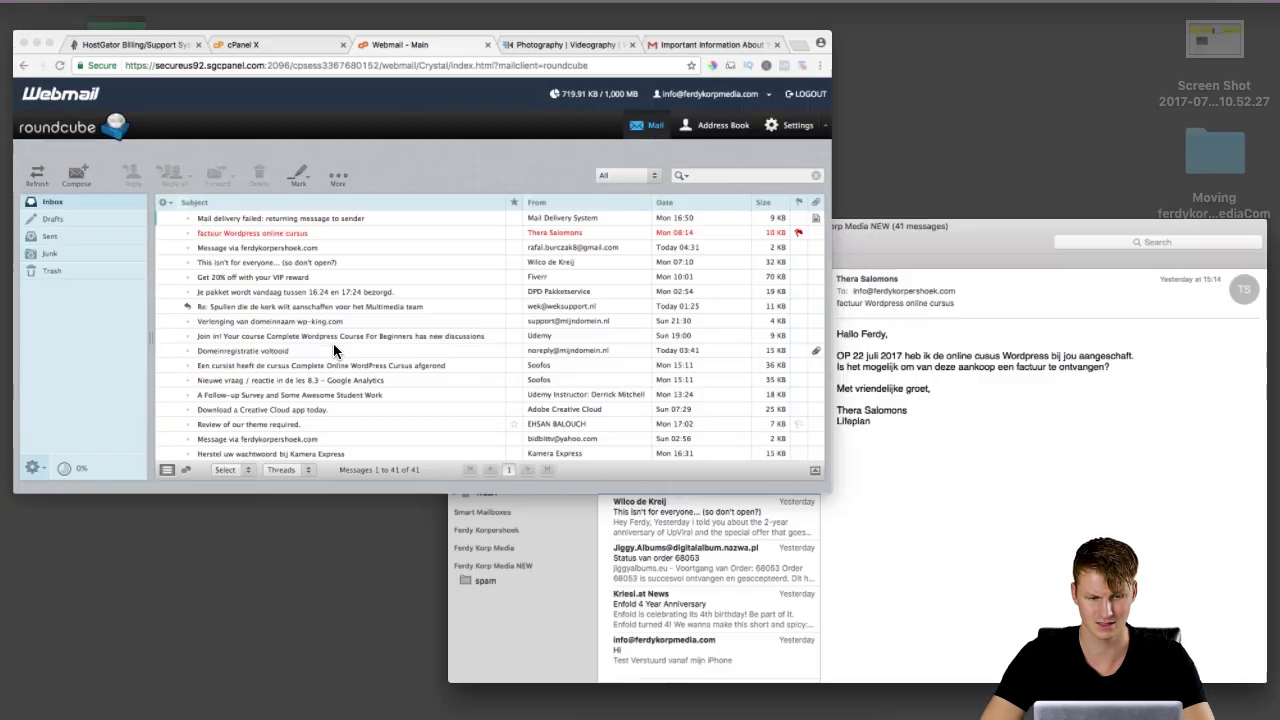
{"action": "key", "text": "super+r"}
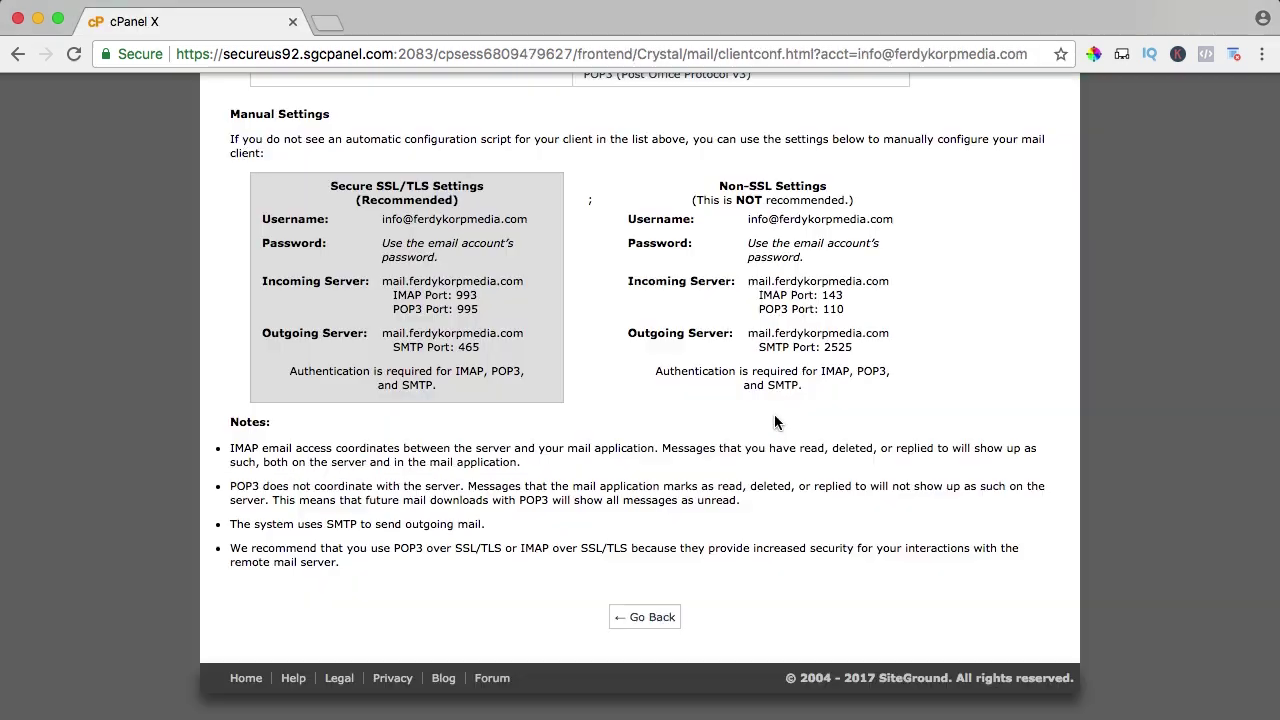
Start the ferdykorpmedia.com transfer from My Accounts, accept the Terms of Service, and check domain status.
{"action": "scroll", "coordinate": [445, 77], "scroll_direction": "up", "scroll_amount": 5}
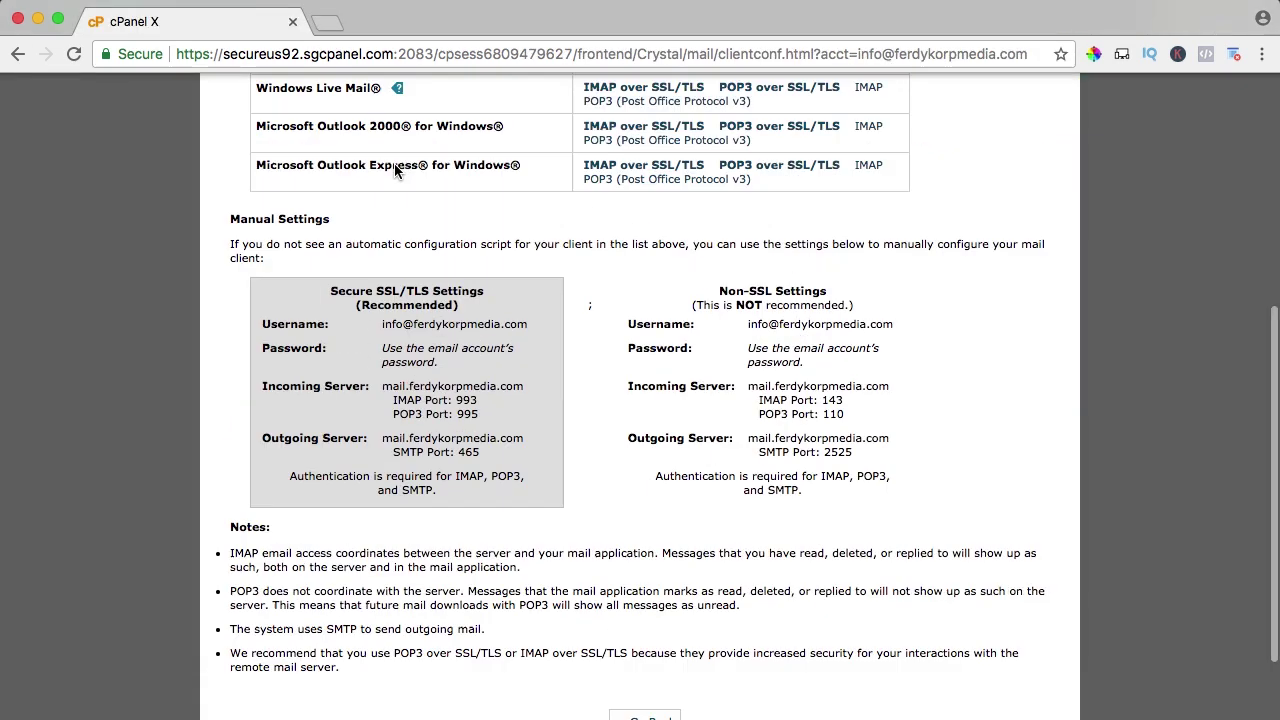
{"action": "left_click", "coordinate": [358, 172]}
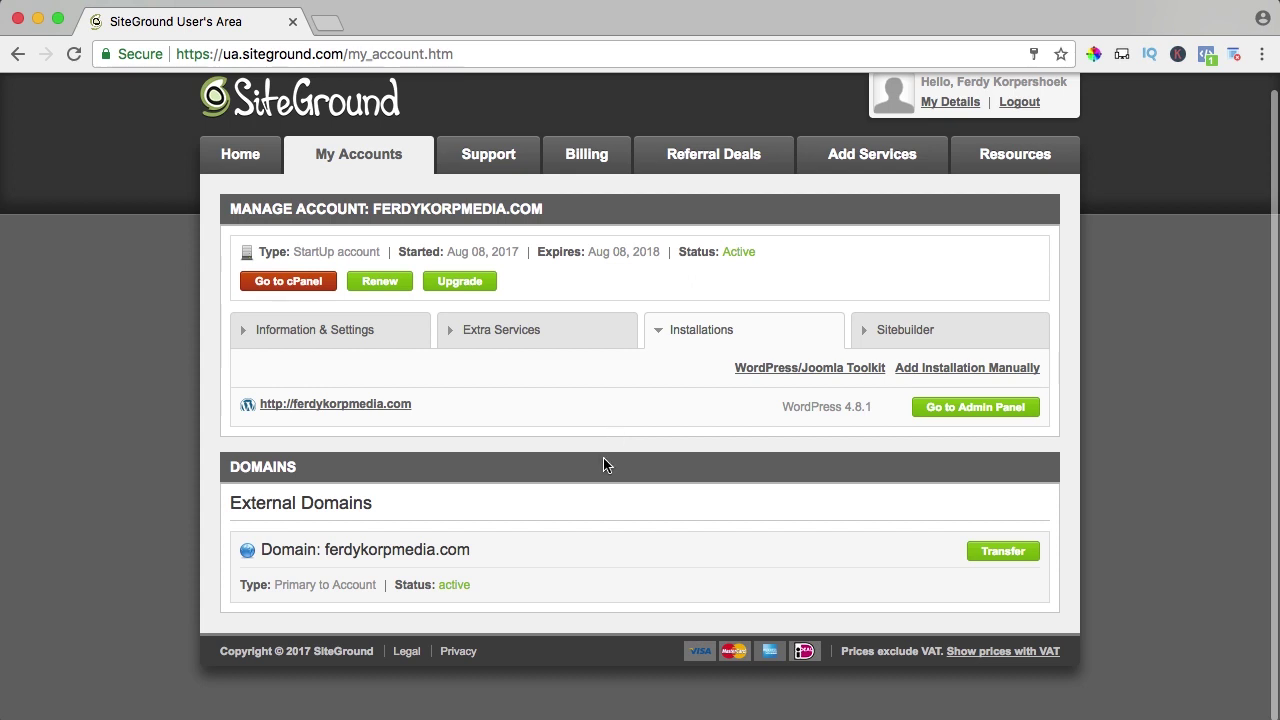
{"action": "left_click", "coordinate": [1003, 553]}
{"action": "left_click", "coordinate": [444, 584]}
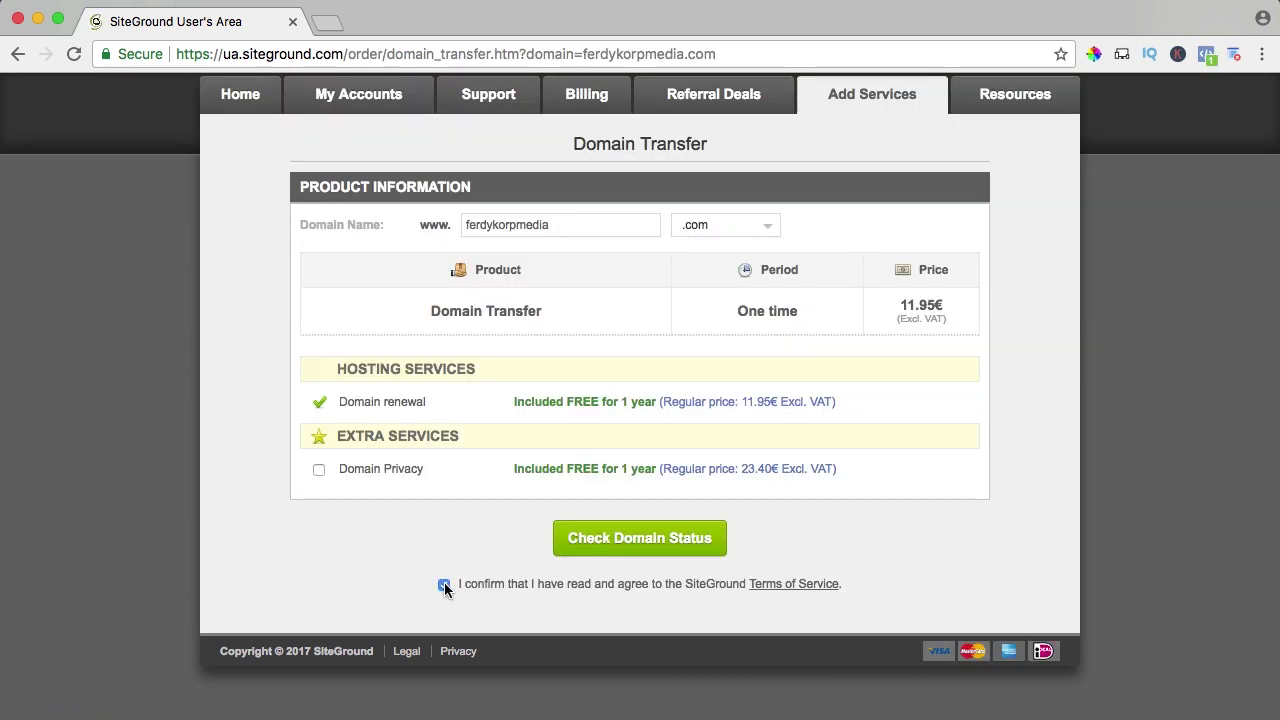
{"action": "left_click", "coordinate": [646, 543]}
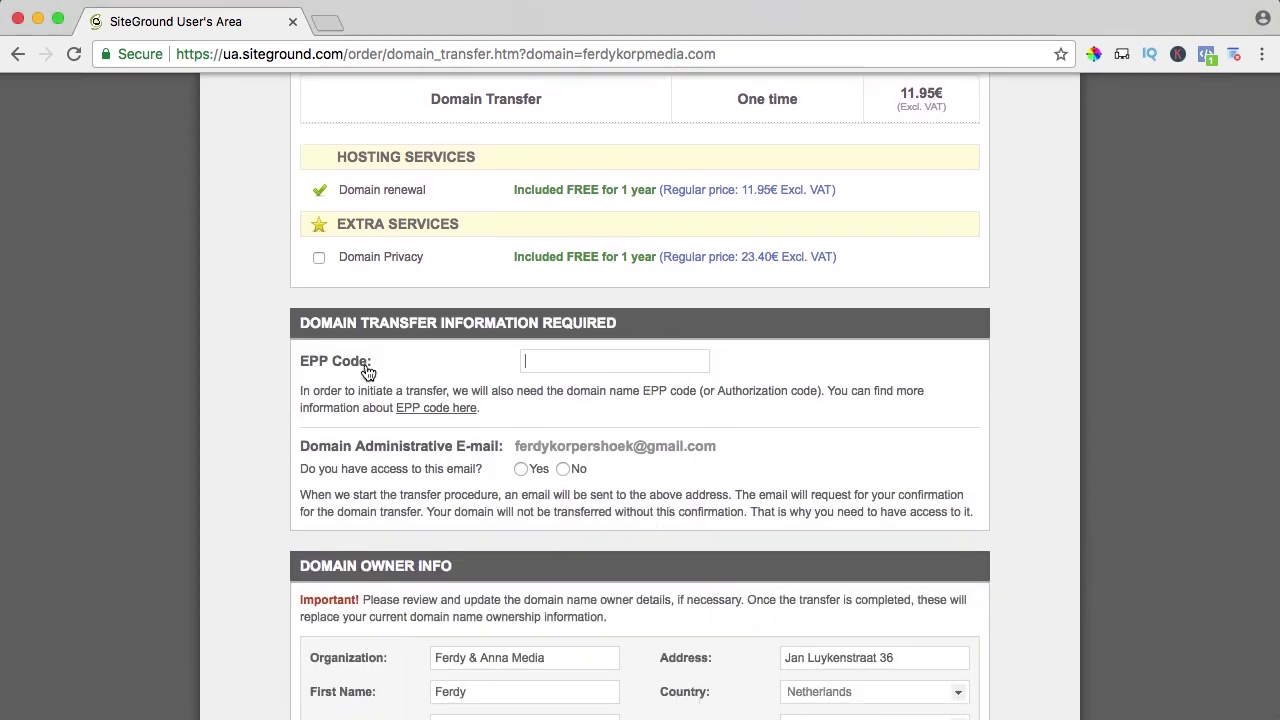
Paste the EPP key from the TextEdit note into the EPP Code field and pay 11.95 EUR.
{"action": "left_click", "coordinate": [794, 708]}
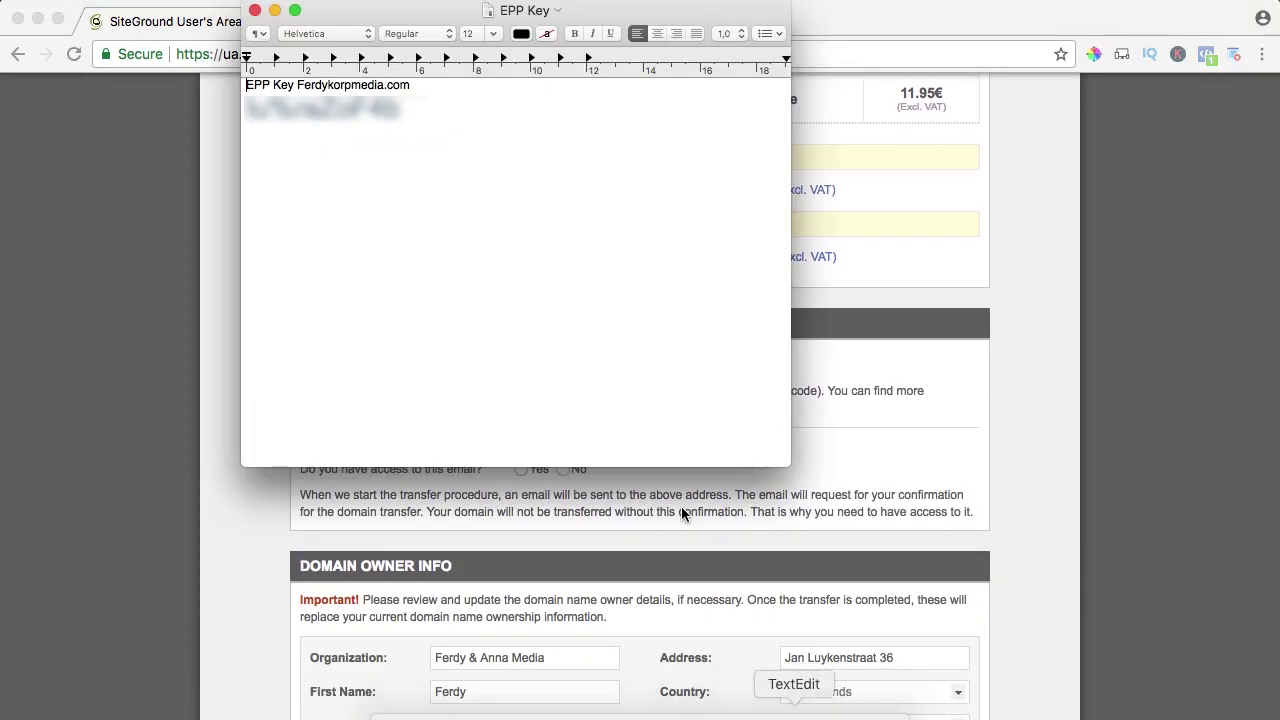
{"action": "left_click_drag", "start_coordinate": [400, 110], "coordinate": [245, 110]}
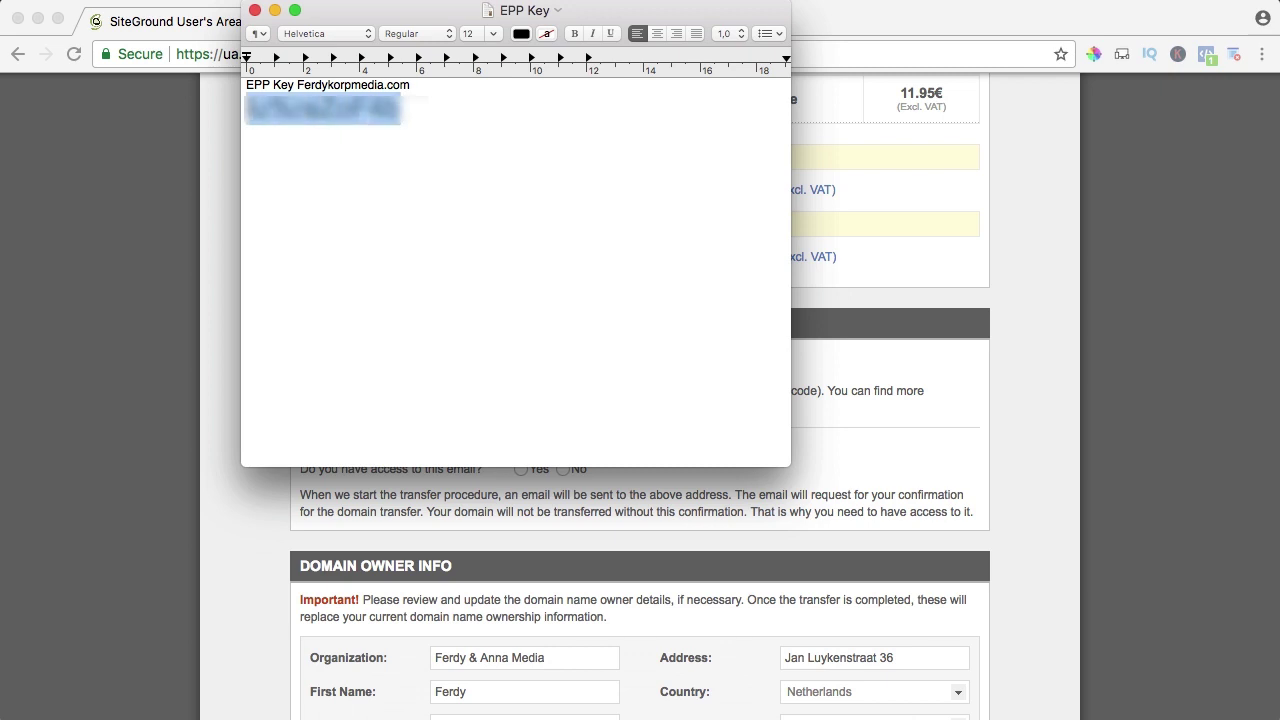
{"action": "key", "text": "super+Tab"}
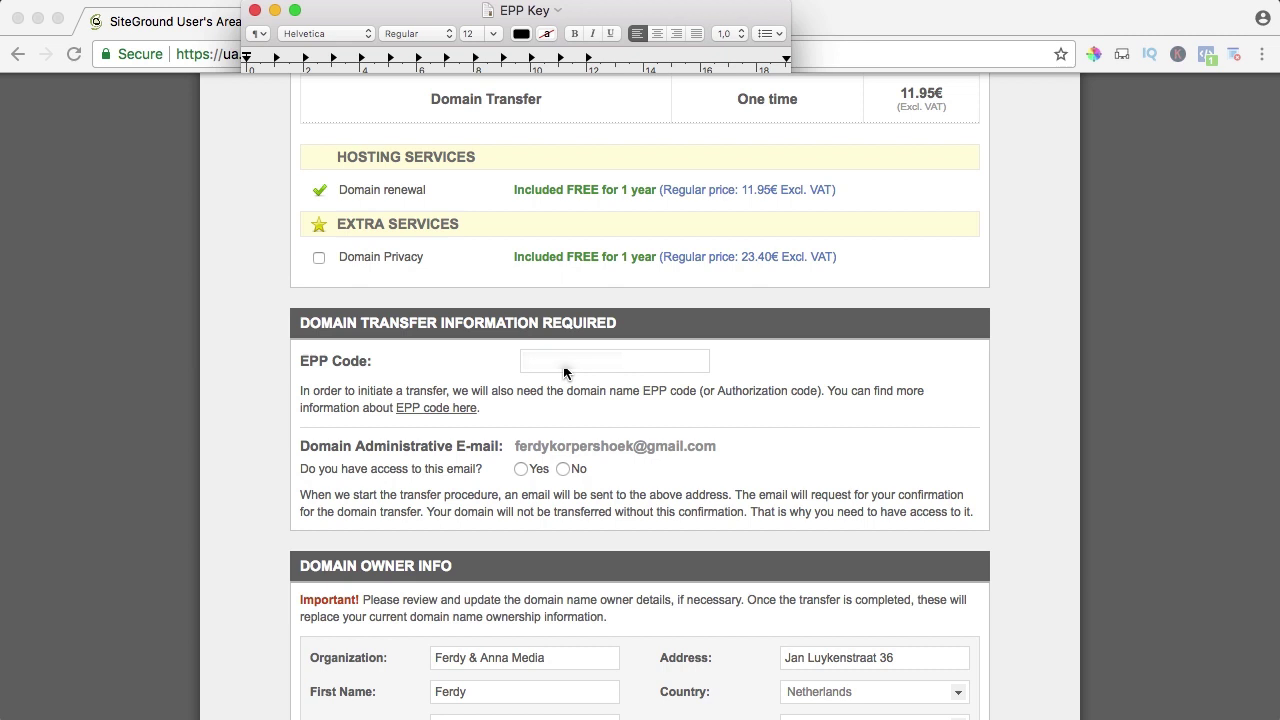
{"action": "key", "text": "super+v"}
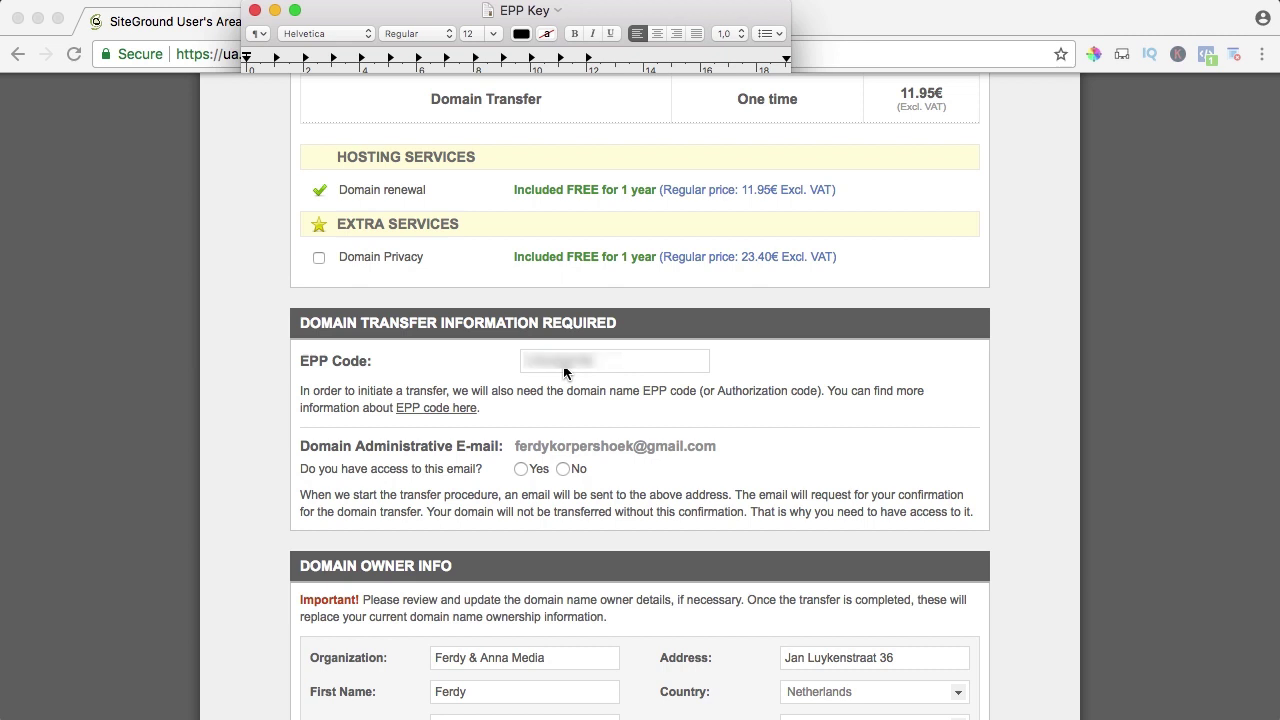
{"action": "scroll", "coordinate": [564, 373], "scroll_direction": "down", "scroll_amount": 2}
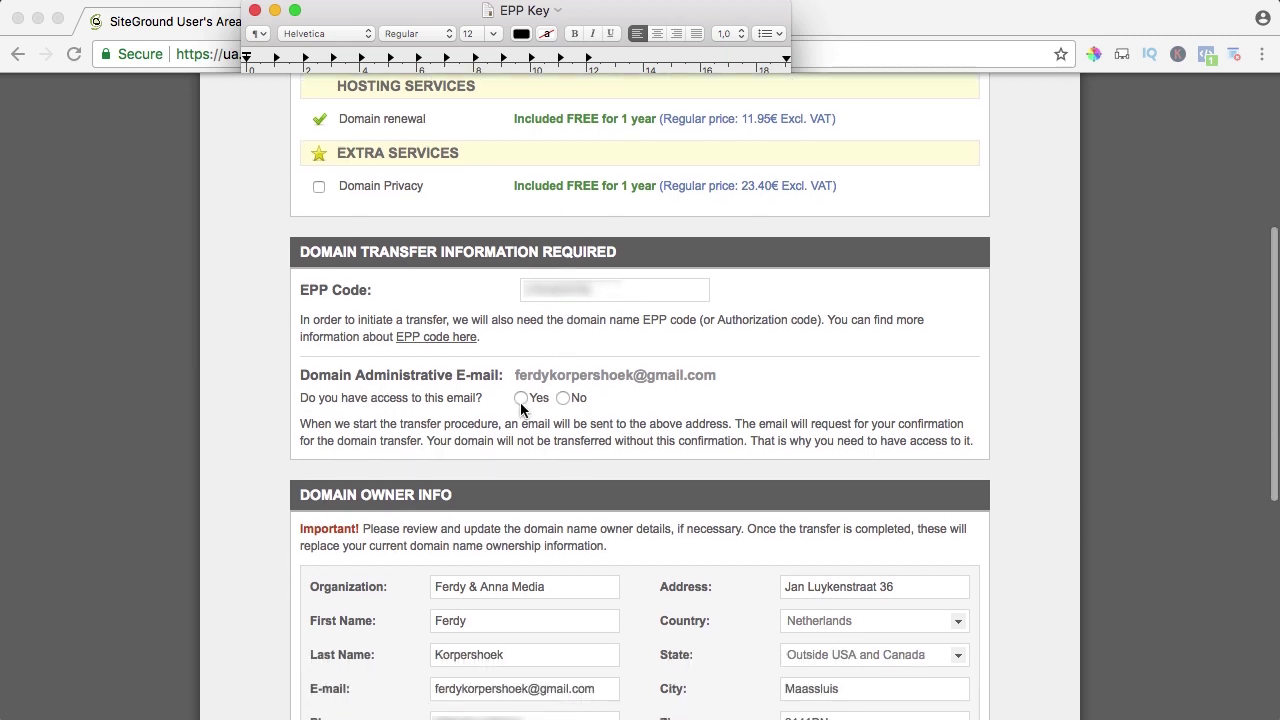
{"action": "scroll", "coordinate": [600, 471], "scroll_direction": "down", "scroll_amount": 5}
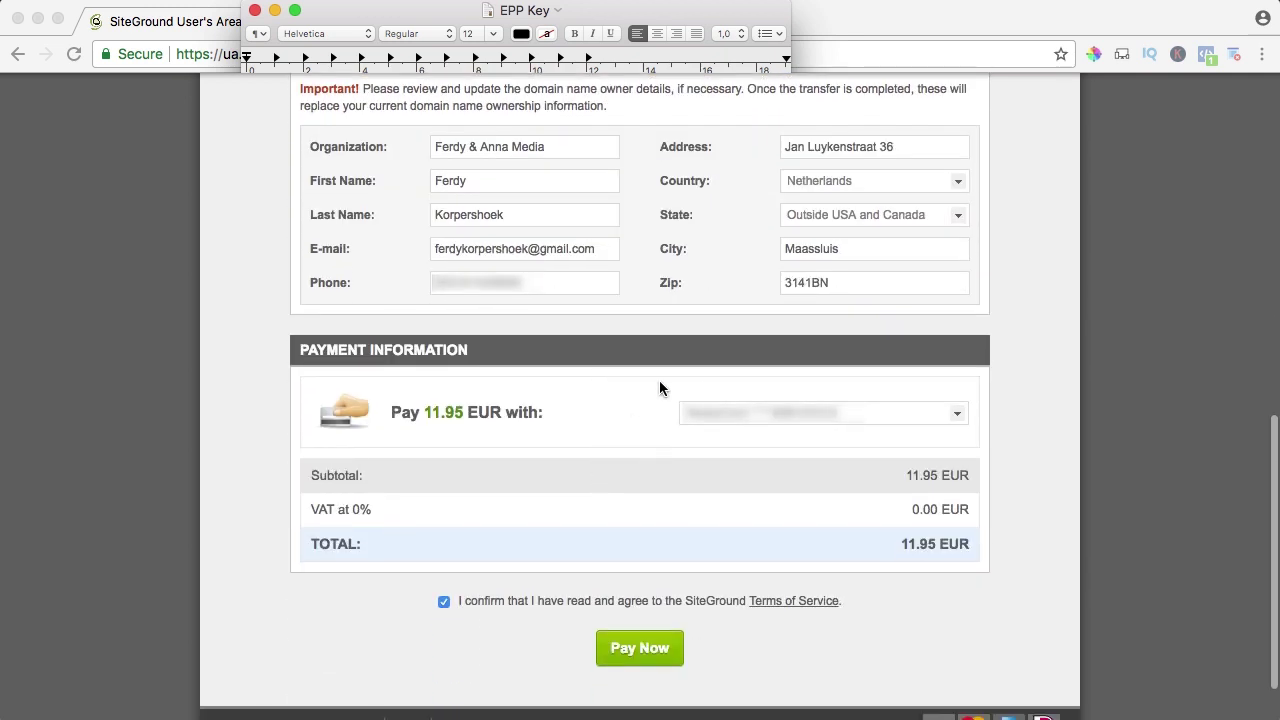
{"action": "scroll", "coordinate": [652, 402], "scroll_direction": "down", "scroll_amount": 1}
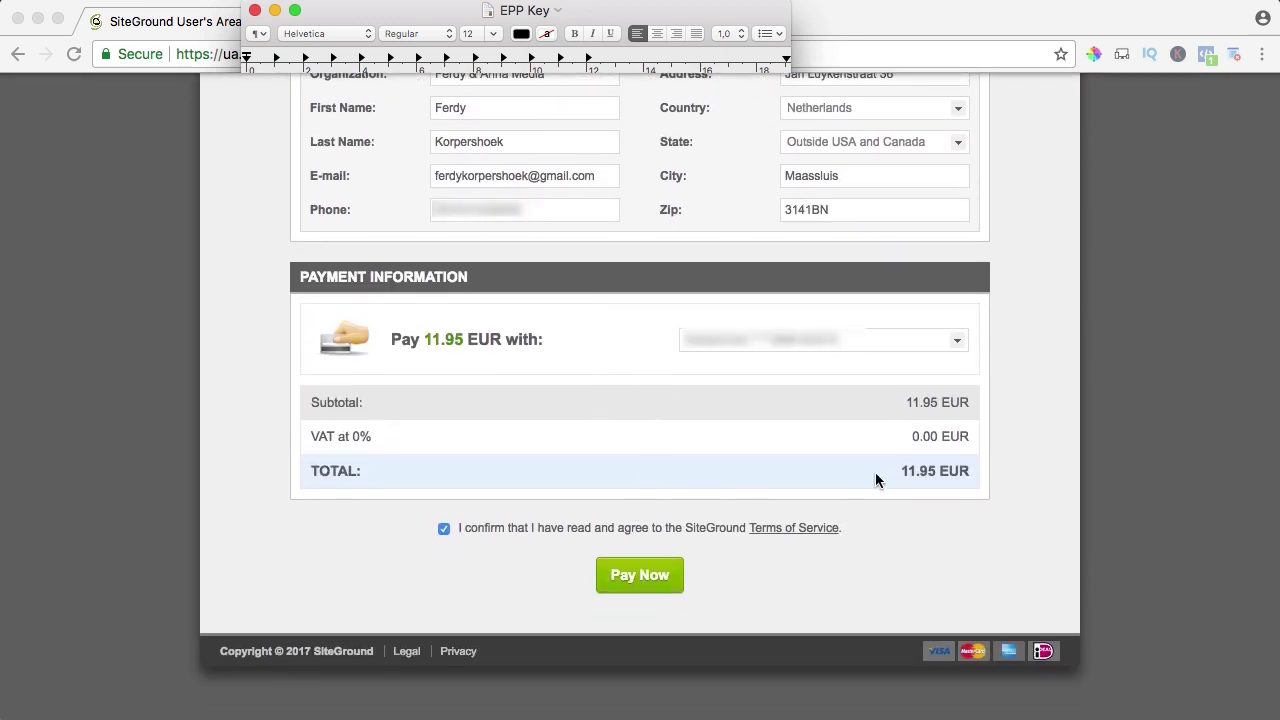
{"action": "left_click", "coordinate": [632, 572]}
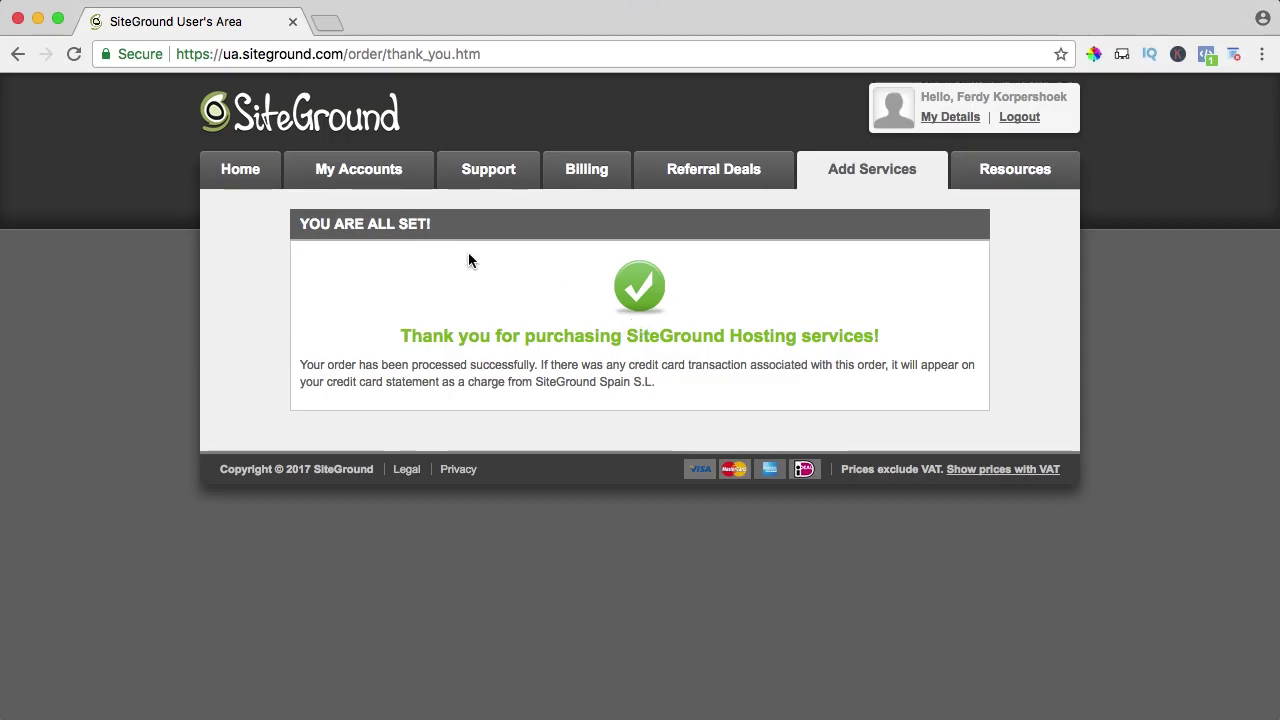
Back in My Accounts, open SiteGround Domain Services' Transfer Request email in Mail and reach its approval link.
{"action": "left_click", "coordinate": [356, 180]}
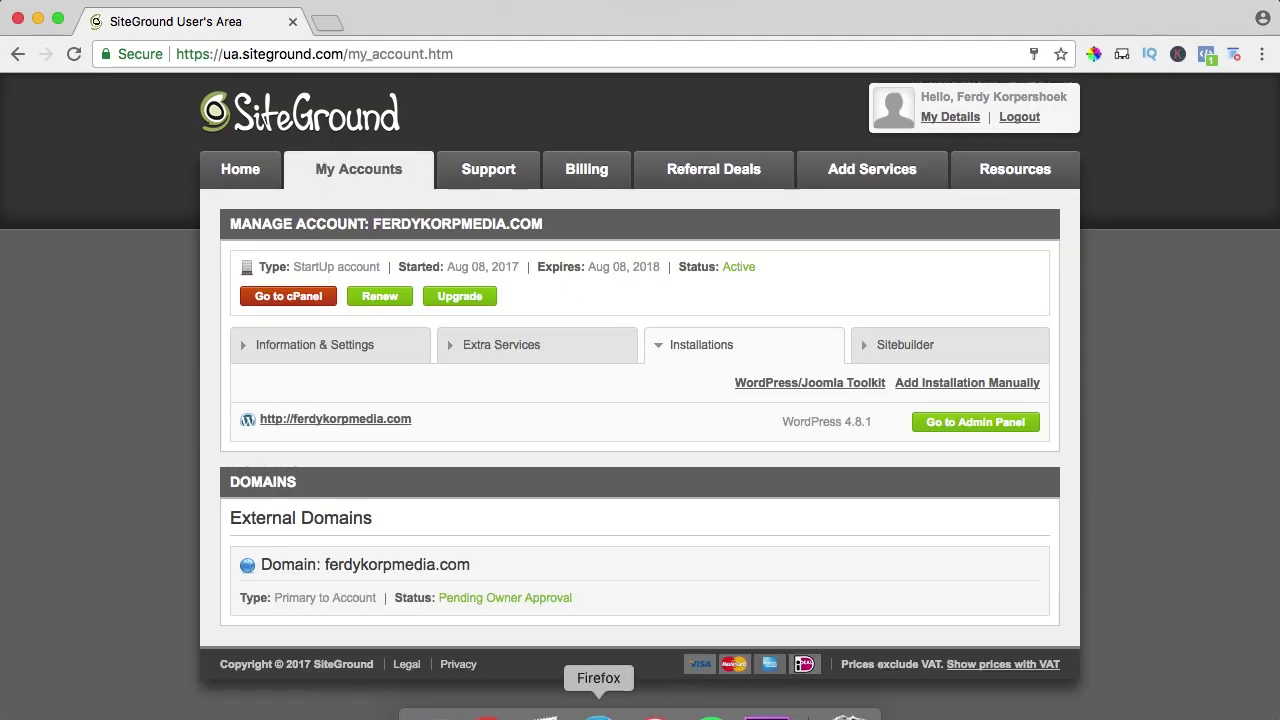
{"action": "left_click", "coordinate": [534, 712]}
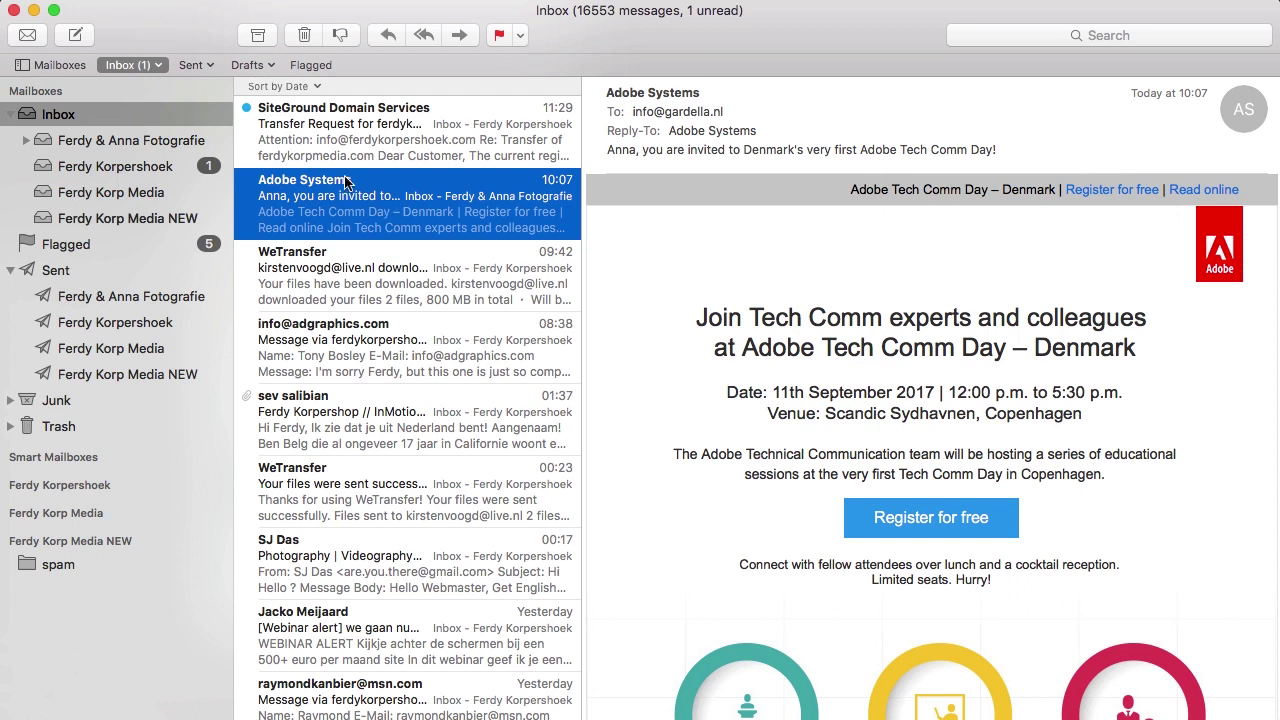
{"action": "left_click", "coordinate": [365, 123]}
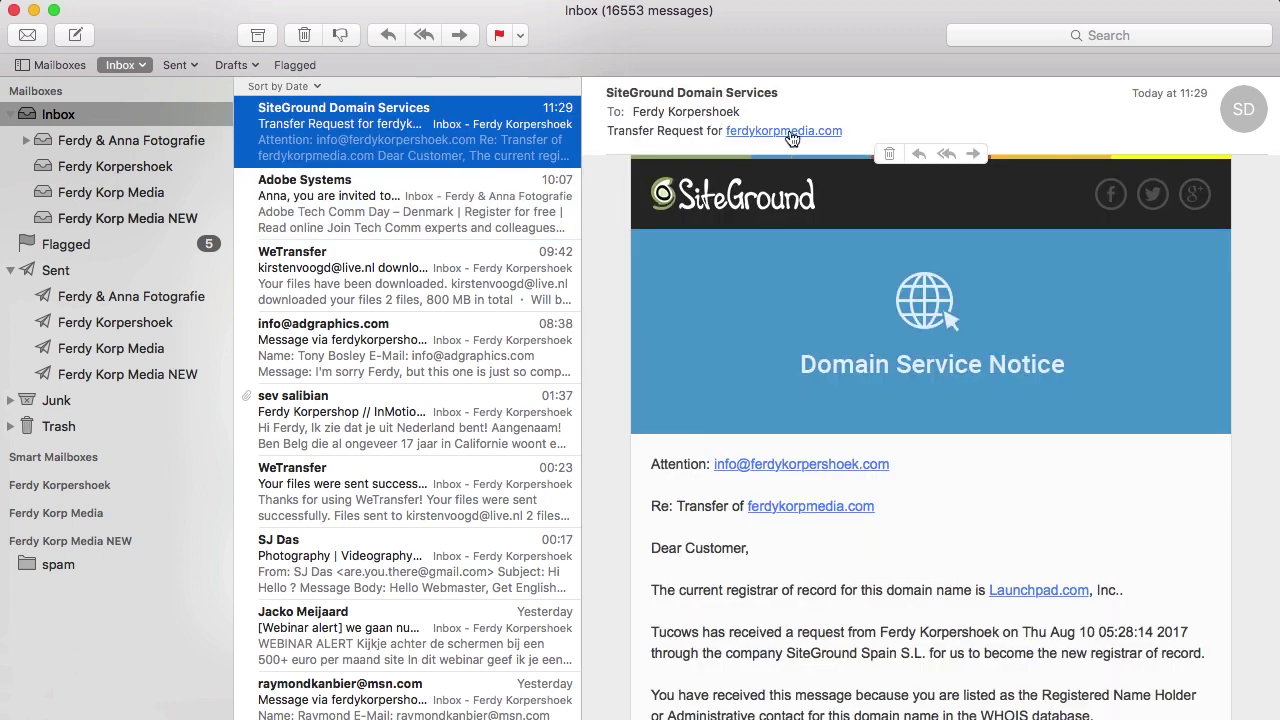
{"action": "scroll", "coordinate": [905, 408], "scroll_direction": "down", "scroll_amount": 5}
{"action": "scroll", "coordinate": [905, 415], "scroll_direction": "down", "scroll_amount": 5}
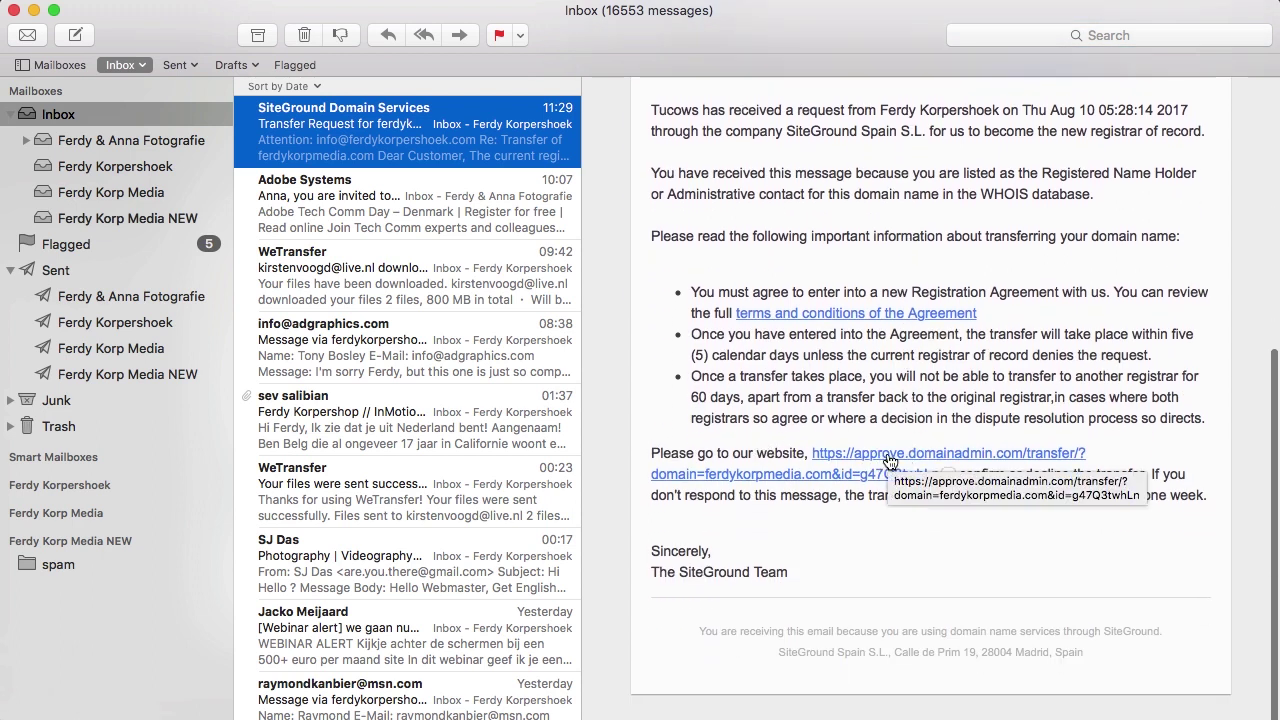
On the approve.domainadmin.com page, paste the authorization code and submit the ferdykorpmedia.com transfer approval.
{"action": "left_click", "coordinate": [880, 460]}
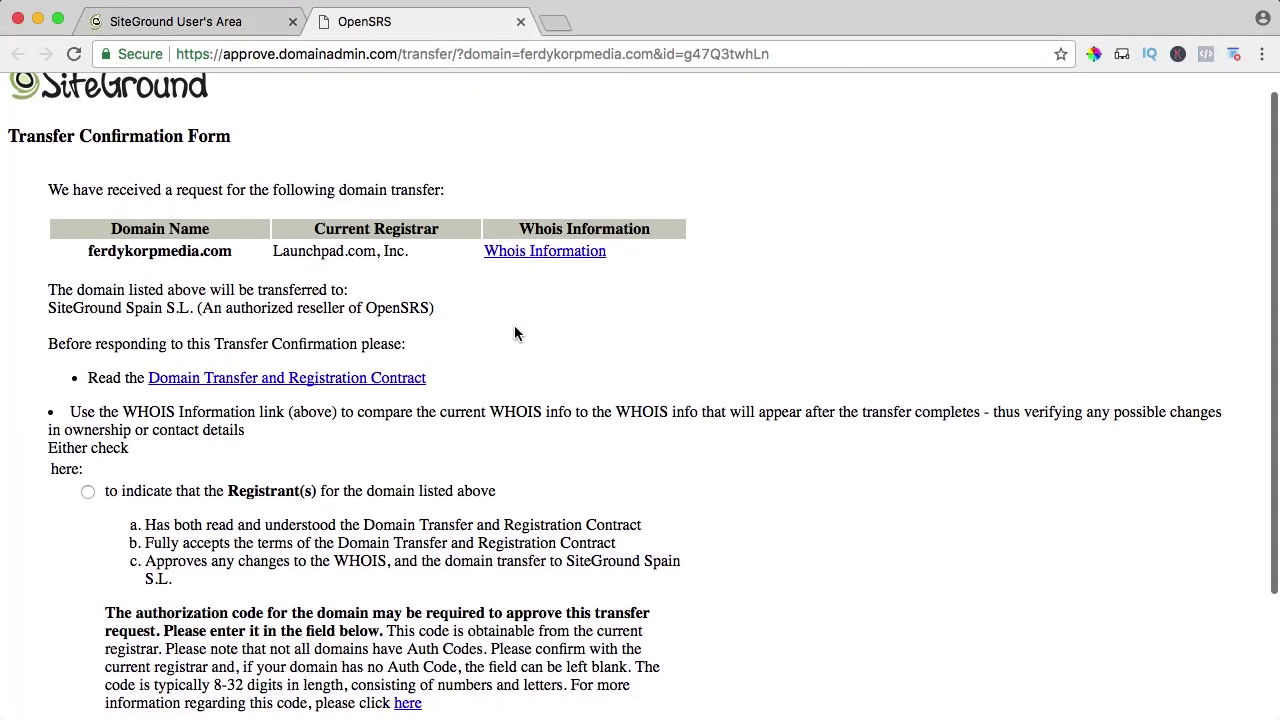
{"action": "scroll", "coordinate": [514, 333], "scroll_direction": "down", "scroll_amount": 3}
{"action": "scroll", "coordinate": [514, 333], "scroll_direction": "down", "scroll_amount": 2}
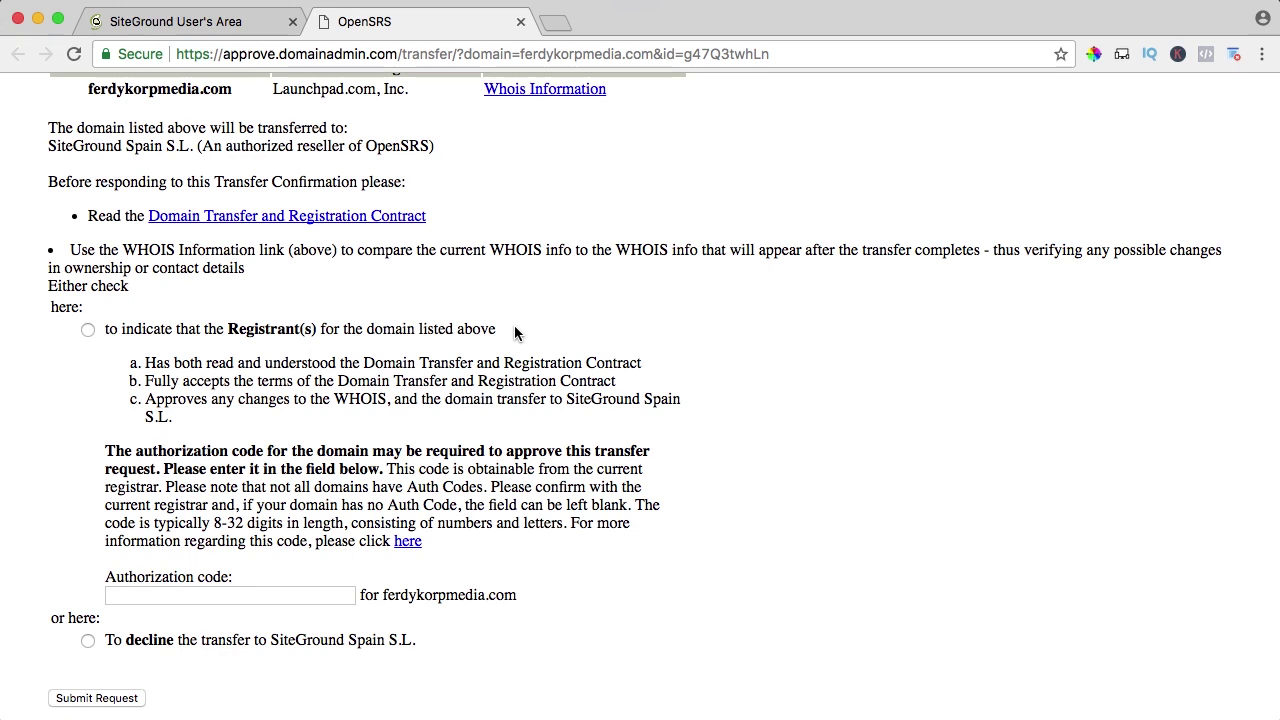
{"action": "left_click", "coordinate": [206, 591]}
{"action": "key", "text": "super+v"}
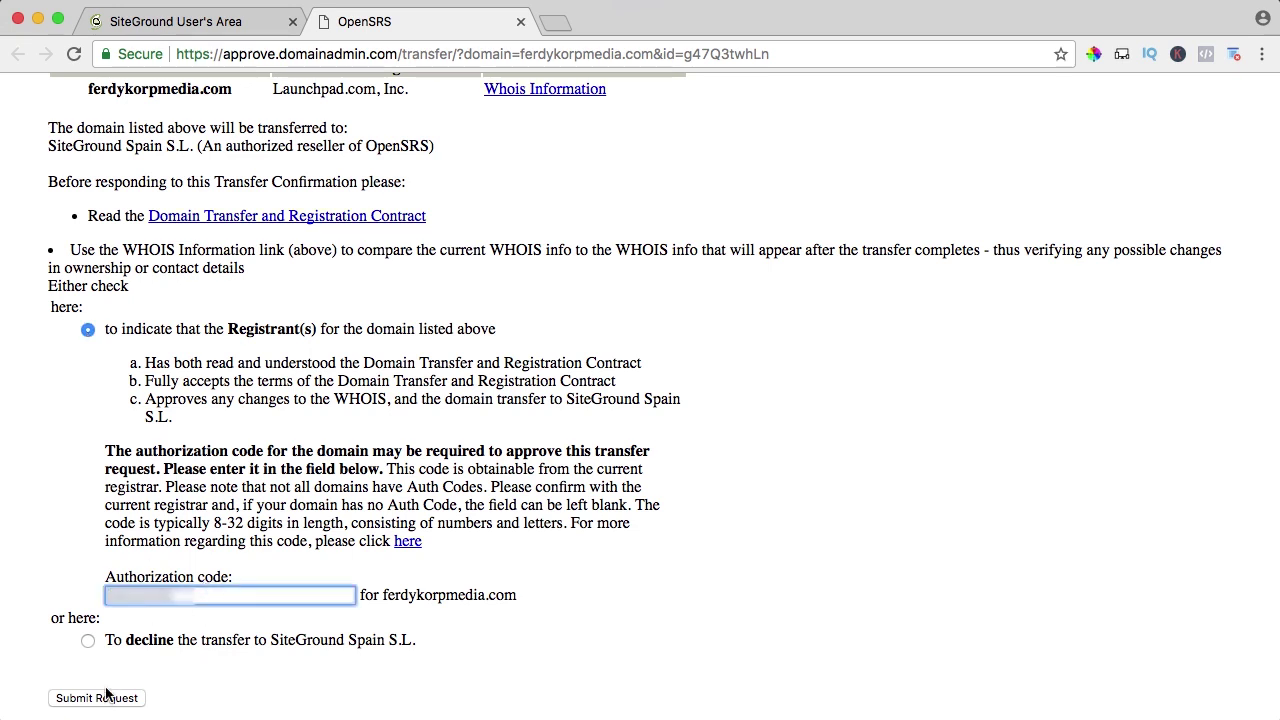
{"action": "left_click", "coordinate": [103, 699]}
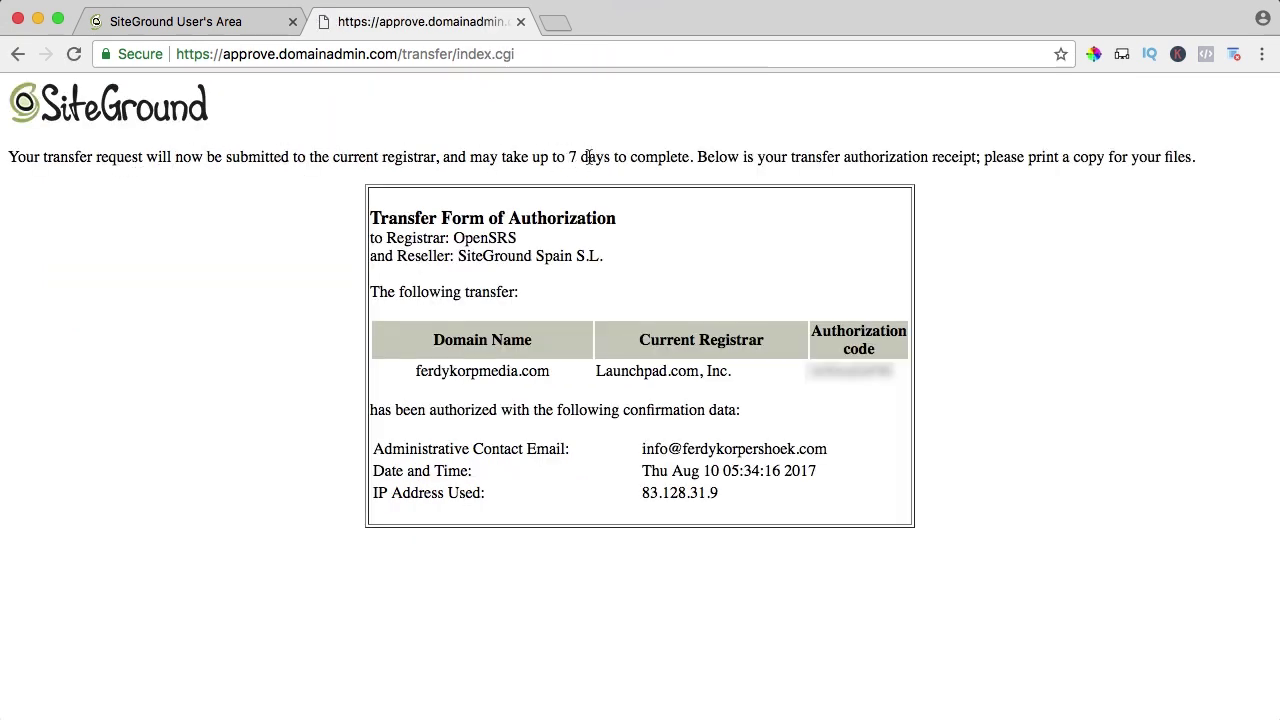
Close the approve.domainadmin.com tab to return to SiteGround's My Accounts page.
{"action": "left_click", "coordinate": [520, 21]}
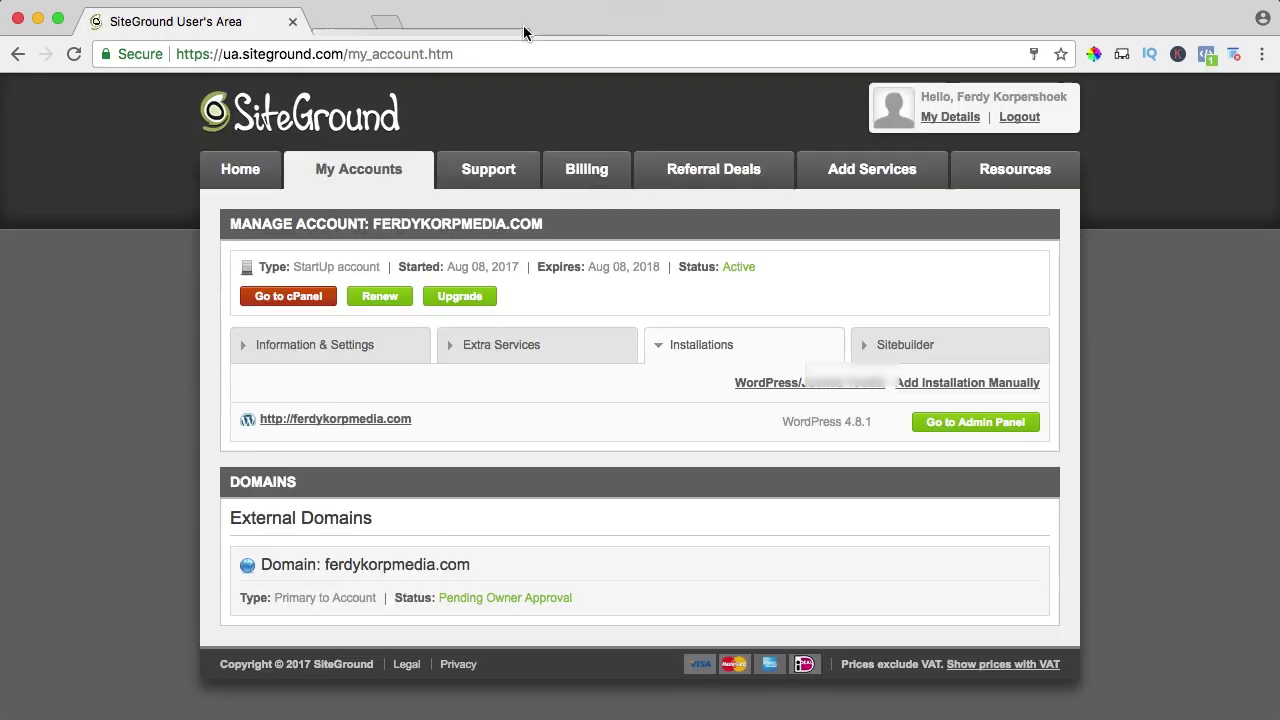